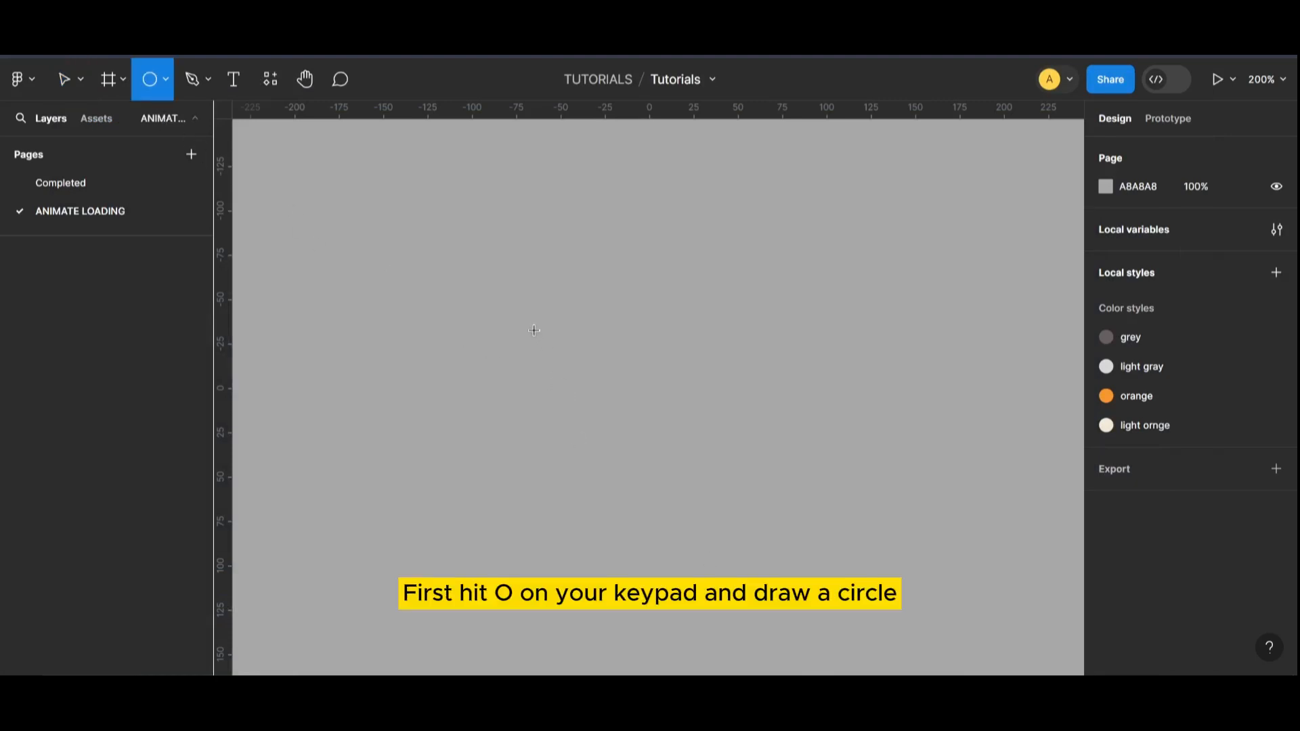
Step: Draw a 12 × 12 circle on the empty canvas and change its fill to black (000000)
drag(535, 330, 554, 353)
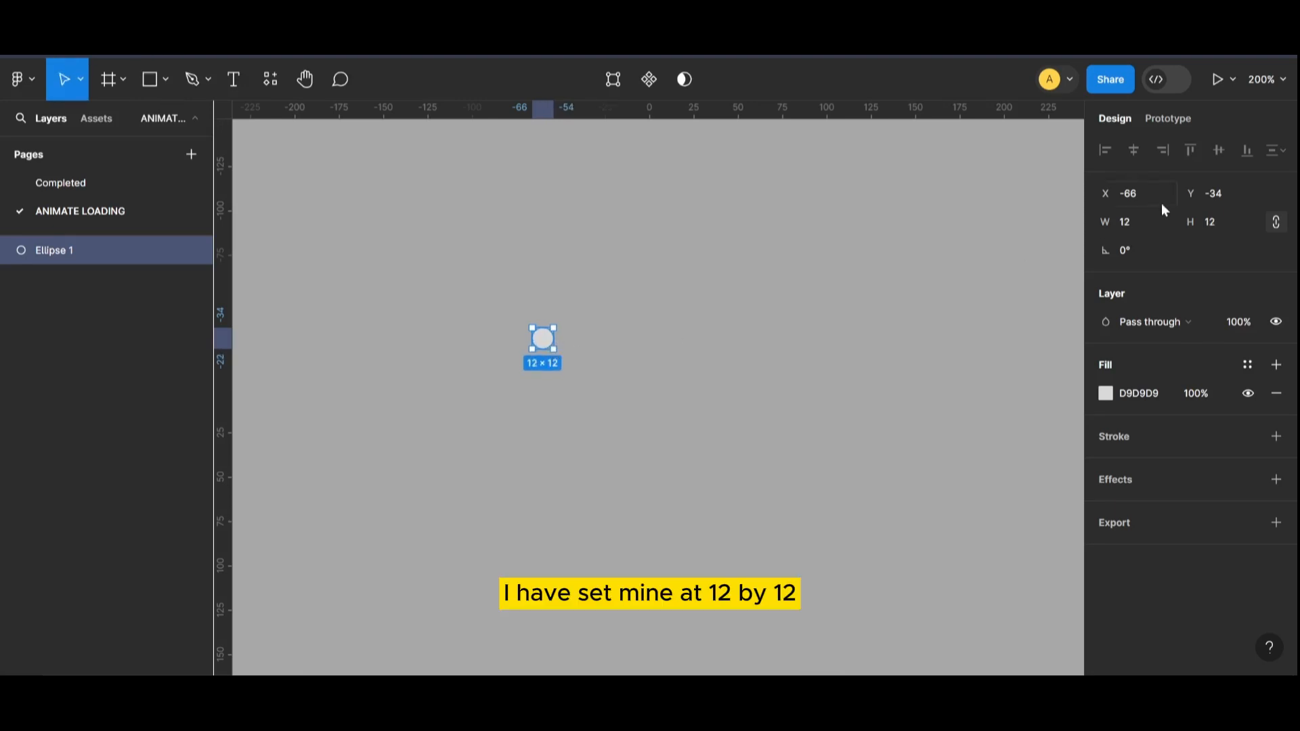
click(1106, 394)
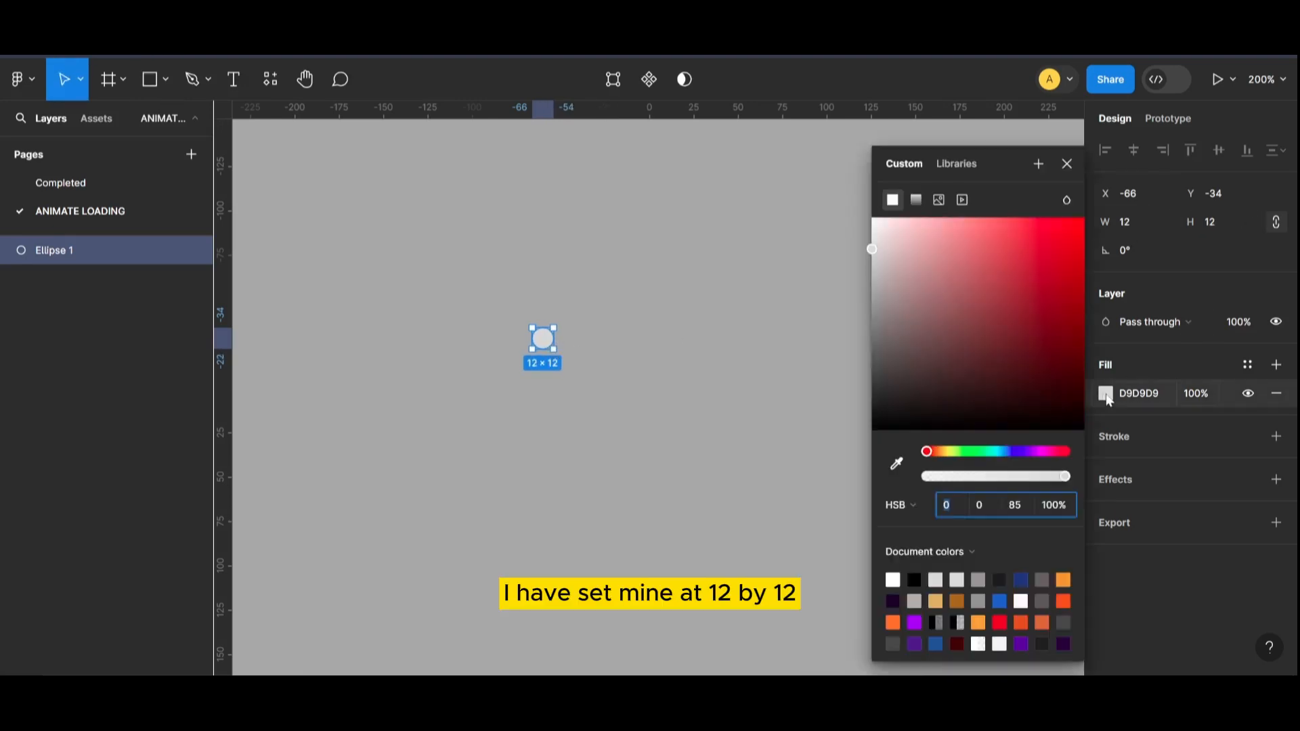
click(856, 283)
click(543, 338)
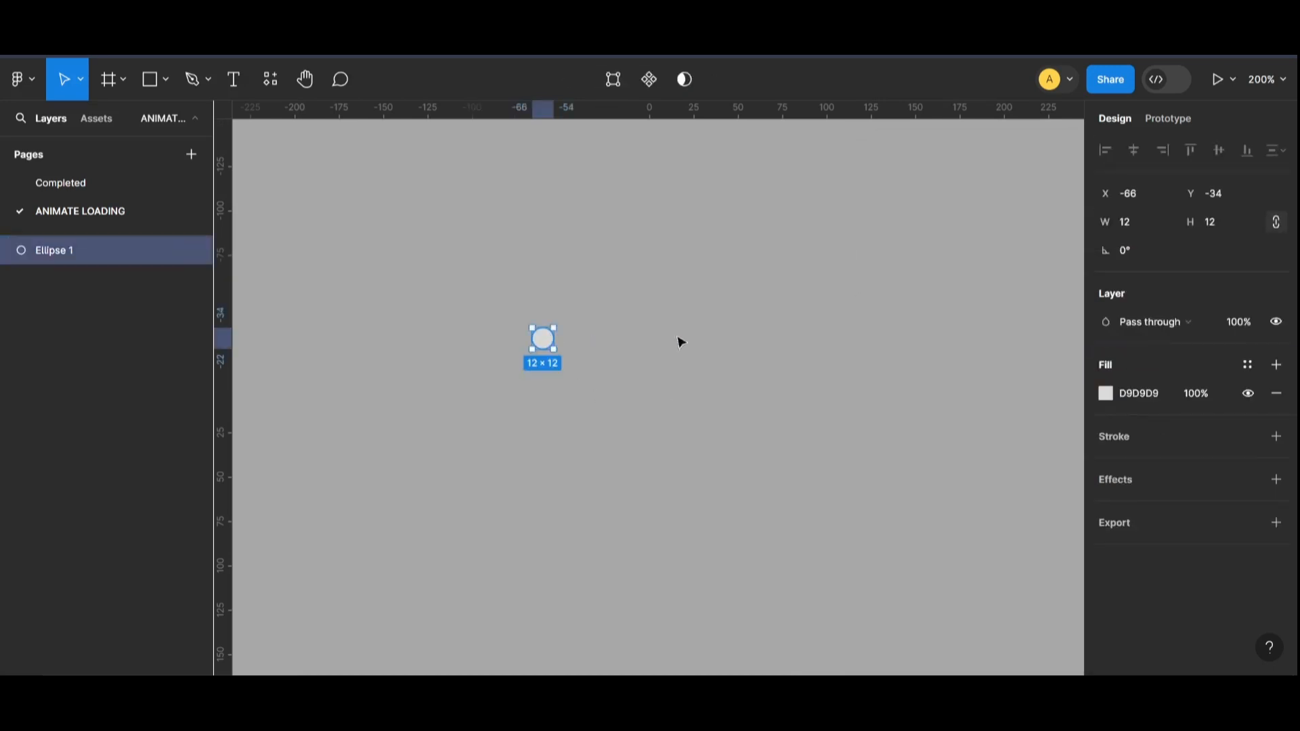
click(1108, 396)
drag(969, 325, 865, 449)
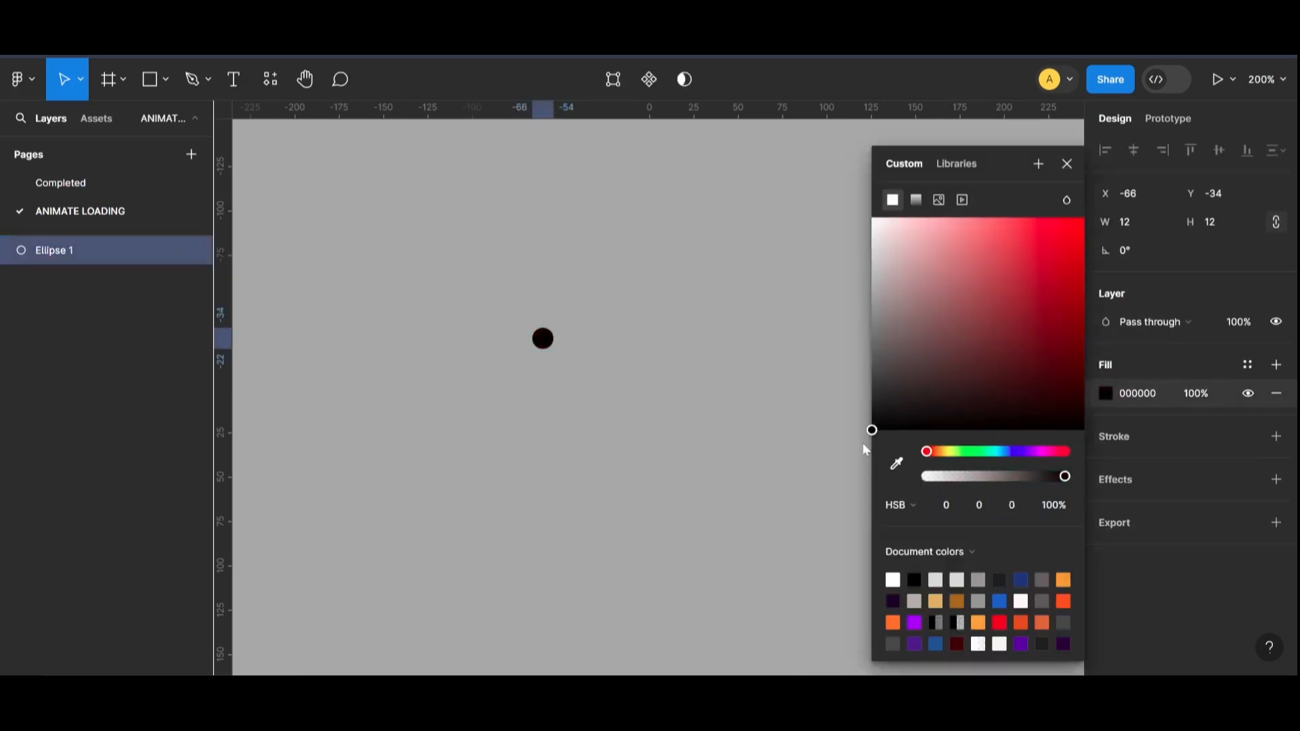
click(719, 439)
Step: Duplicate the black circle into a horizontal row of three with 4 px gaps and group them
click(544, 339)
drag(546, 340, 660, 348)
click(645, 365)
key(ctrl+g)
click(764, 448)
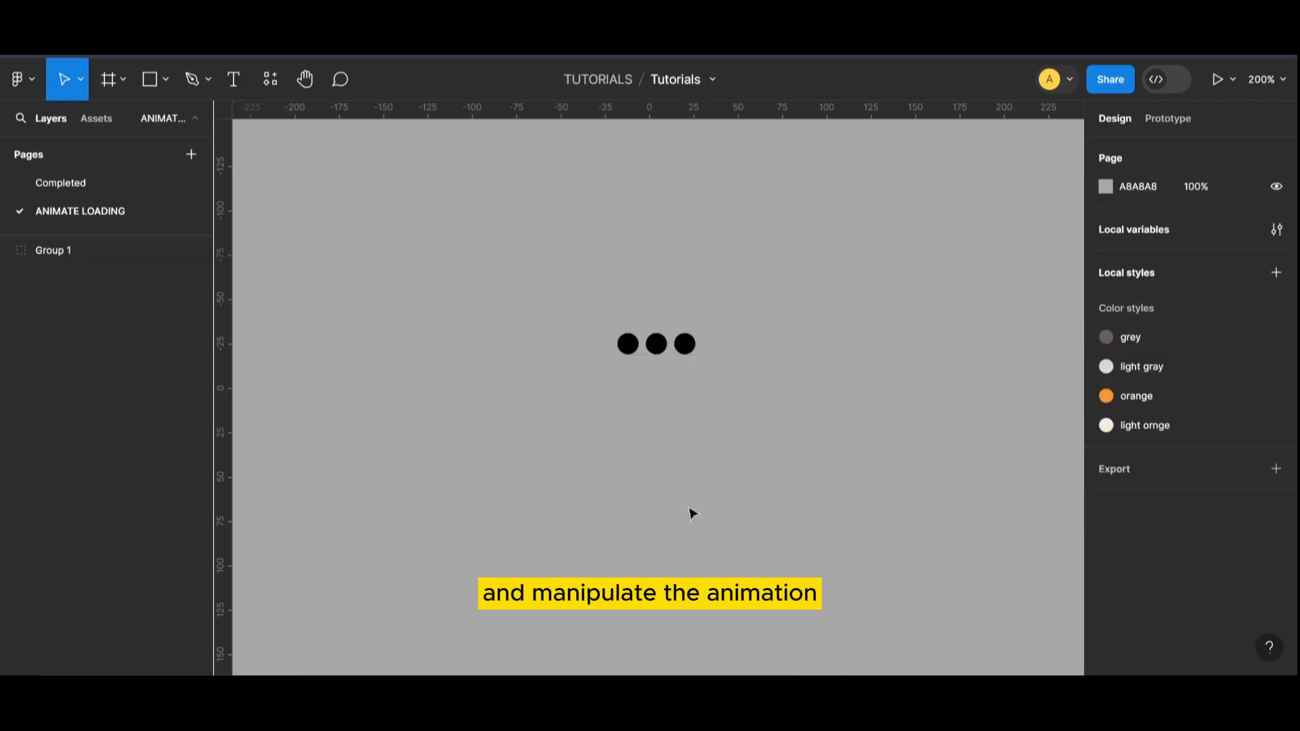
Step: Draw a frame of about 59 × 28 around the group of three circles
click(122, 80)
click(112, 122)
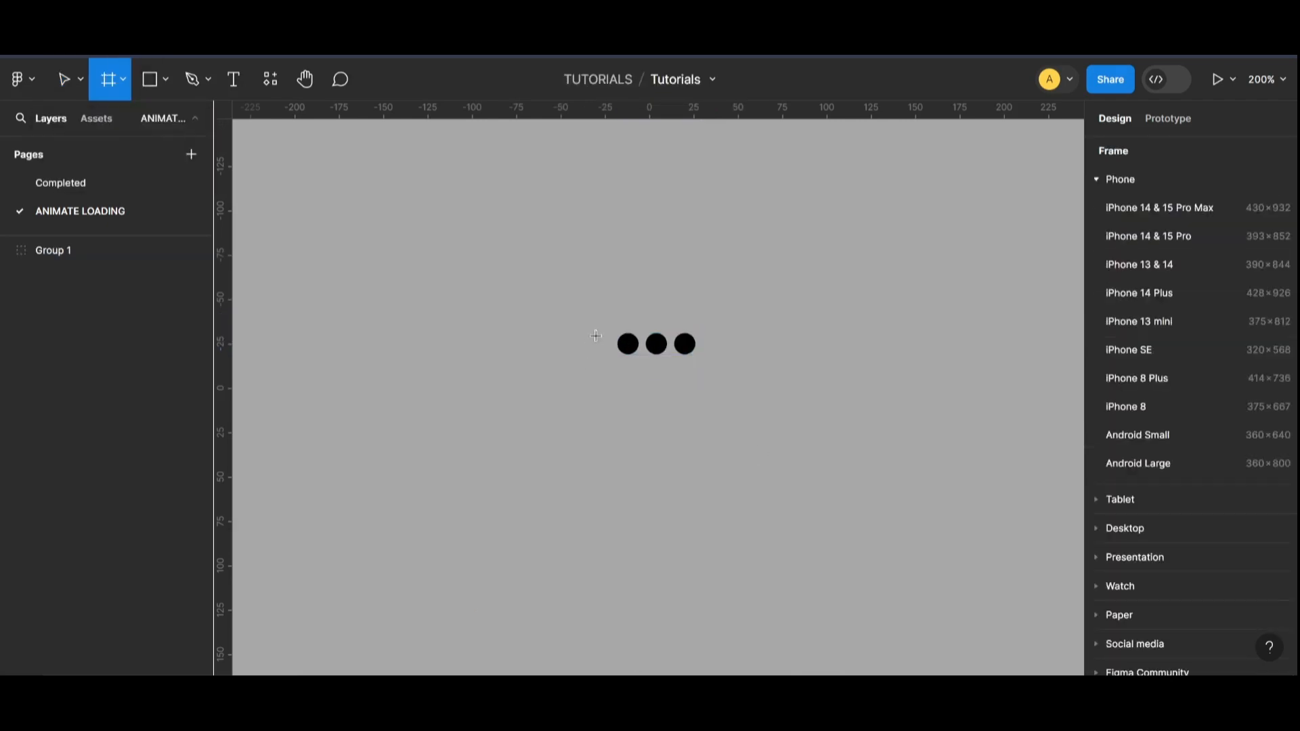
drag(605, 322, 707, 371)
click(738, 365)
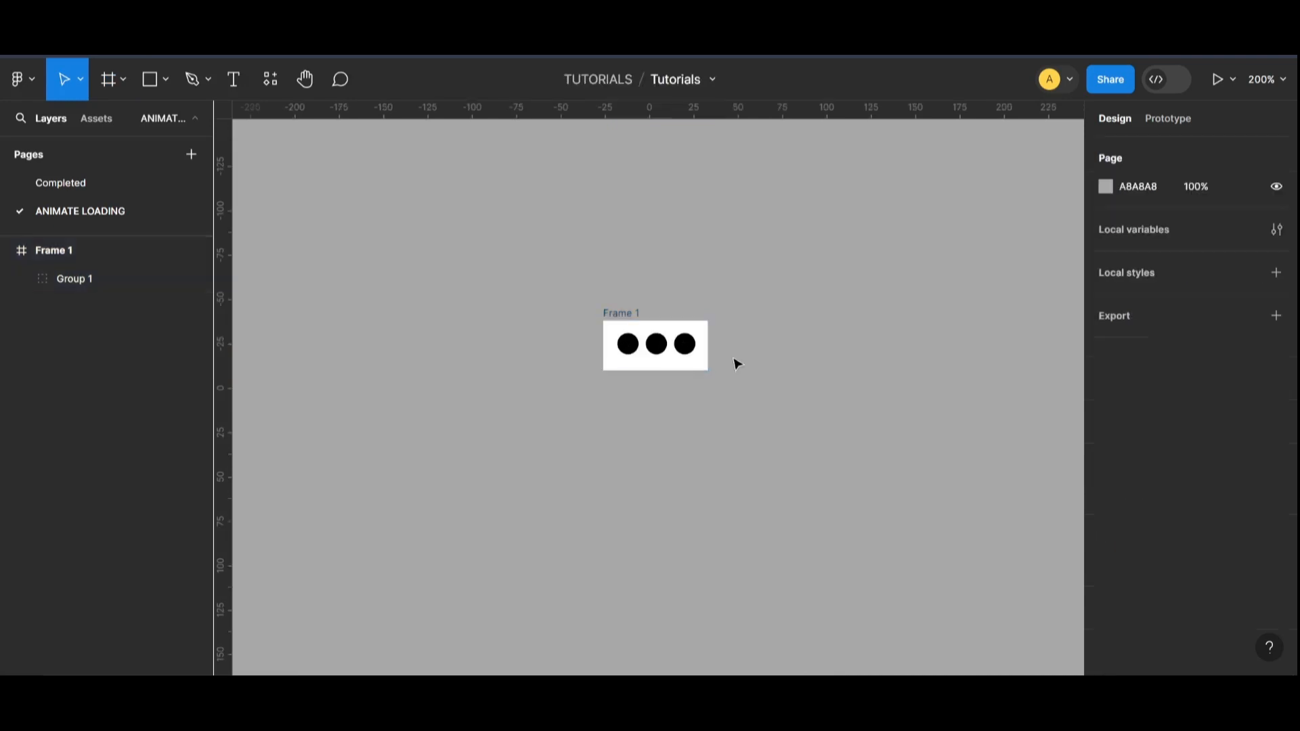
Step: Centre the group of circles inside the frame by placing it at X 8, Y 8
click(674, 354)
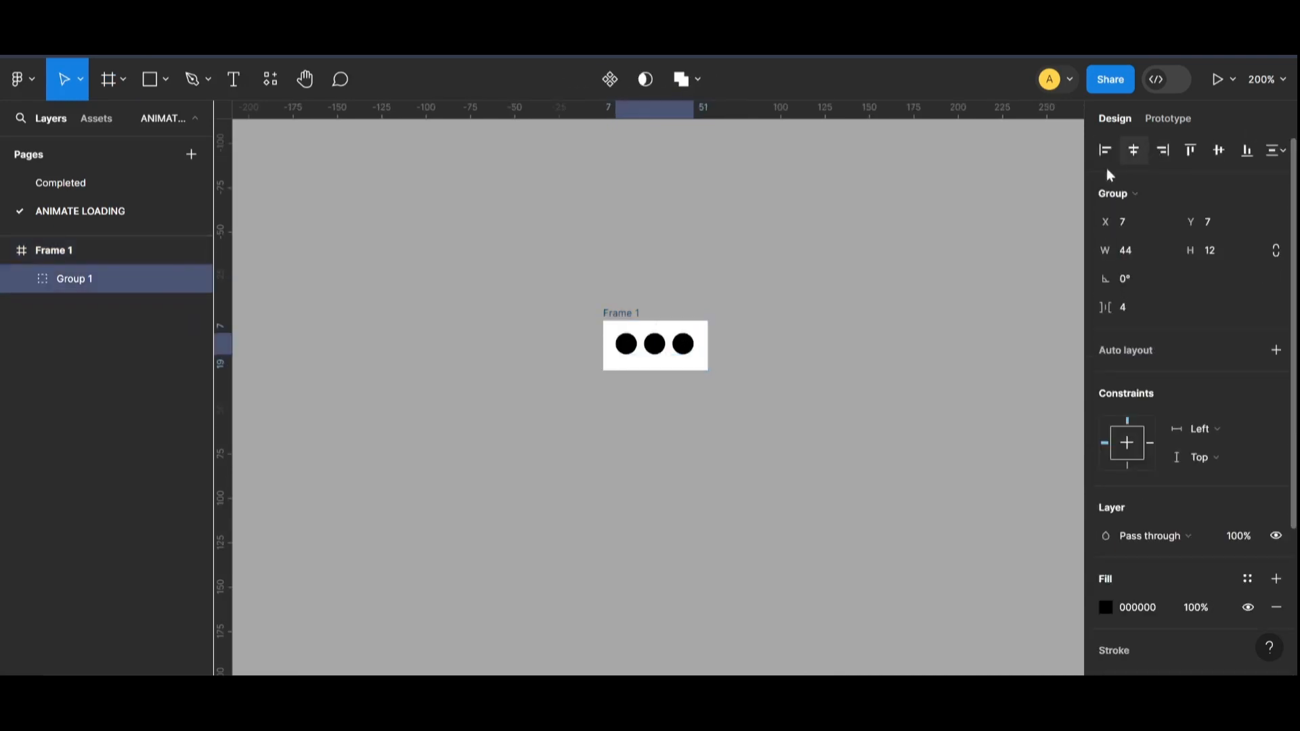
click(775, 320)
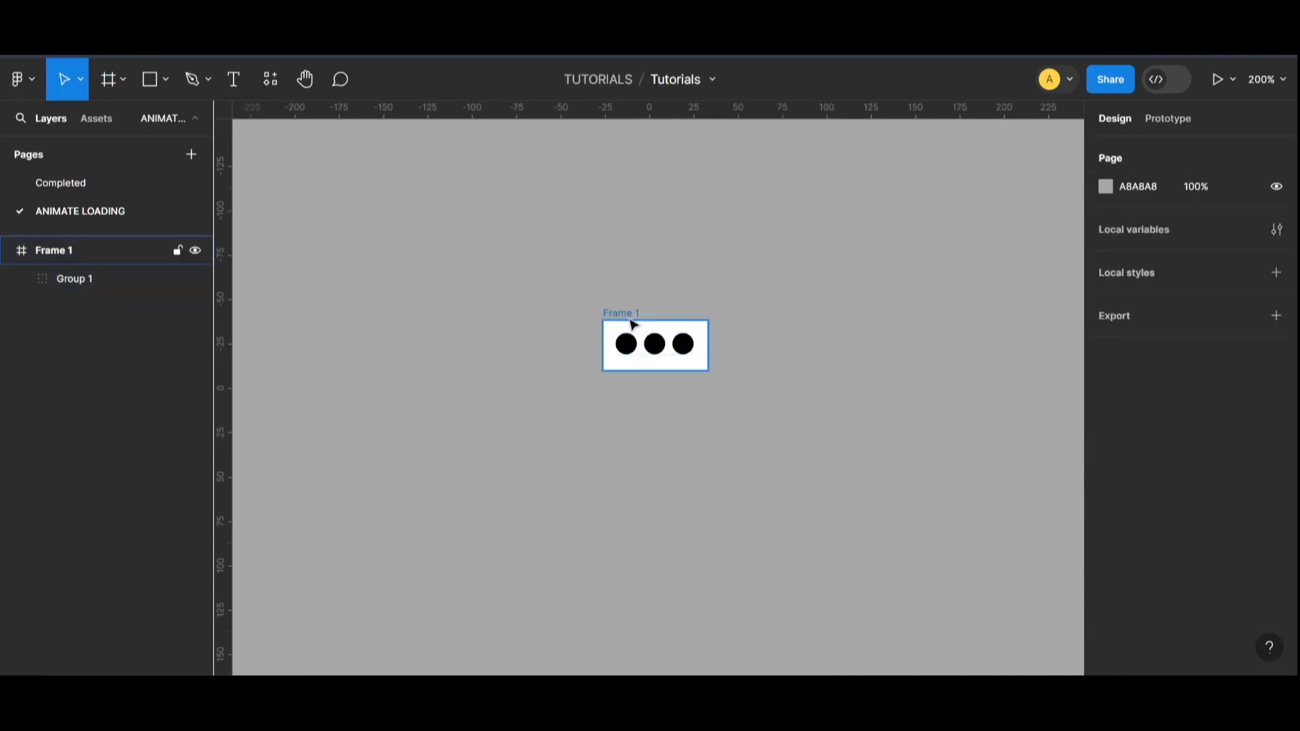
click(630, 315)
click(661, 353)
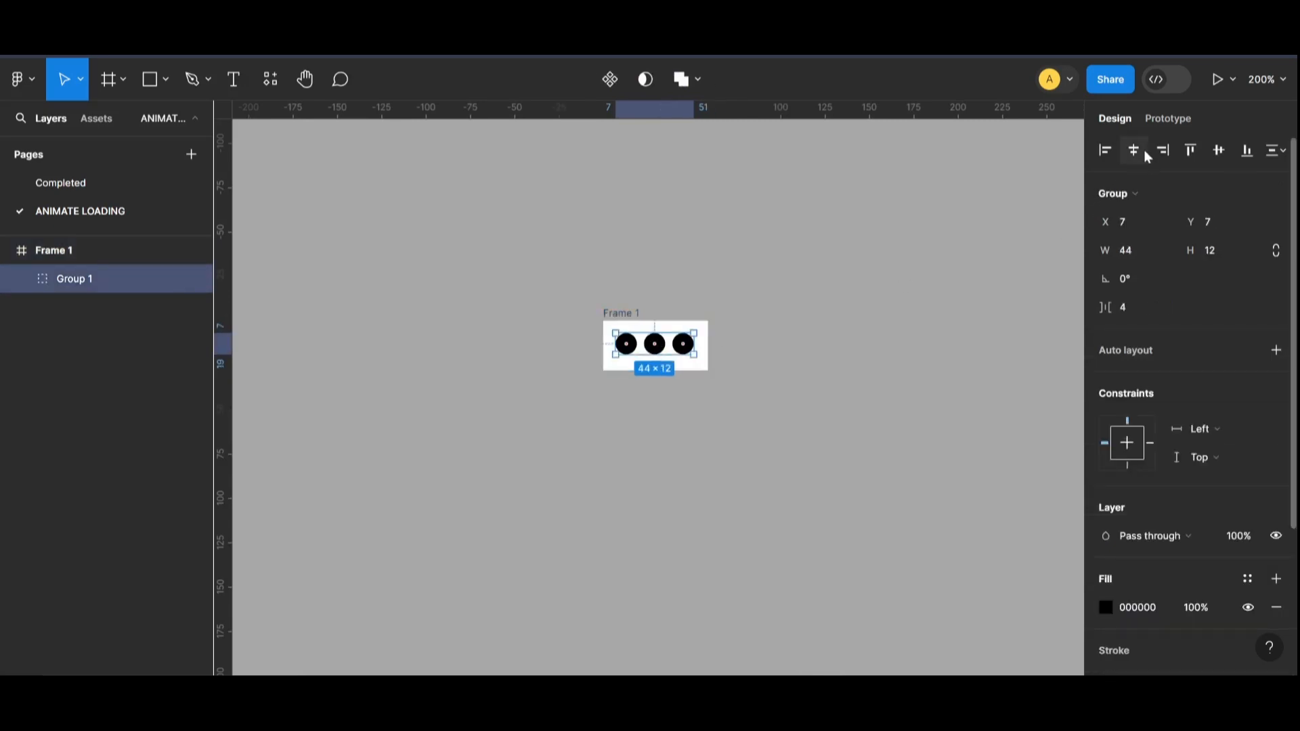
click(640, 326)
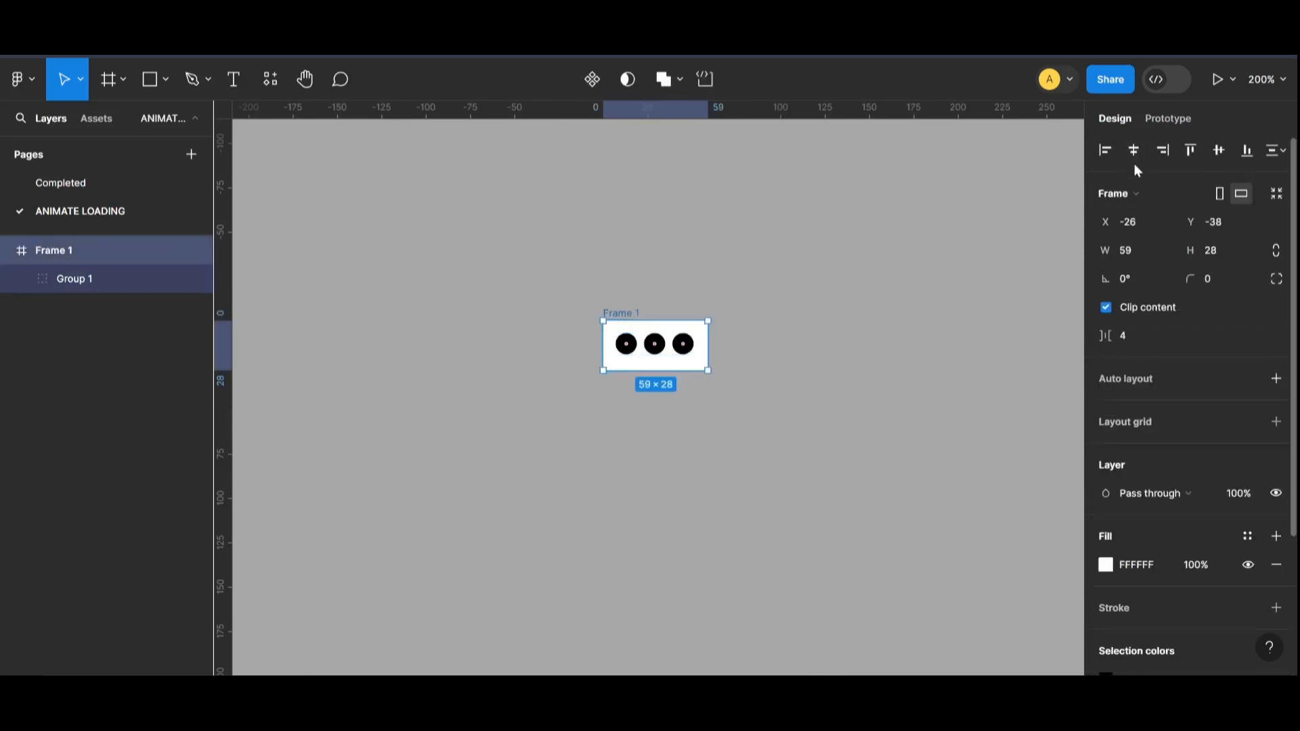
click(750, 366)
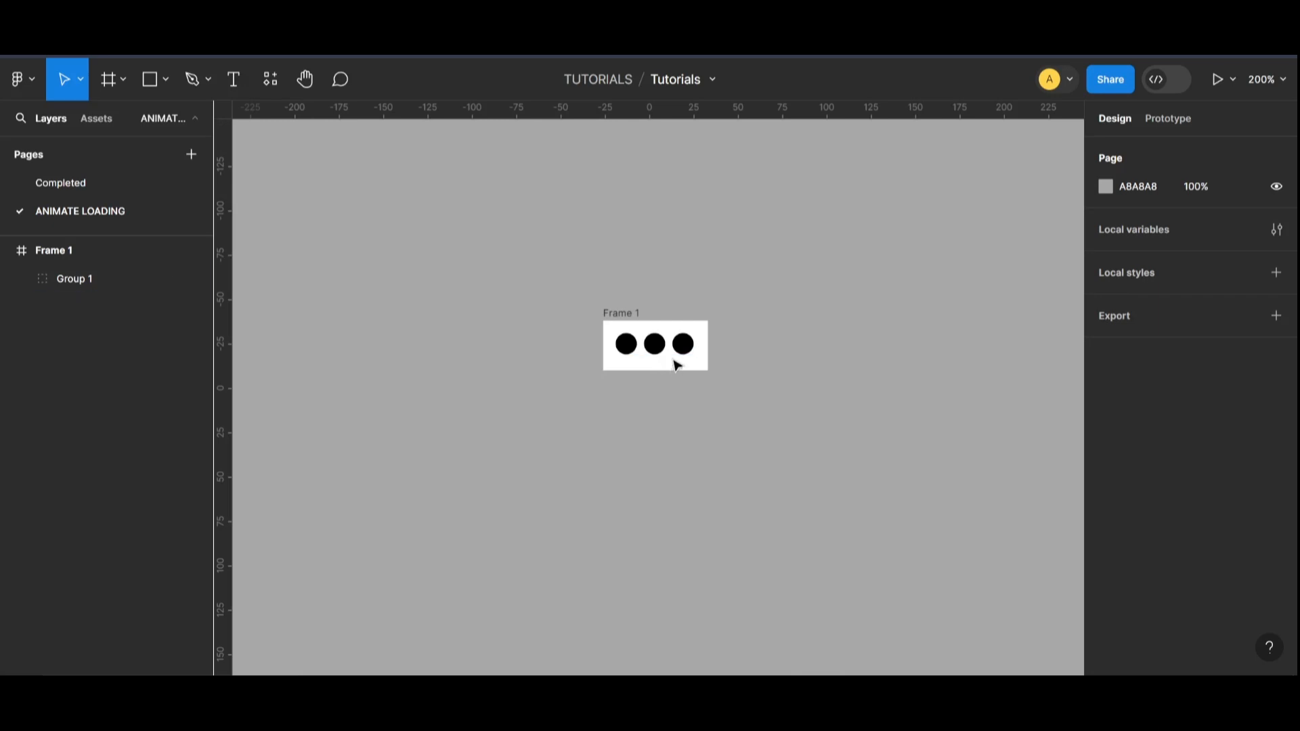
drag(675, 365, 684, 359)
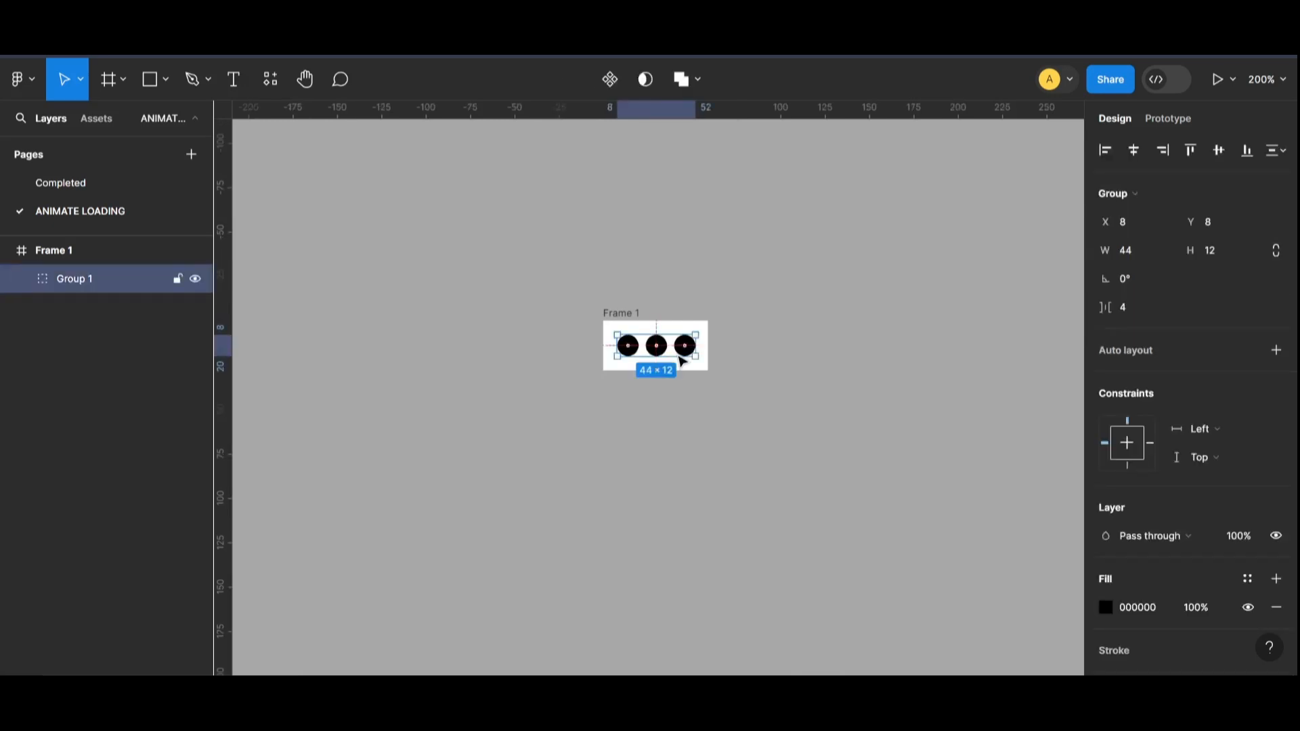
click(723, 400)
Step: Remove the white background fill from the frame around the circles
click(627, 323)
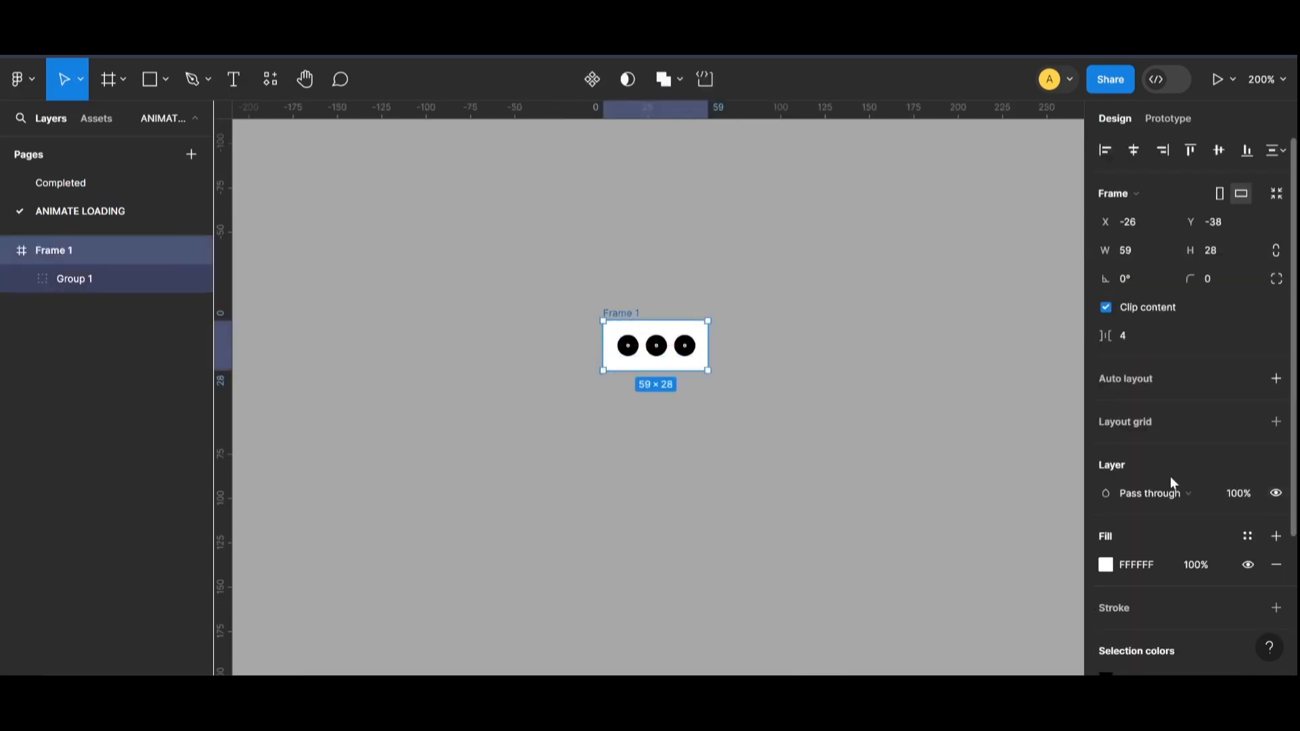
scroll(1178, 484, down, 3)
click(1276, 380)
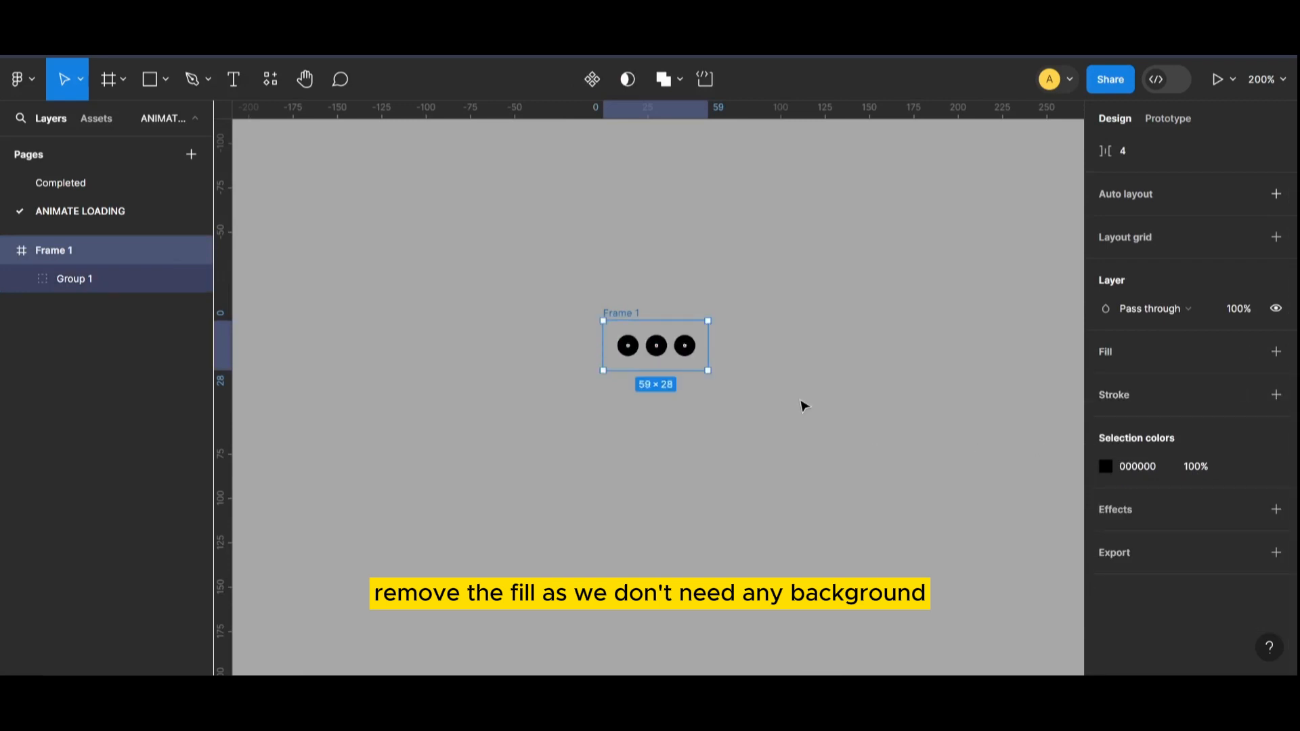
Step: Extend the frame downward to a height of 39 and move the group of circles down to Y 19
scroll(620, 321, down, 3)
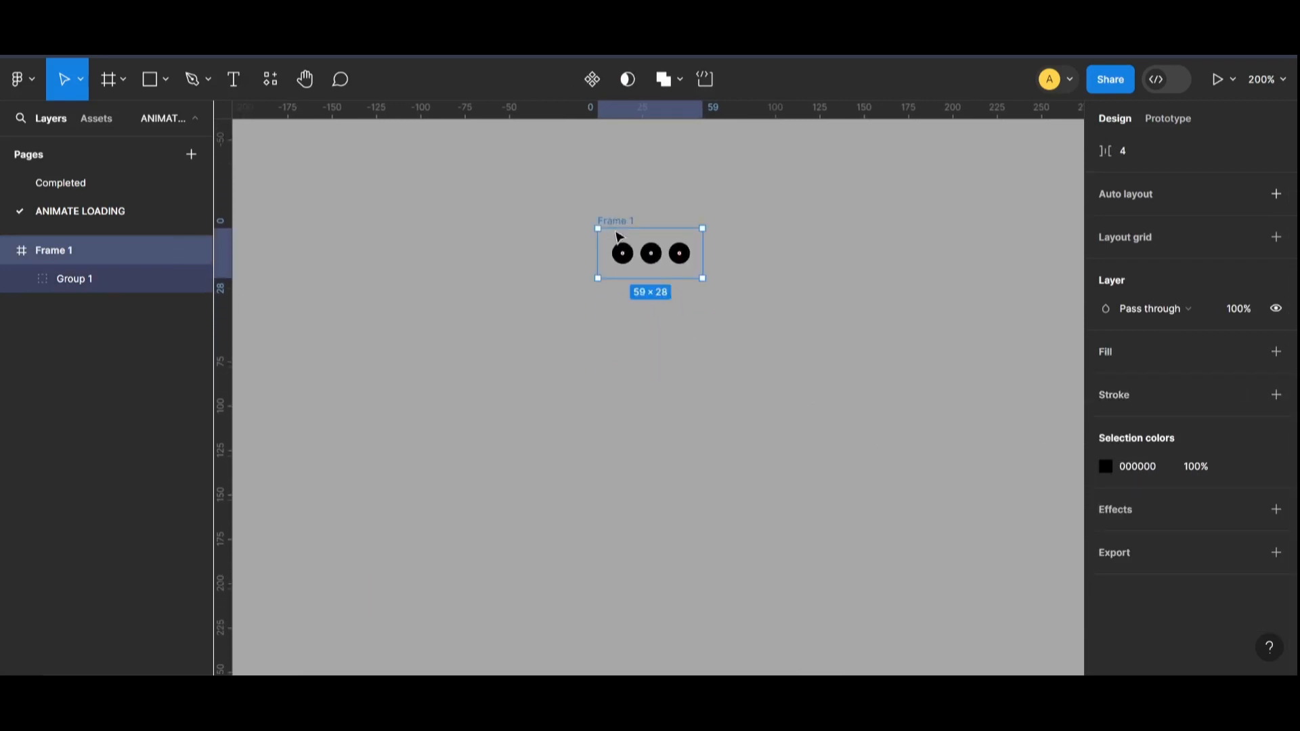
scroll(618, 226, up, 1)
scroll(683, 379, down, 1)
drag(650, 278, 651, 300)
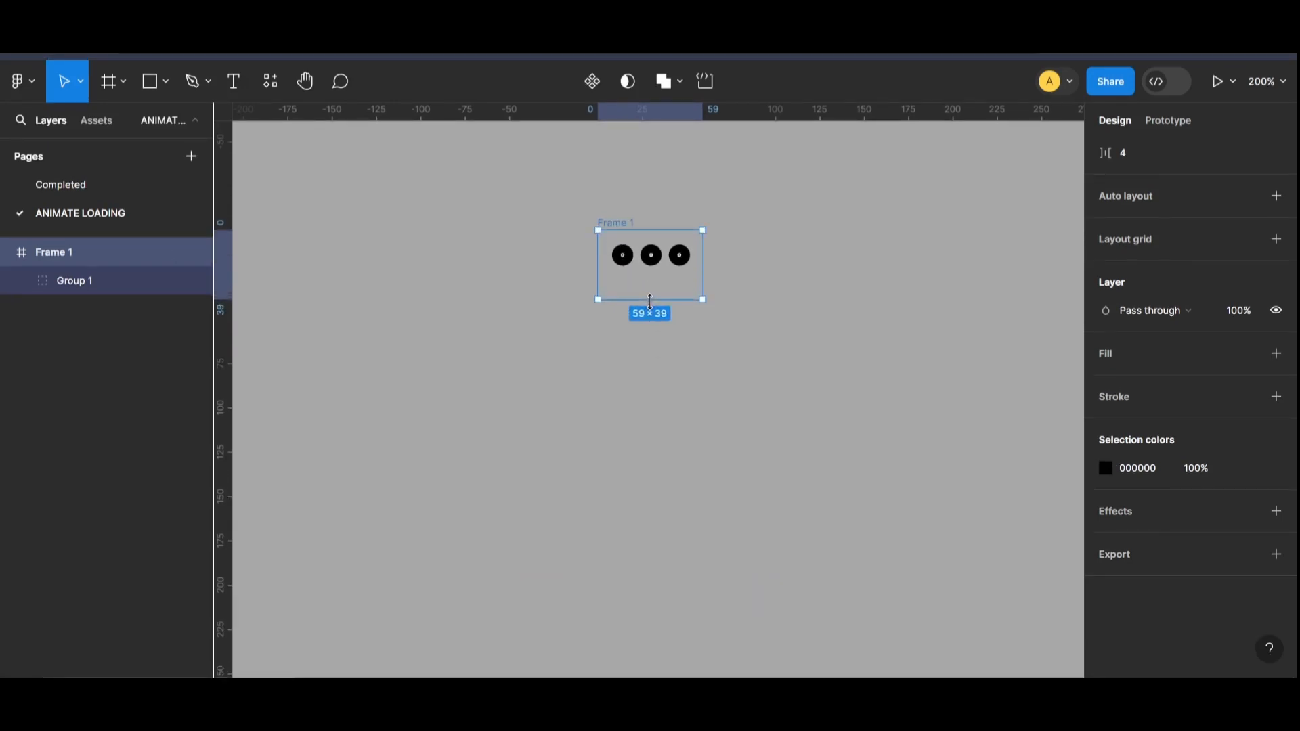
click(653, 257)
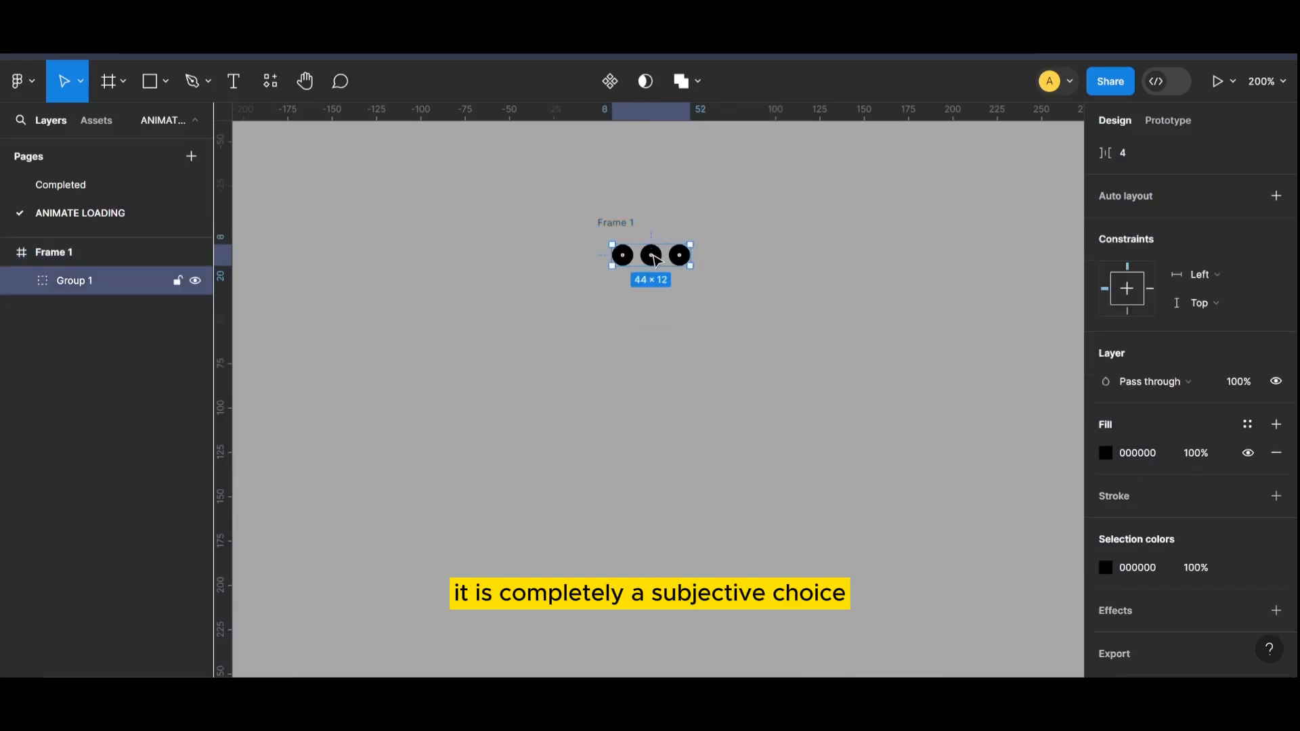
drag(655, 266, 653, 279)
click(619, 222)
click(648, 276)
Step: Duplicate Frame 1 directly below it and raise the copy's first circle to Y 10
click(630, 228)
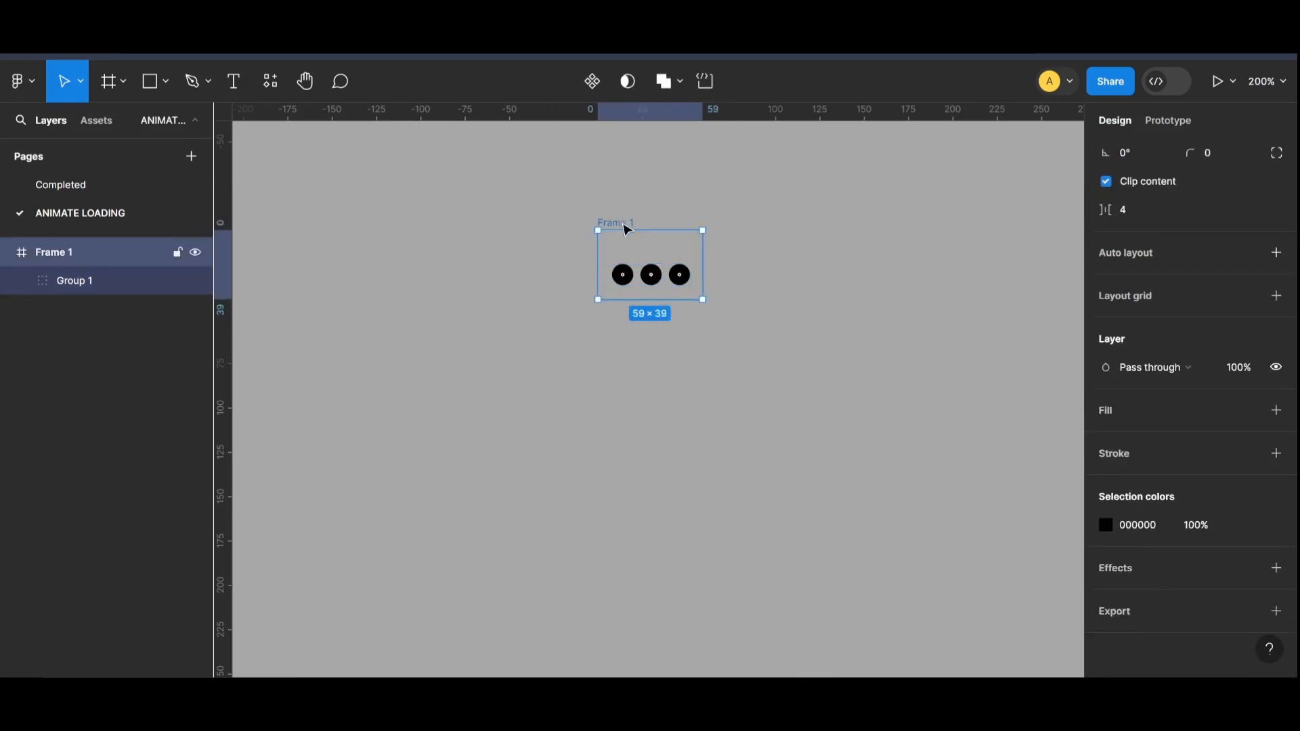
drag(628, 230, 628, 328)
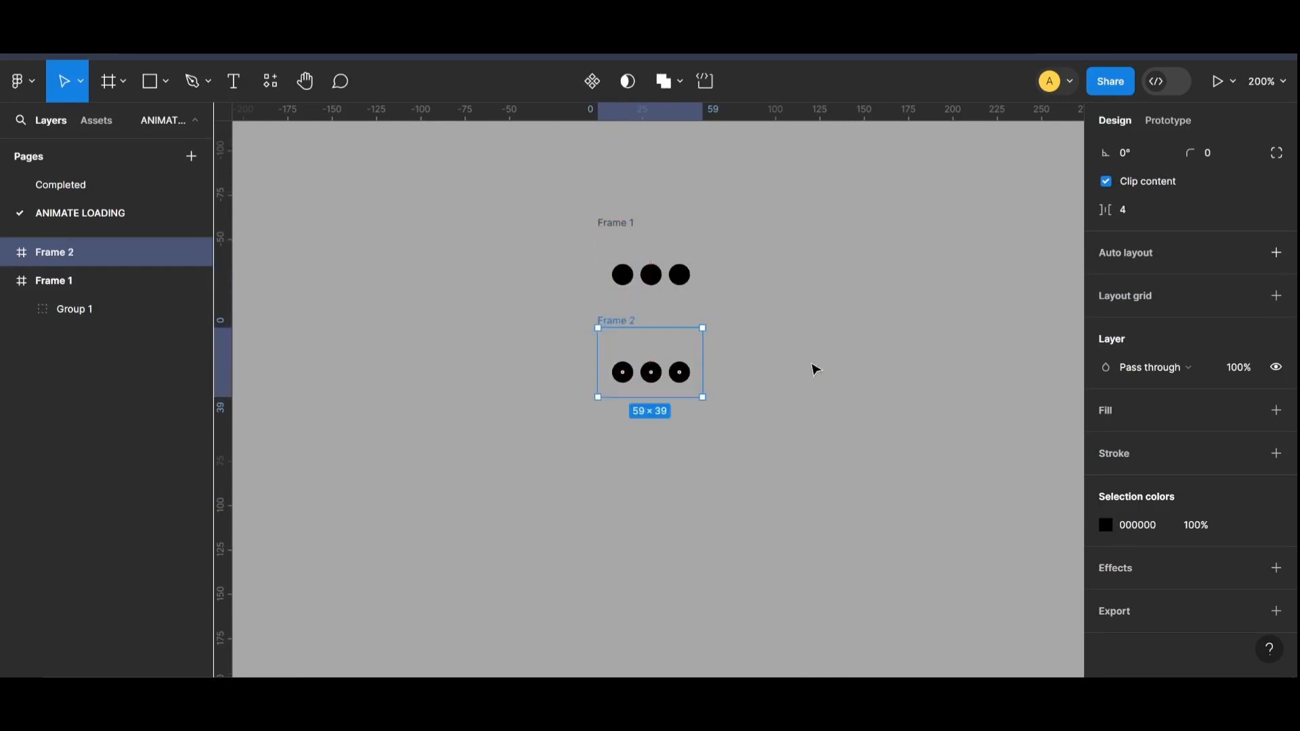
click(621, 372)
double_click(628, 380)
drag(628, 381, 627, 366)
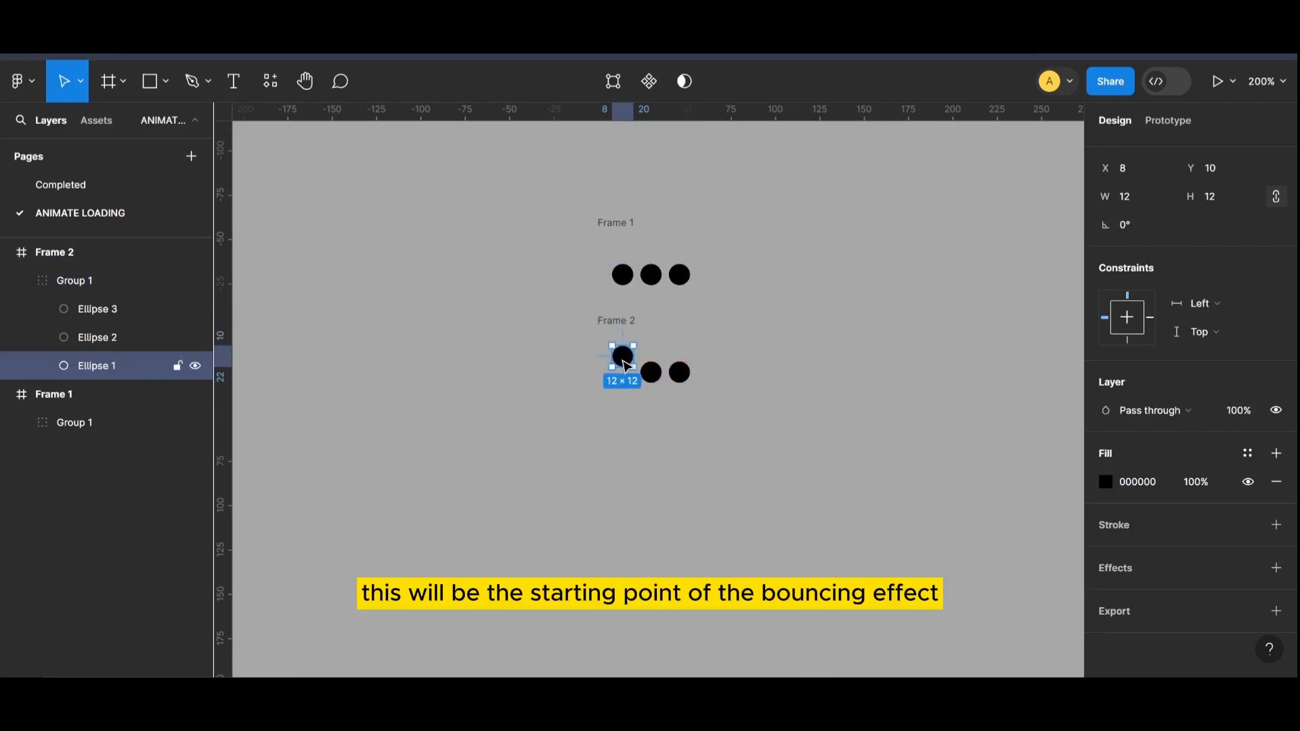
click(725, 398)
Step: Duplicate Frame 2 below it, raising the copy's first circle to Y 9 and its second circle to Y 16
click(634, 331)
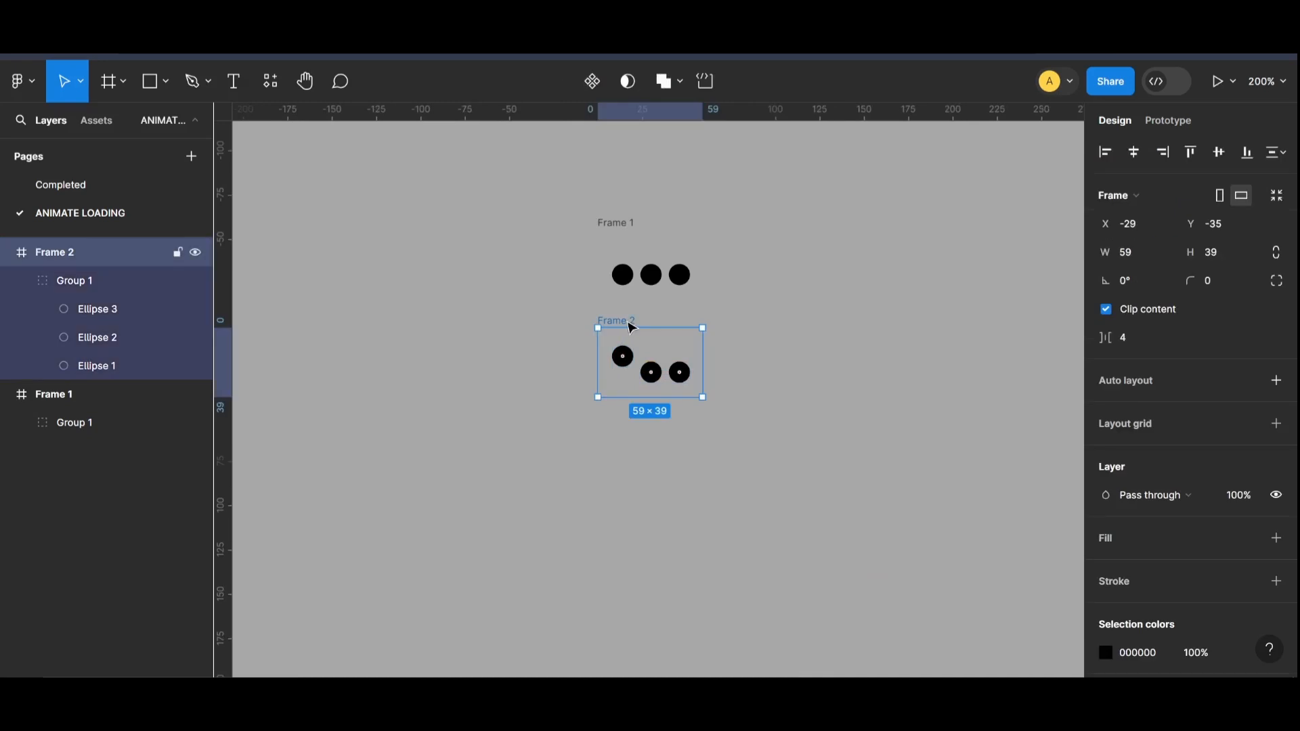
drag(631, 330, 634, 416)
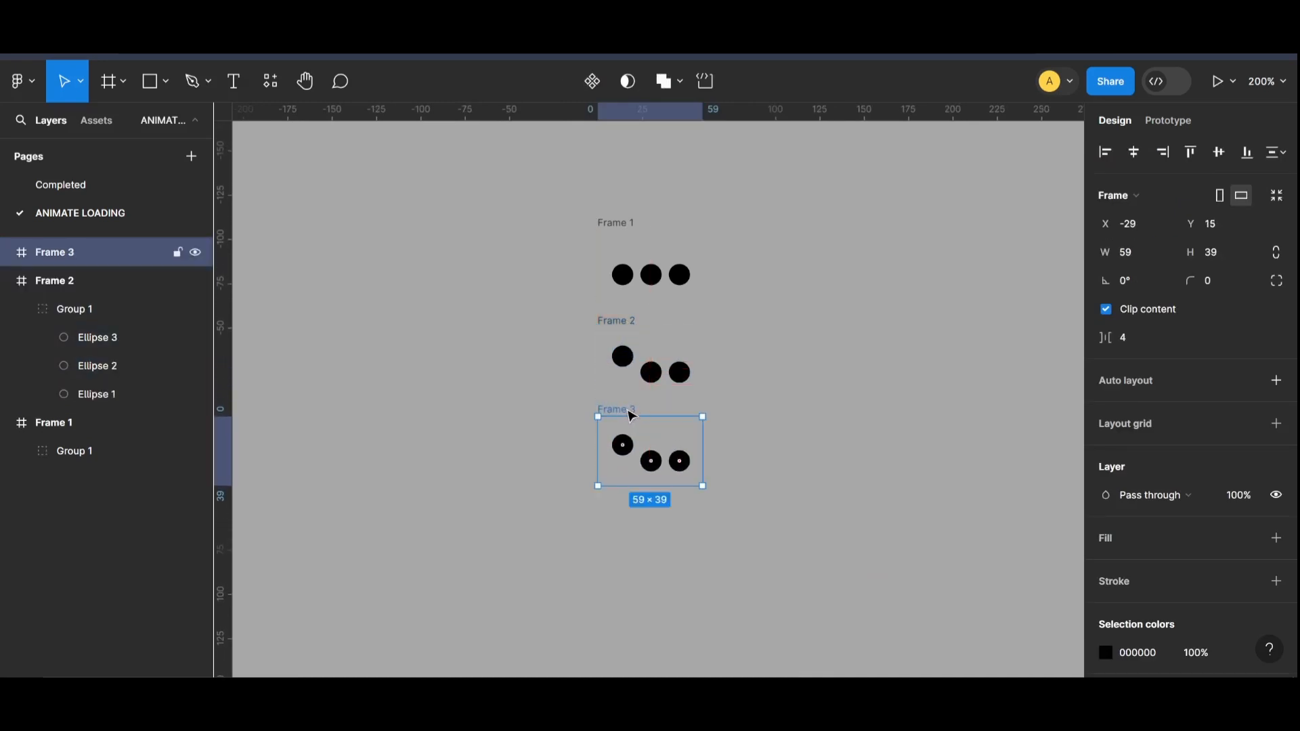
double_click(624, 448)
key(Up)
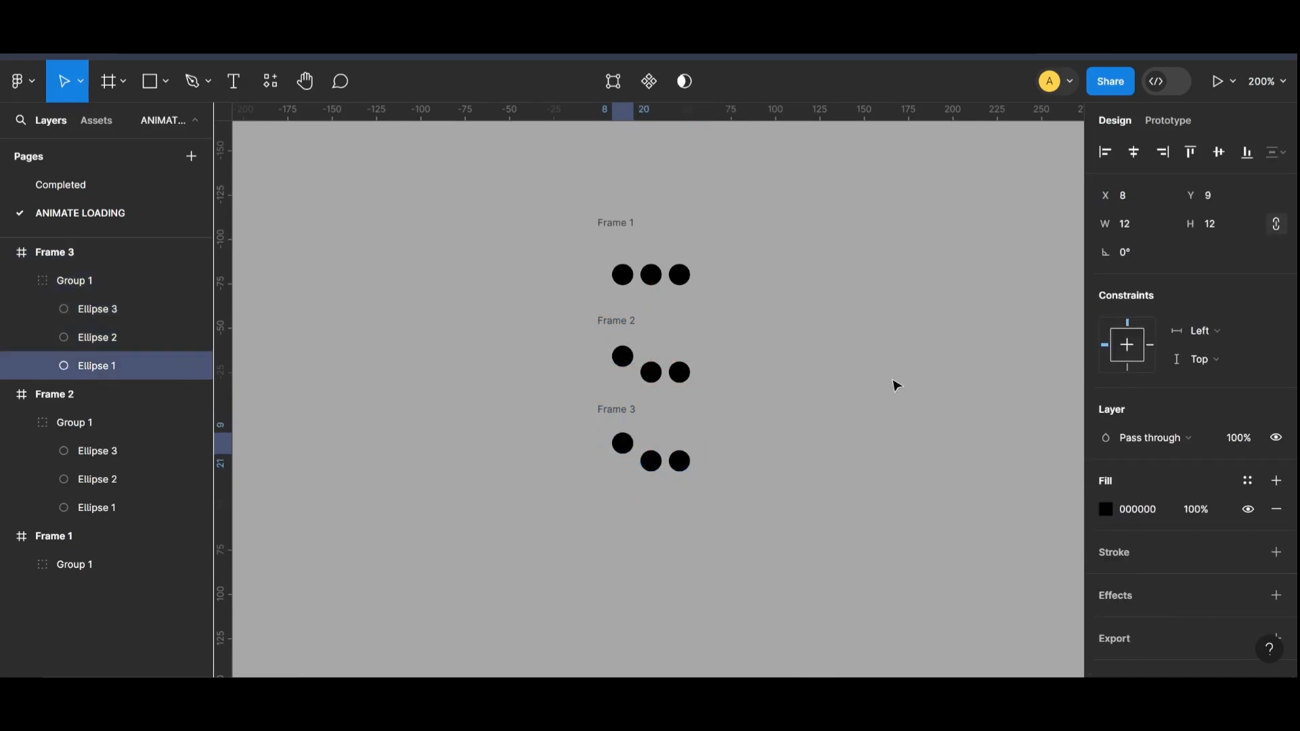
click(659, 464)
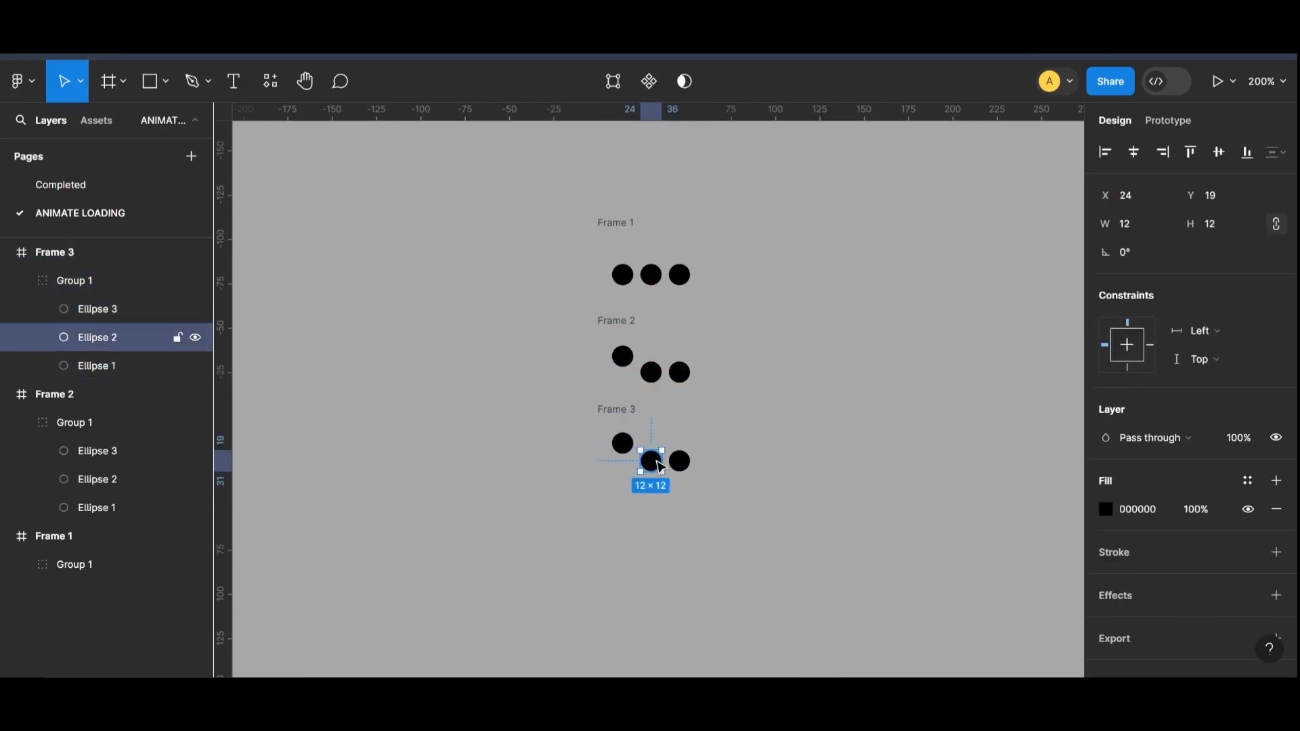
key(Up)
key(Up)
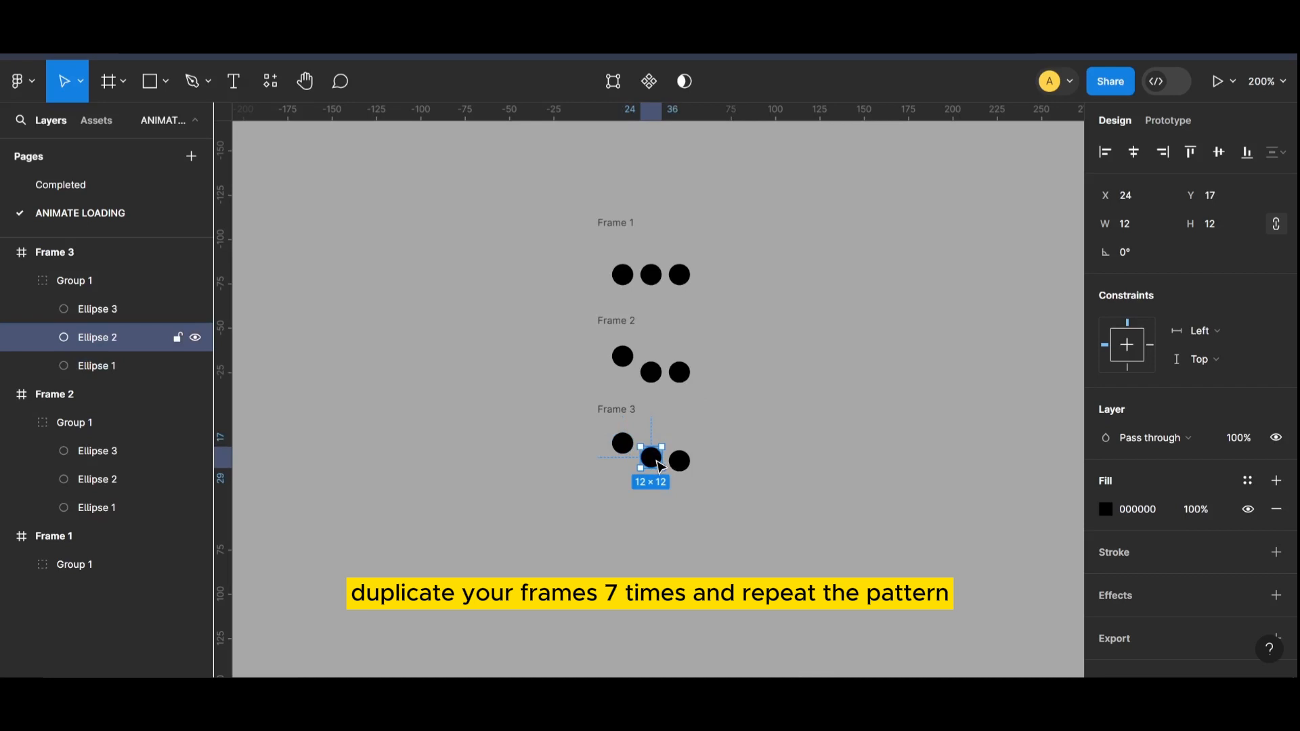
click(728, 485)
Step: Duplicate Frame 3 below it, lowering the copy's first circle to Y 19 and raising its middle circle slightly above the other two
click(635, 416)
drag(636, 417, 630, 500)
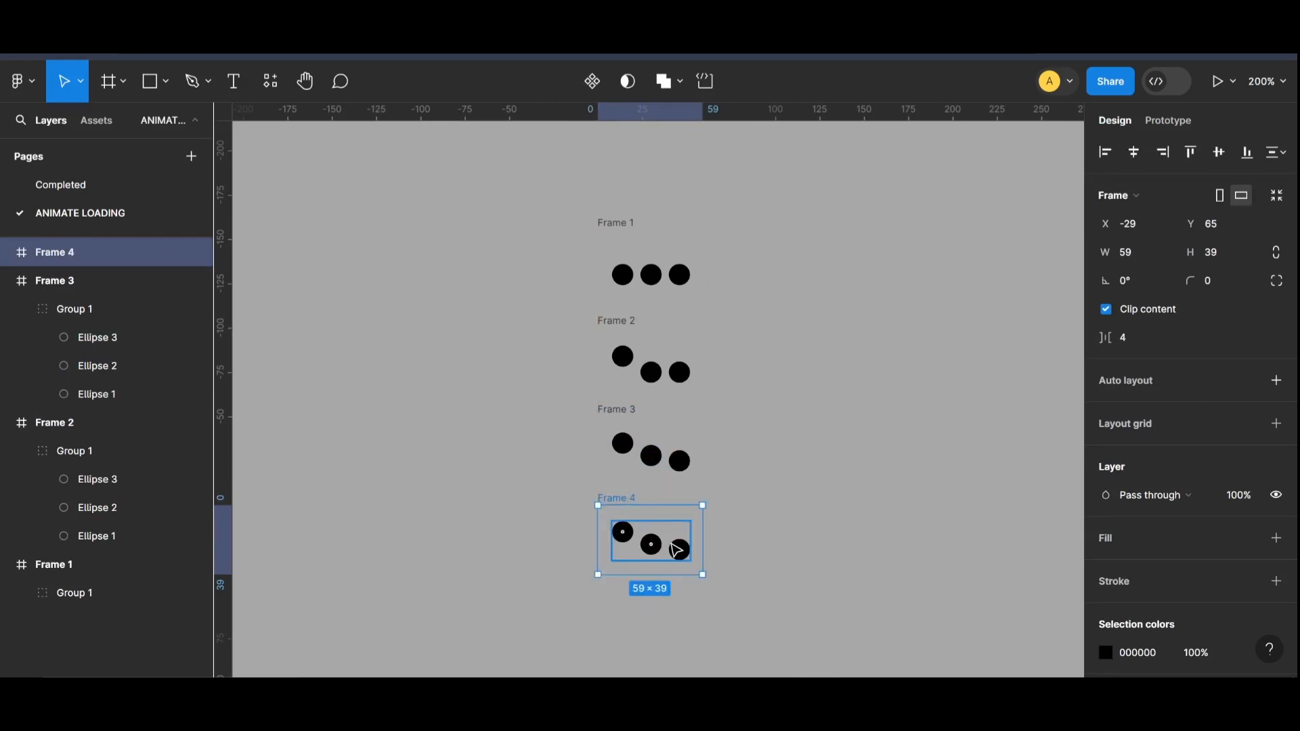
click(618, 532)
double_click(623, 533)
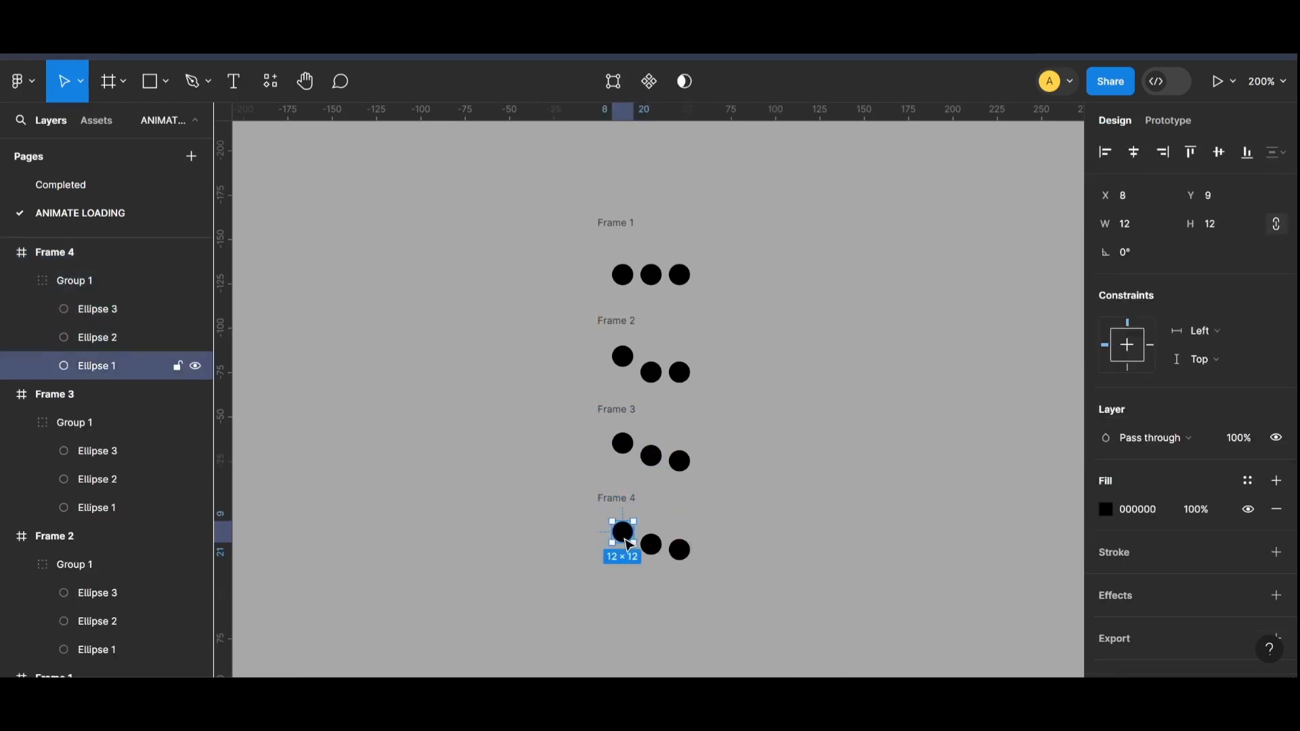
key(Down)
key(Down)
key(Down)
key(Down)
key(Down)
key(Down)
key(Down)
key(Down)
key(Down)
key(Down)
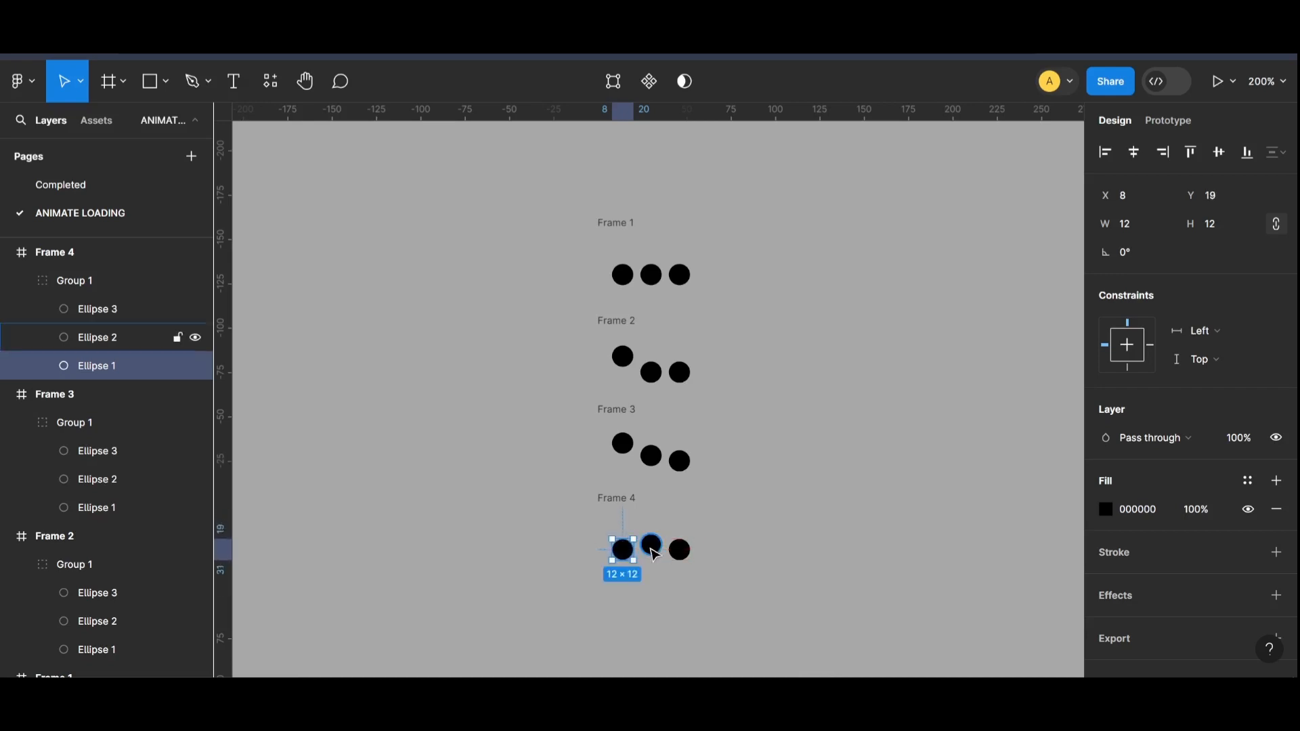
drag(652, 546, 651, 549)
click(879, 581)
Step: Duplicate Frame 4 below it, lowering the copy's middle circle level with the first and raising the third circle to Y 10
scroll(595, 441, down, 2)
click(618, 440)
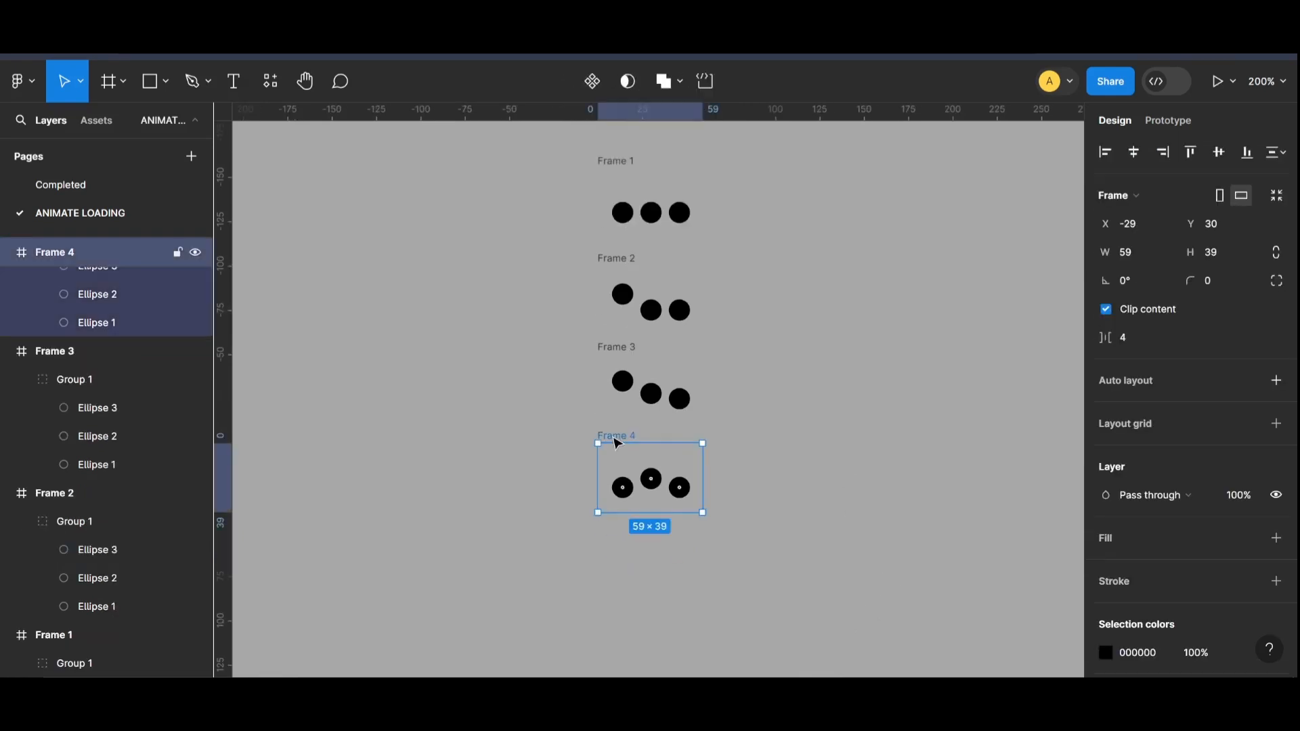
drag(618, 443, 616, 540)
scroll(613, 540, down, 2)
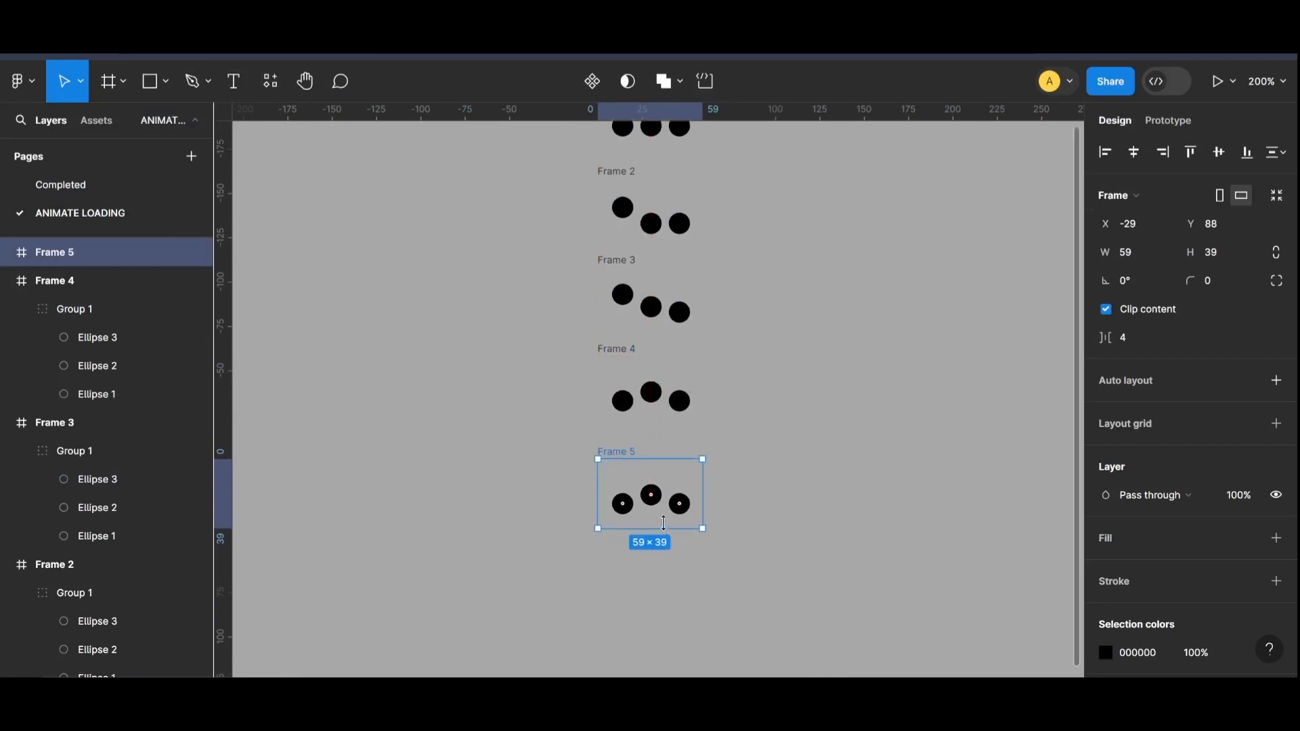
double_click(650, 497)
drag(650, 498, 680, 500)
click(682, 503)
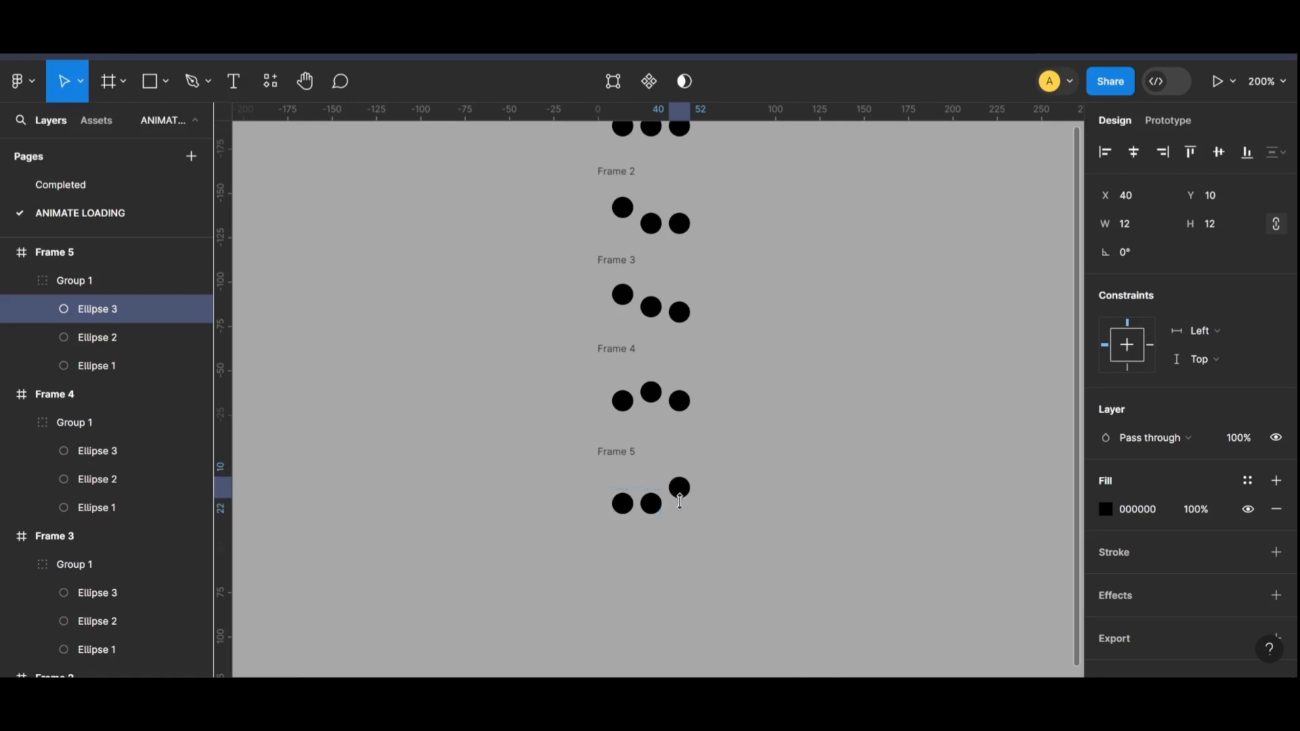
click(907, 470)
Step: Duplicate Frame 5 directly below it, keeping it aligned with the column of frames
click(614, 456)
drag(613, 455, 611, 552)
scroll(700, 545, down, 2)
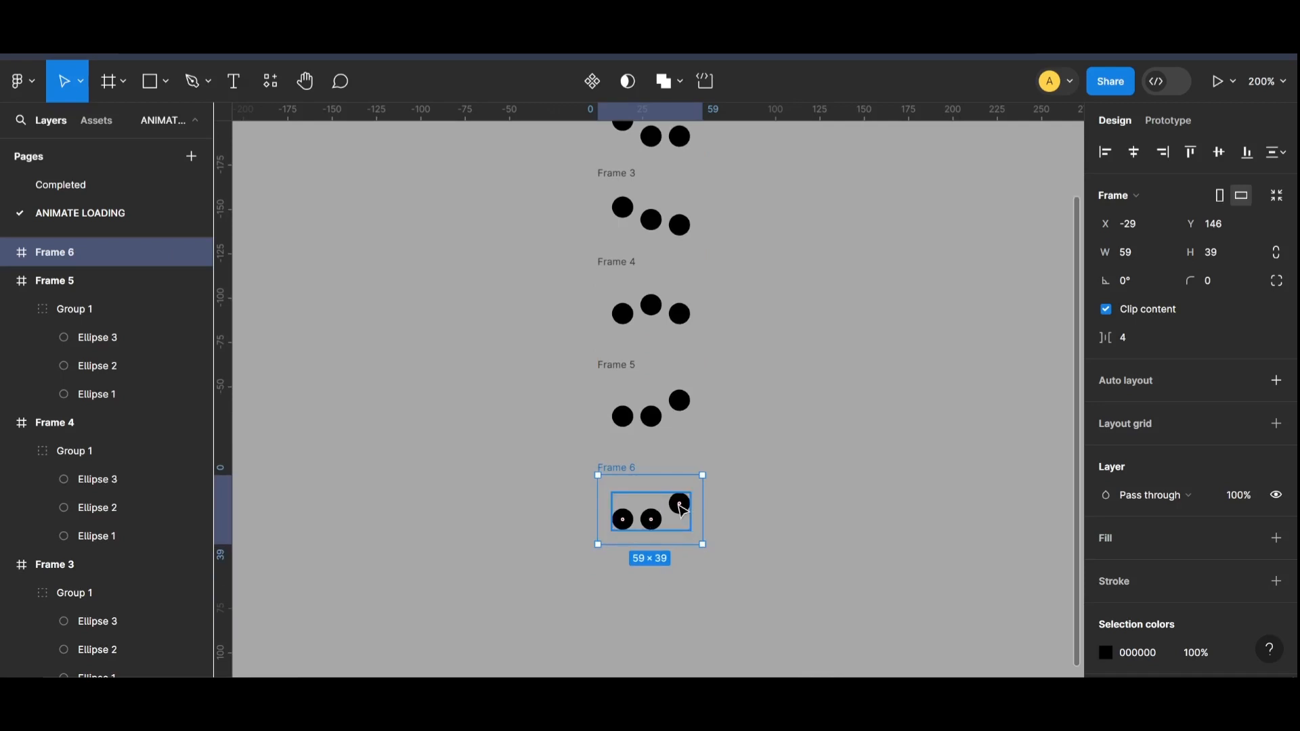
Step: Raise the middle circle in Frame 5 to Y 16
click(97, 366)
key(Up)
key(Up)
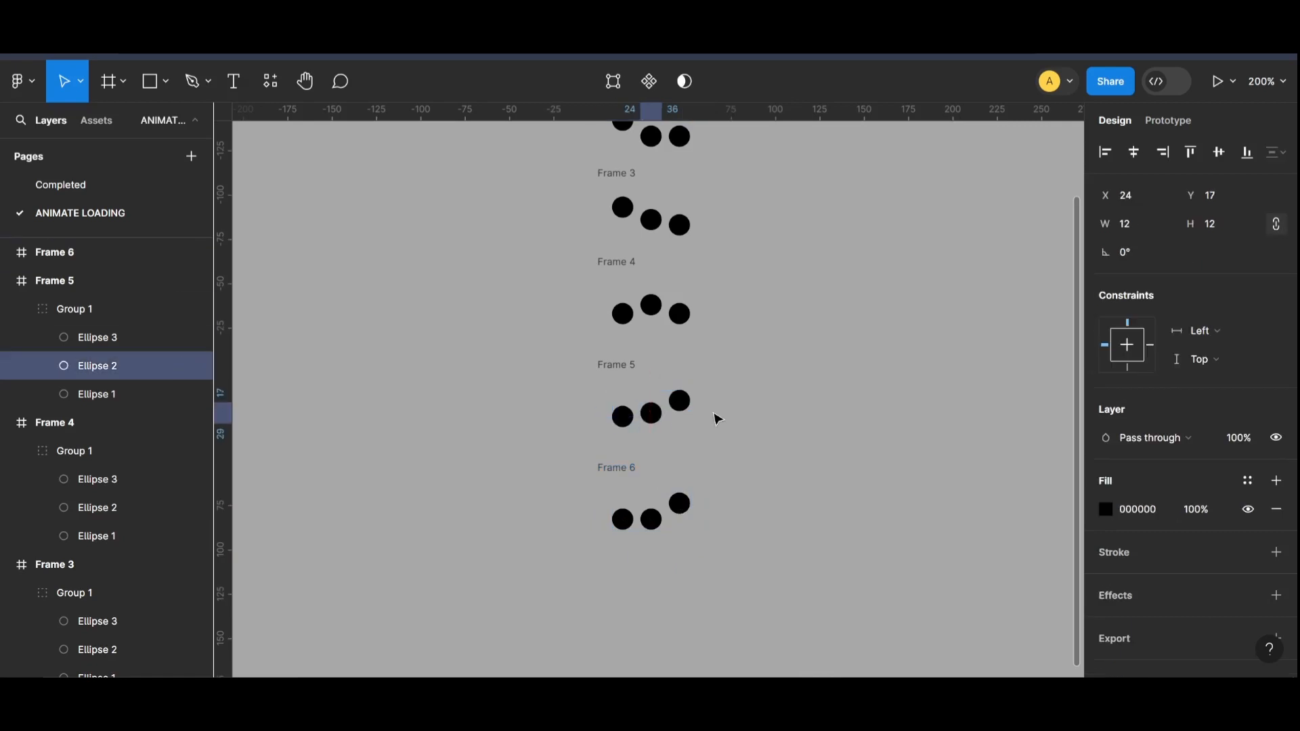
key(Up)
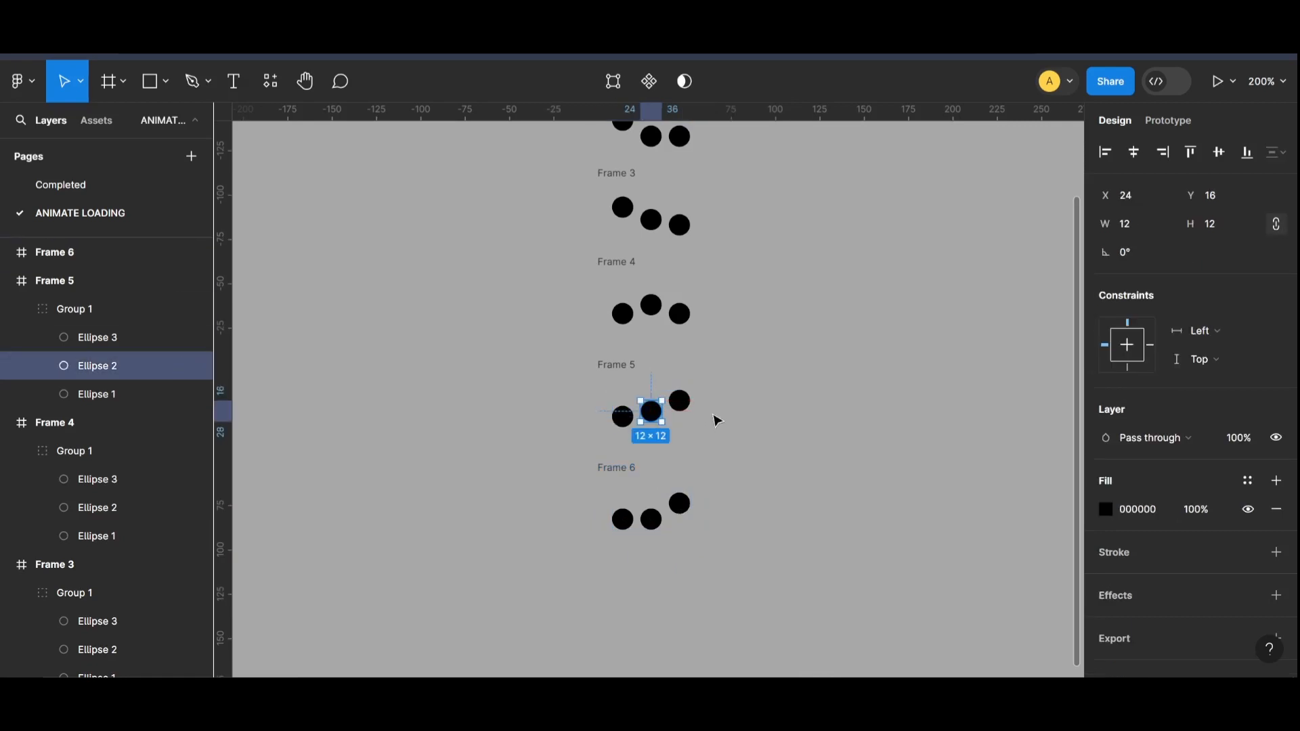
Step: Duplicate Frame 6 directly below it and lower the copy's third circle to Y 19, level with the other two
click(630, 468)
scroll(698, 417, down, 3)
scroll(617, 291, up, 1)
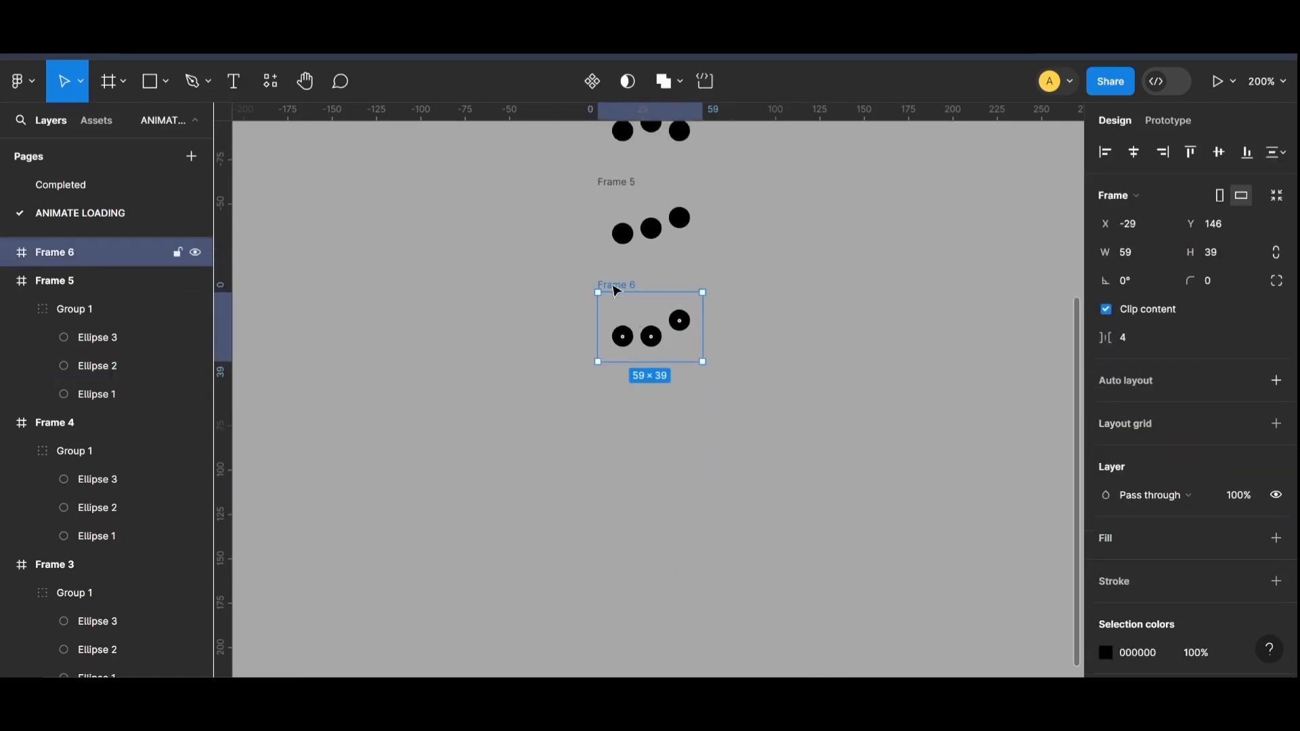
drag(616, 292, 617, 393)
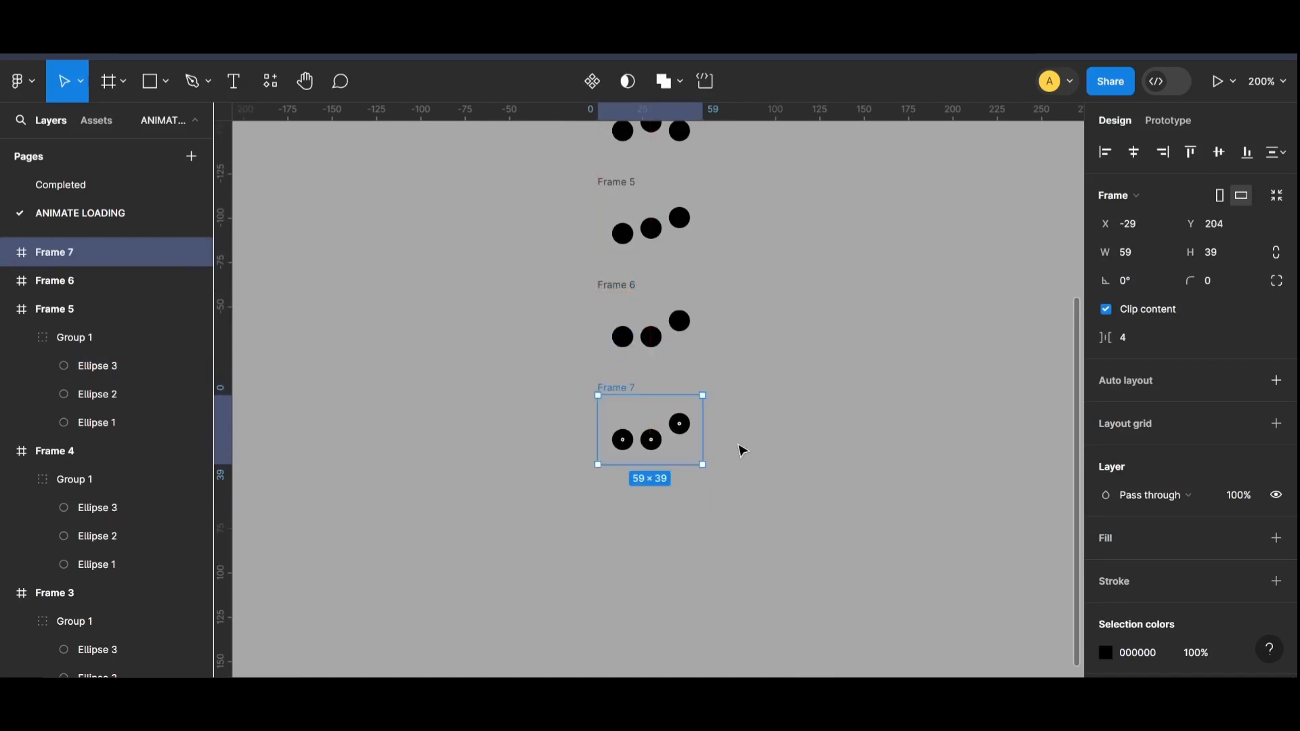
double_click(680, 424)
key(Down)
key(Down)
key(Down)
key(Down)
key(Down)
key(Down)
key(Down)
key(Down)
key(Down)
key(Down)
key(Down)
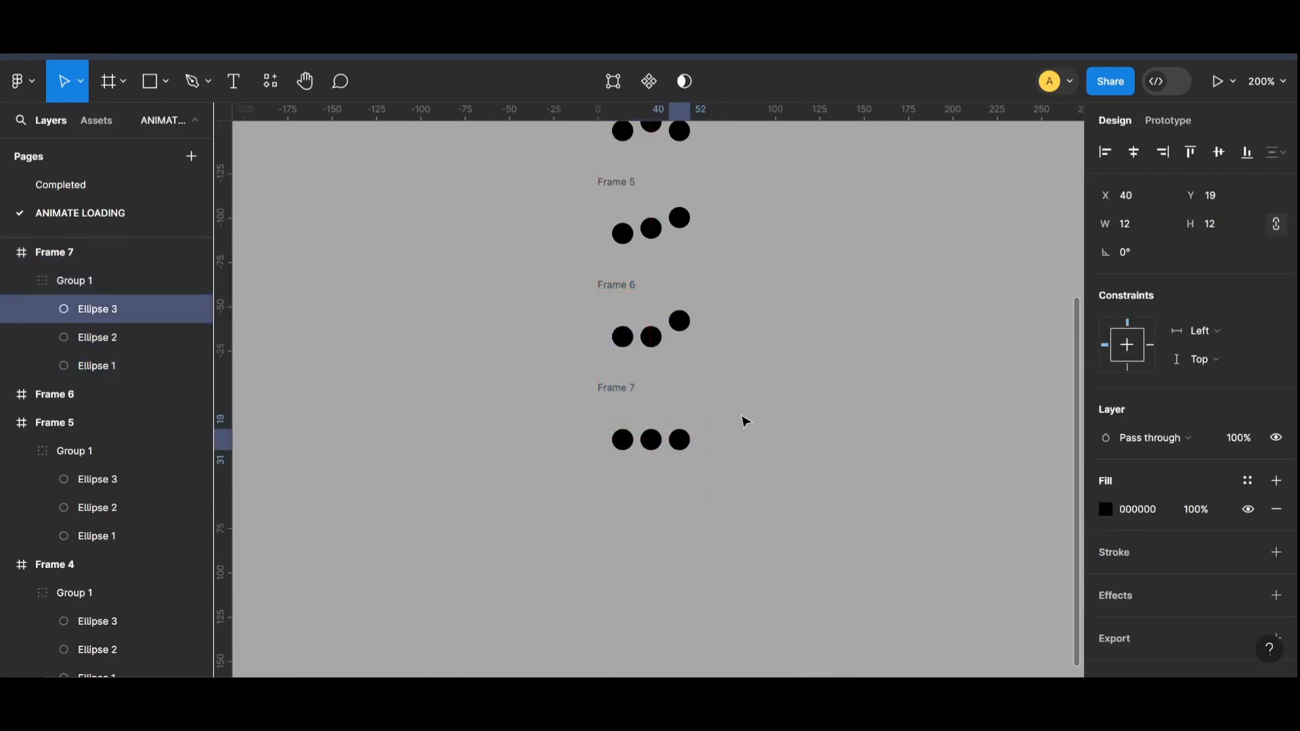
click(778, 393)
key(shift+0)
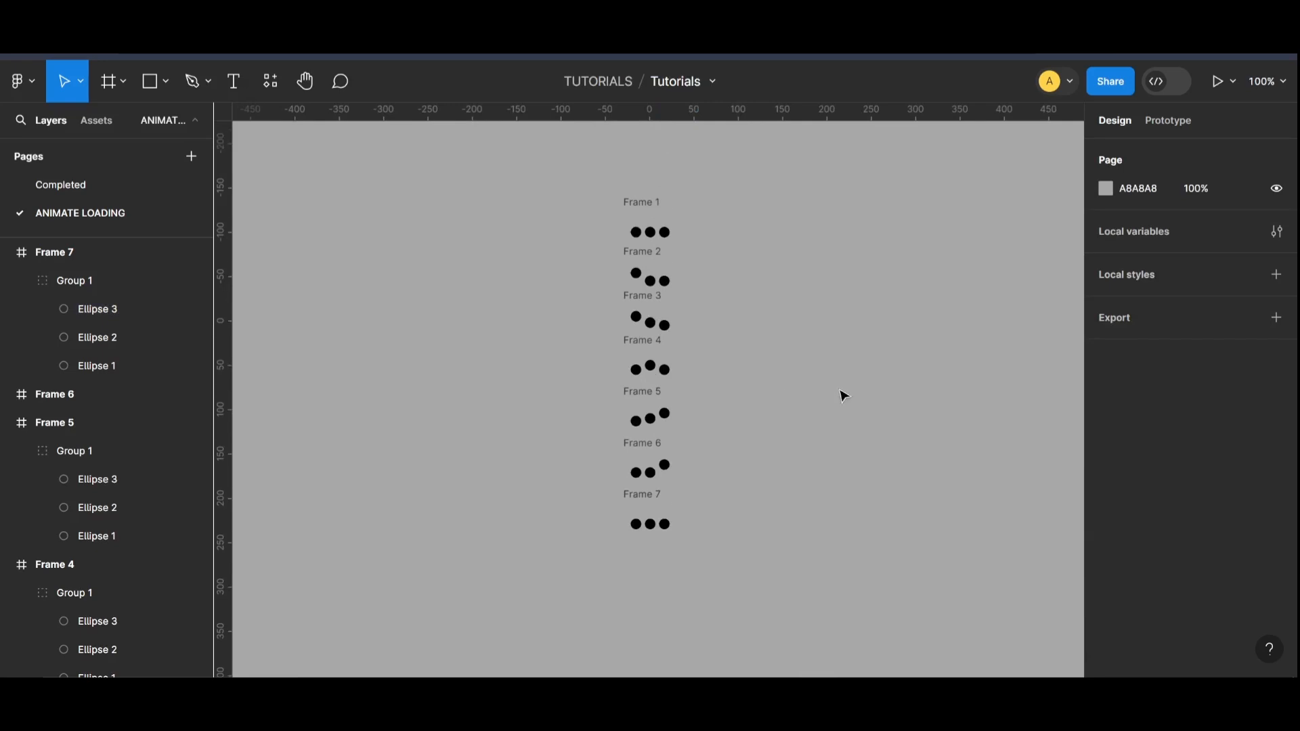
Step: Spread the column of frames apart vertically, moving Frames 1 and 2 up and Frames 4 to 7 down
key(ctrl+equal)
scroll(843, 393, up, 1)
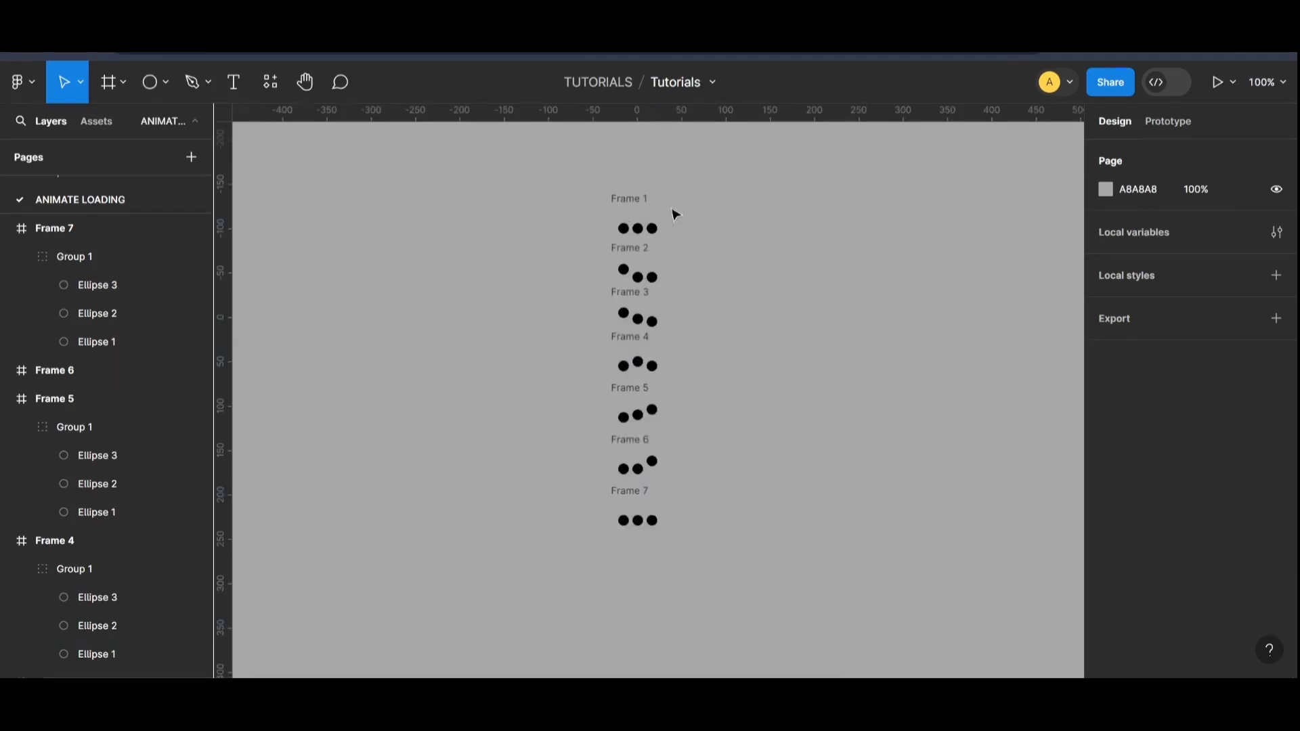
click(639, 193)
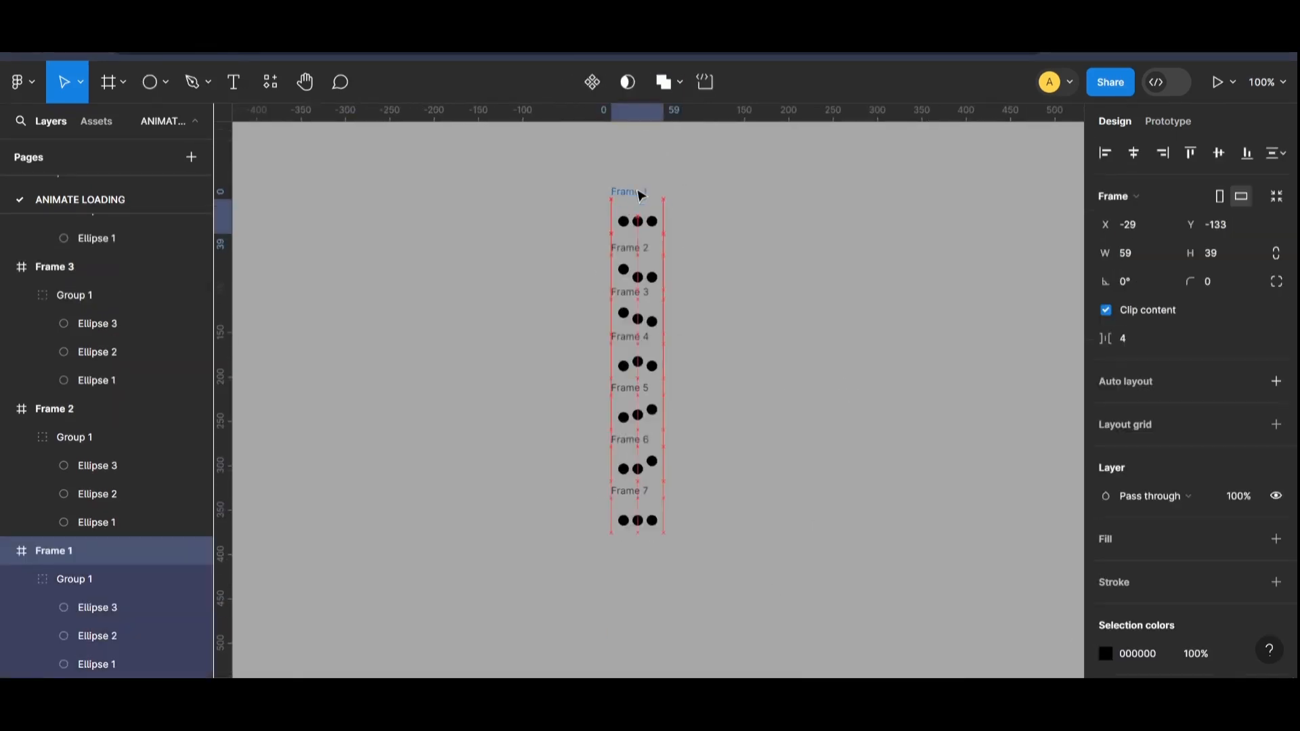
drag(639, 193, 640, 179)
drag(633, 499, 635, 559)
drag(635, 459, 635, 487)
drag(636, 395, 637, 406)
drag(633, 549, 633, 568)
drag(633, 475, 634, 500)
drag(635, 400, 636, 417)
drag(640, 343, 641, 351)
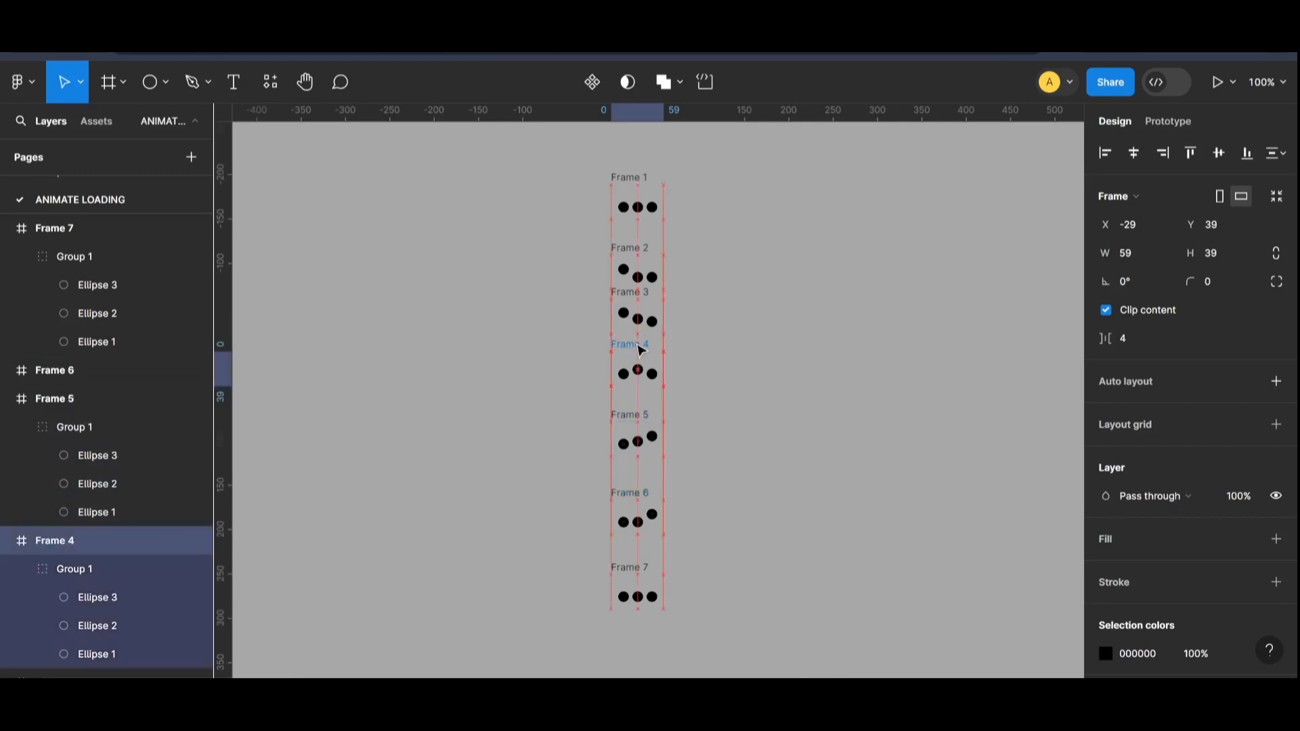
drag(631, 177, 634, 160)
drag(625, 252, 626, 240)
click(803, 303)
Step: Even out the vertical gaps in the column by shifting Frames 3 to 7 slightly downward
drag(617, 573, 617, 585)
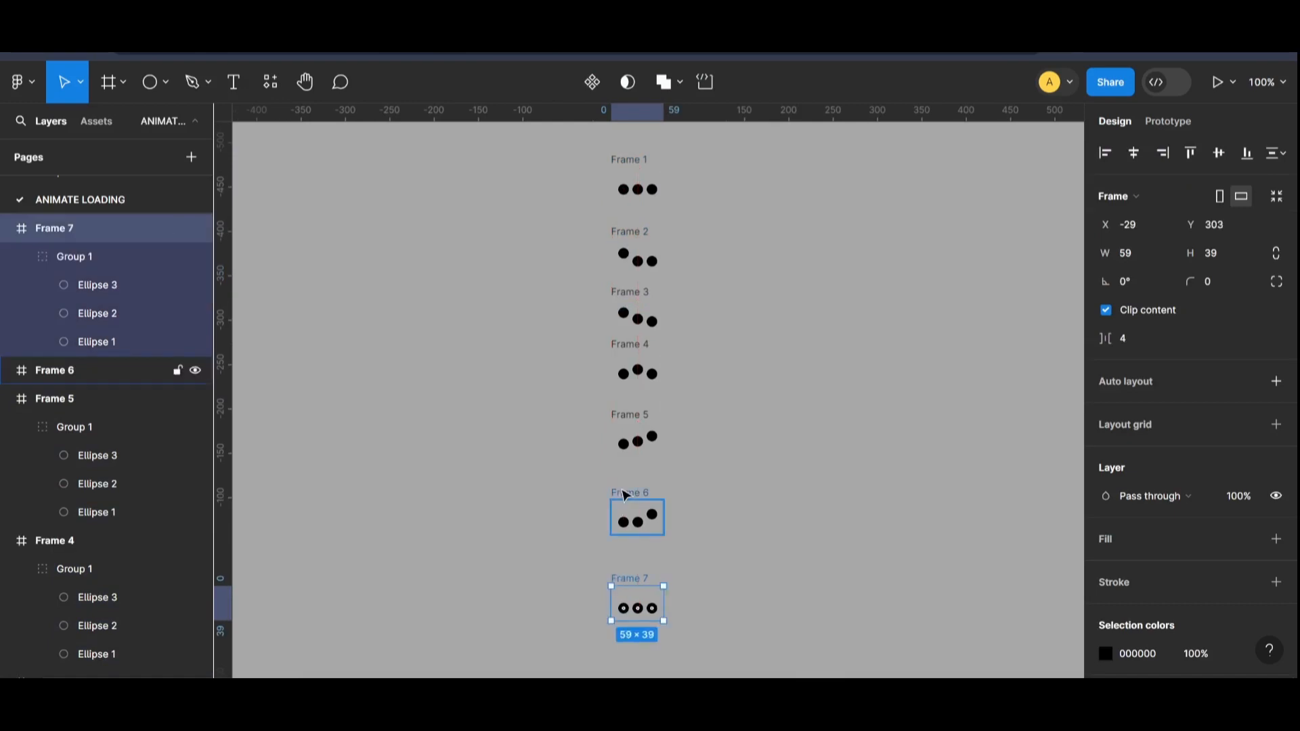
drag(622, 492, 624, 504)
drag(629, 418, 630, 428)
drag(635, 348, 637, 359)
click(633, 447)
drag(644, 429, 645, 438)
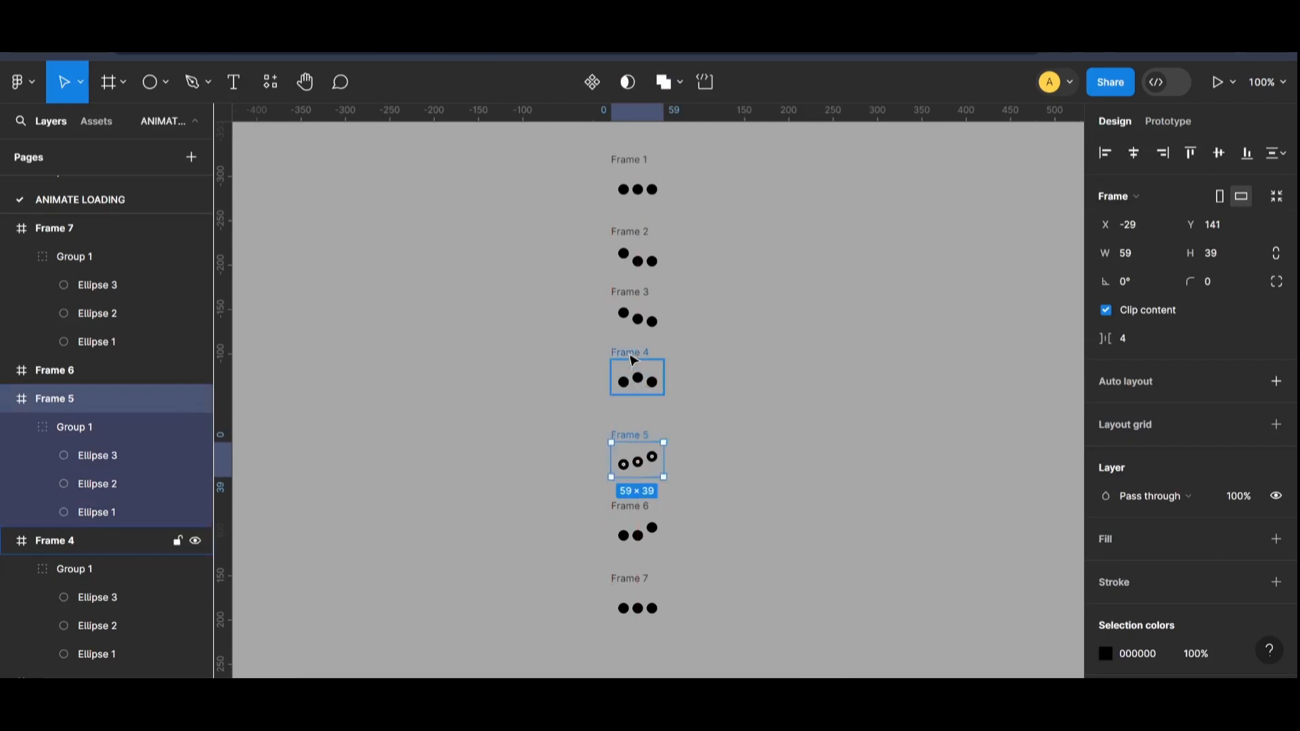
drag(633, 367, 634, 372)
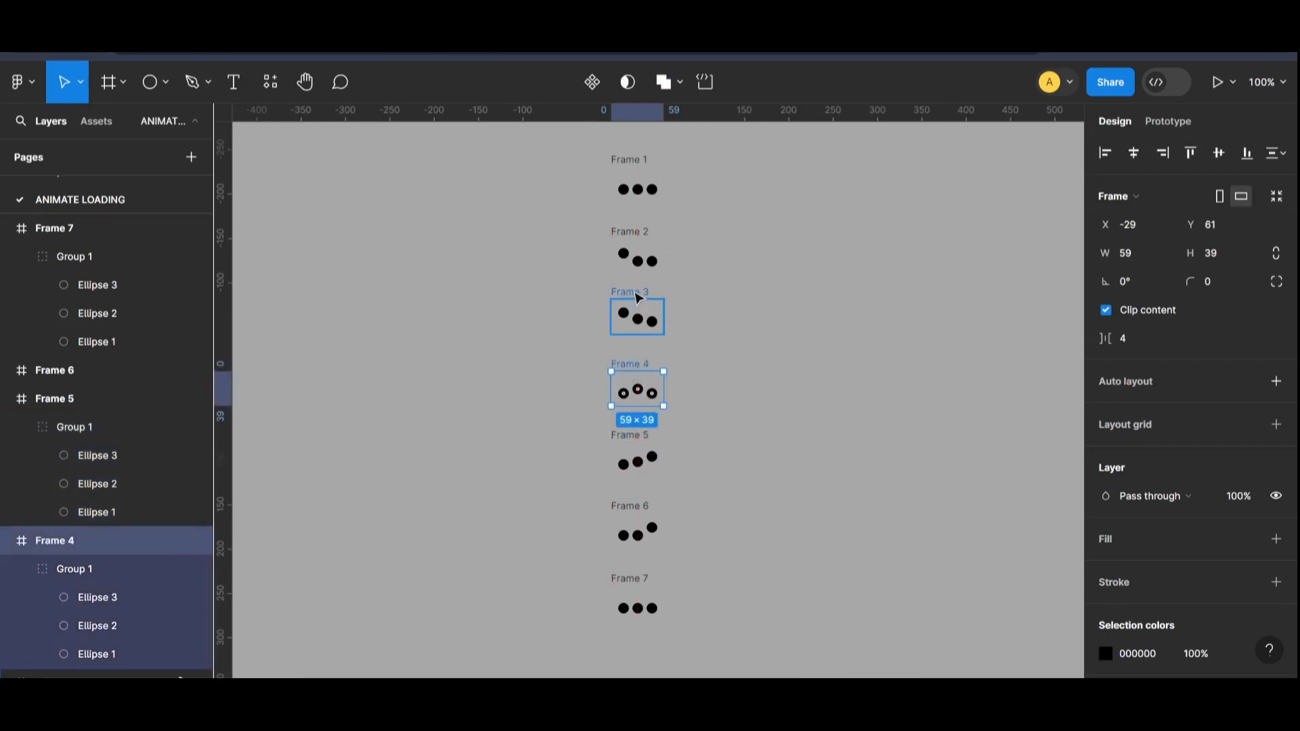
drag(635, 295, 636, 302)
click(707, 232)
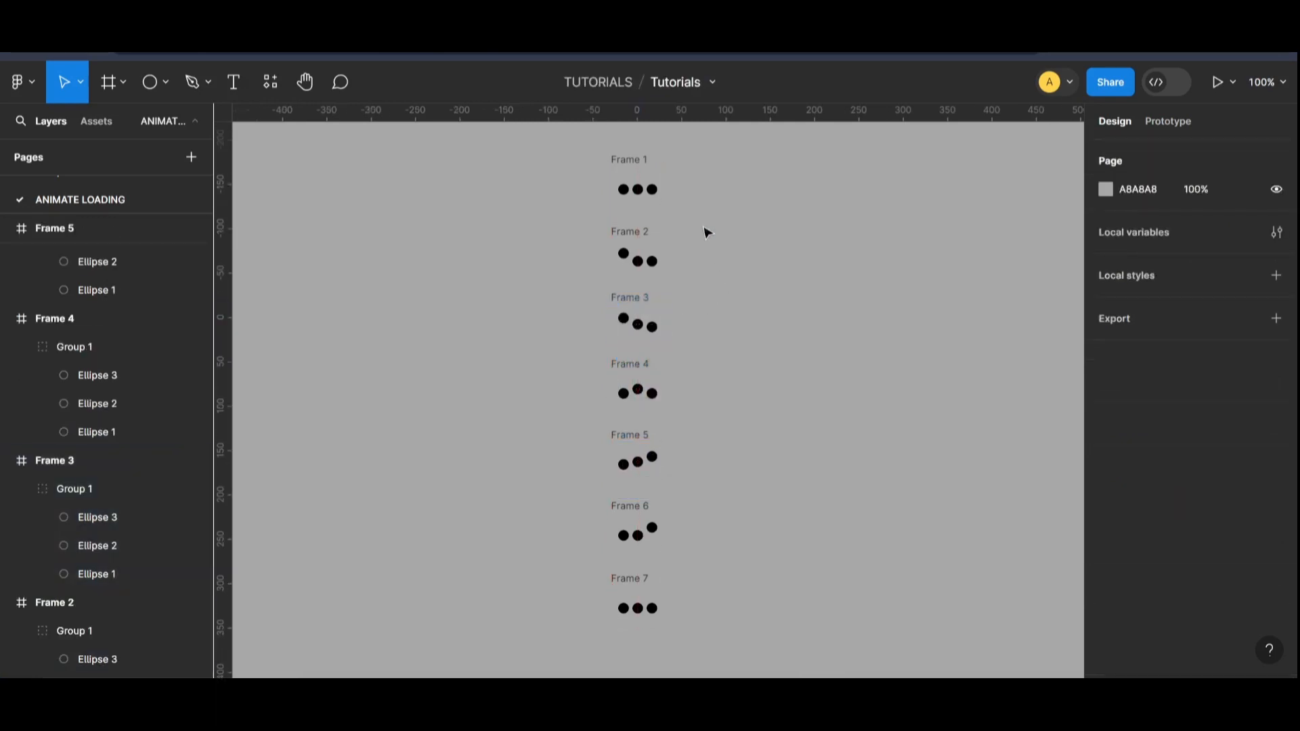
Step: Turn all seven frames into individual components and combine them as variants of one component set
drag(745, 148, 522, 671)
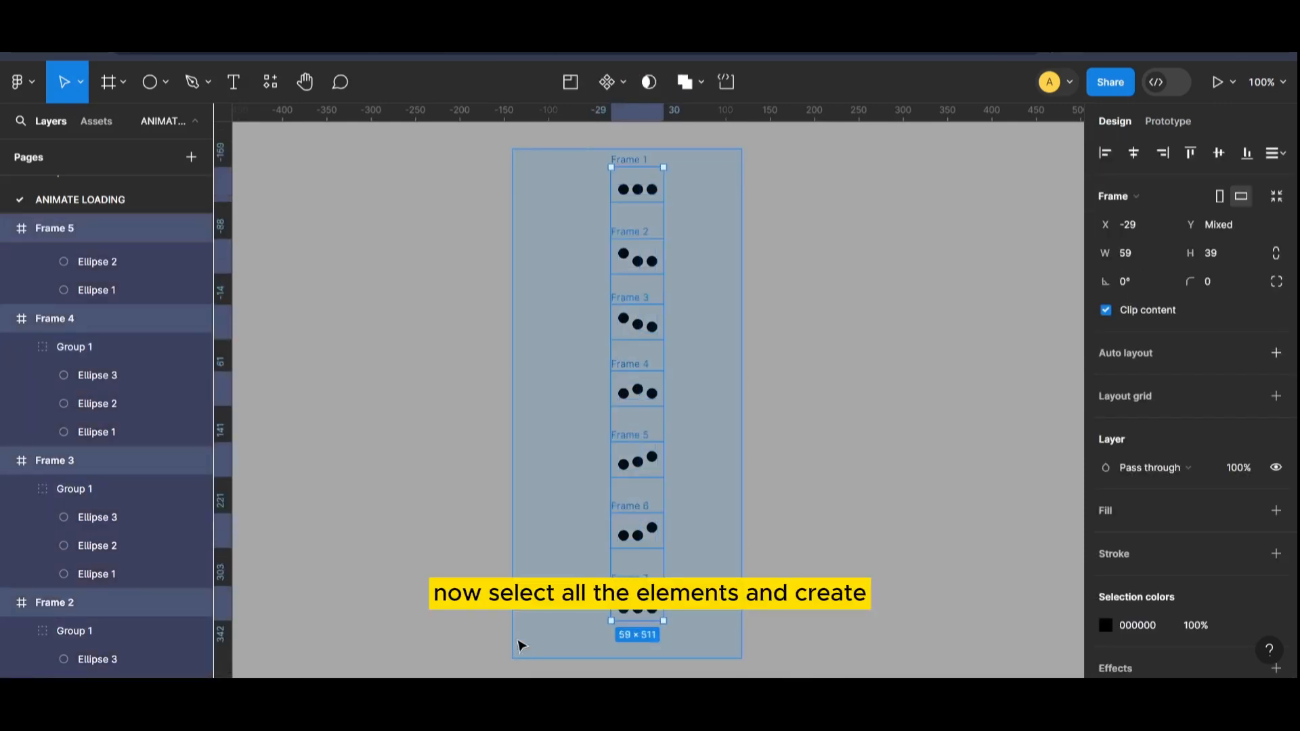
click(625, 82)
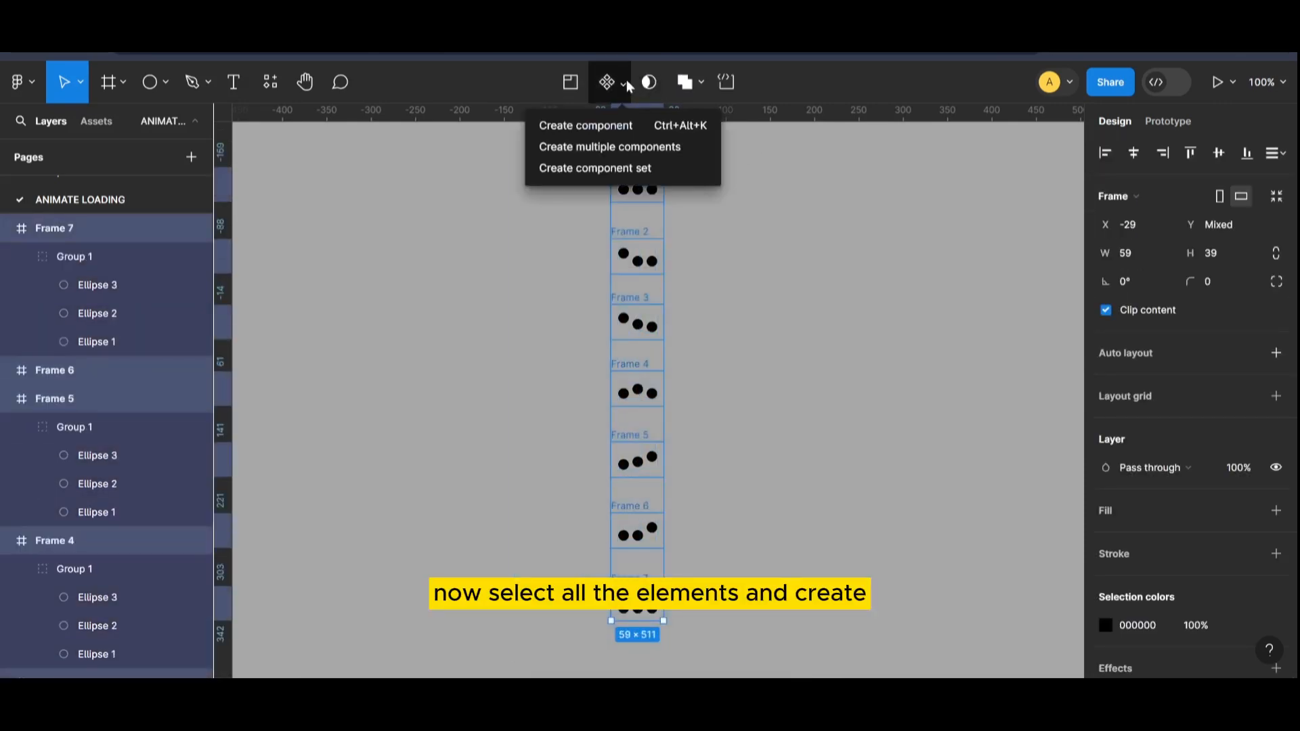
click(647, 154)
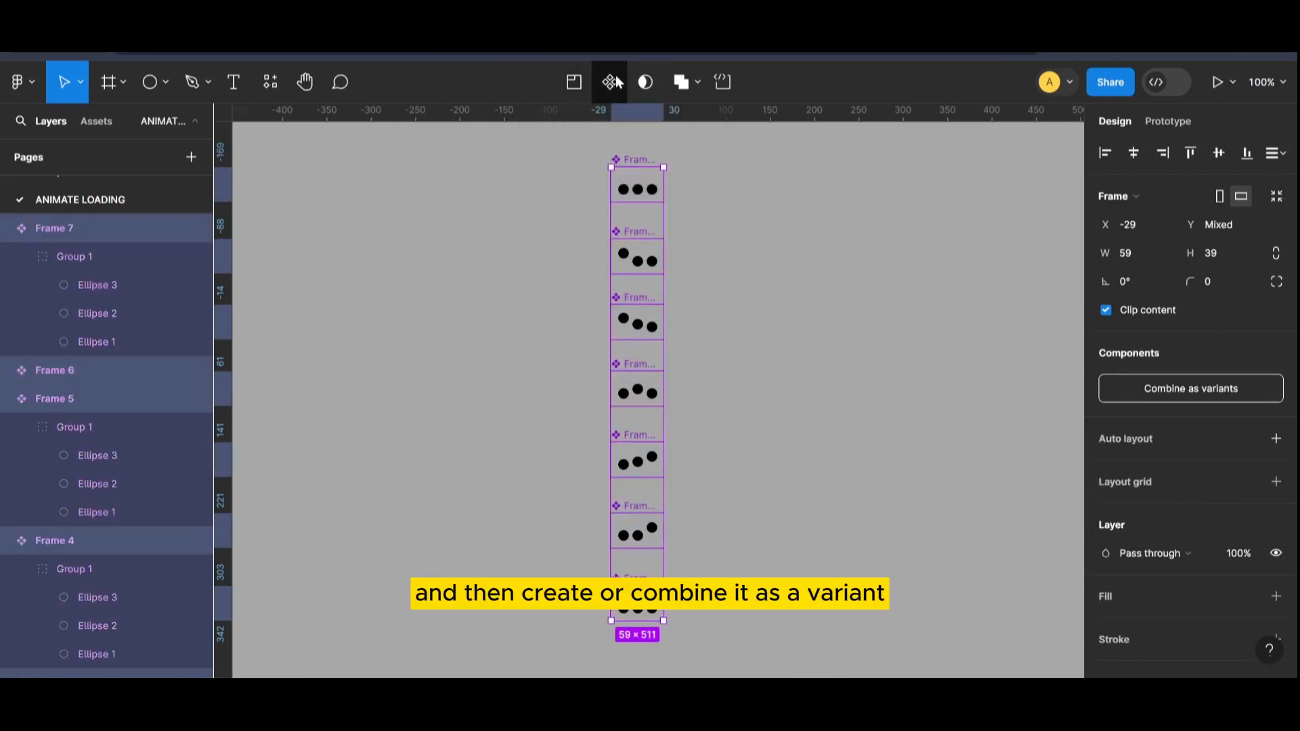
click(1163, 391)
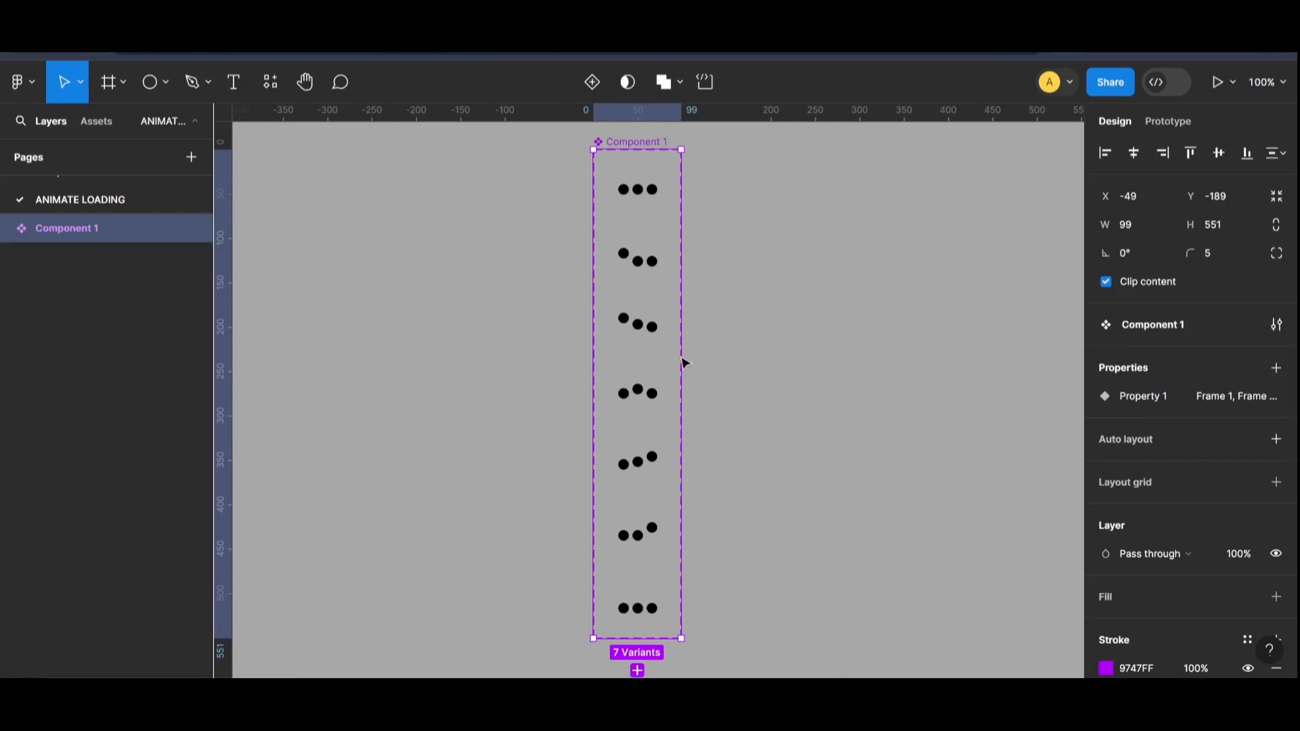
Step: Add a prototype connection from the Frame 1 variant to Frame 2, triggered After delay with a 1 ms delay
click(1157, 127)
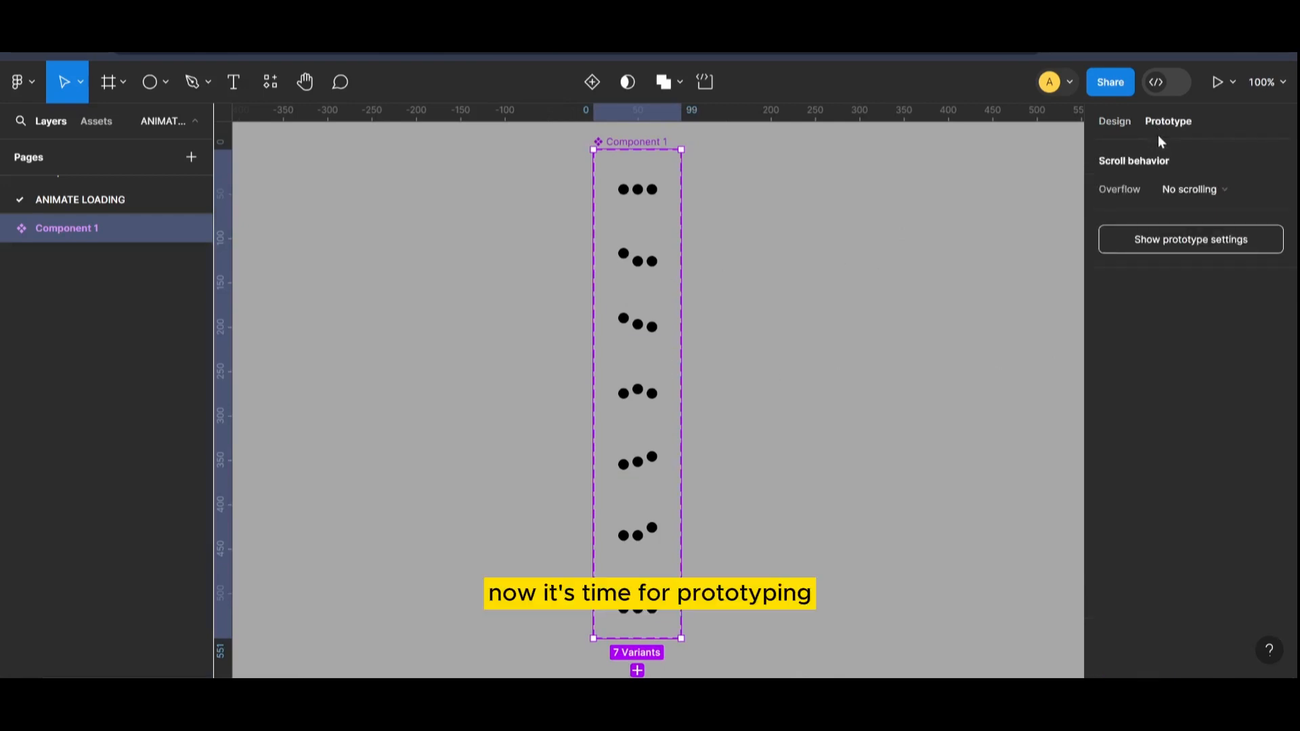
click(643, 196)
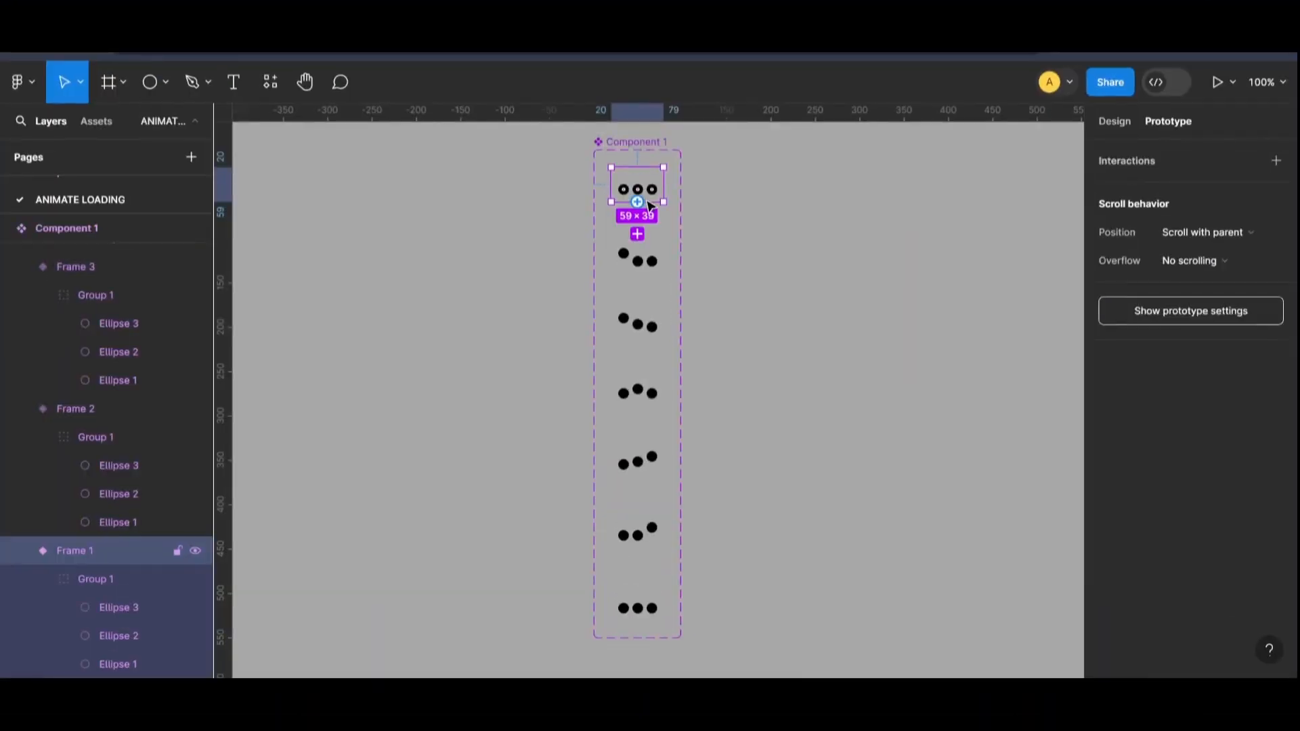
drag(640, 205, 802, 205)
click(795, 205)
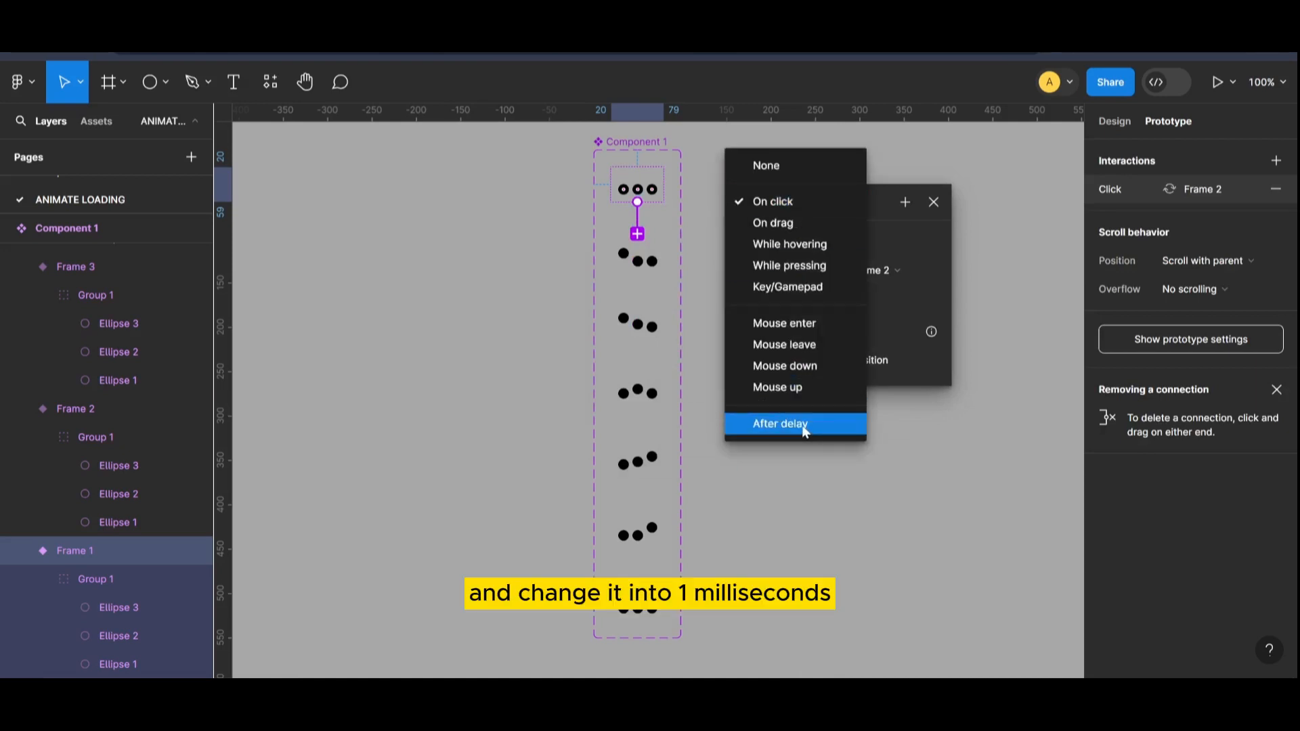
click(804, 430)
click(779, 232)
text(1)
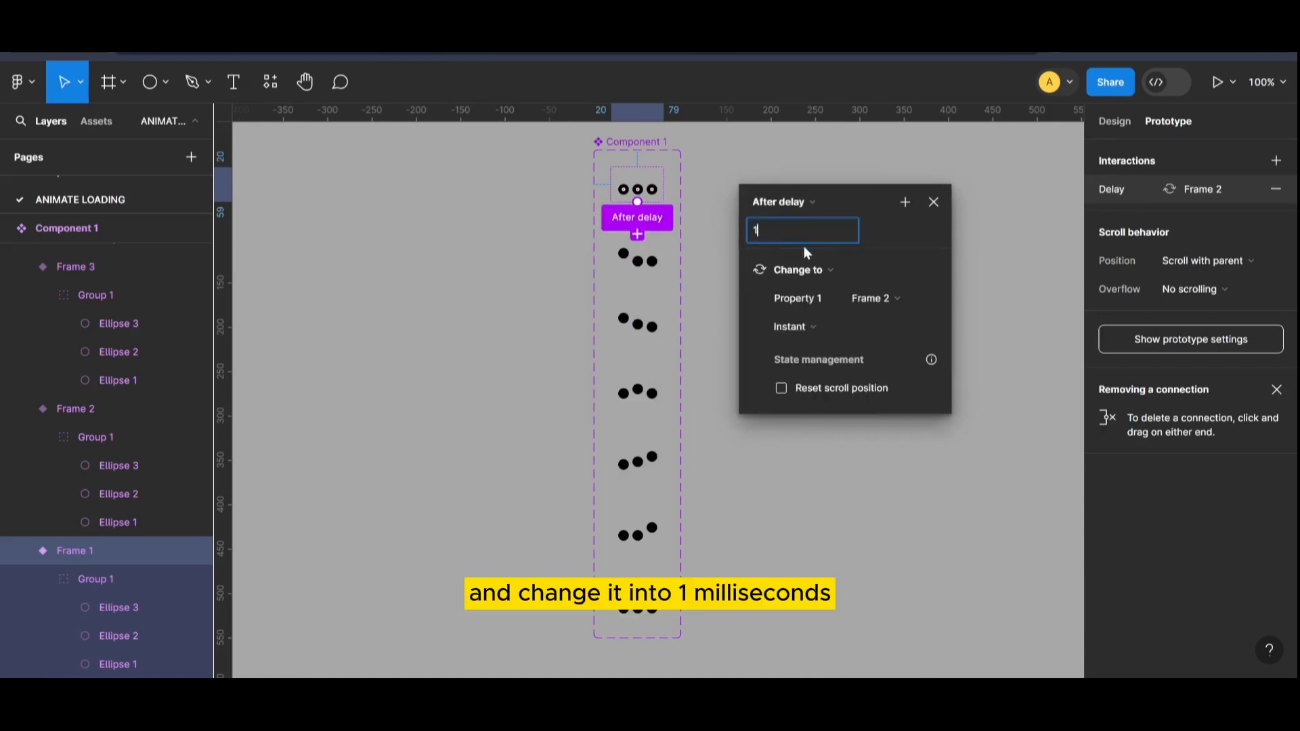
Step: Set the Frame 1 to Frame 2 transition to Smart animate with Ease out
click(839, 327)
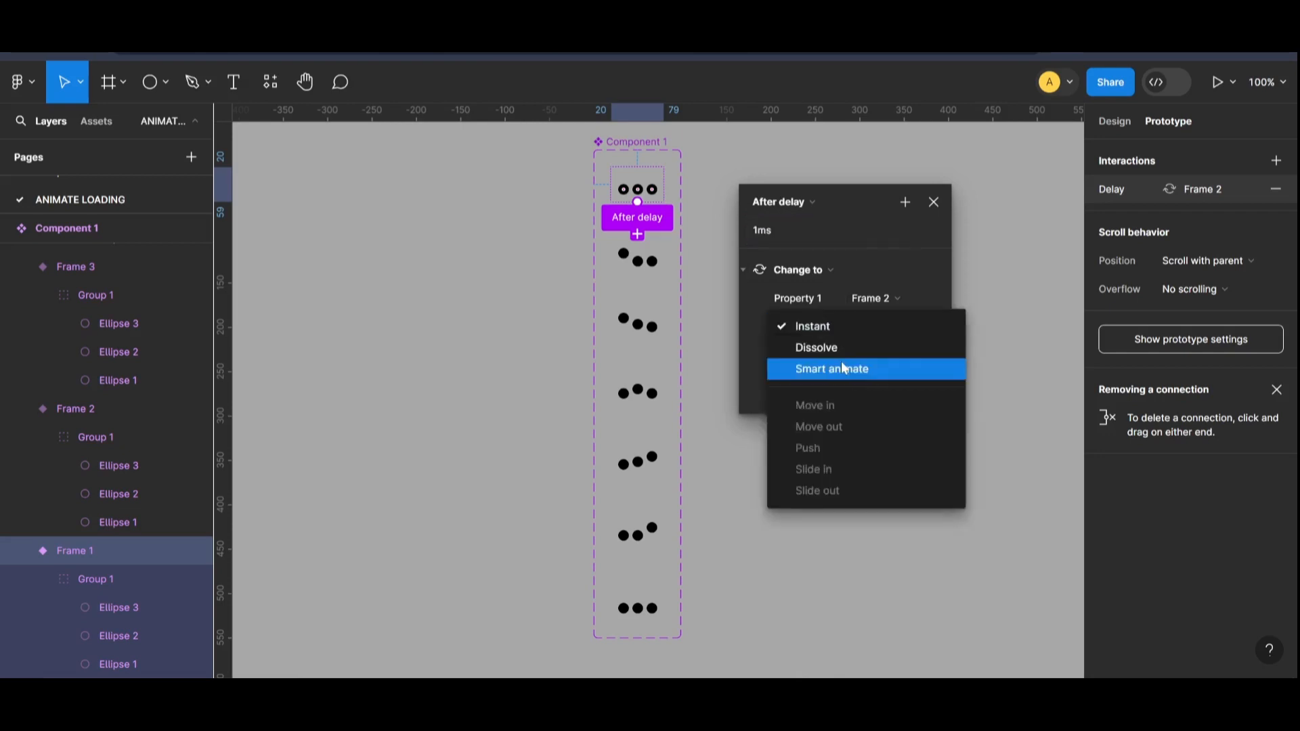
click(842, 367)
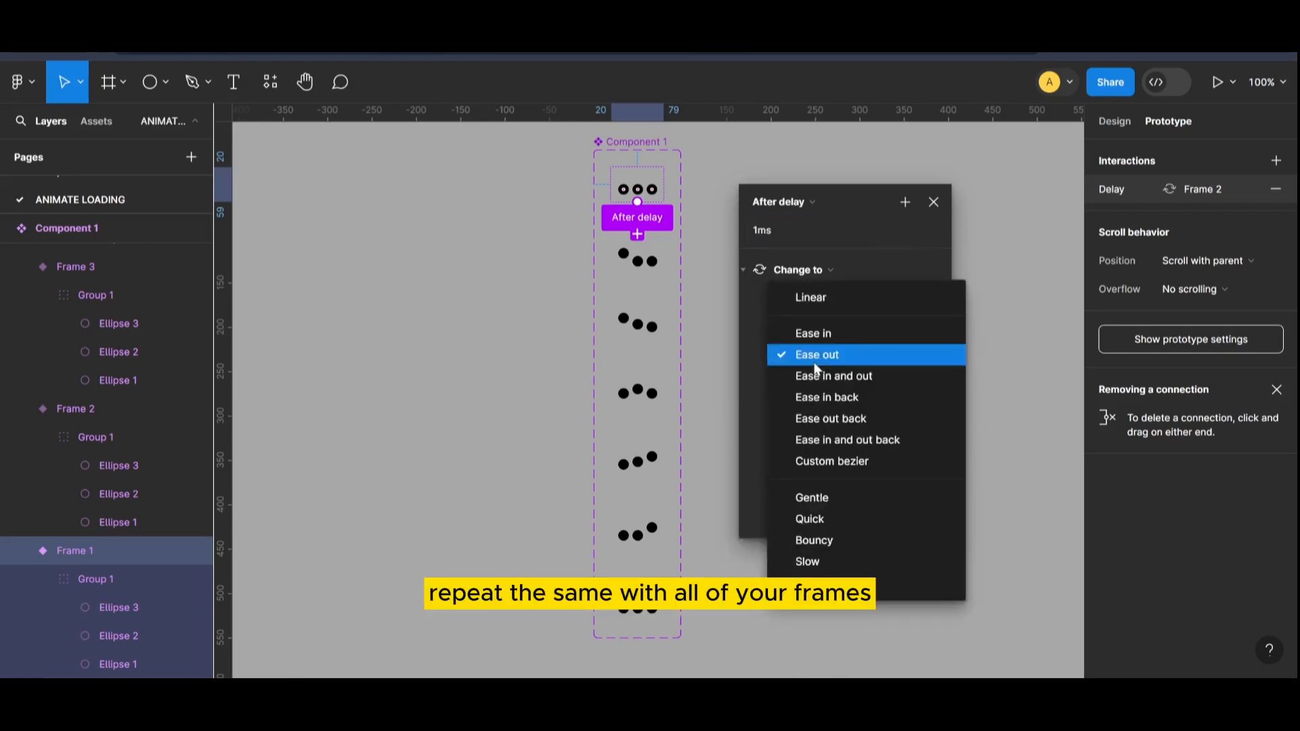
click(818, 358)
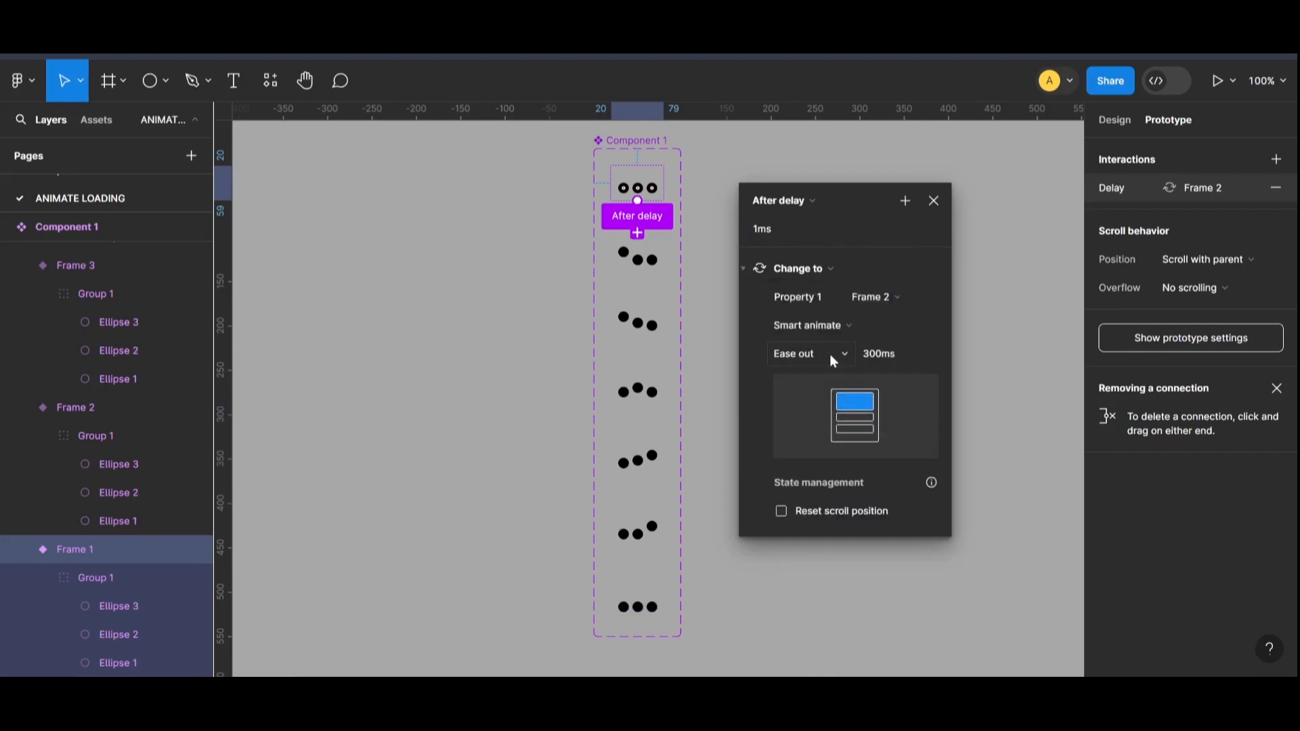
click(973, 324)
Step: Connect the Frame 2 variant to Frame 3 with an After delay trigger of 1 ms
key(ctrl+plus)
scroll(623, 207, up, 2)
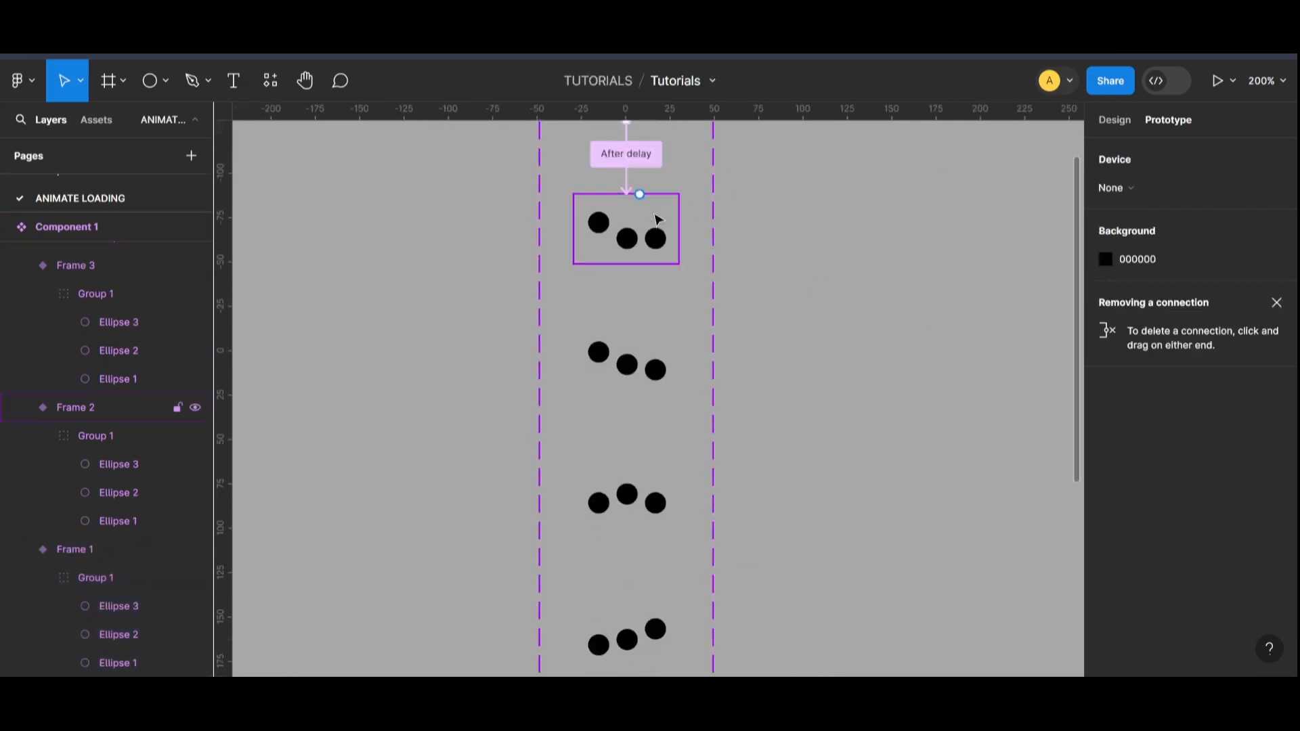
click(647, 227)
drag(637, 269, 885, 169)
click(801, 163)
click(787, 386)
click(824, 197)
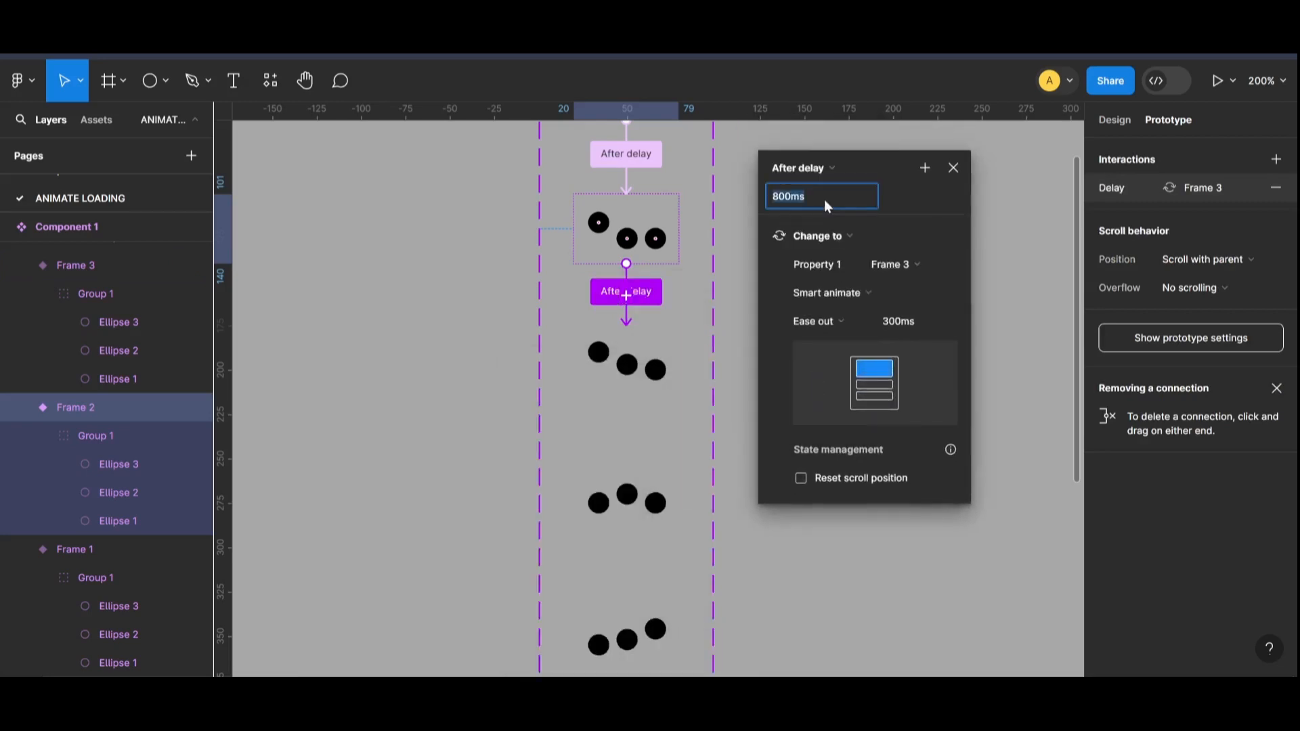
text(1)
click(740, 304)
Step: Connect the Frame 3 variant to Frame 4 with an After delay trigger
click(643, 358)
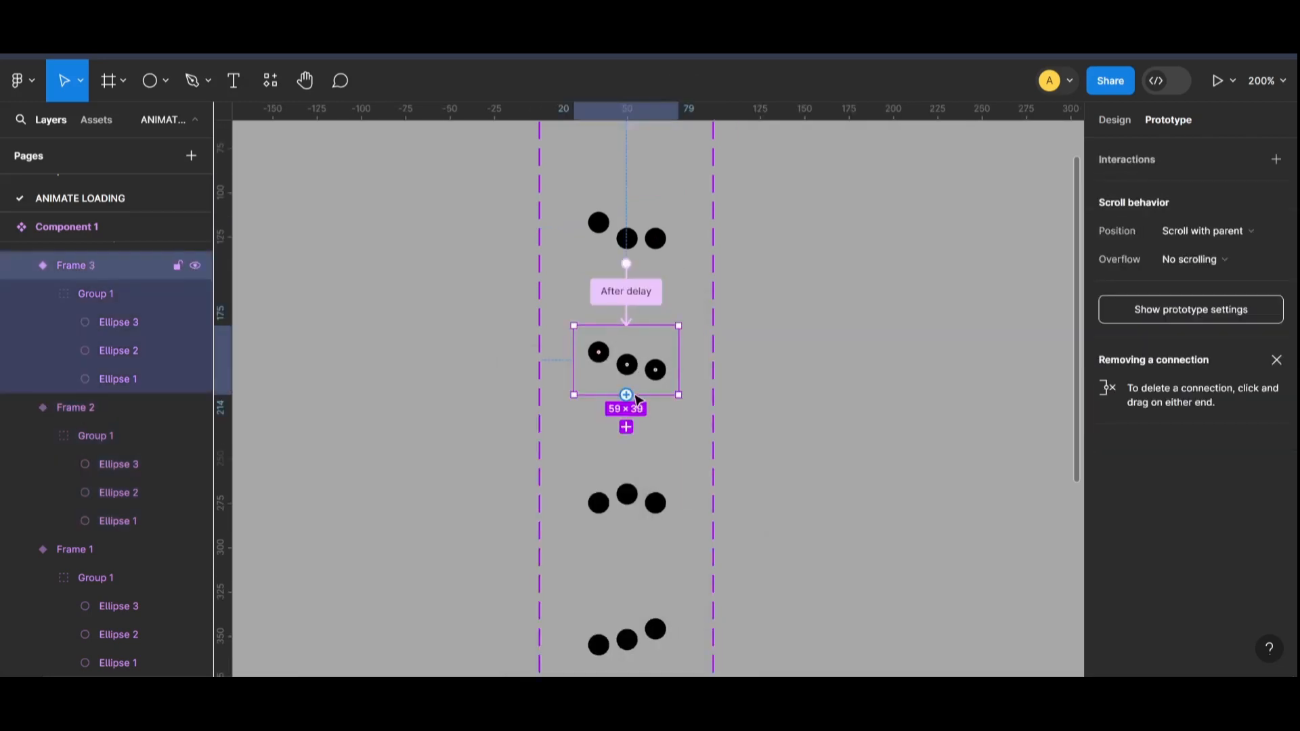
drag(627, 395, 627, 494)
drag(721, 510, 843, 209)
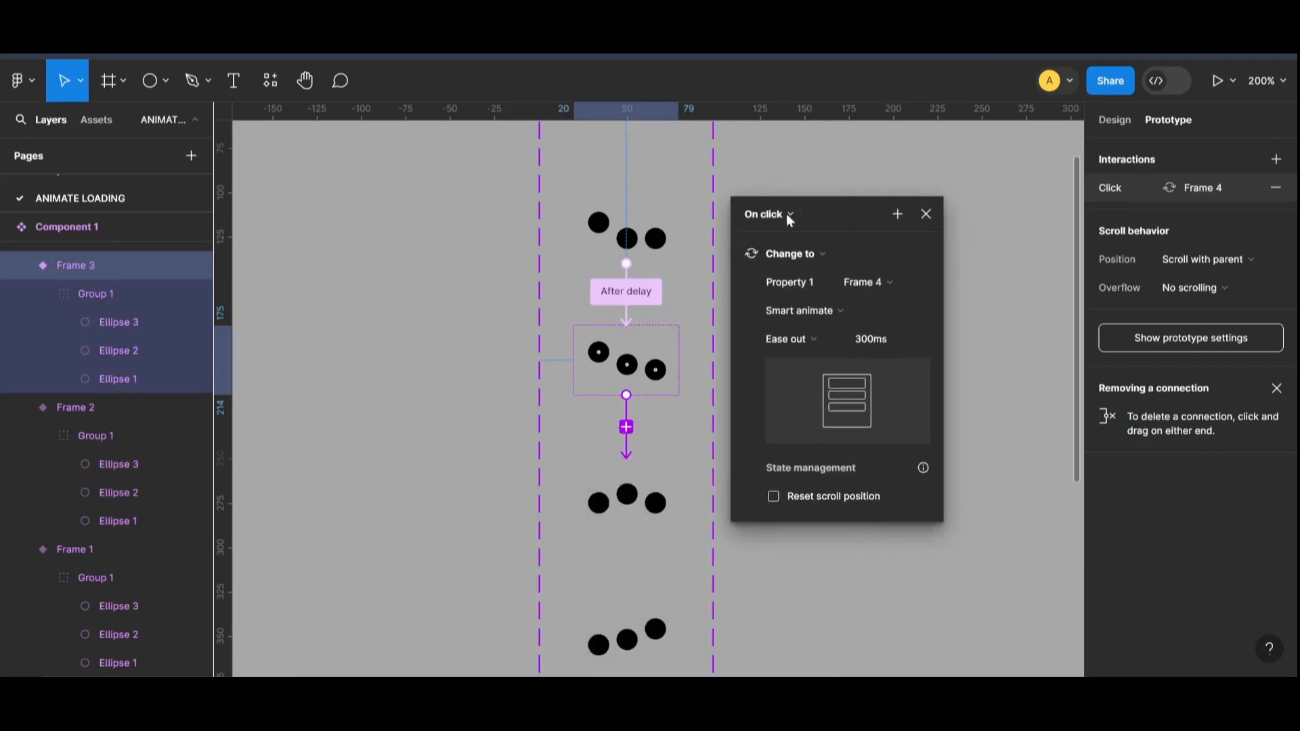
click(786, 214)
click(787, 436)
scroll(810, 310, down, 2)
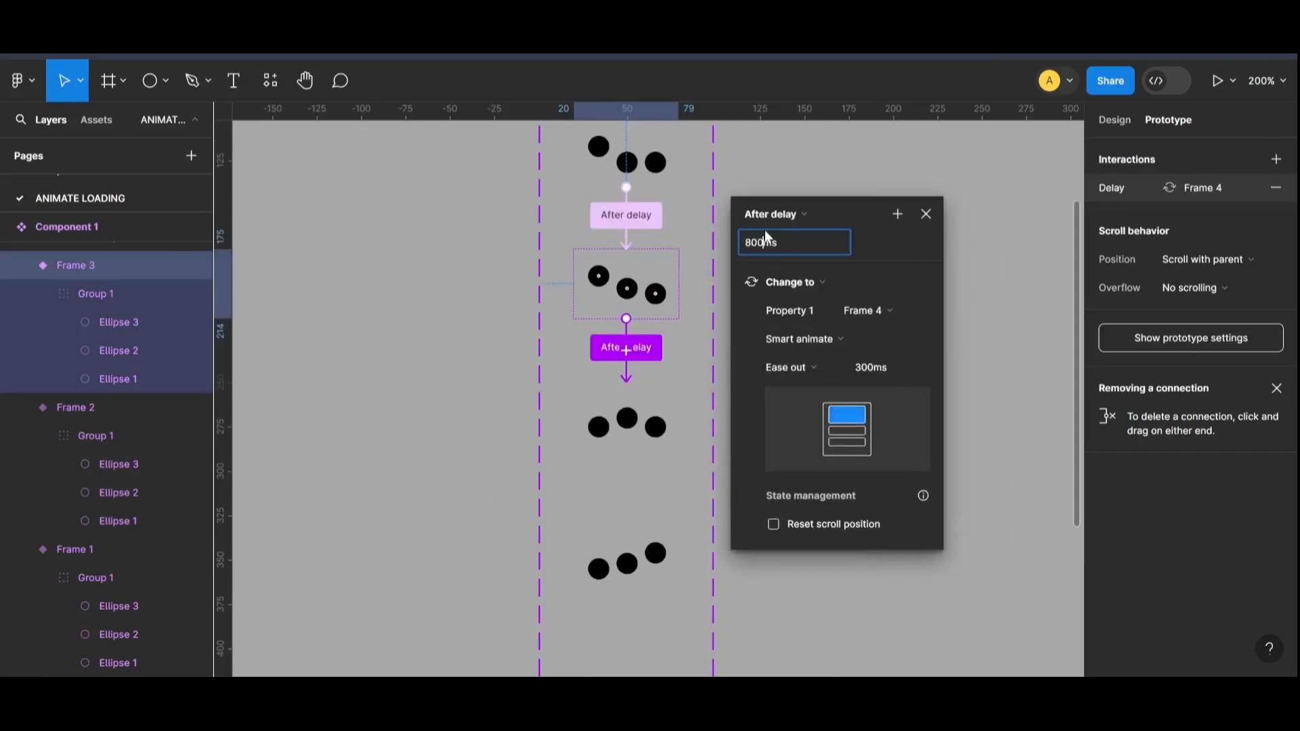
click(1002, 411)
Step: Connect the Frame 4 variant to Frame 5 with an After delay trigger of 1 ms
scroll(636, 357, down, 4)
click(633, 270)
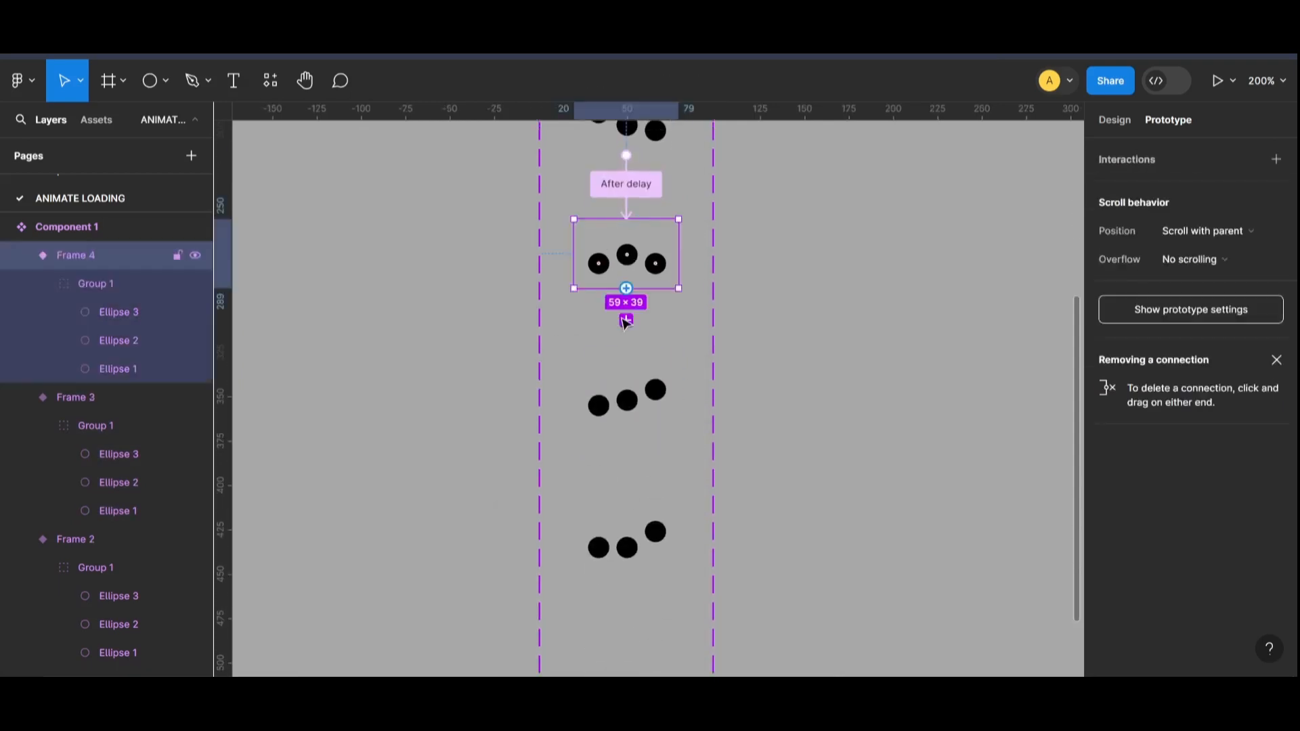
drag(627, 289, 841, 226)
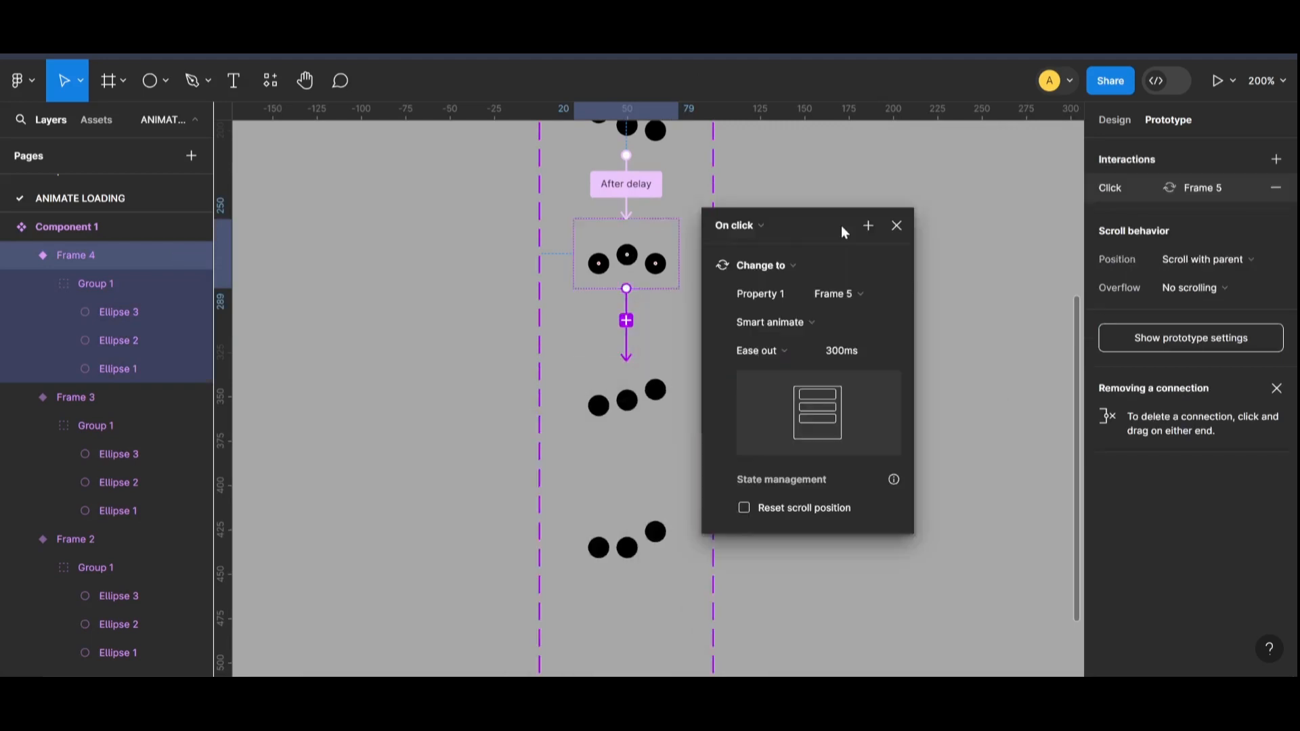
click(738, 225)
click(786, 442)
click(761, 263)
text(1)
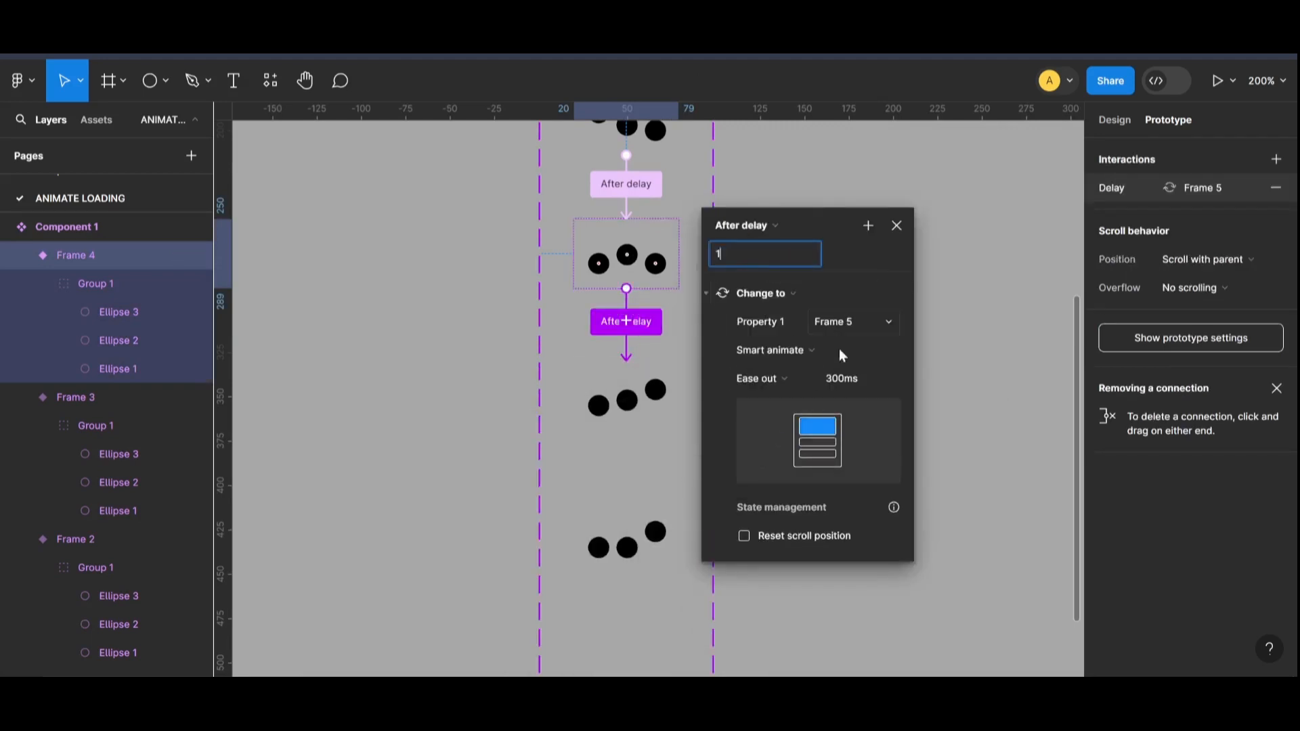
click(627, 403)
Step: Connect the Frame 5 variant to Frame 6 with an After delay trigger of 1 ms
scroll(626, 355, down, 4)
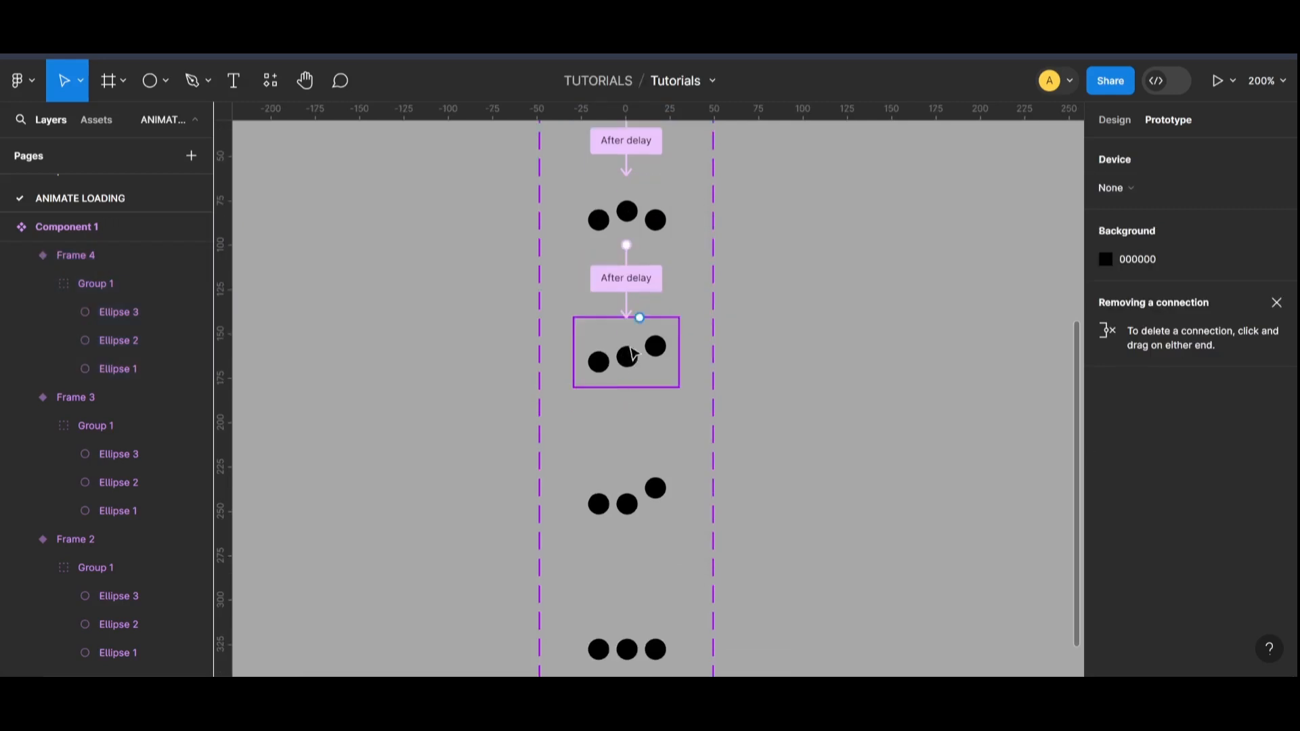
scroll(631, 335, down, 2)
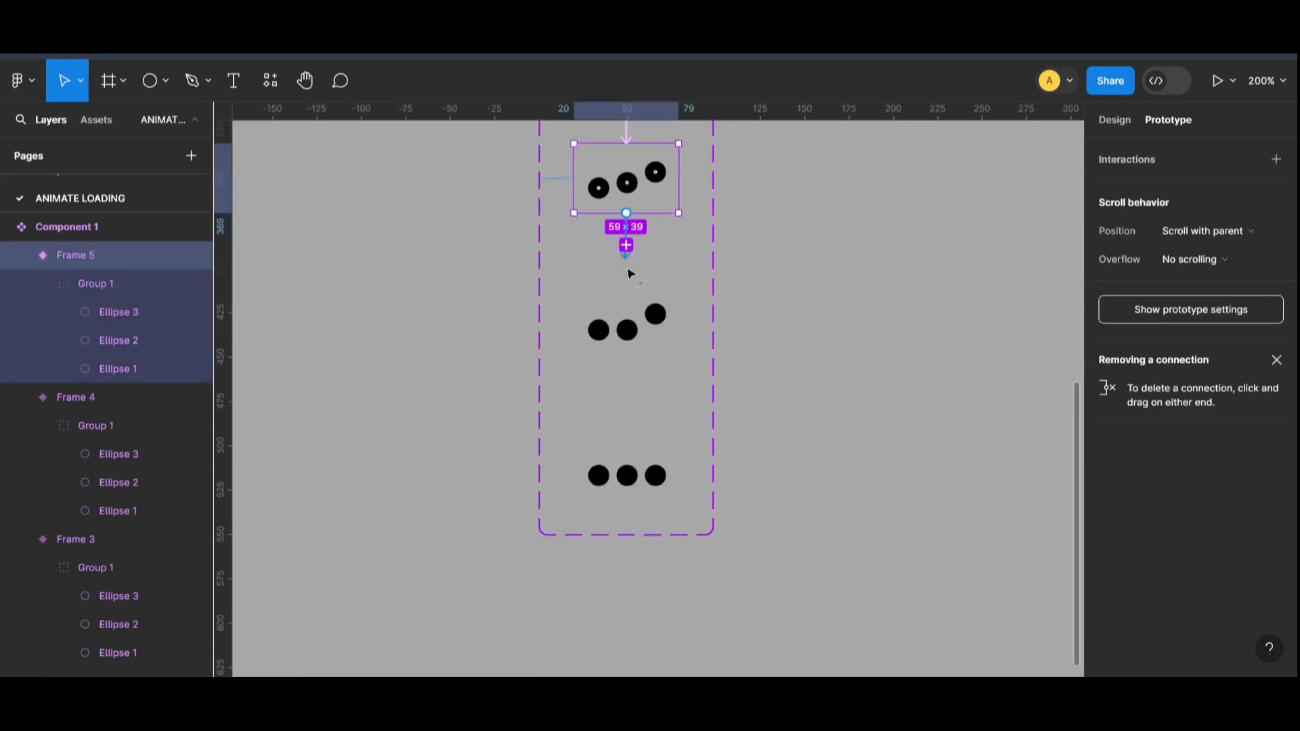
drag(626, 246, 630, 328)
click(764, 173)
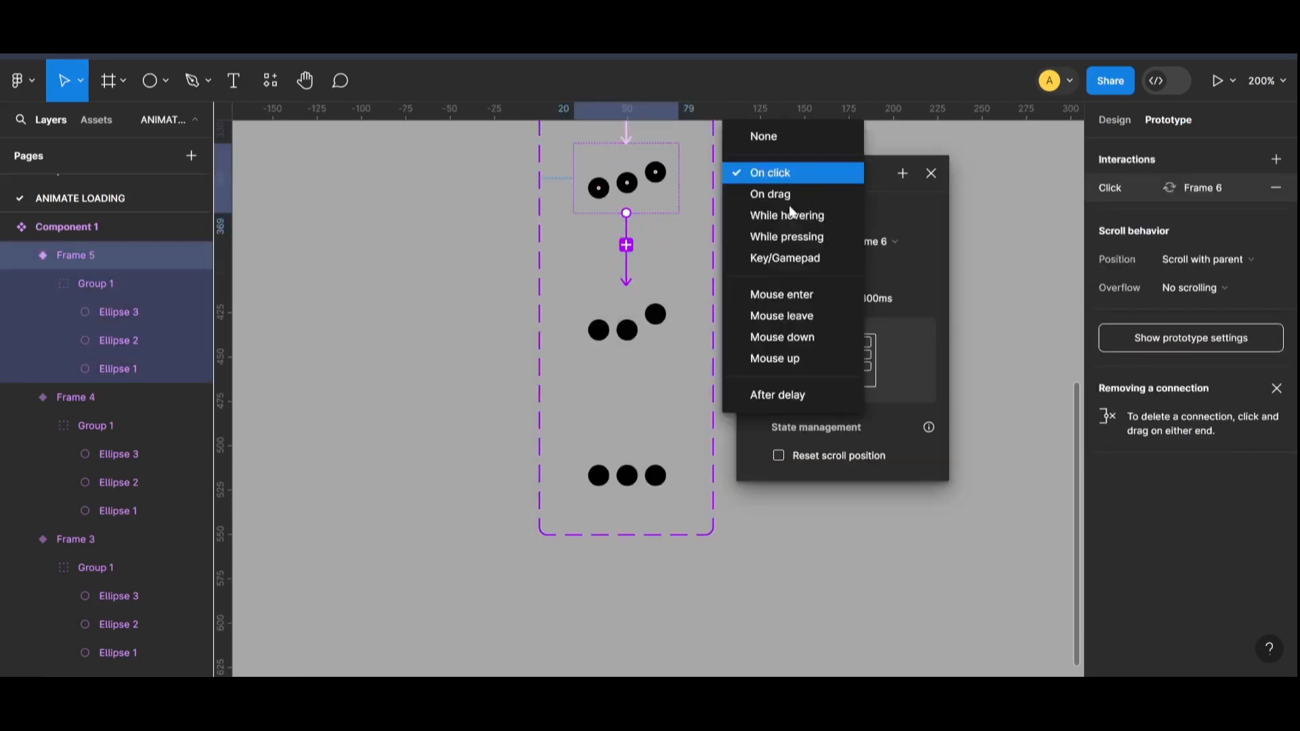
click(779, 392)
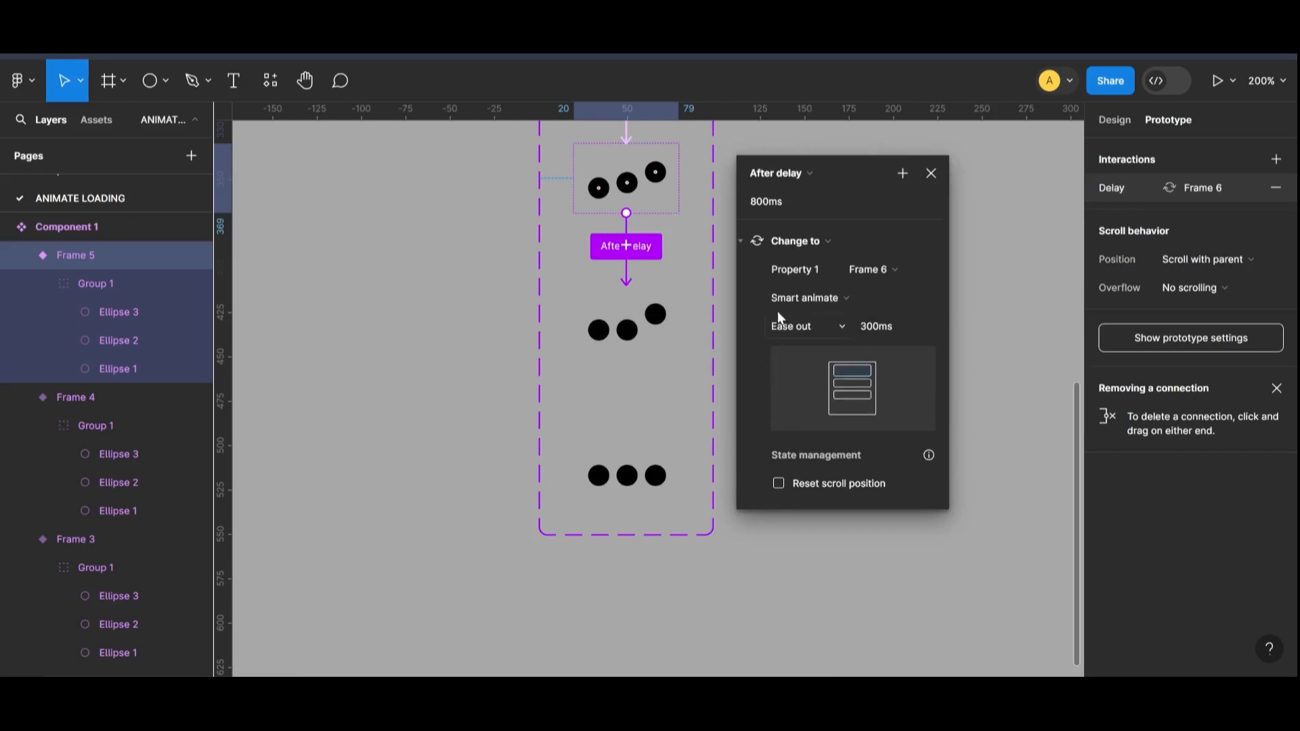
click(766, 201)
text(1)
click(609, 331)
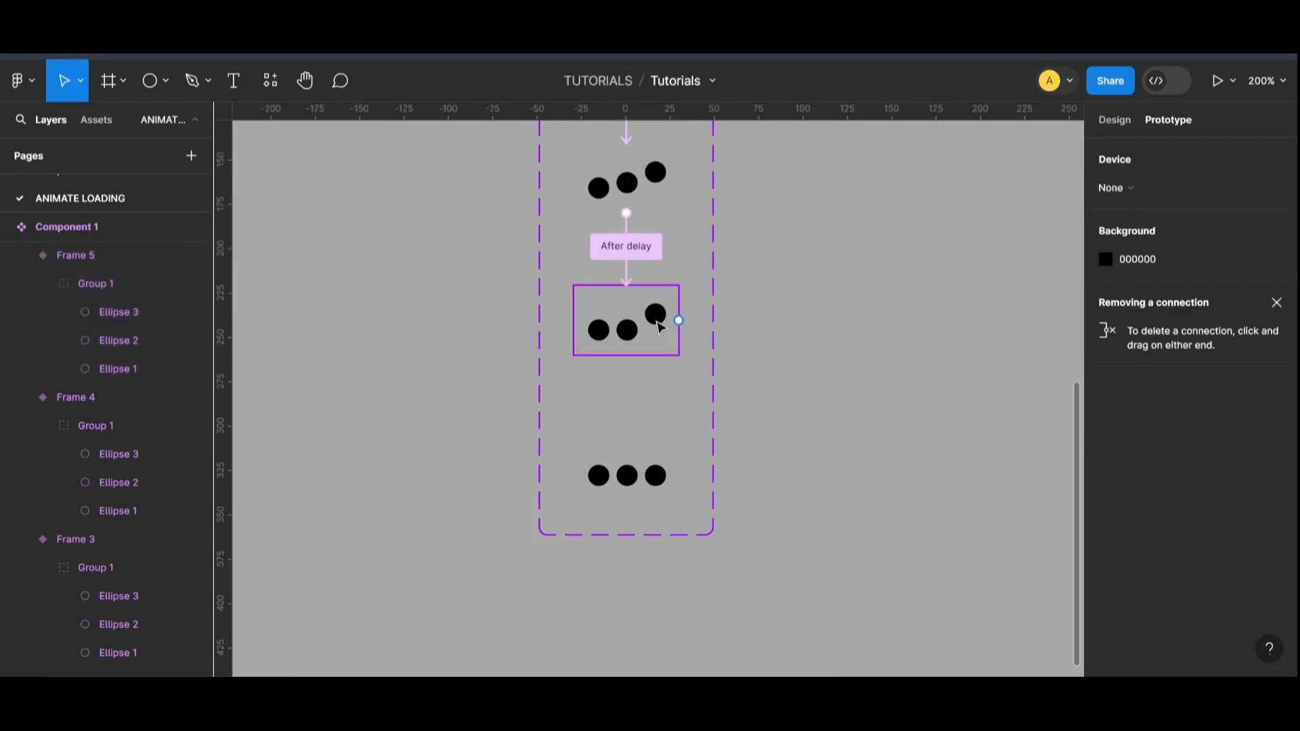
Step: Connect the Frame 6 variant to Frame 7 with an After delay trigger
drag(627, 387, 880, 248)
click(795, 251)
click(806, 470)
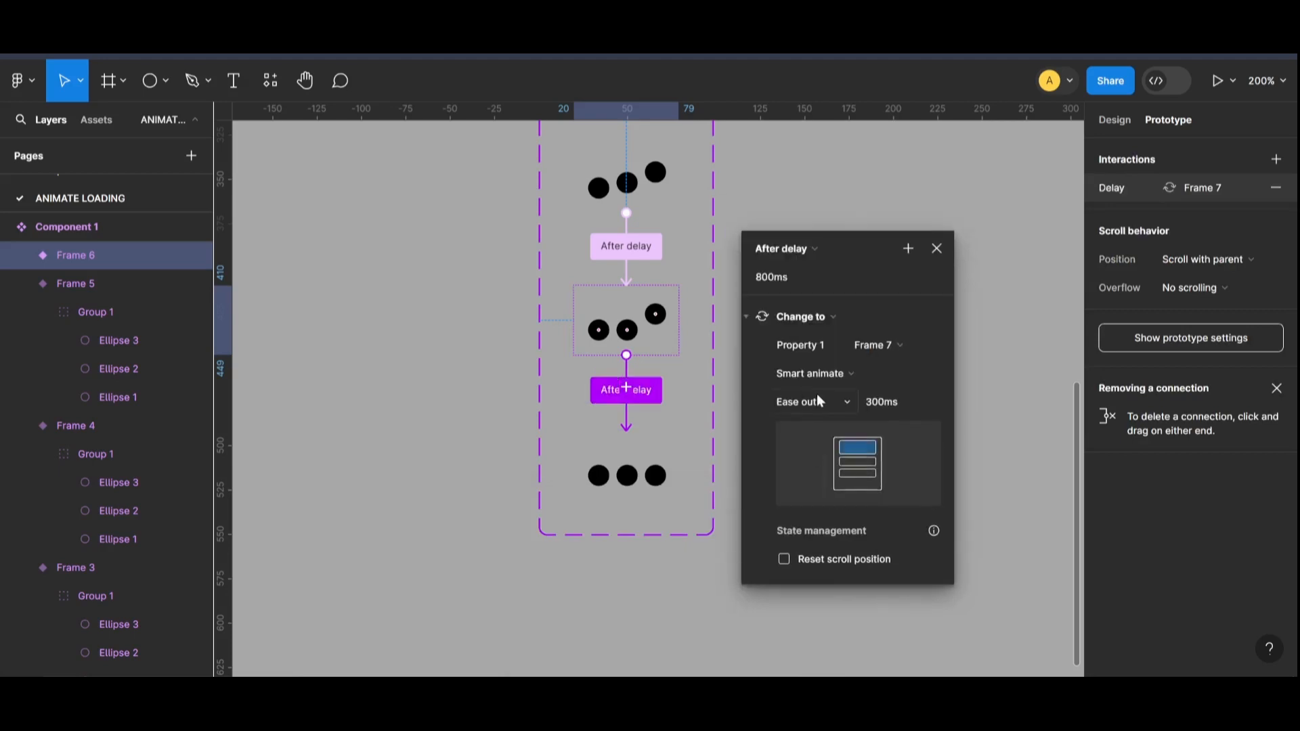
click(441, 497)
Step: Review the chain of variant connections and inspect the interaction settings between Frame 2 and Frame 3
key(ctrl+minus)
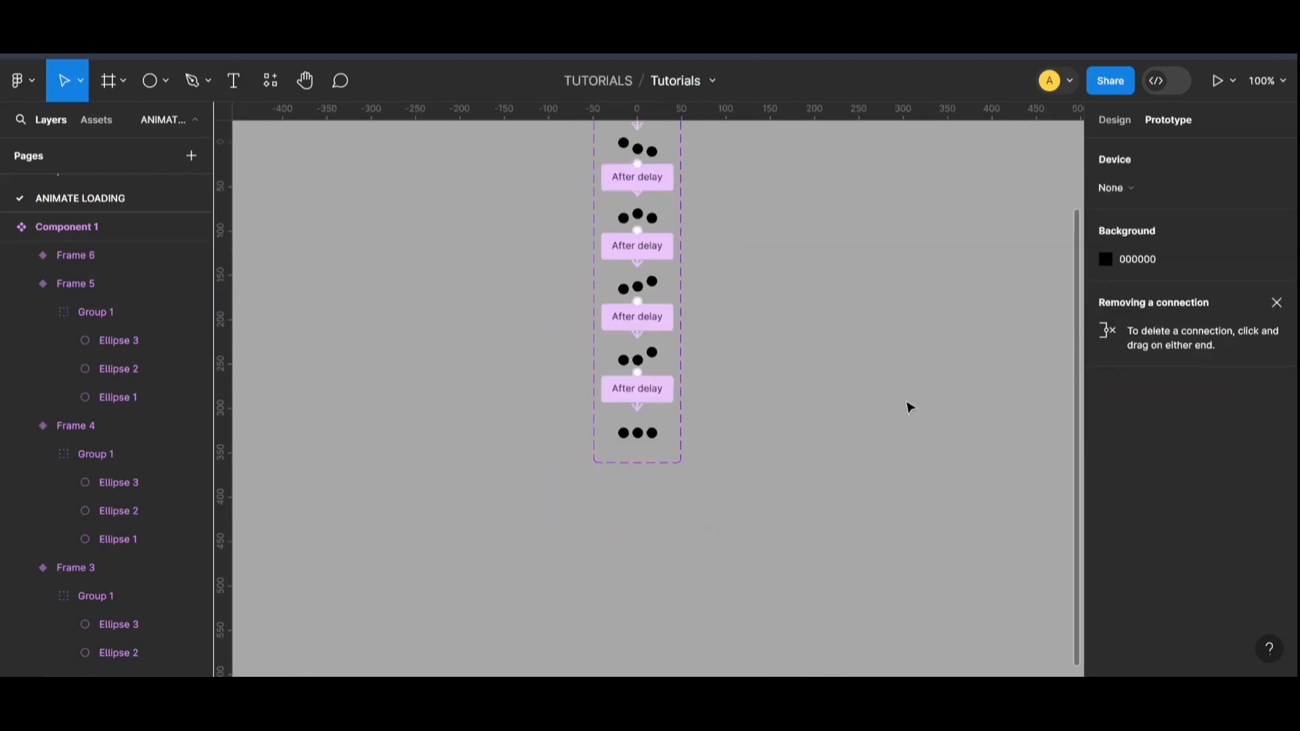
scroll(812, 397, up, 3)
scroll(754, 340, down, 1)
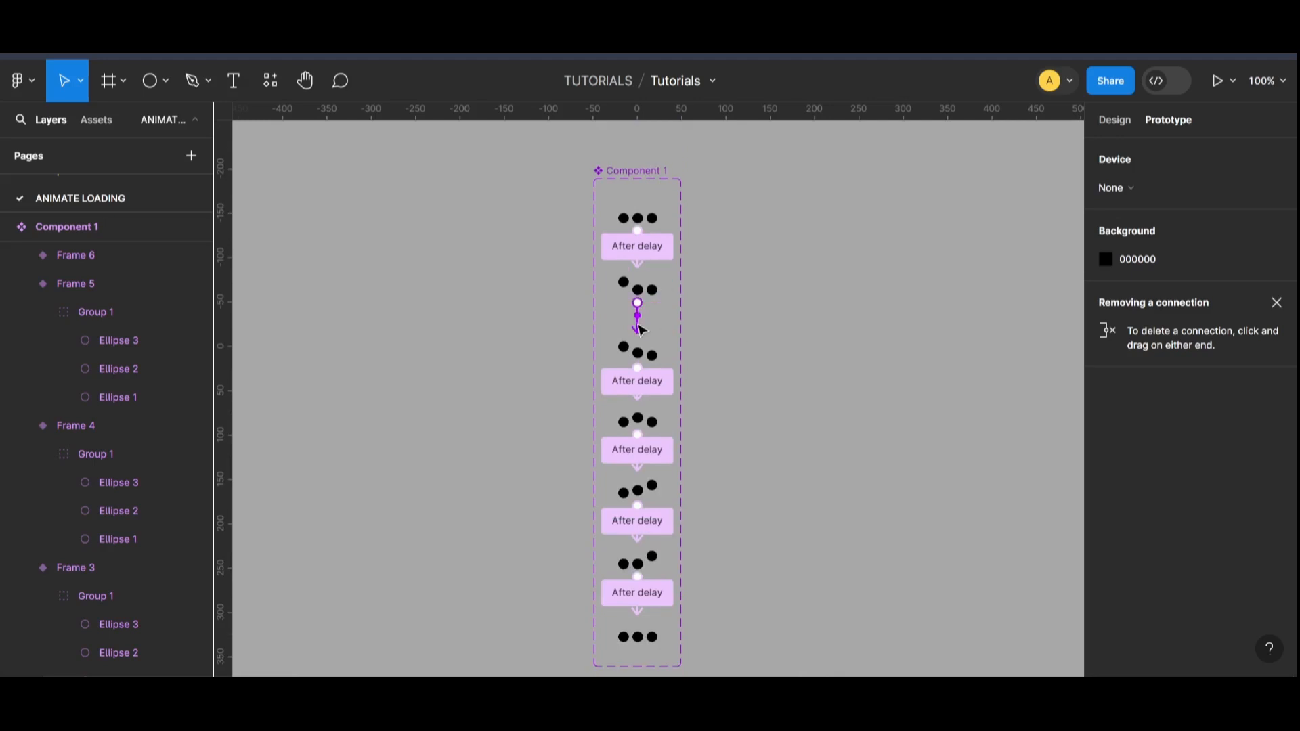
click(638, 327)
drag(678, 367, 844, 205)
click(548, 363)
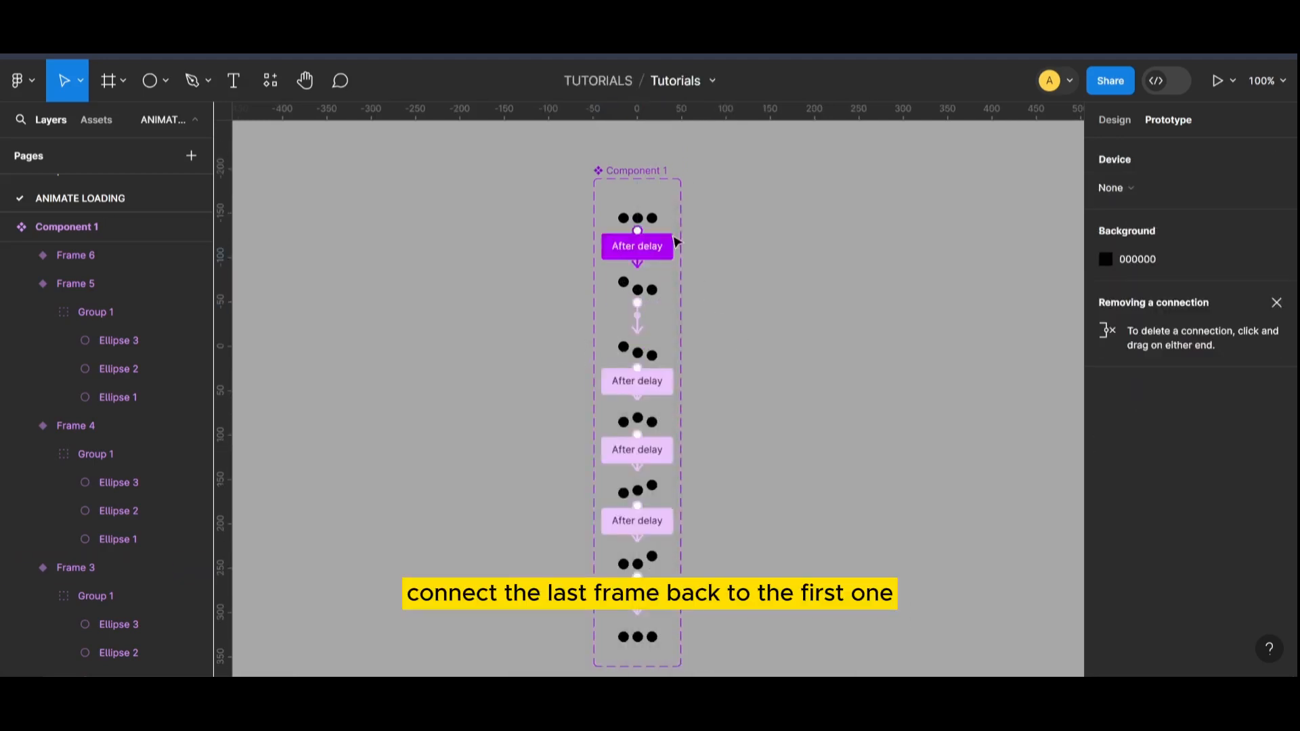
Step: Connect the last variant back to Frame 1 with an After delay trigger of 1 ms
click(658, 648)
drag(638, 654, 654, 224)
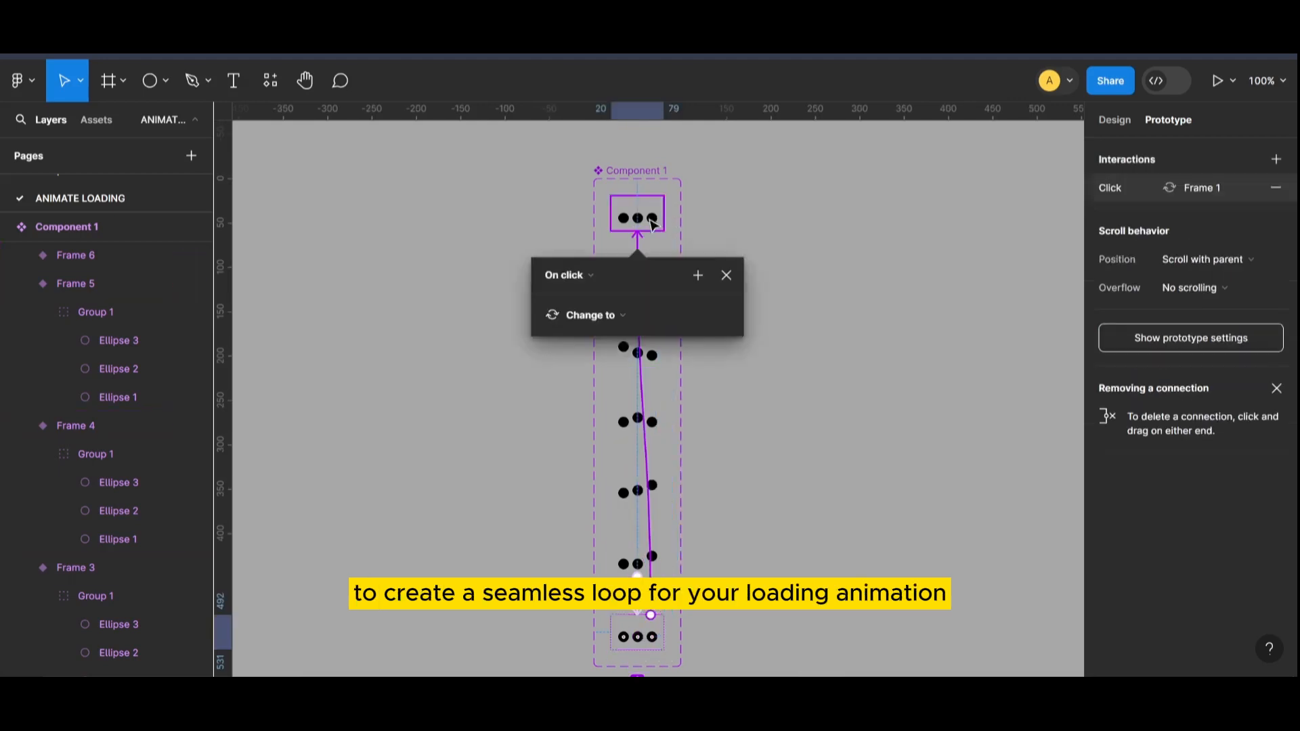
click(590, 275)
click(603, 498)
scroll(608, 353, down, 1)
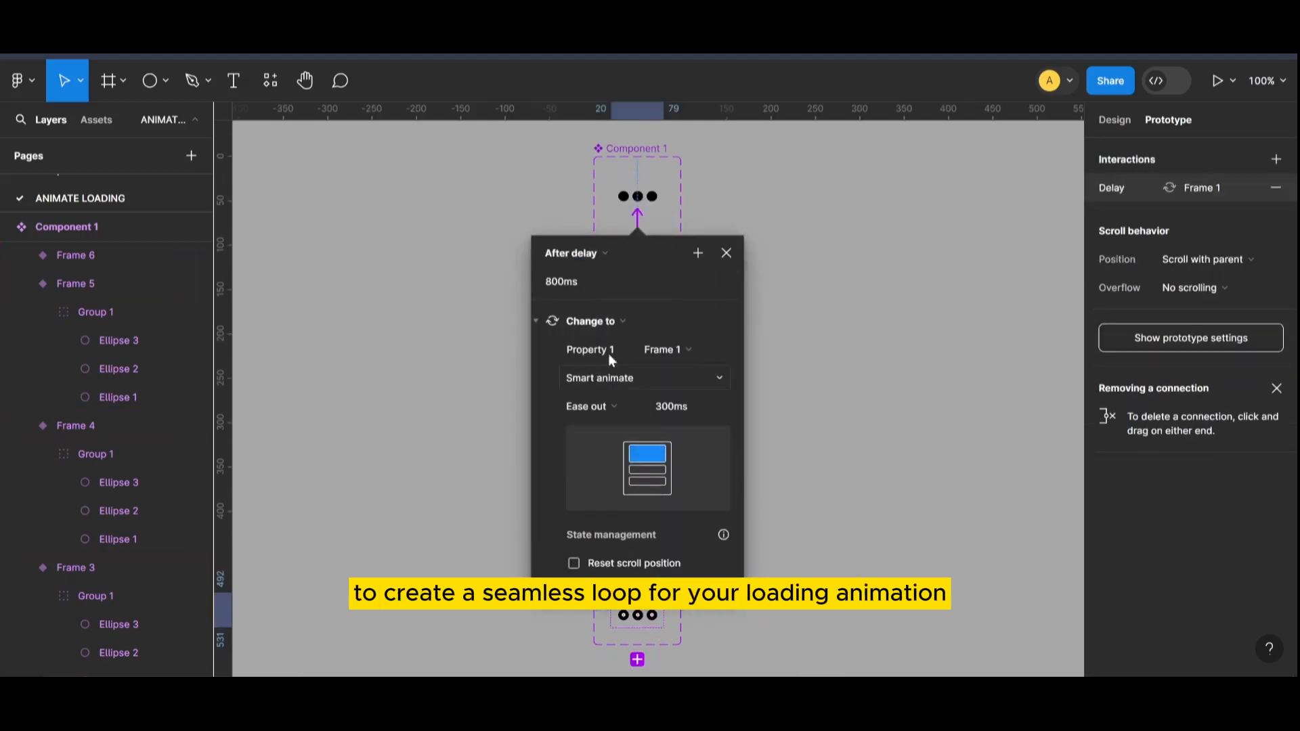
click(582, 283)
text(1)
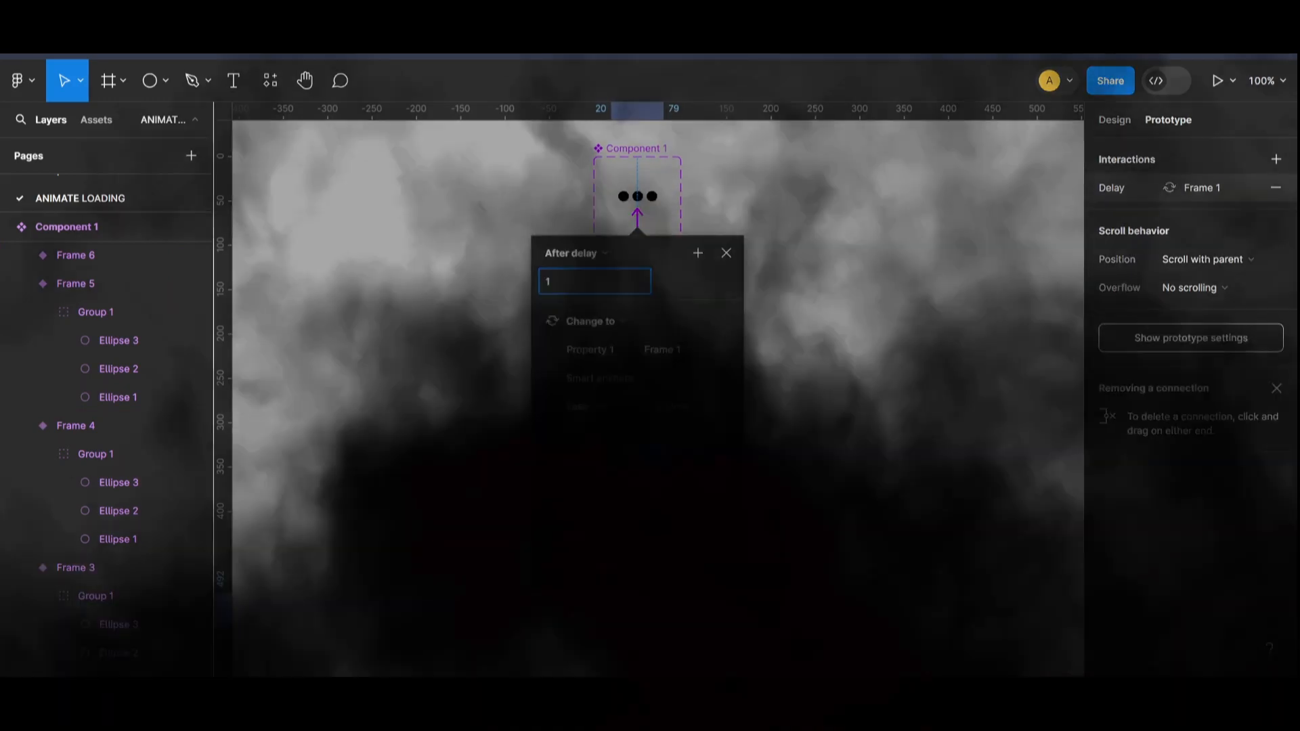
Step: Draw a card frame about 258 × 184 on the empty canvas and set its corner radius to 9
click(124, 82)
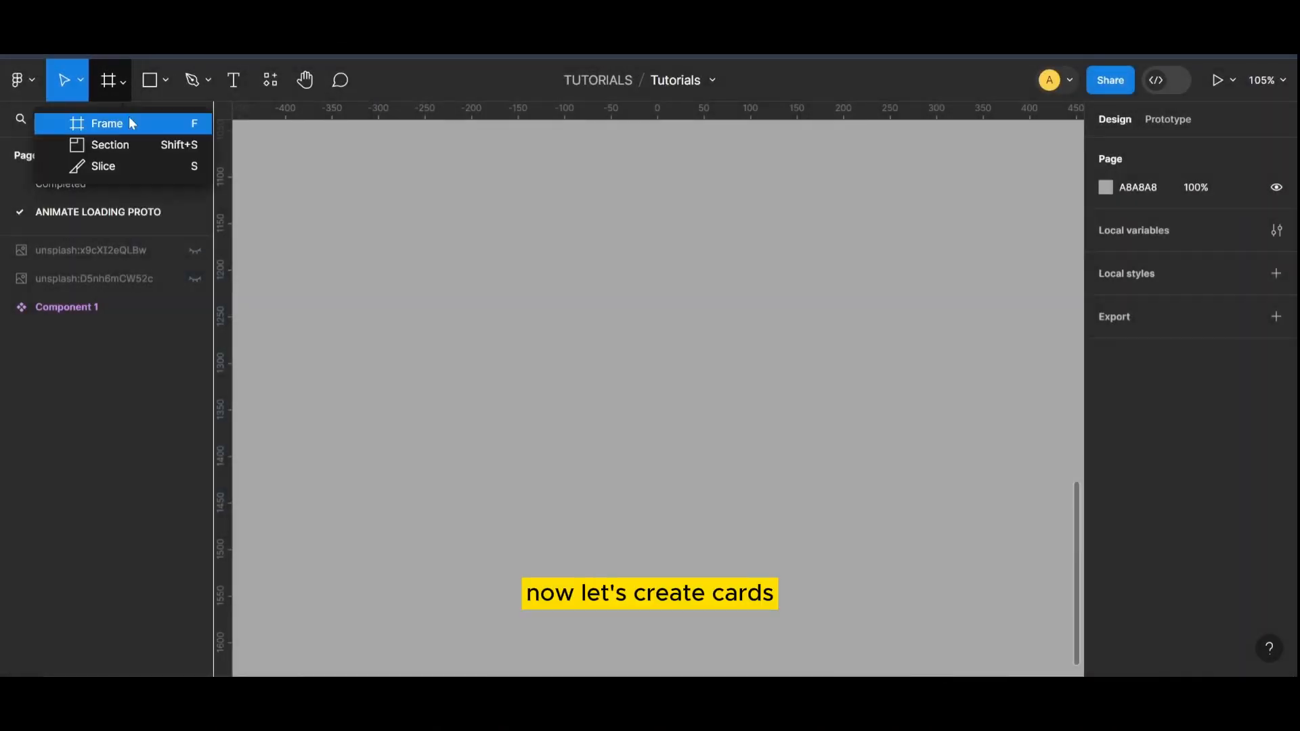
click(132, 123)
drag(513, 283, 754, 457)
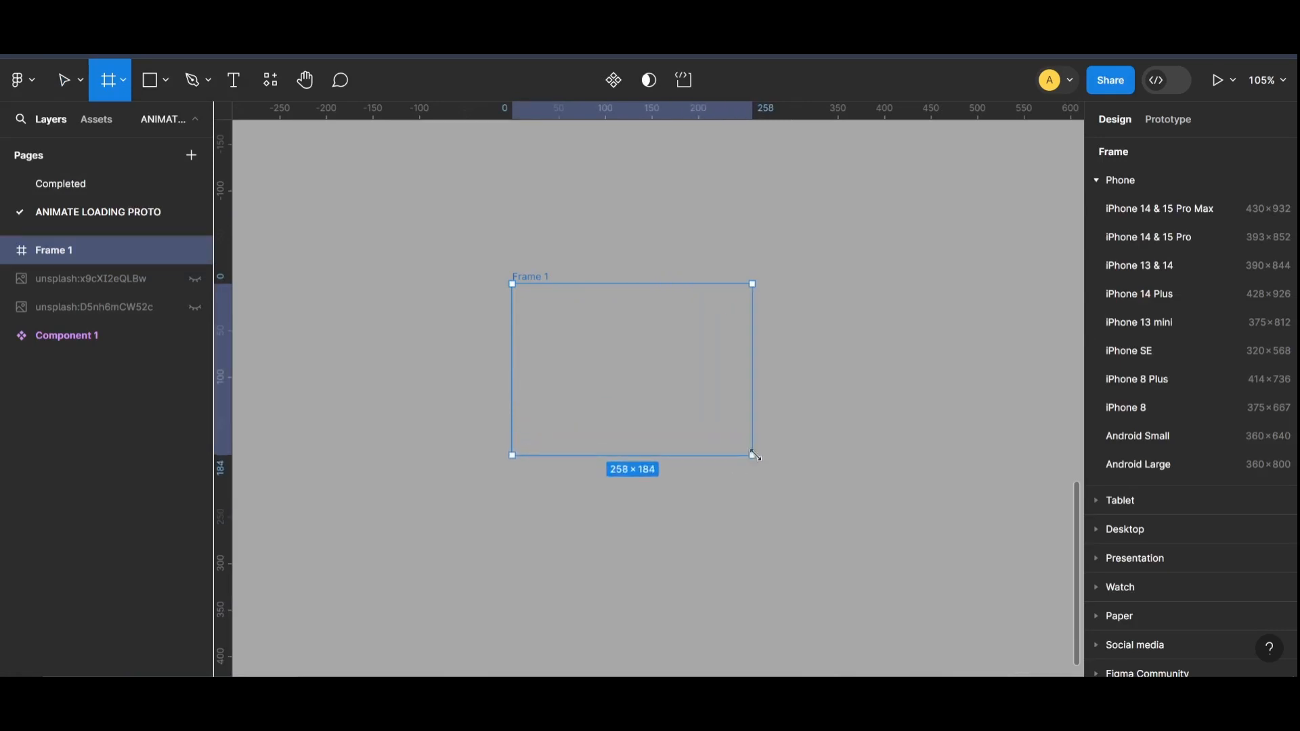
key(ctrl+plus)
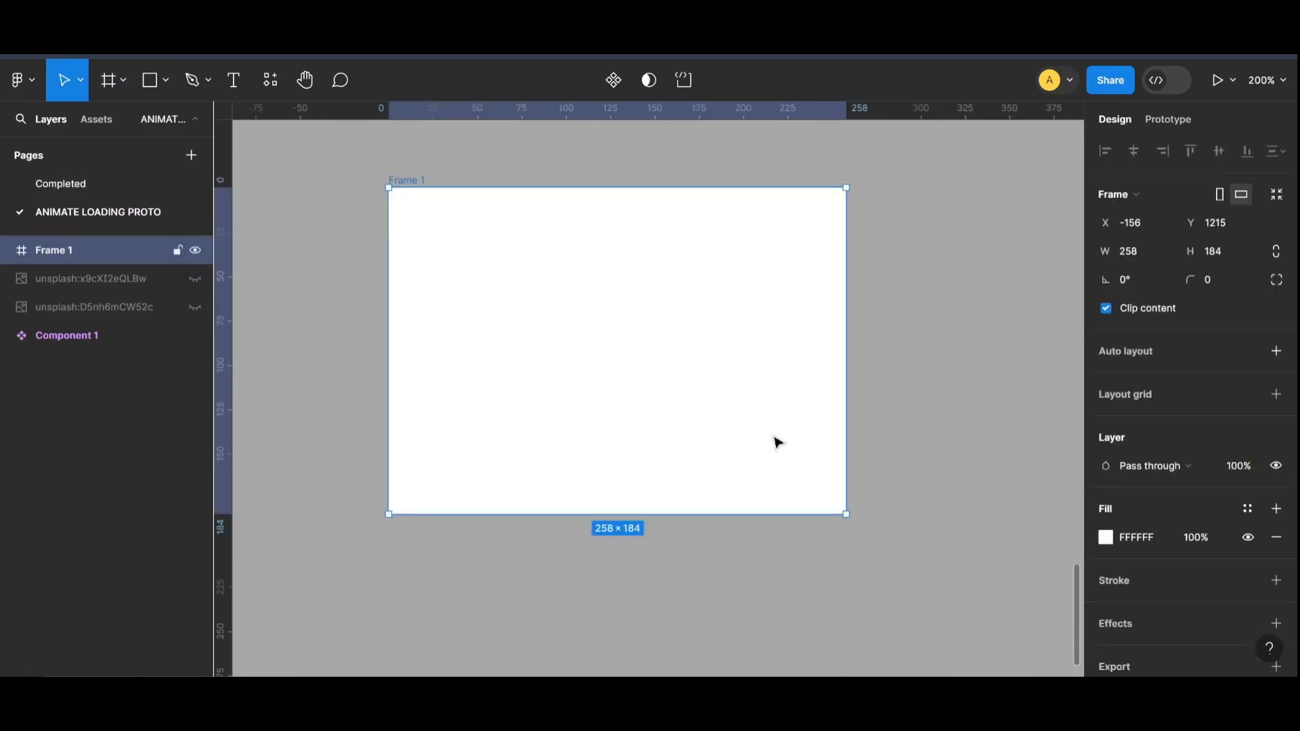
click(1226, 286)
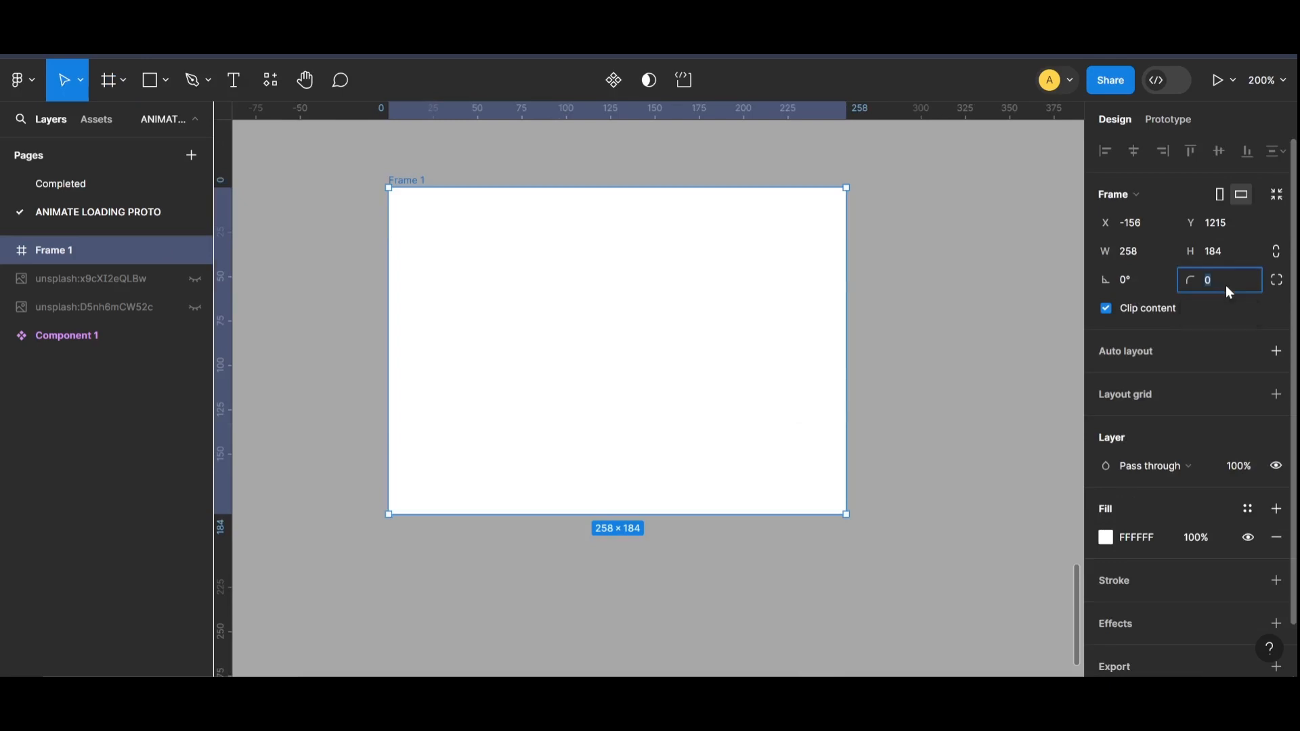
key(Up)
key(Up)
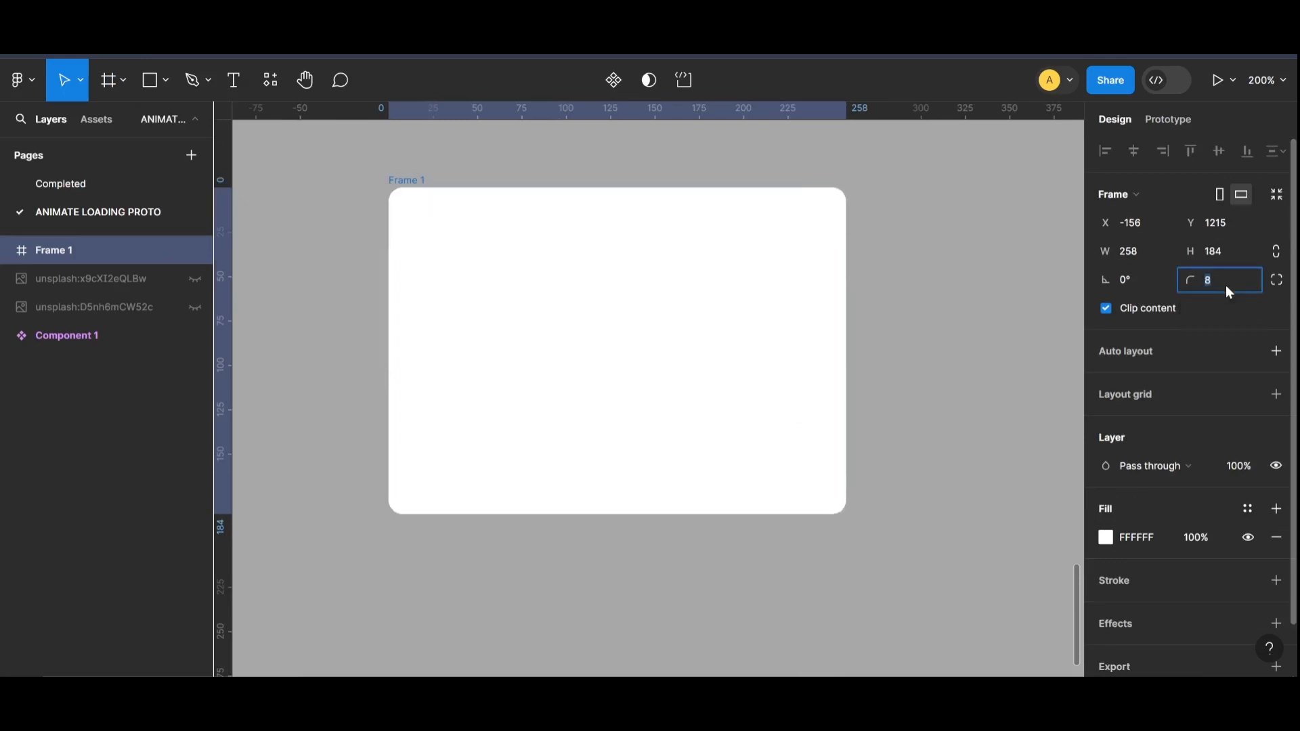
click(1013, 290)
Step: Draw a header rectangle about 258 × 69 across the upper part of the card and fill it with 706F6F
click(171, 91)
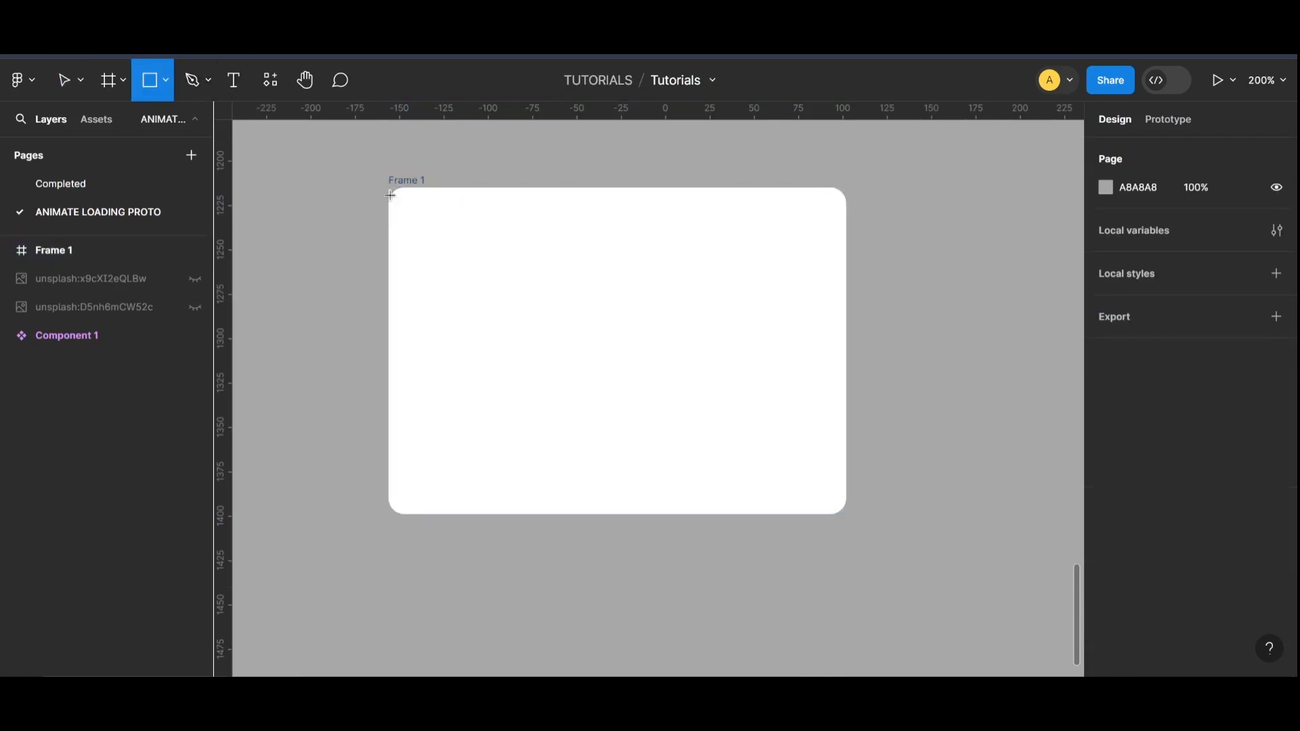
mouse_move(390, 188)
mouse_down()
mouse_move(409, 296)
mouse_move(761, 328)
mouse_move(848, 312)
mouse_move(874, 266)
mouse_move(883, 340)
mouse_move(873, 343)
mouse_up()
click(1106, 508)
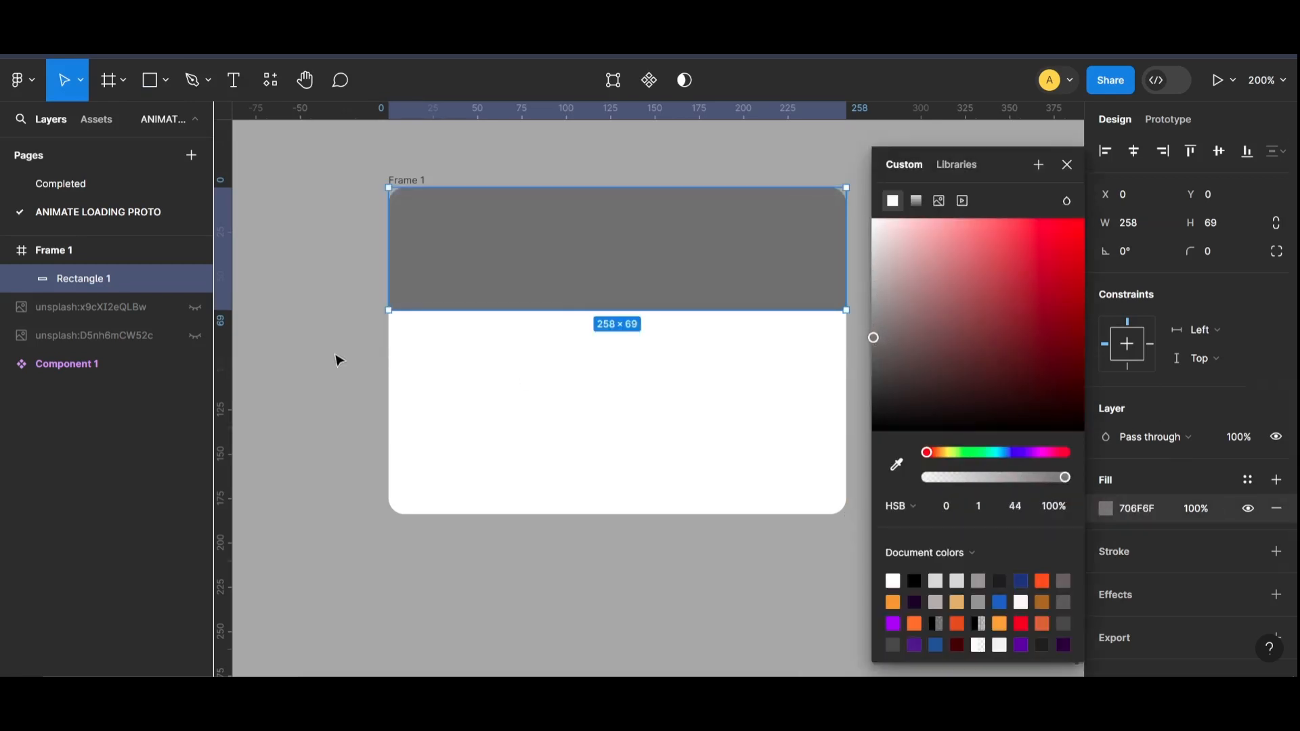
click(338, 360)
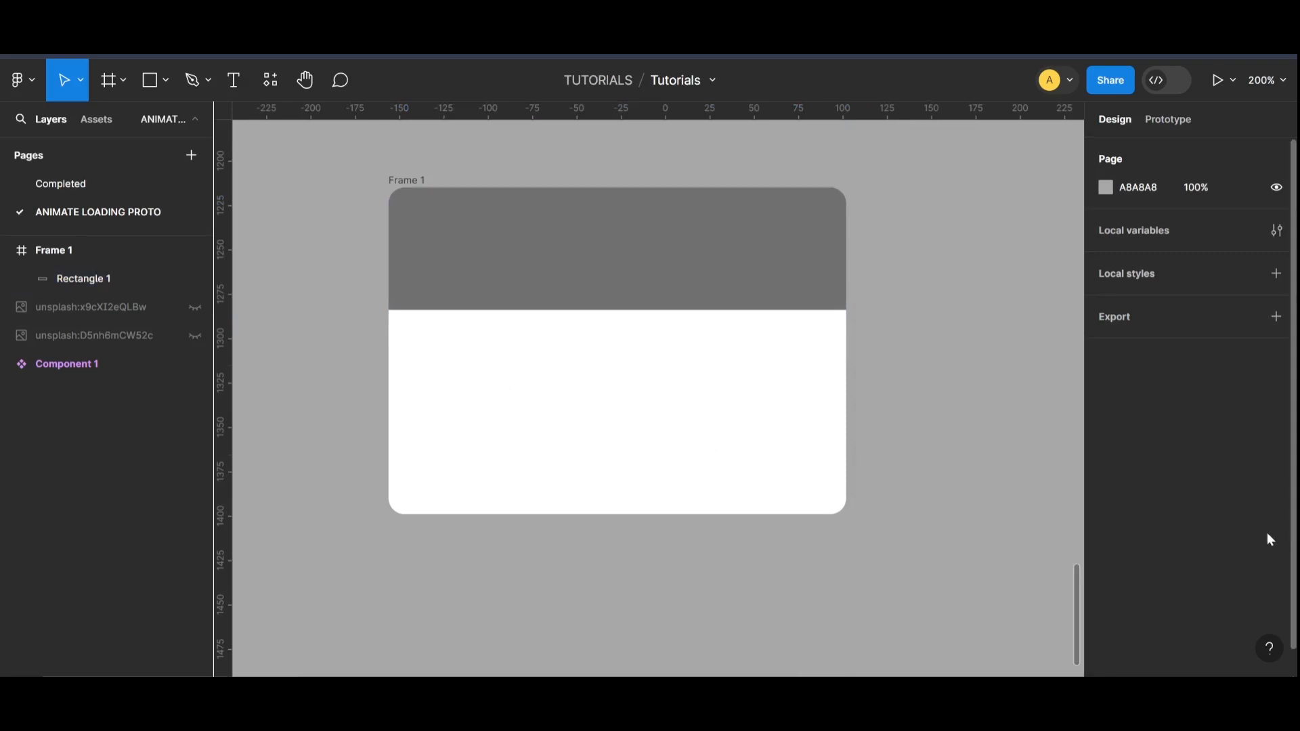
Step: Draw a circle about 64 × 64 in the card and centre it on the header rectangle's lower edge
click(169, 79)
click(187, 184)
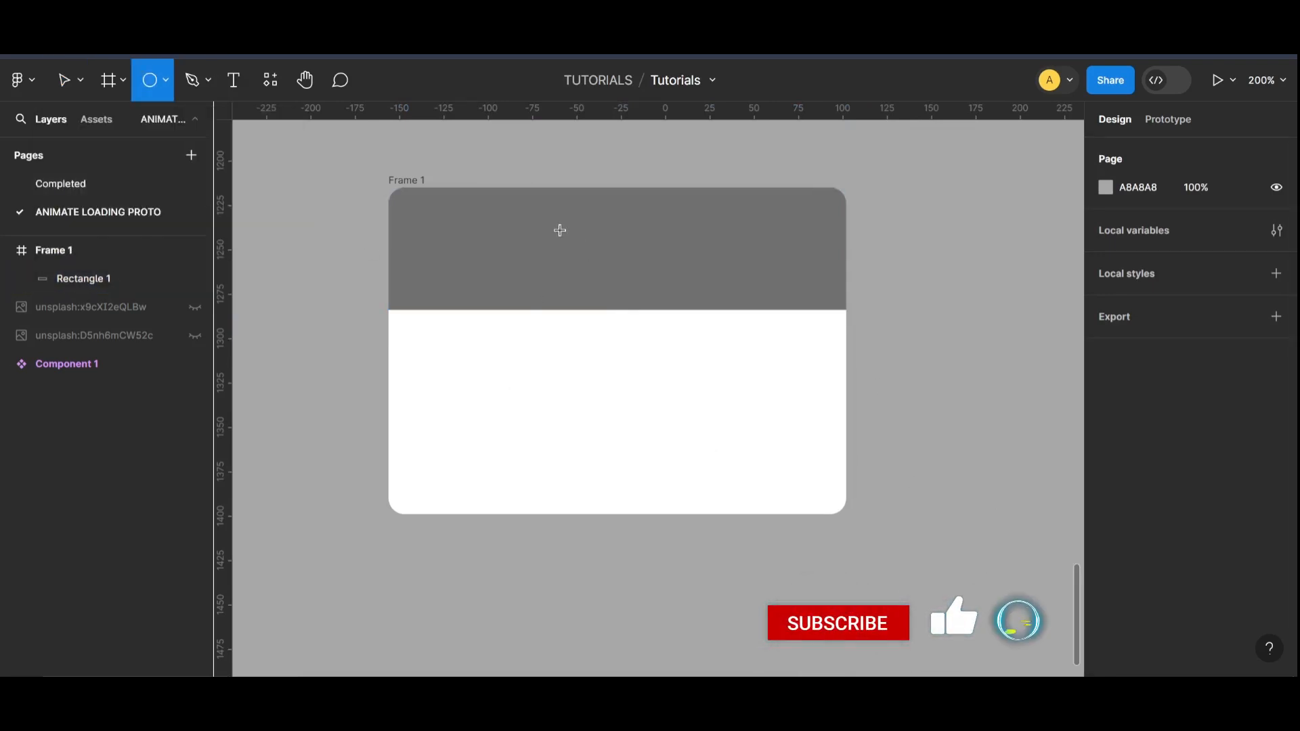
drag(560, 230, 664, 350)
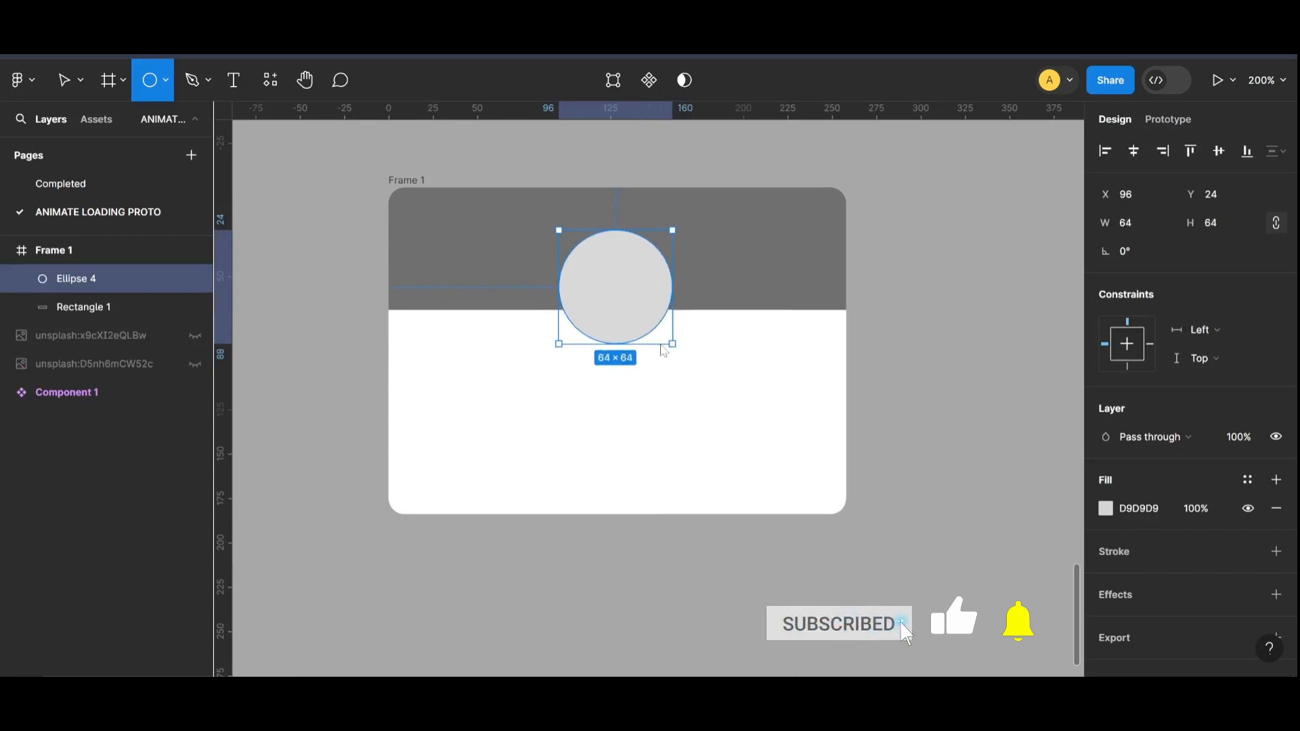
mouse_move(625, 281)
mouse_down()
mouse_move(639, 303)
mouse_move(626, 305)
mouse_up()
click(961, 395)
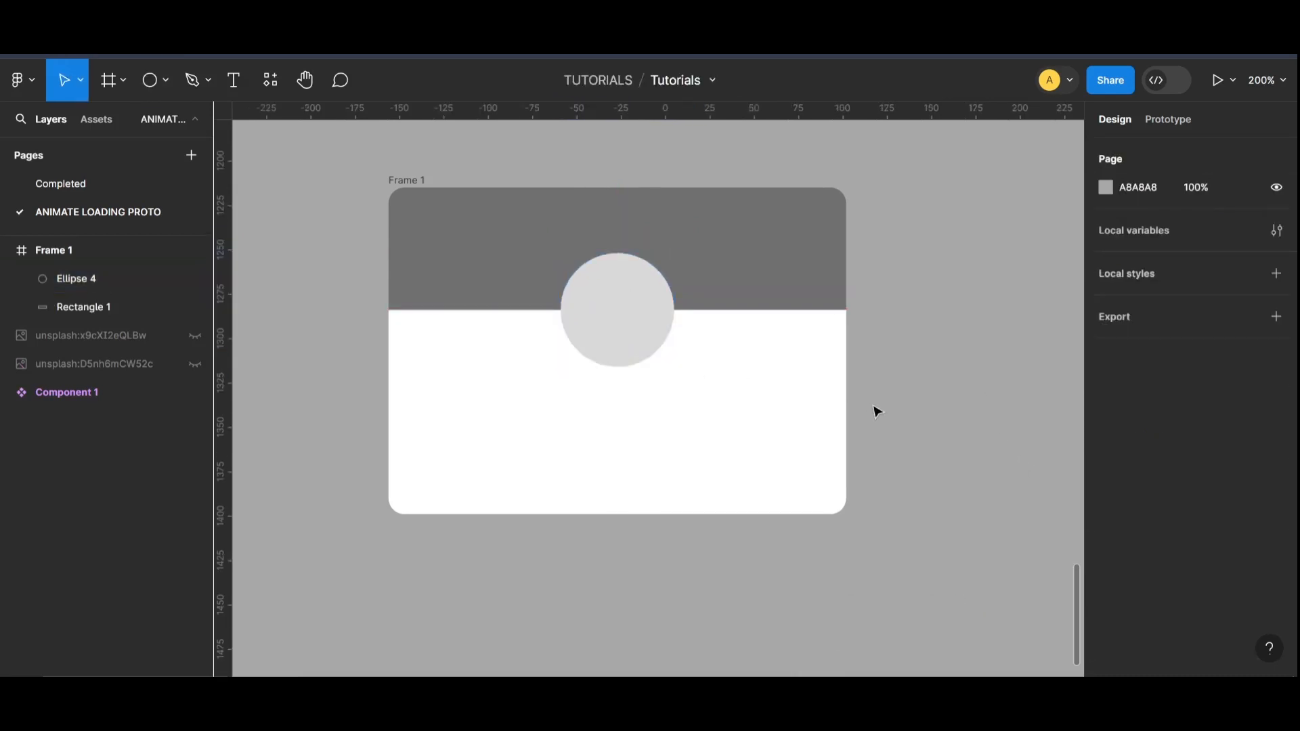
Step: Enlarge the circle slightly and recentre it on the header rectangle's lower edge
click(649, 347)
drag(674, 367, 680, 372)
drag(639, 329, 641, 331)
click(991, 458)
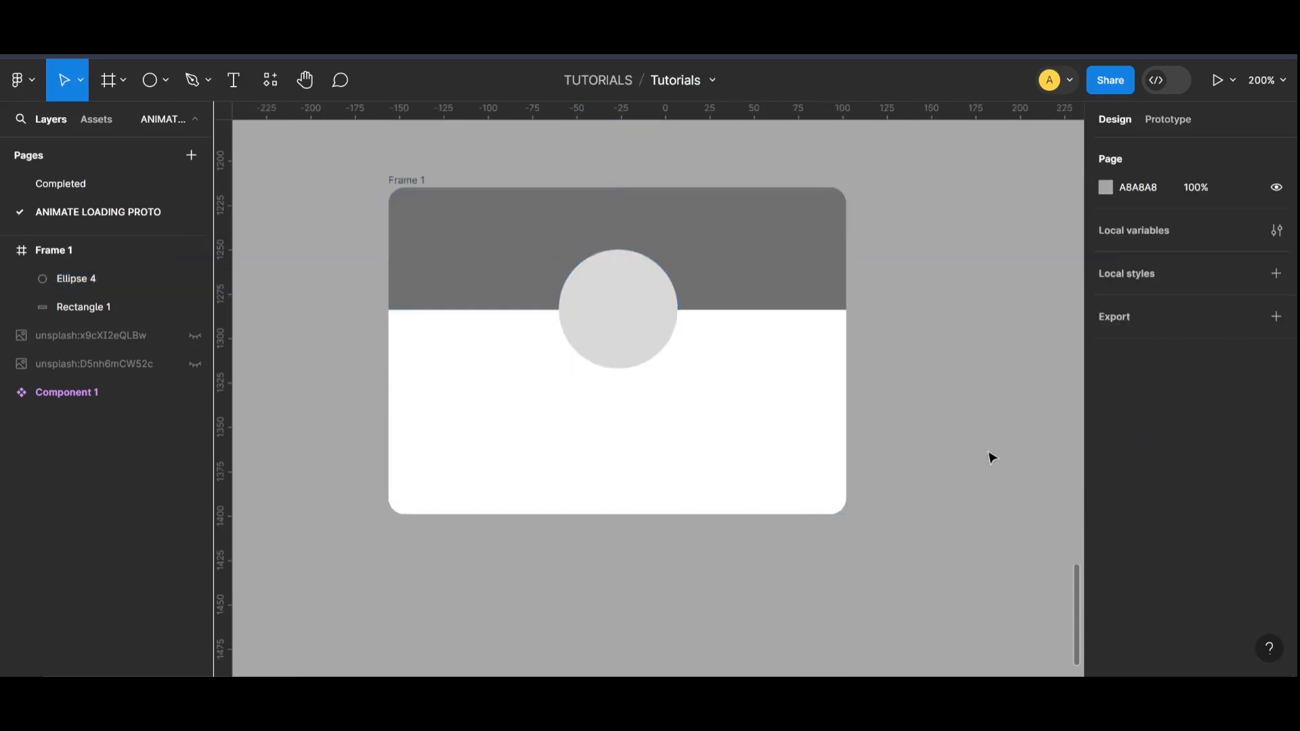
Step: Add a text below the circle reading WELCOME followed by the person's first name in capitals
click(233, 79)
click(540, 393)
text(w)
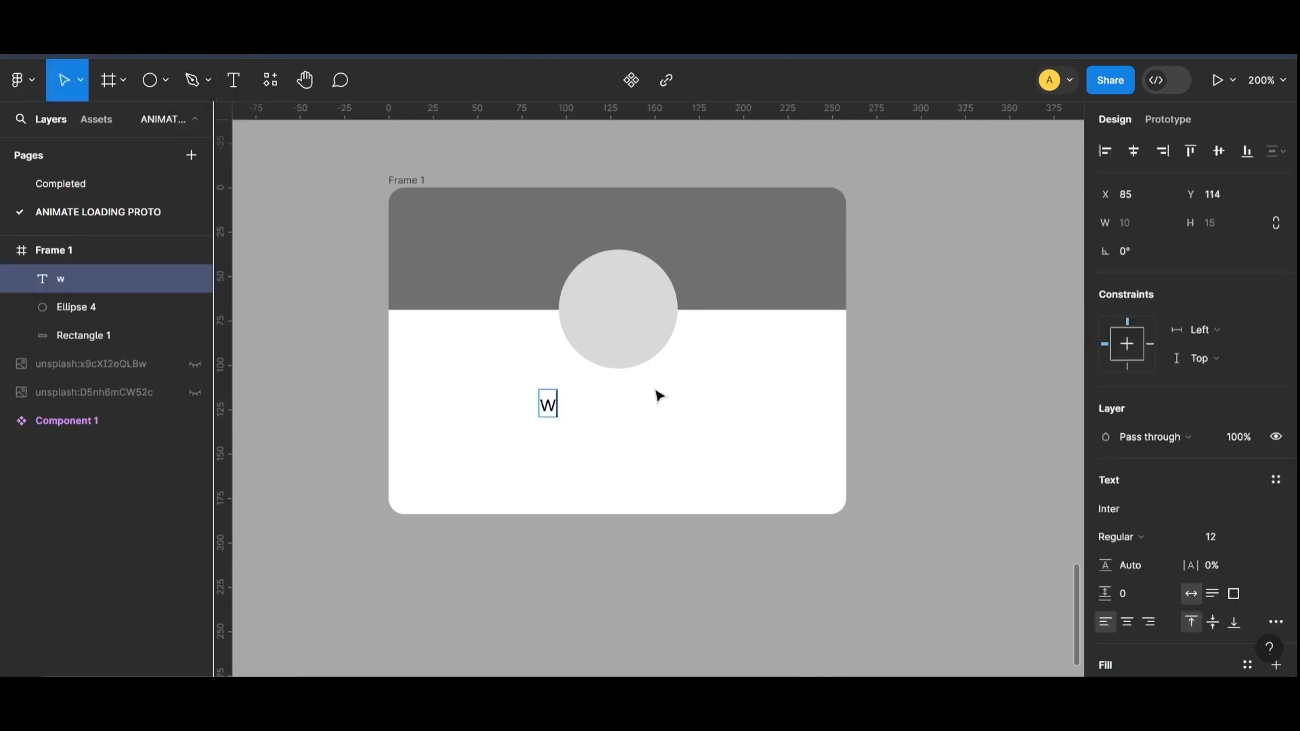
text(e)
key(BackSpace)
key(BackSpace)
text(we)
key(BackSpace)
key(BackSpace)
key(Caps_Lock)
text(W)
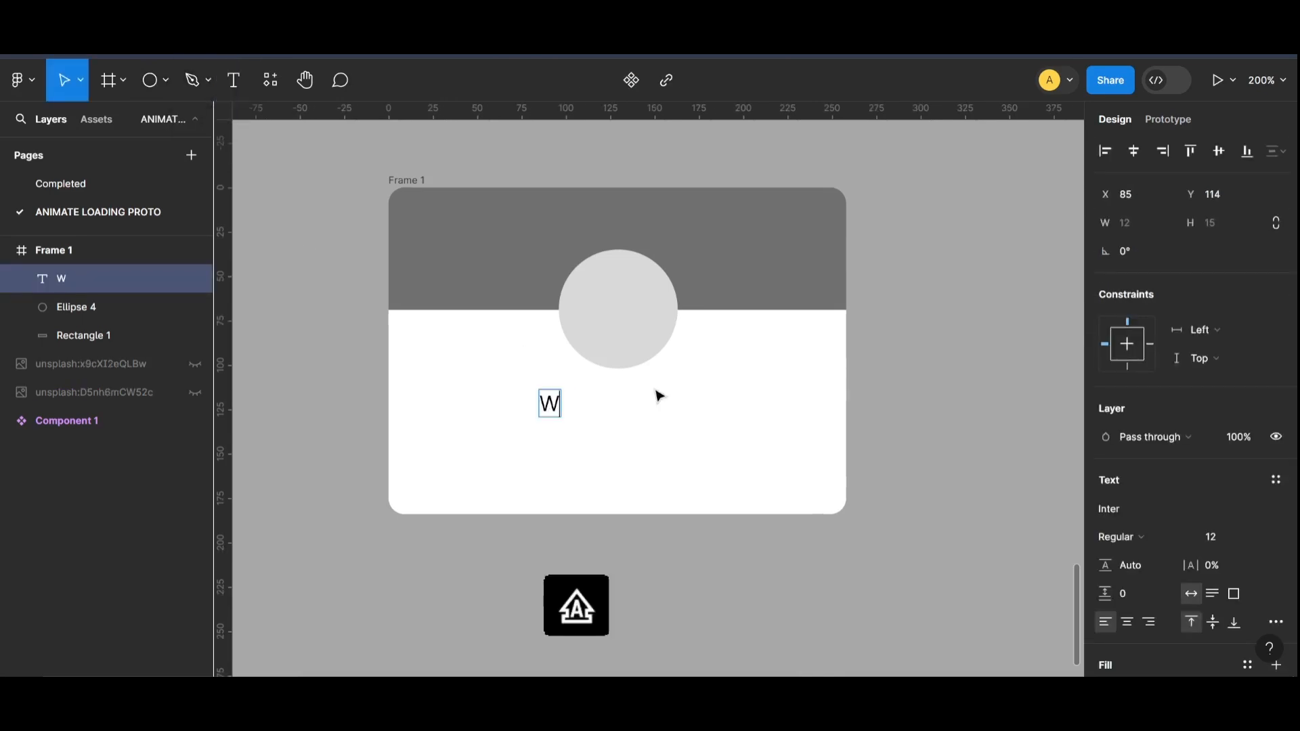
text(ELCOME AYESHA)
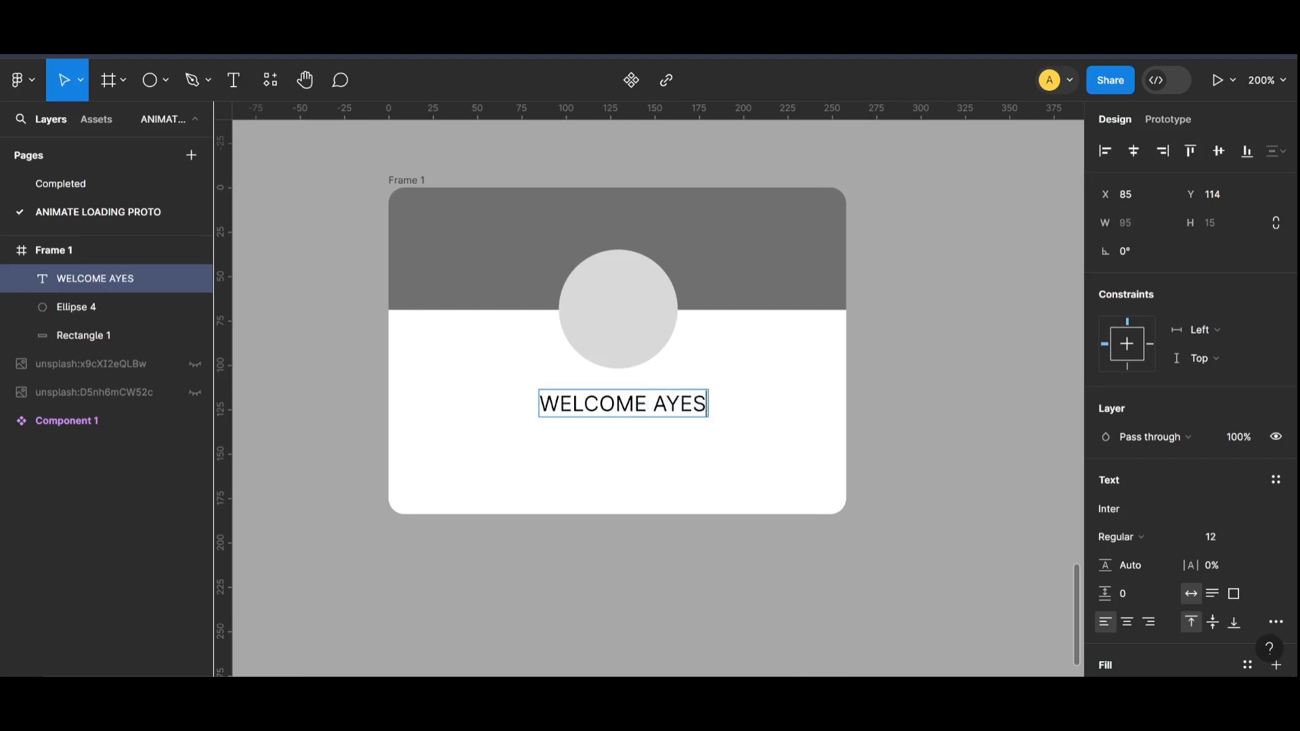
Step: Rewrite the greeting so that only the initial letters of Welcome and the first name are capitalised
key(shift+Left)
key(shift+Left)
key(shift+Left)
key(shift+Left)
key(shift+Left)
key(shift+Left)
key(shift+Left)
key(shift+Left)
key(shift+Left)
key(shift+Left)
key(shift+Left)
key(shift+Left)
key(shift+Left)
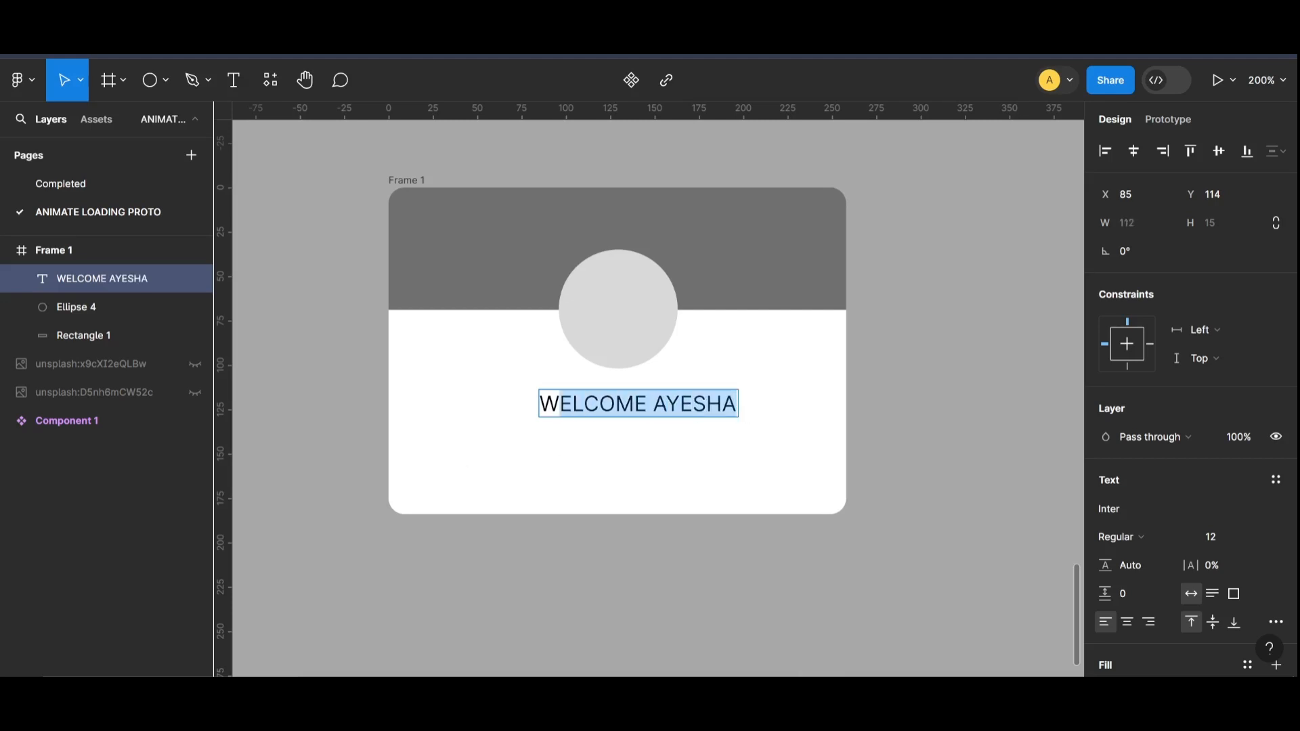
scroll(1152, 443, down, 3)
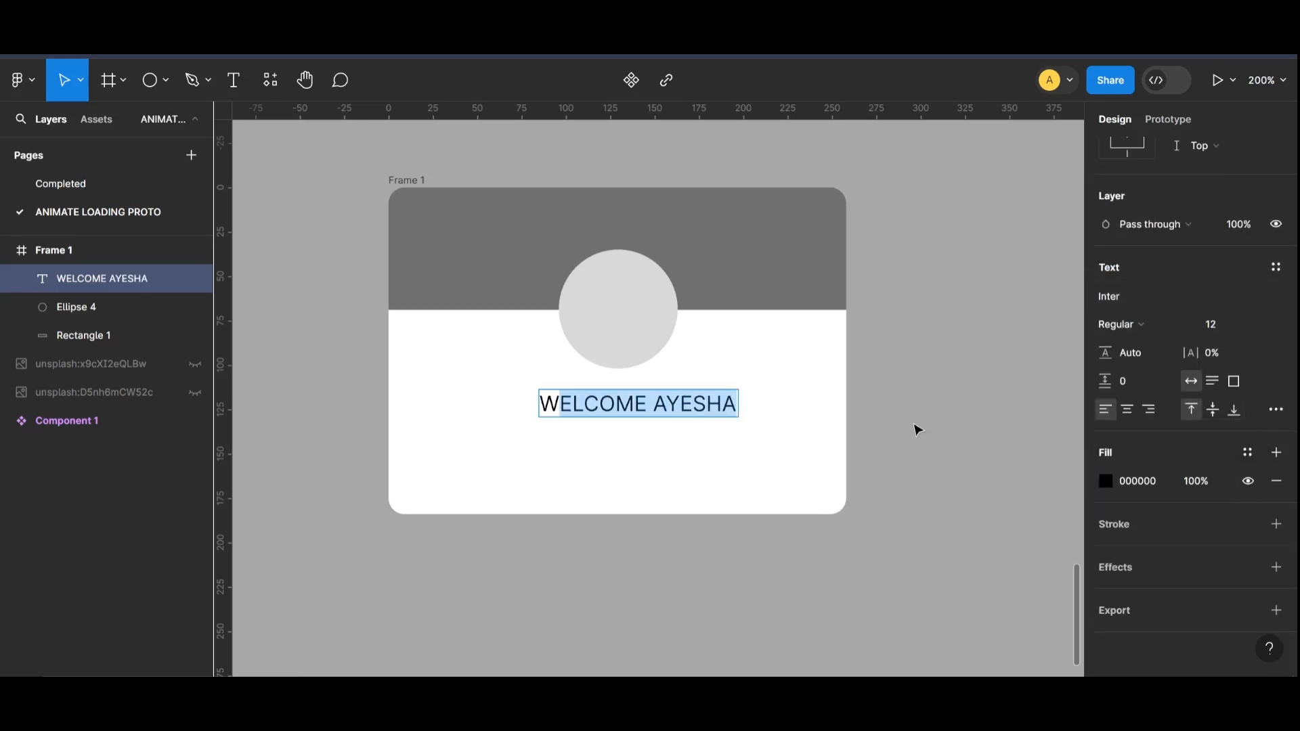
key(Caps_Lock)
text(elcome Ayesha)
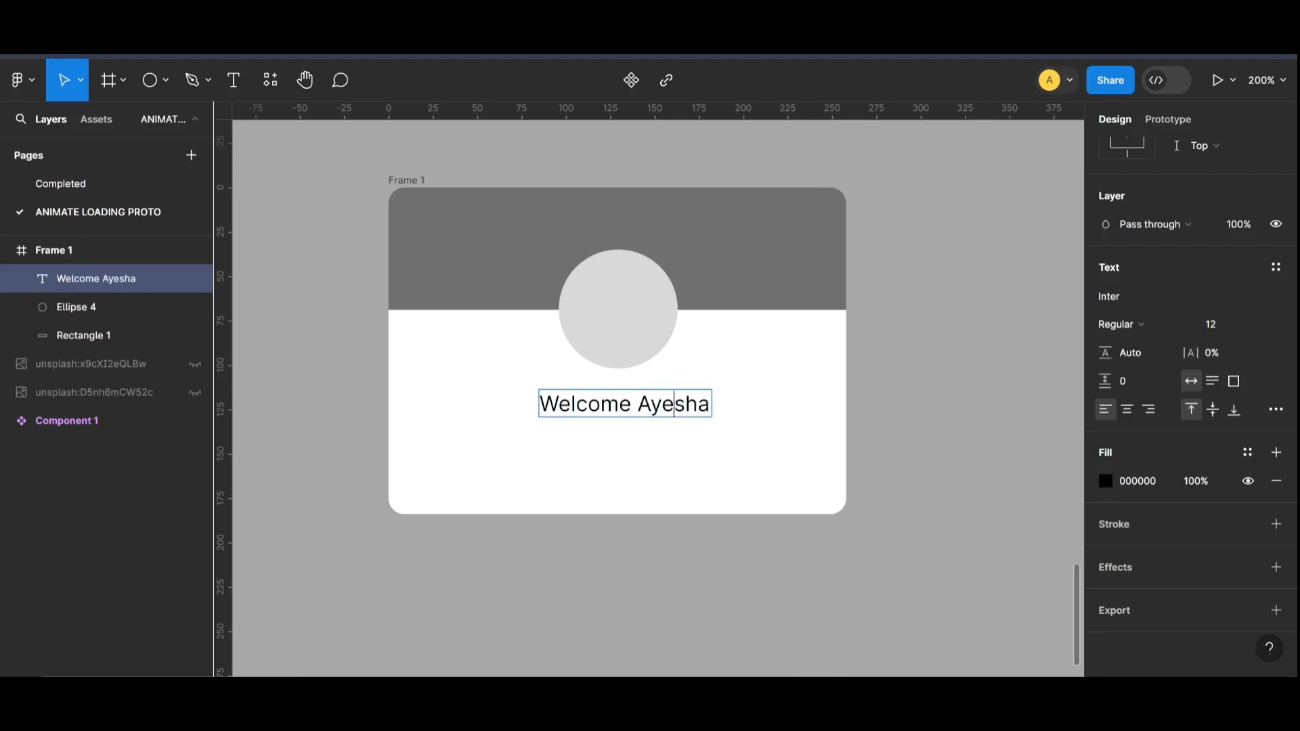
Step: Set the whole greeting to the Semi Bold weight and the Poppins font
key(ctrl+a)
click(1121, 324)
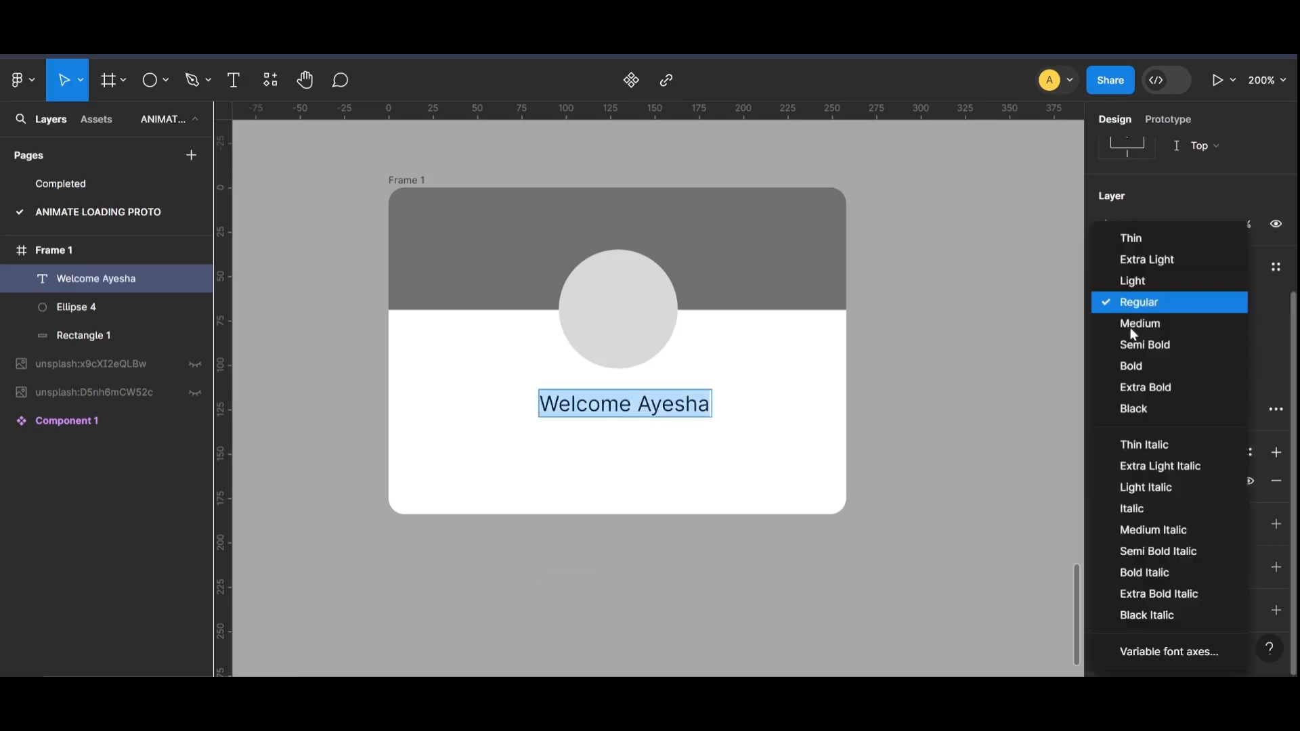
click(1145, 345)
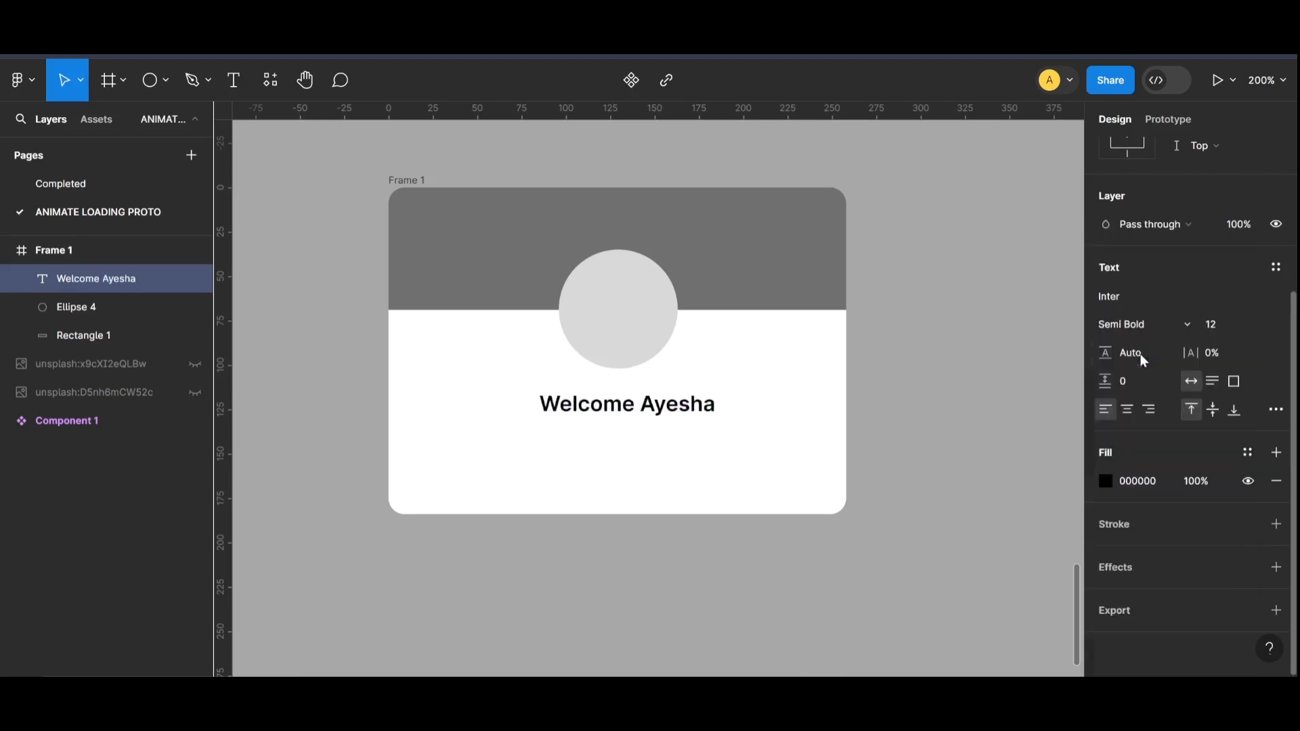
click(1135, 300)
text(pop)
key(Return)
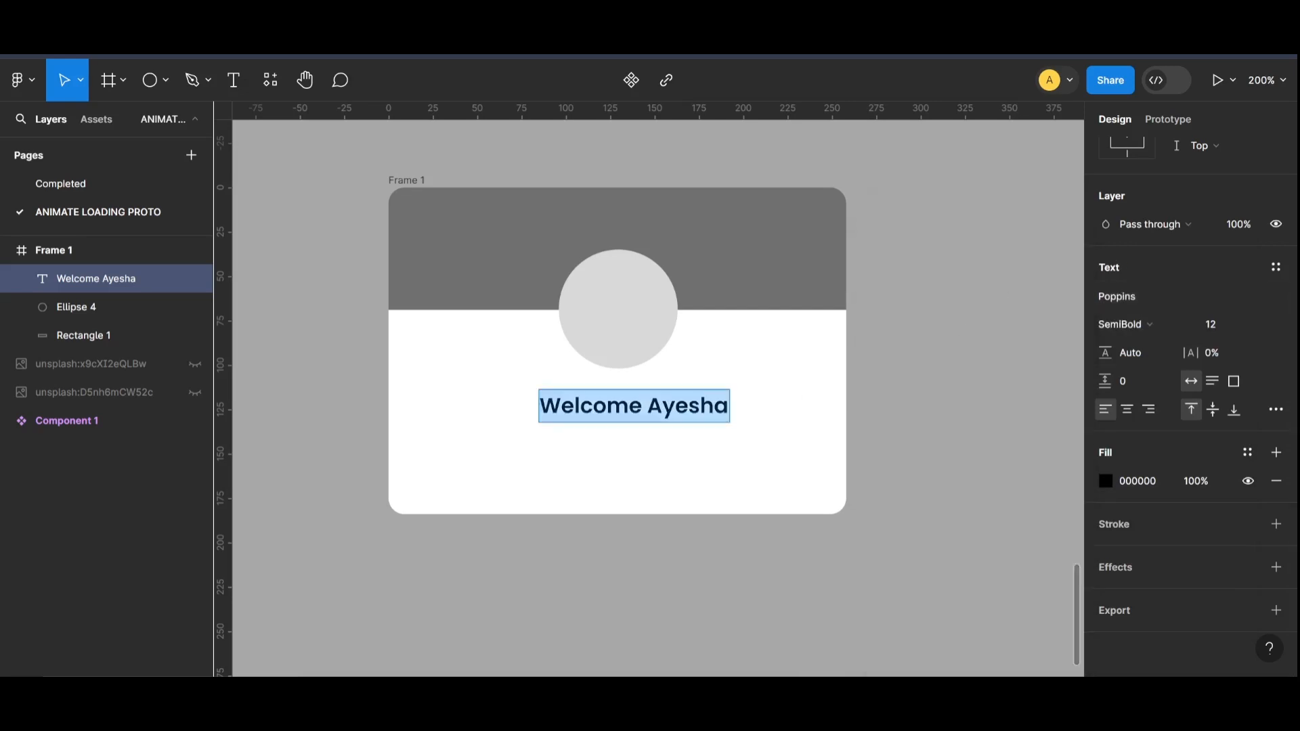
Step: Try a smaller font size such as 9 for the greeting
key(Escape)
click(1219, 326)
text(11)
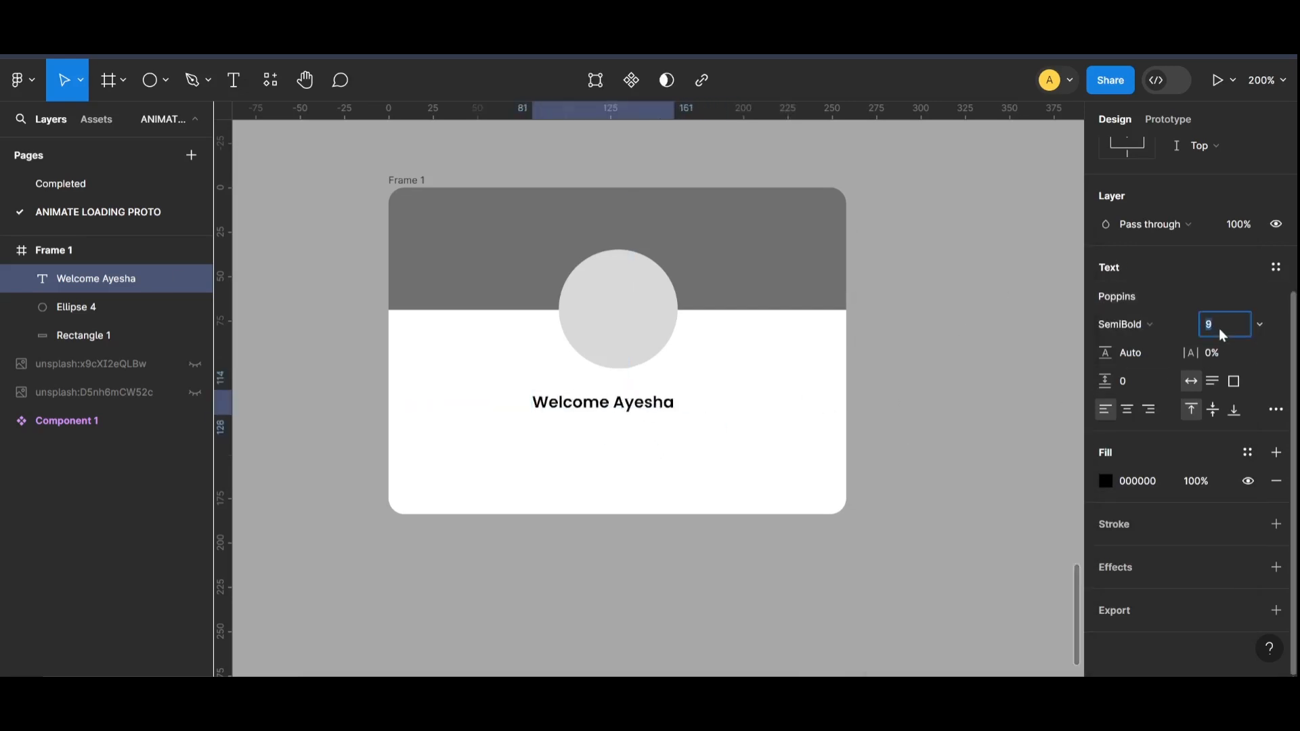
key(Return)
Step: Change the greeting's font to Arial and centre the text horizontally on the card below the circle
click(1116, 299)
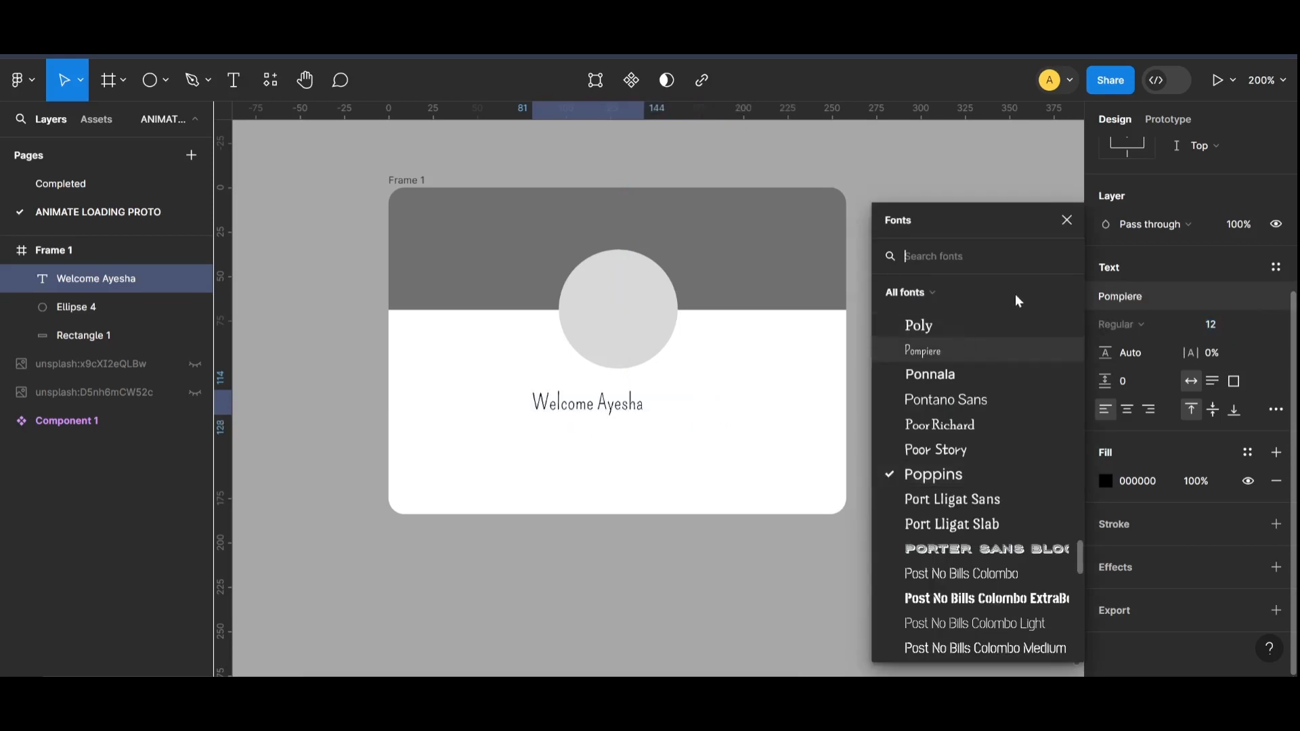
text(ar)
click(991, 533)
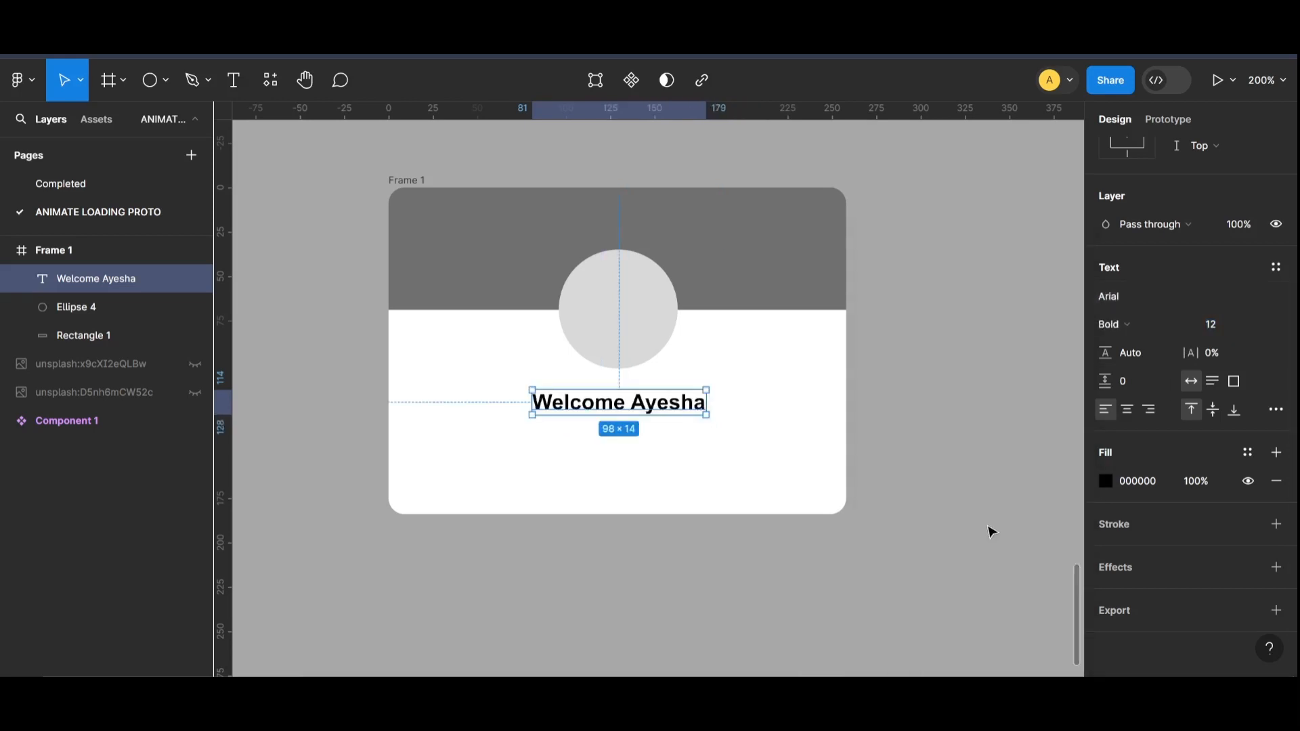
drag(670, 409, 666, 409)
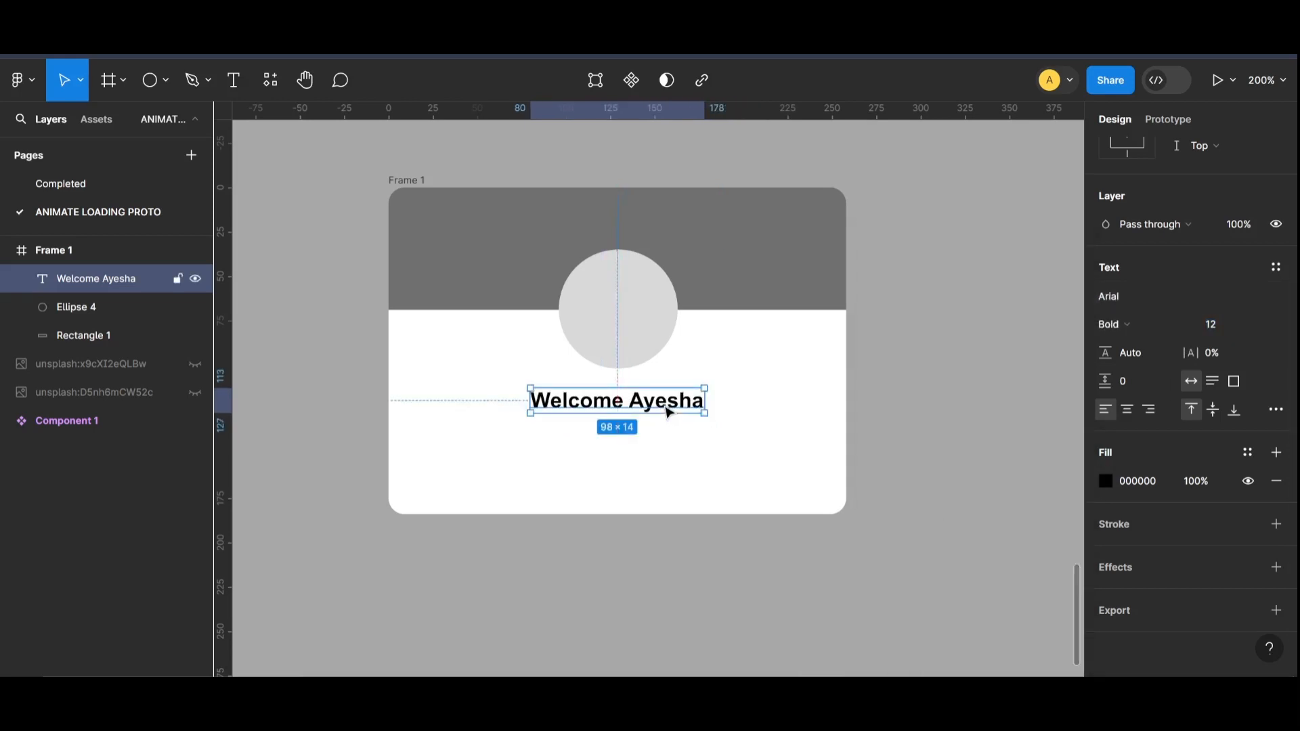
click(1219, 334)
key(ctrl+minus)
click(956, 472)
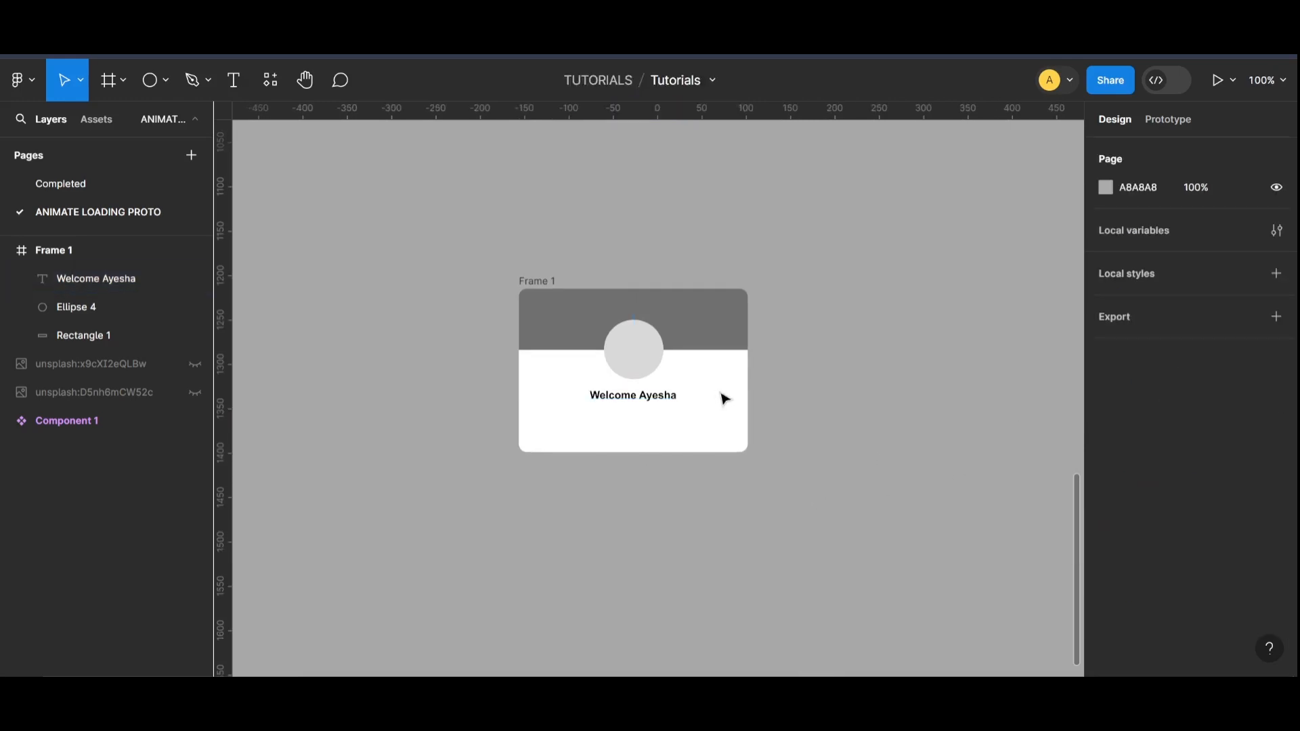
Step: Set the greeting's font size to 13
key(ctrl+plus)
double_click(692, 401)
click(1229, 540)
key(Up)
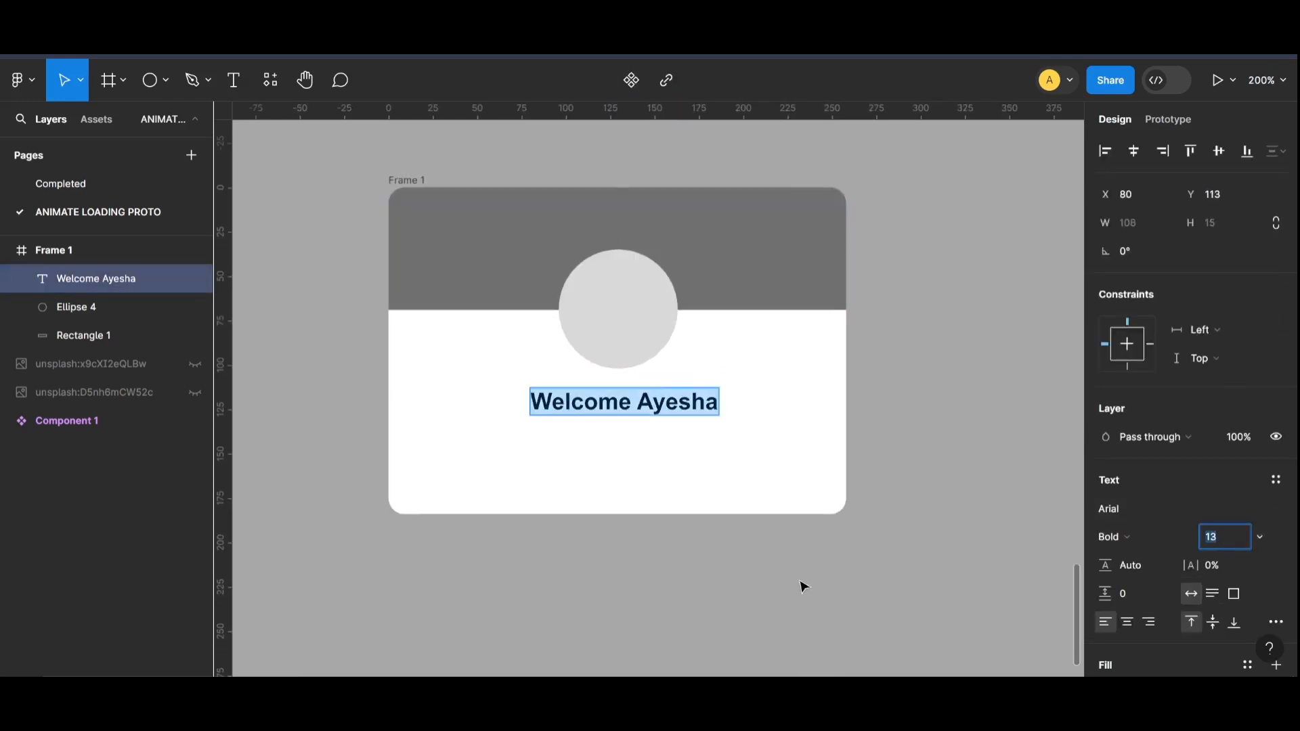
click(804, 586)
key(ctrl+minus)
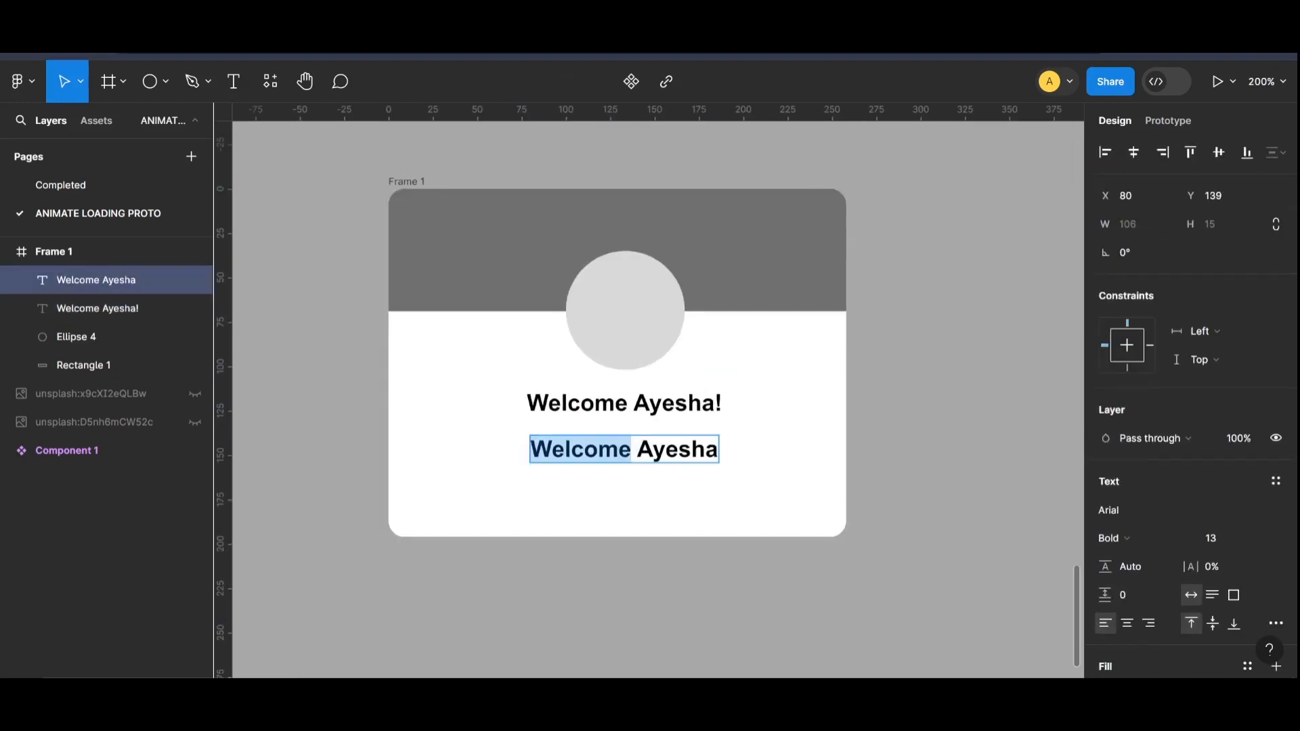
Step: Replace the duplicated greeting's text with "Your all Portfolio is ready to connect with designers" on two lines
key(ctrl+a)
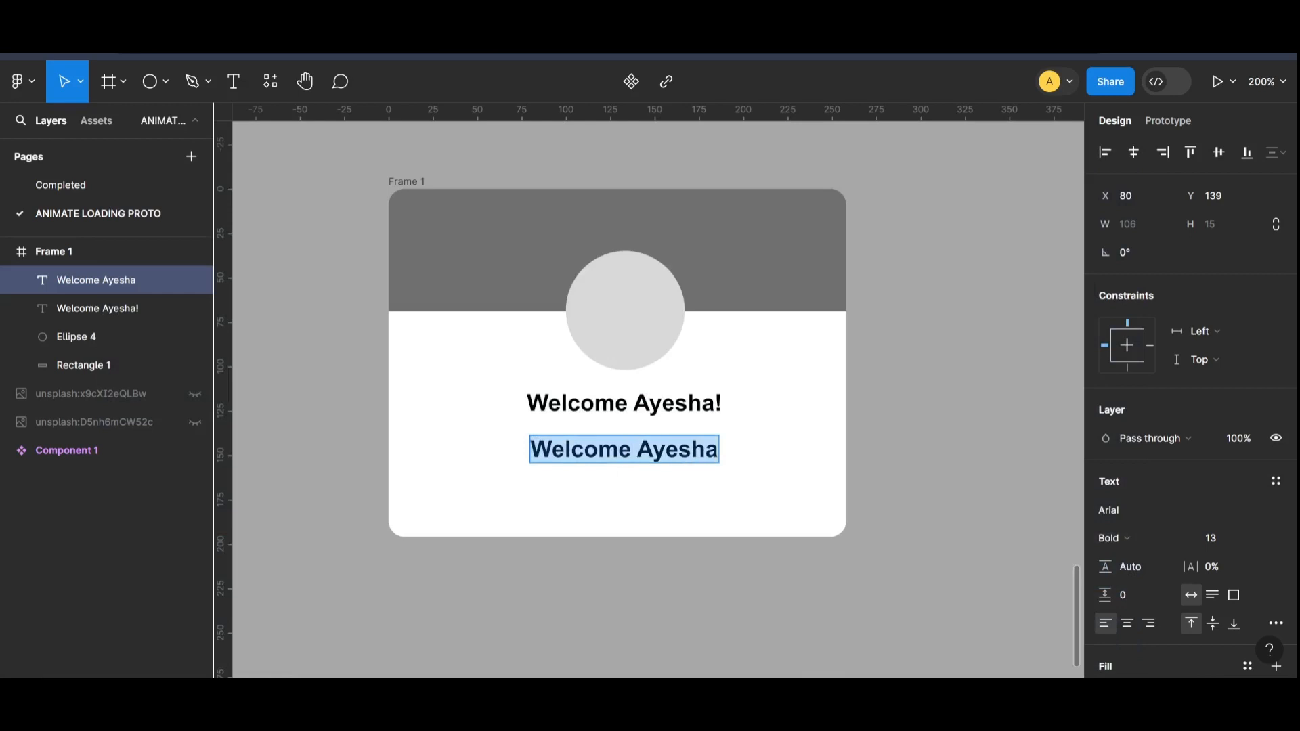
text(y)
key(BackSpace)
key(Caps_Lock)
text(Y)
key(Caps_Lock)
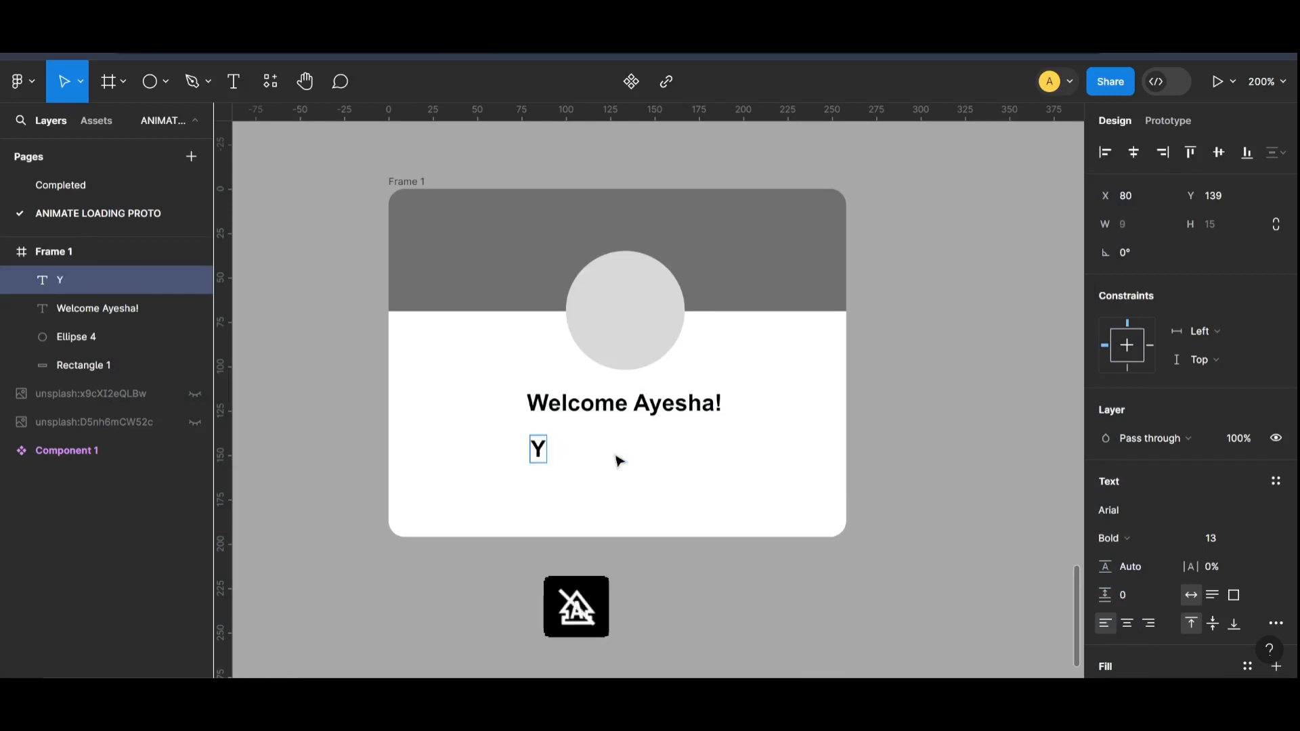
text(our all )
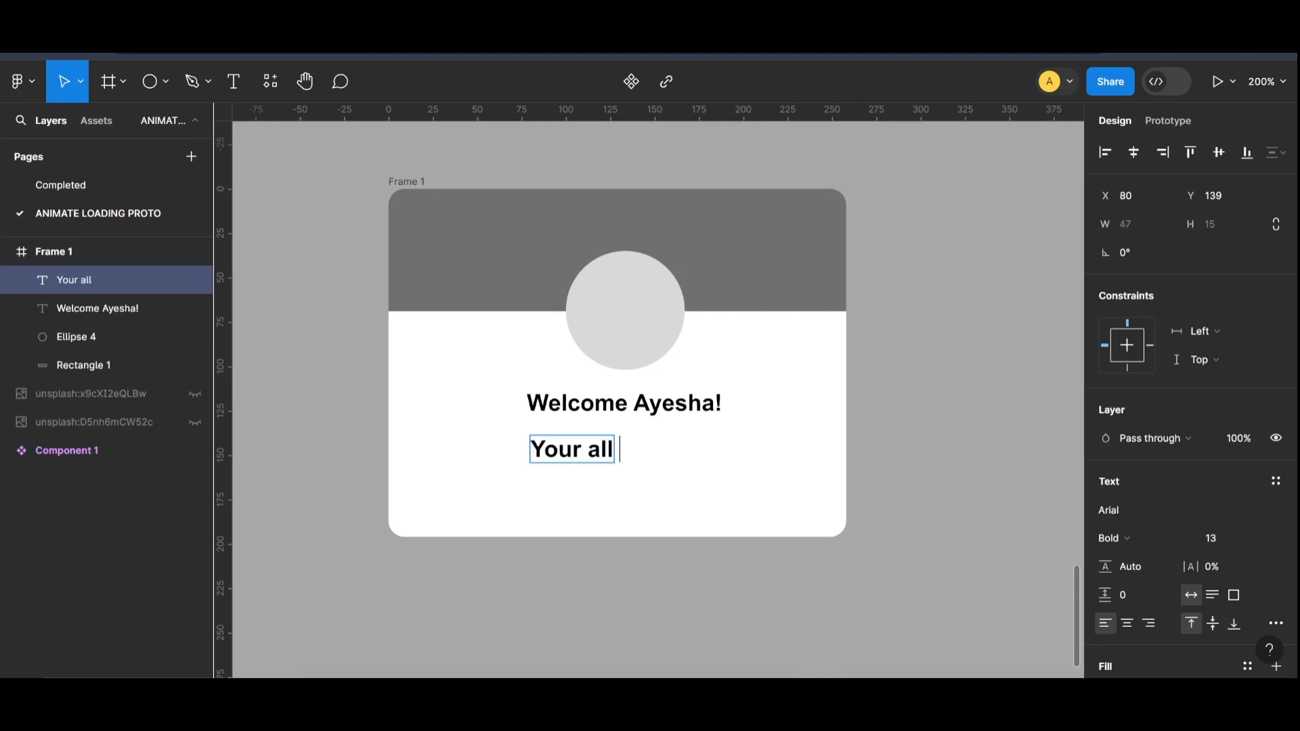
text(Portfolio)
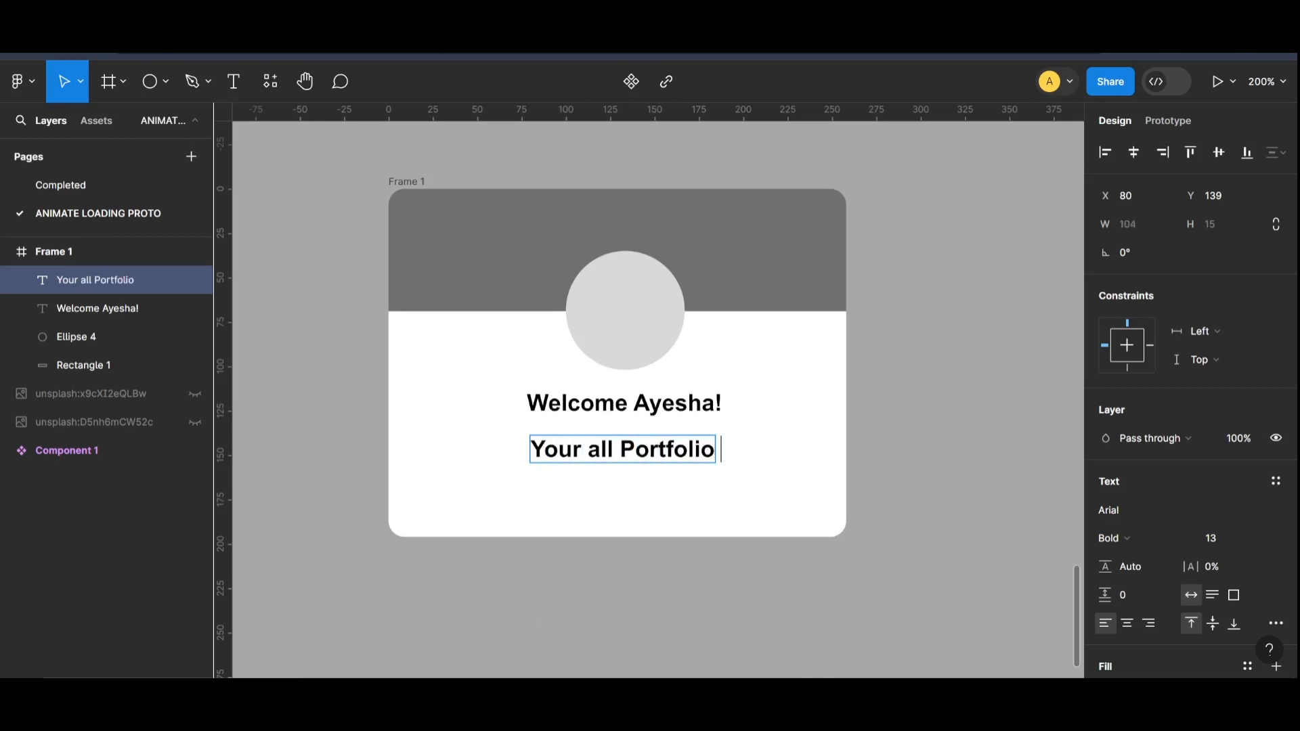
text( is ready to co)
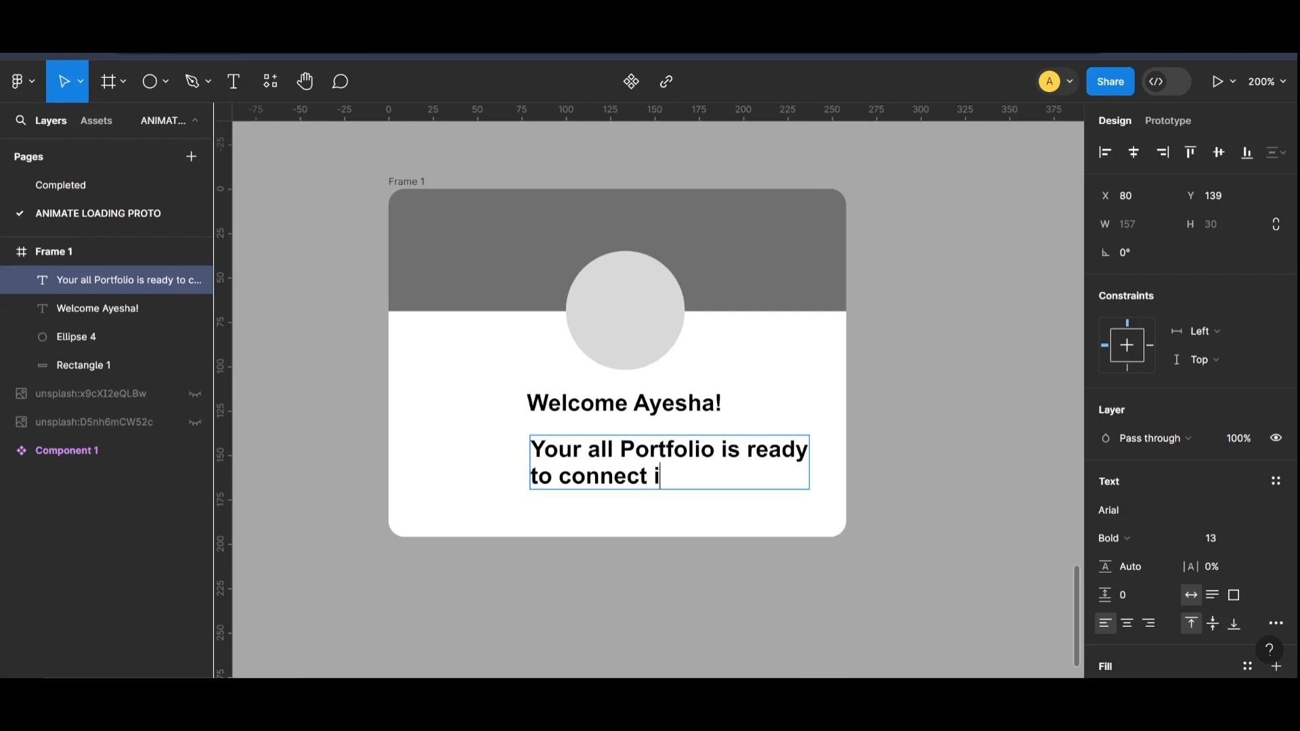
text(nnect with desi)
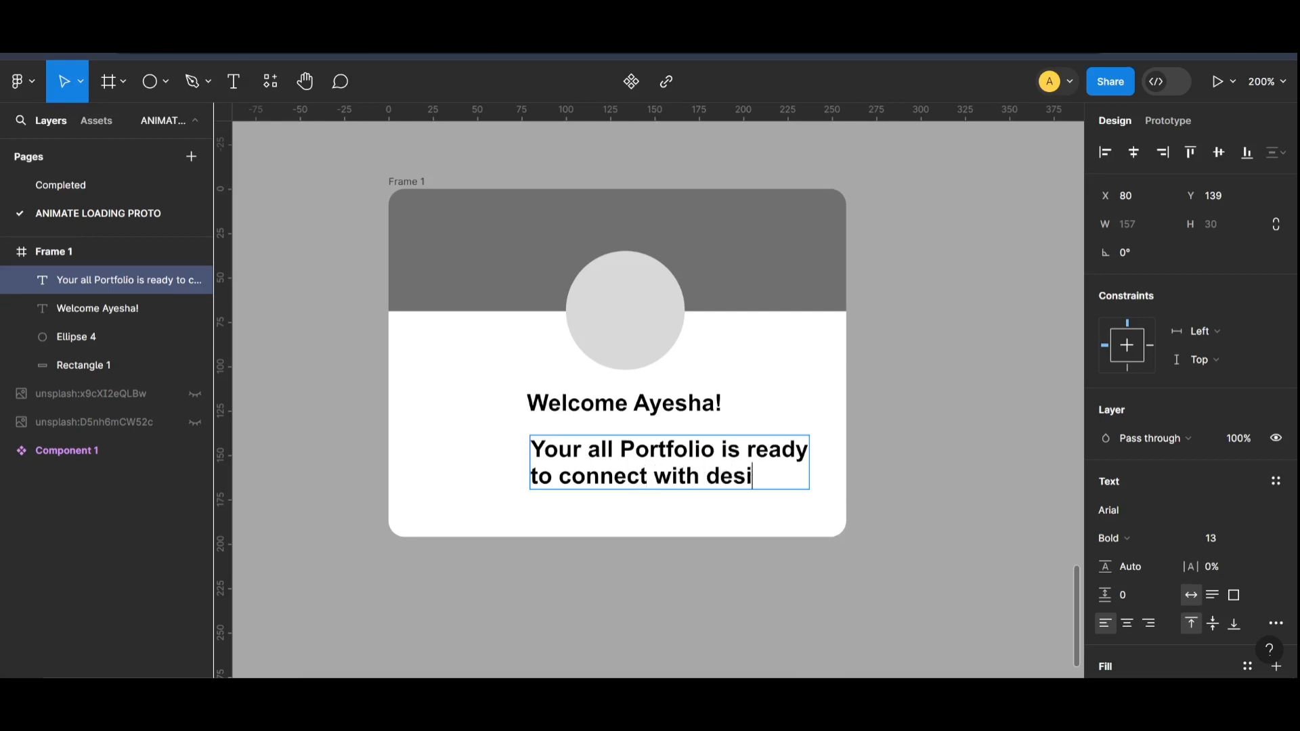
text(gners)
Step: Edit the description to read "Your Portfolio is ready to connect with designers." with the word "all" removed
triple_click(613, 450)
click(781, 476)
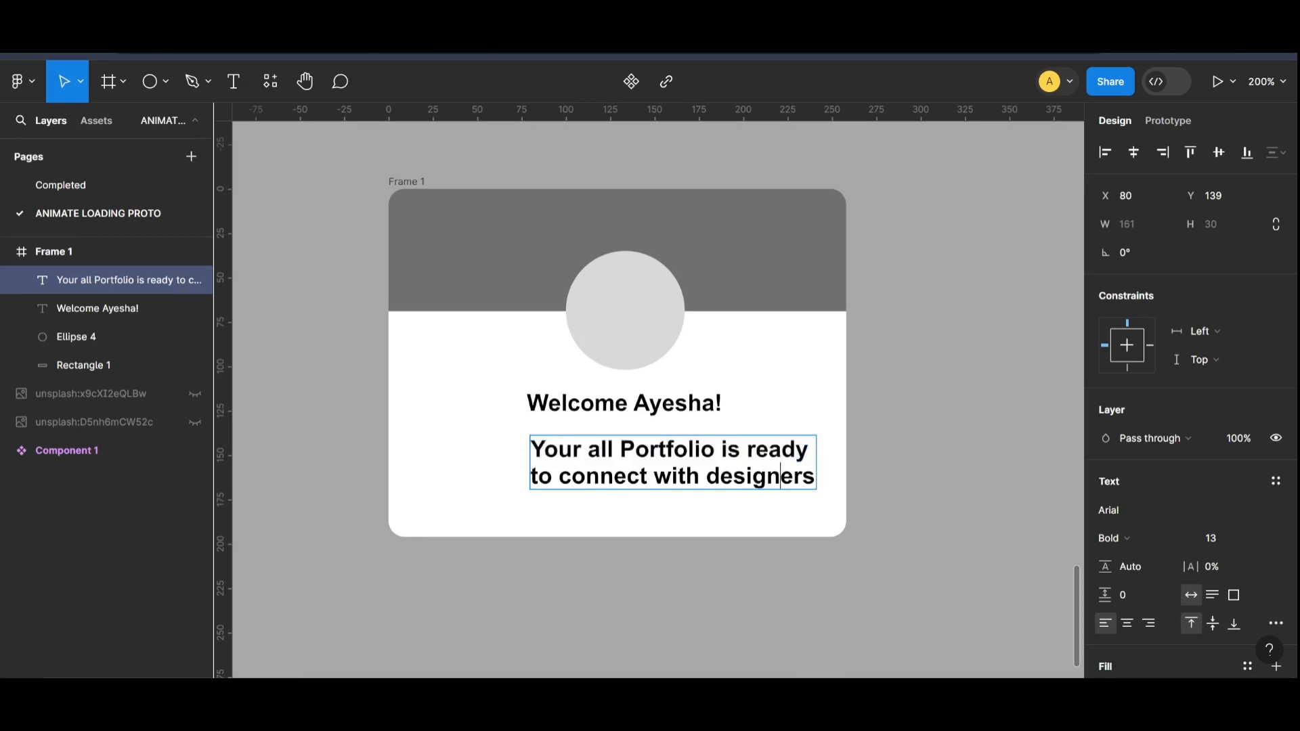
key(BackSpace)
key(BackSpace)
key(BackSpace)
key(BackSpace)
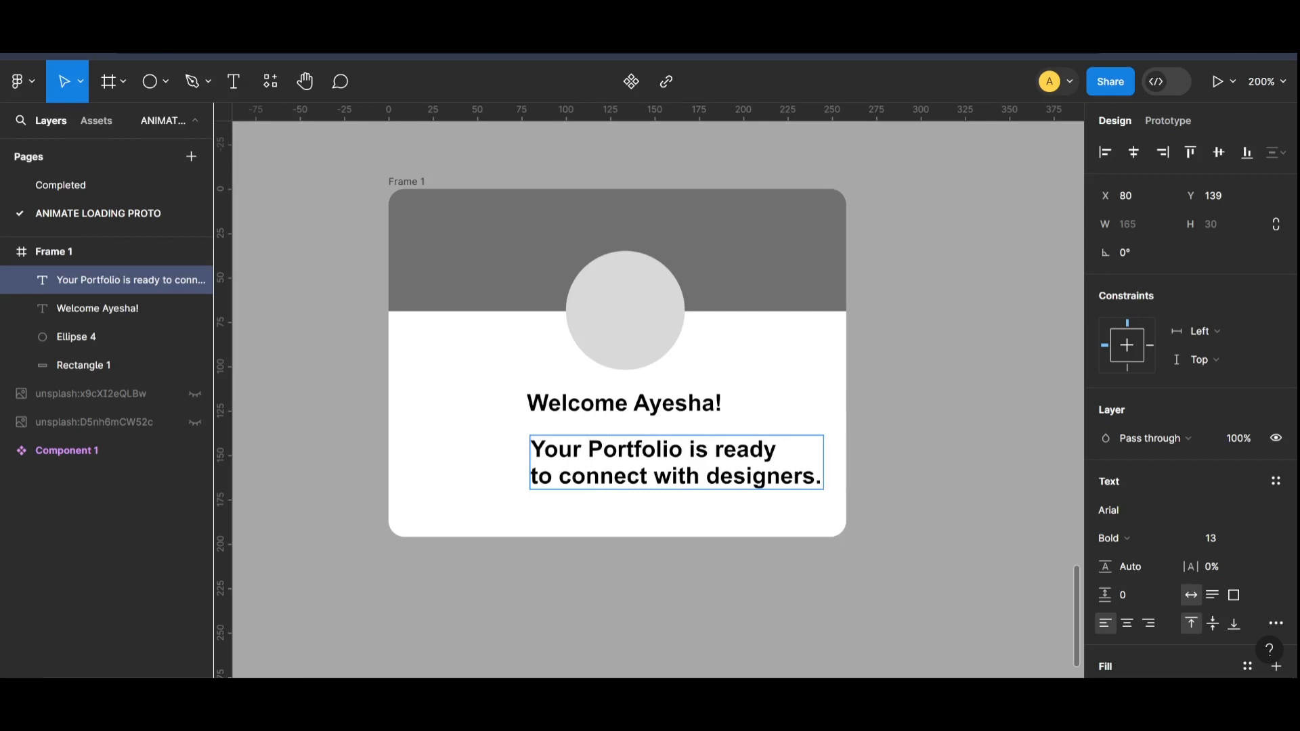
Step: Set the whole description to font size 9 and the Regular weight
key(ctrl+a)
key(Down)
key(Down)
key(Down)
key(Down)
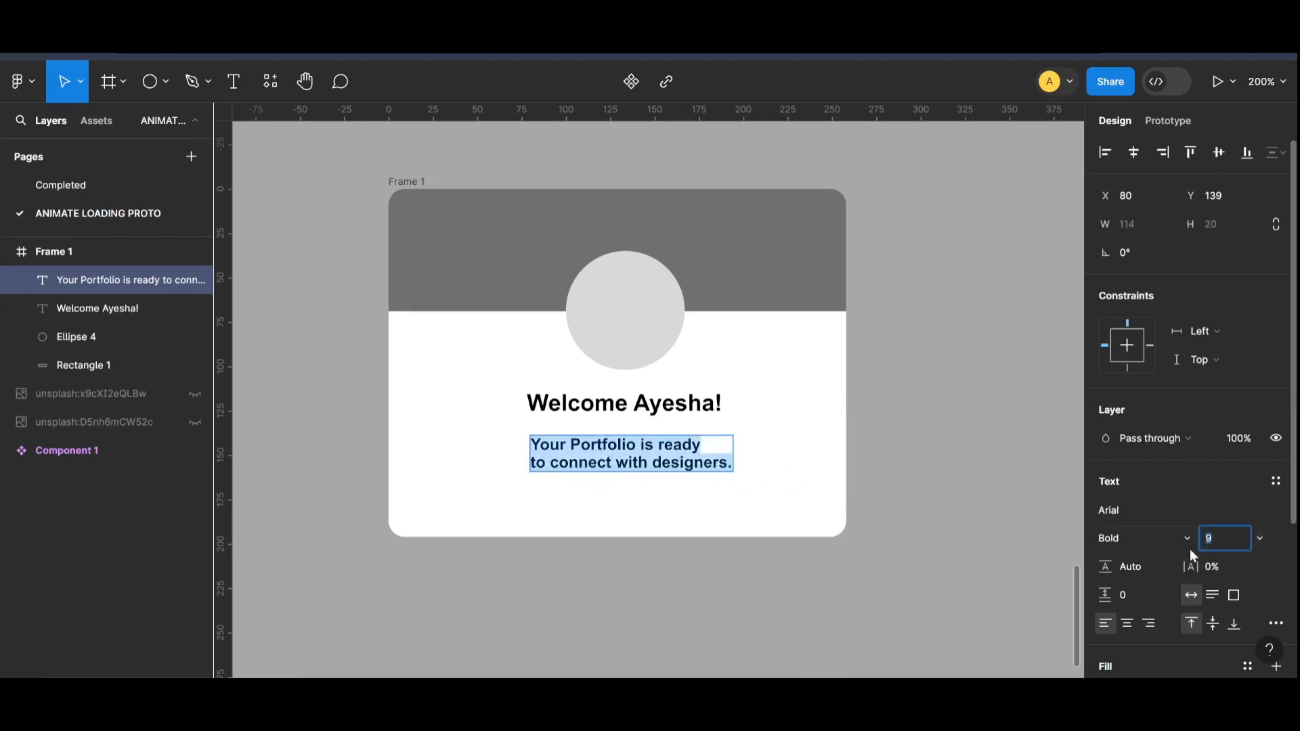
click(1186, 539)
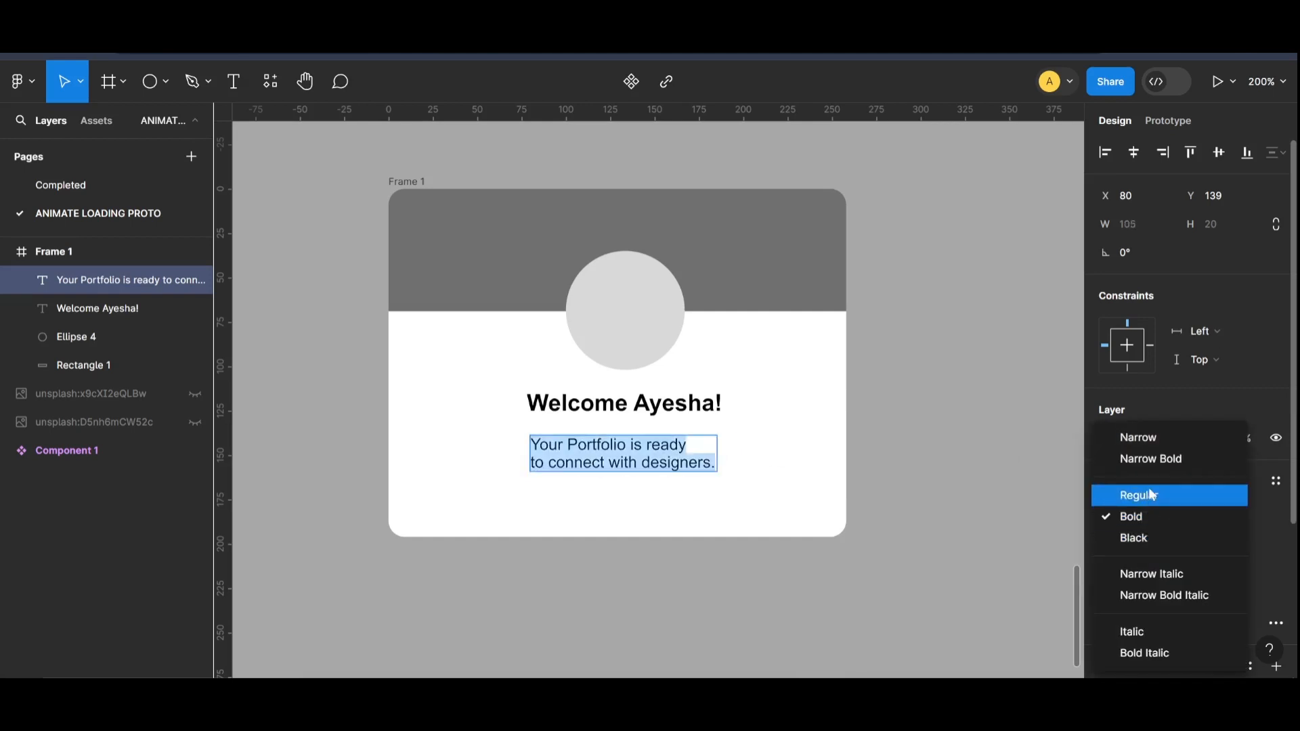
click(1160, 495)
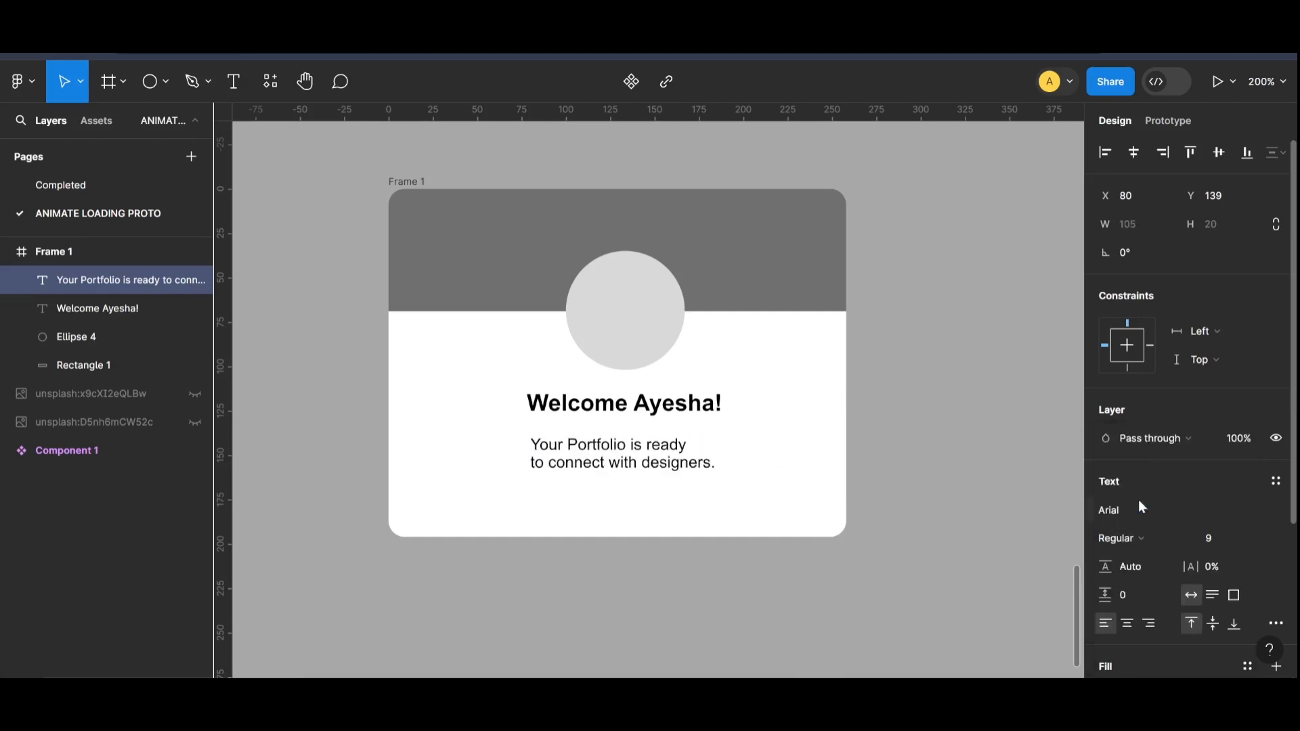
Step: Centre-align the two lines of the description text
key(shift+0)
key(ctrl+equal)
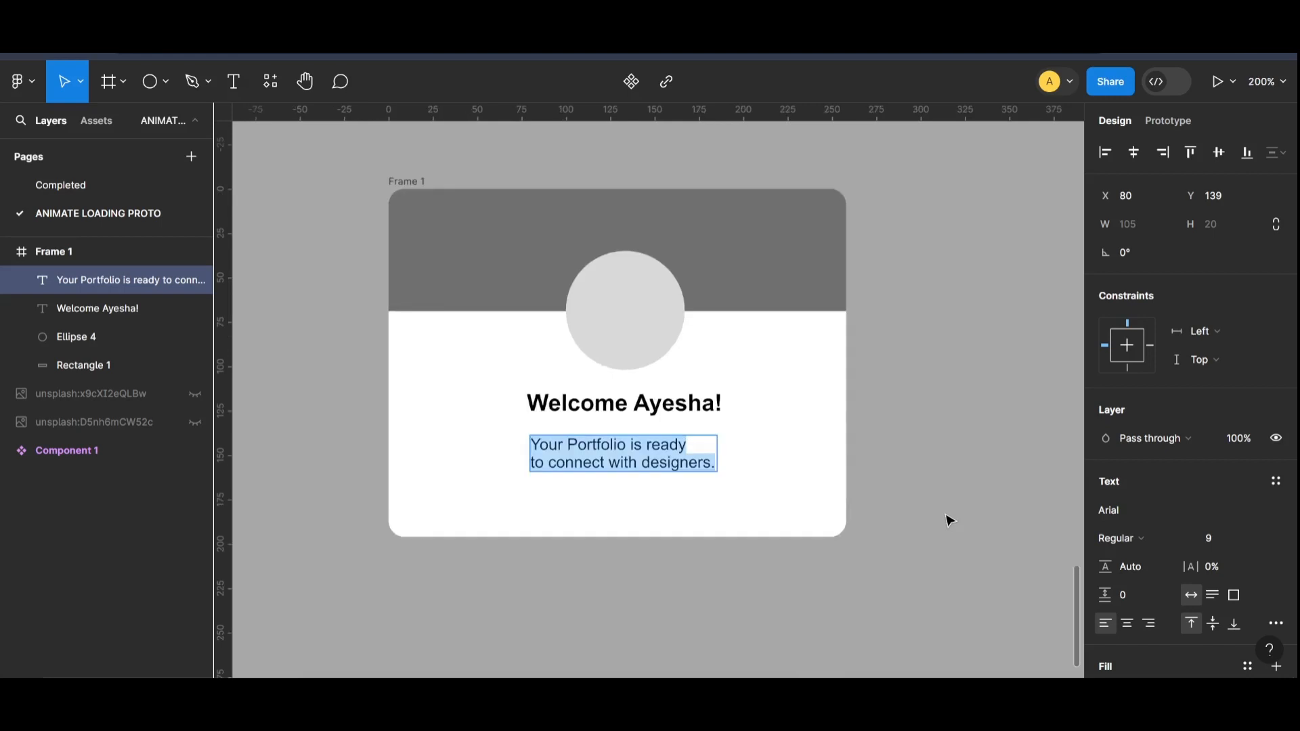
click(1128, 623)
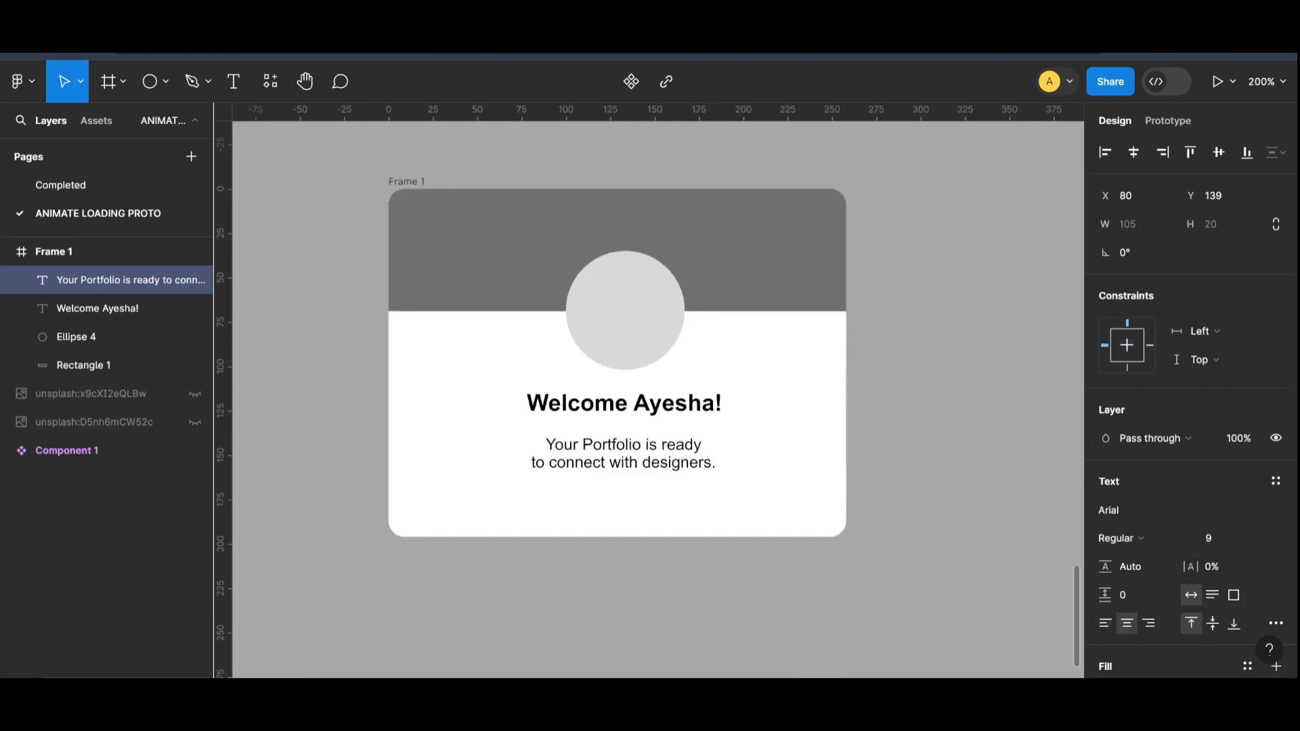
Step: Extend the end of the description with "on Behance" before the full stop
key(Return)
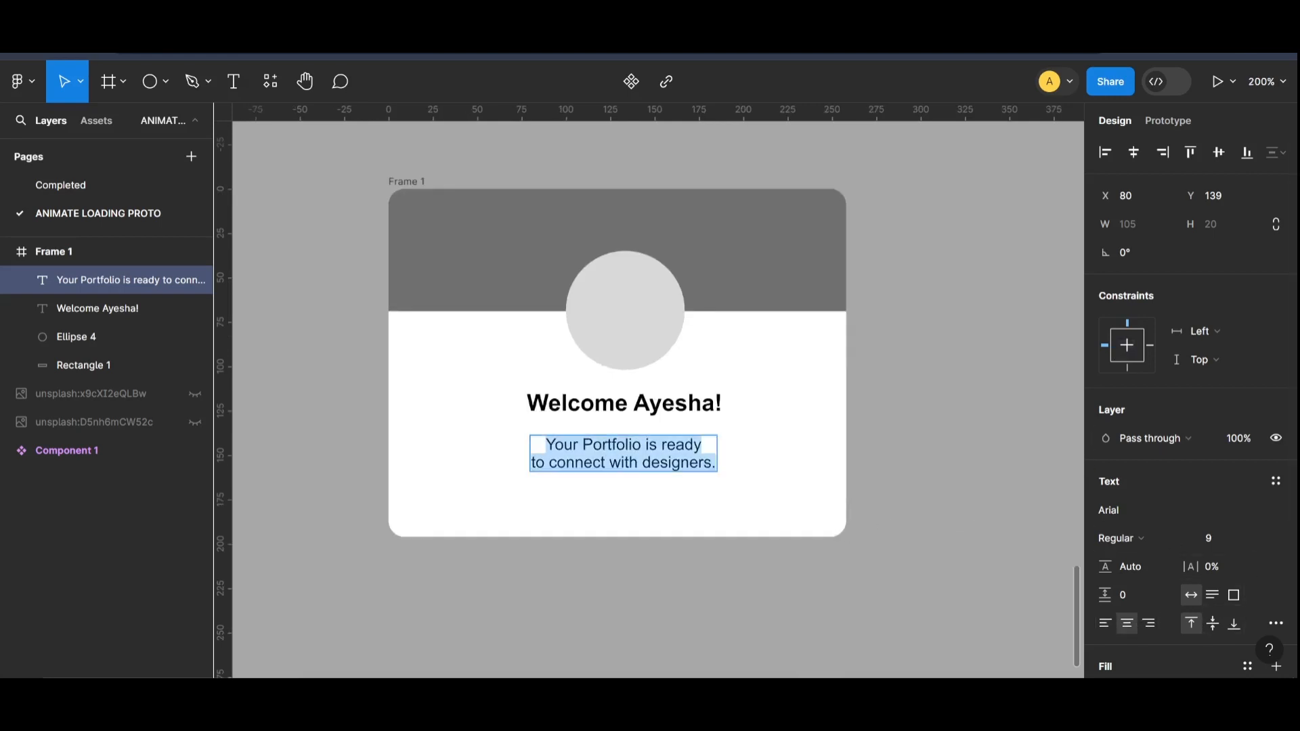
key(Right)
key(Left)
text(on )
text(Behance)
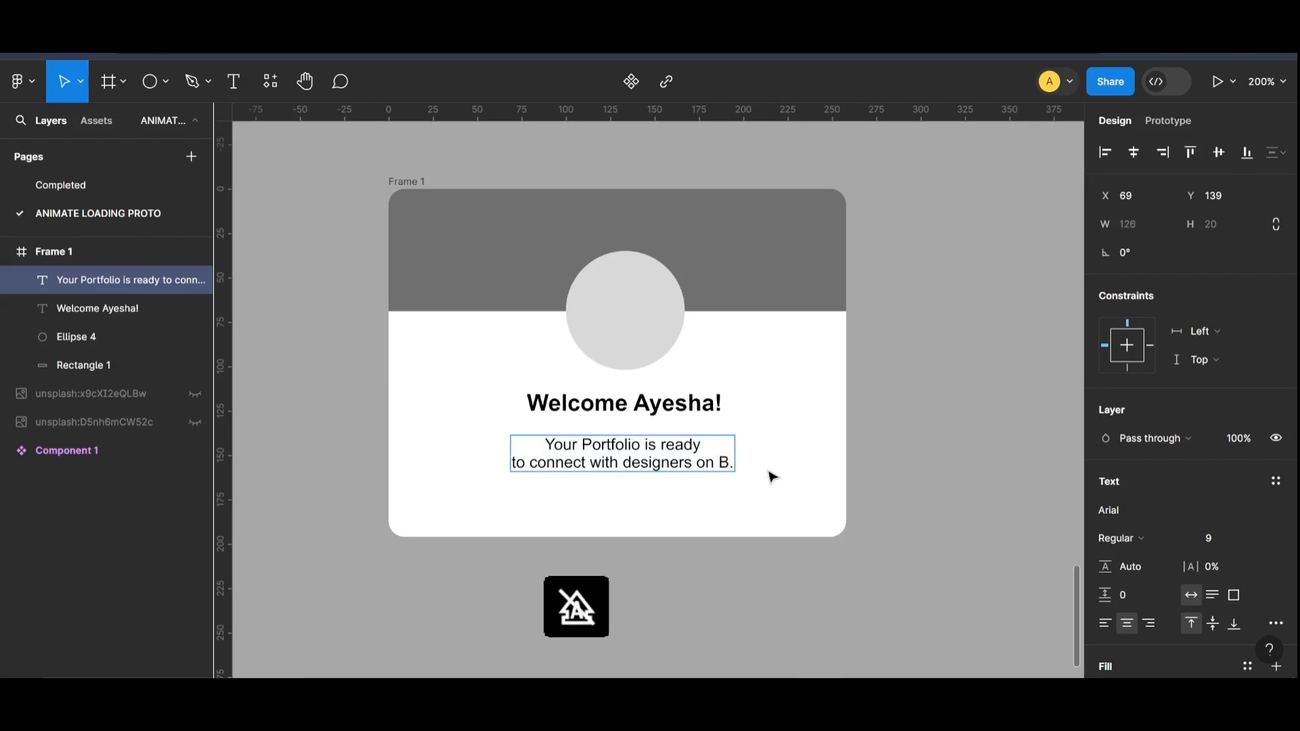
key(Escape)
click(881, 483)
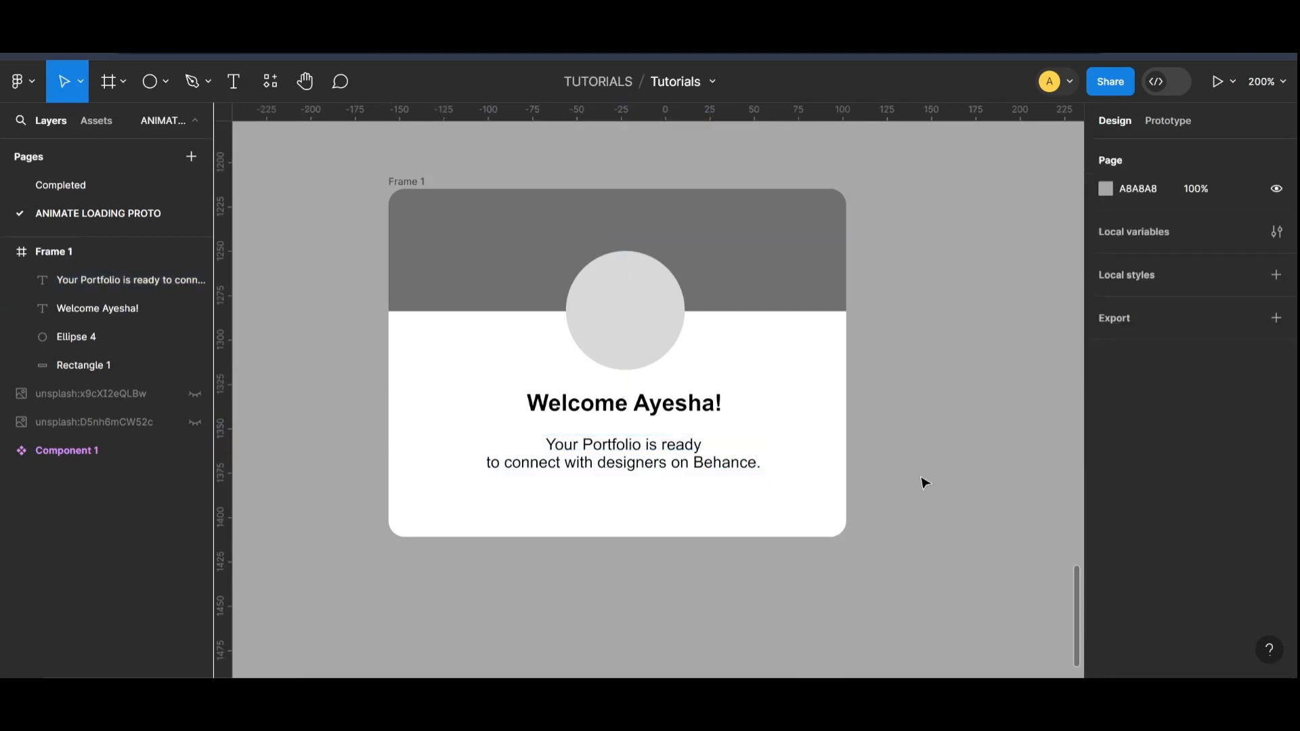
Step: Centre the description below the greeting at X 56, Y 139
drag(676, 456, 670, 470)
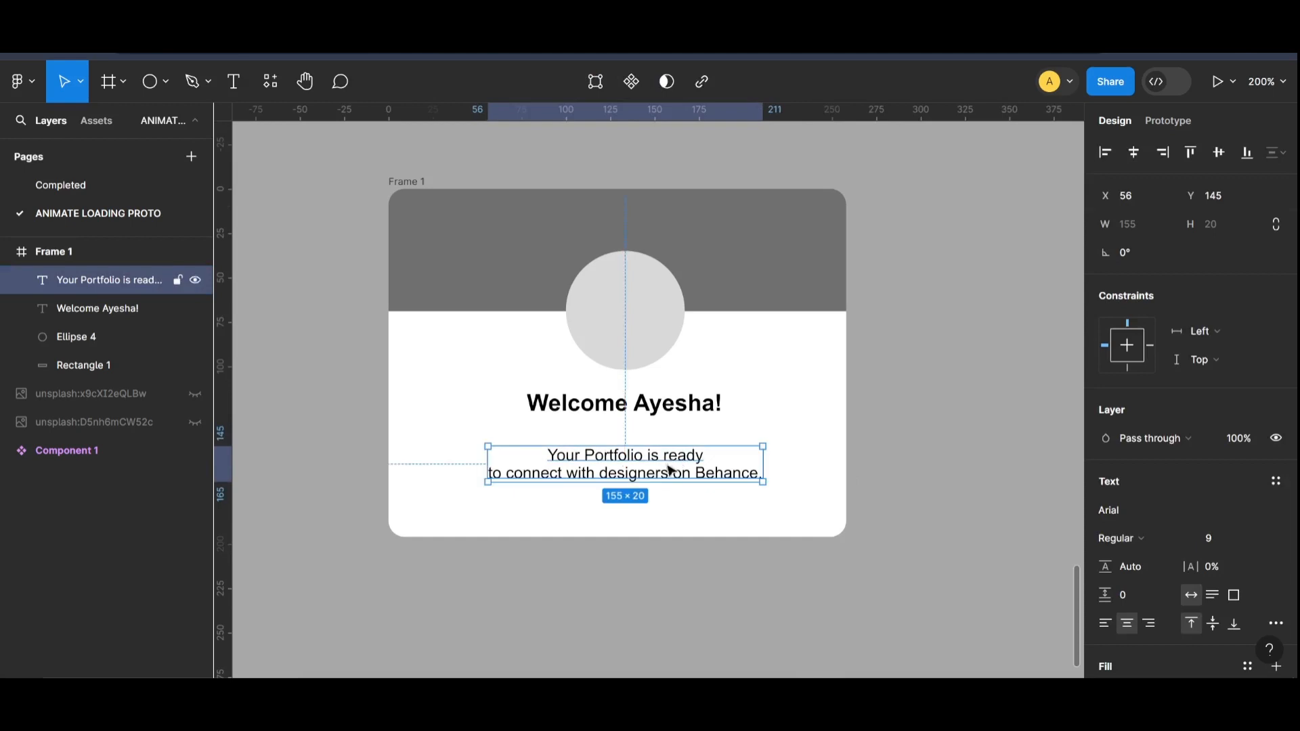
click(669, 405)
click(897, 451)
key(shift+0)
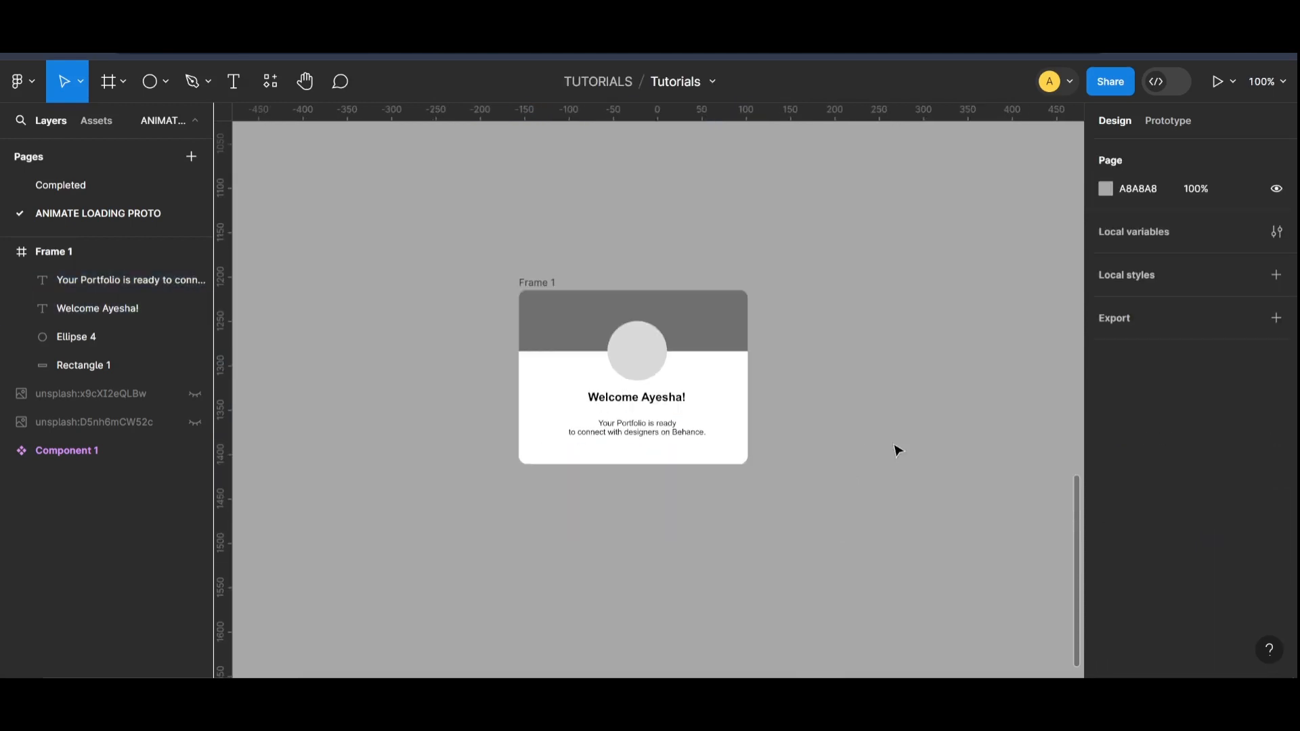
key(ctrl+equal)
drag(664, 473, 665, 473)
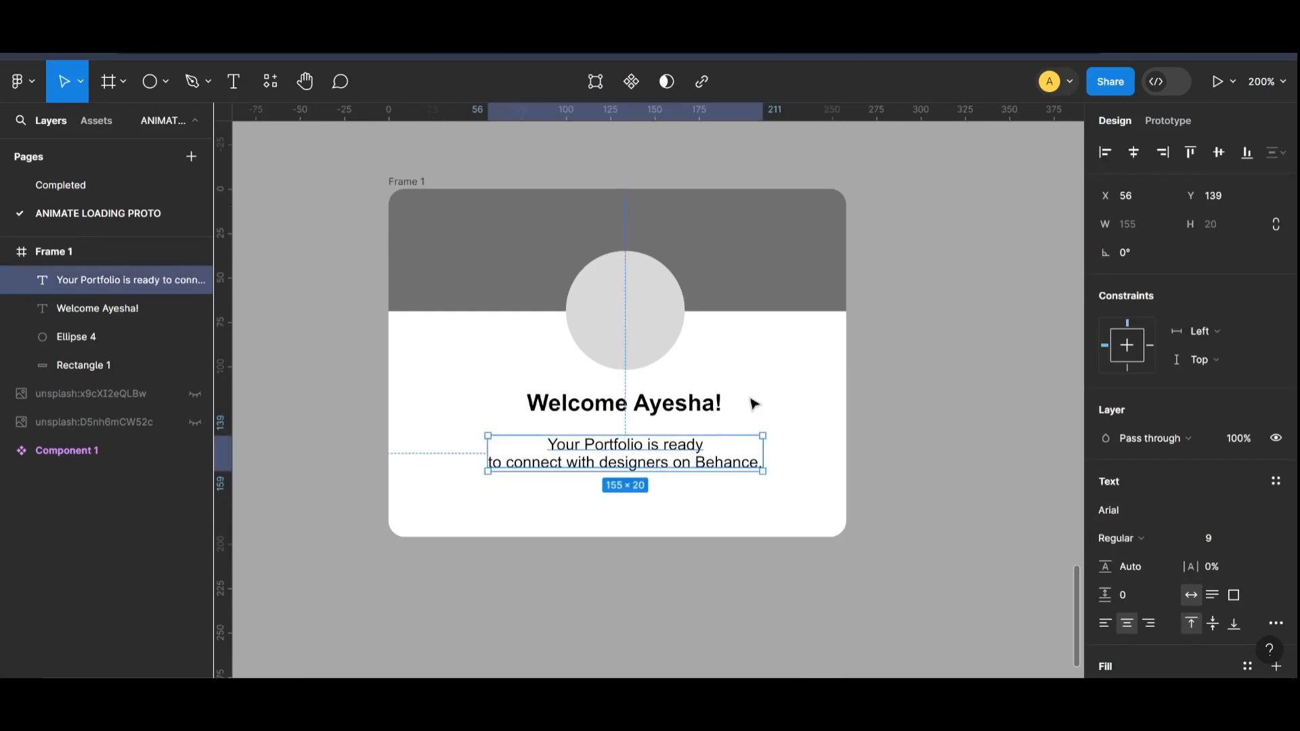
Step: Set the greeting's font size to 12
click(718, 404)
click(1212, 540)
text(12)
key(Return)
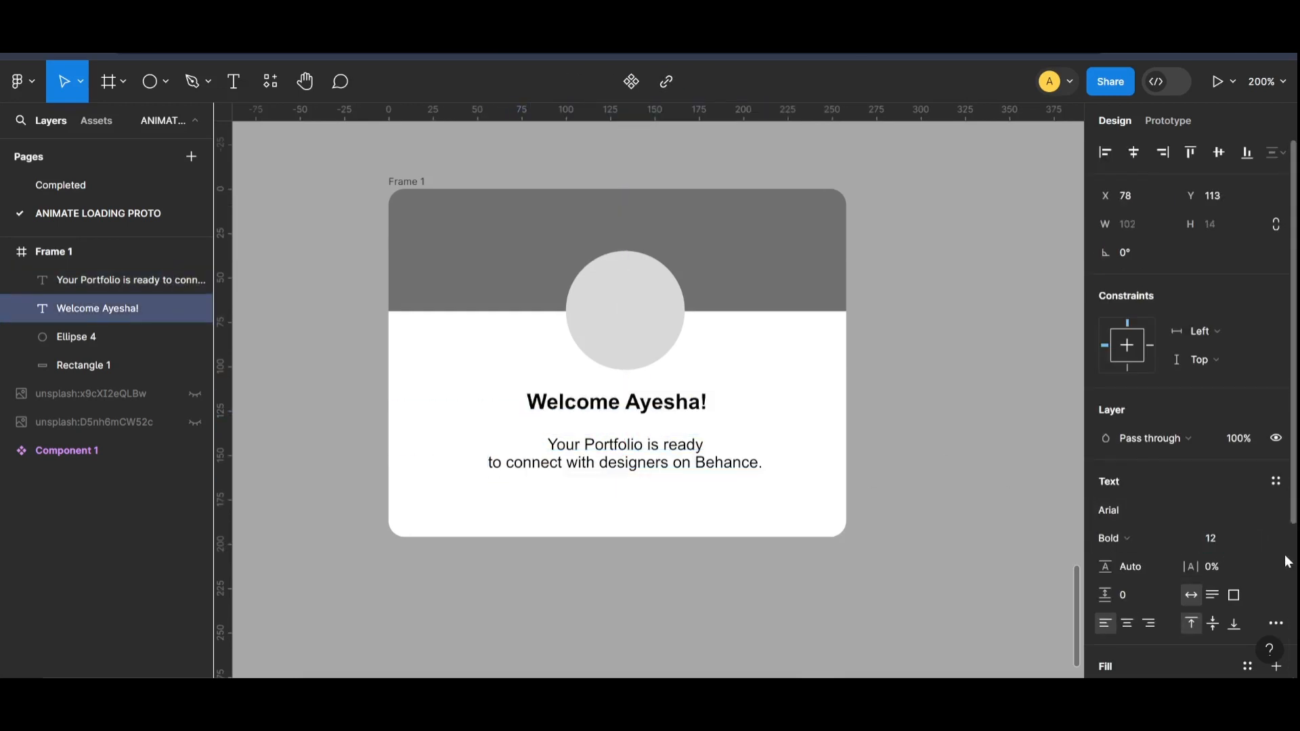
Step: Centre the greeting below the circle at X 82, Y 114 and shift the description to Y 140
drag(666, 400, 674, 406)
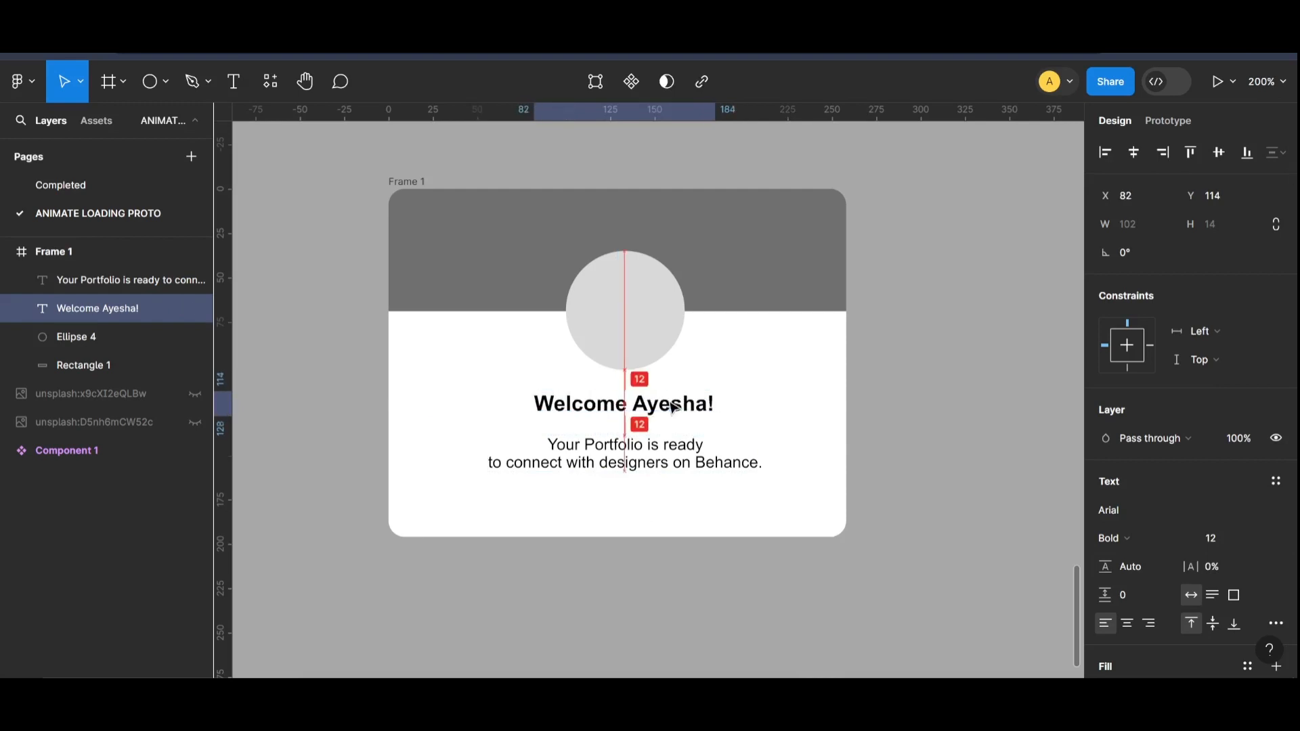
drag(630, 464, 630, 466)
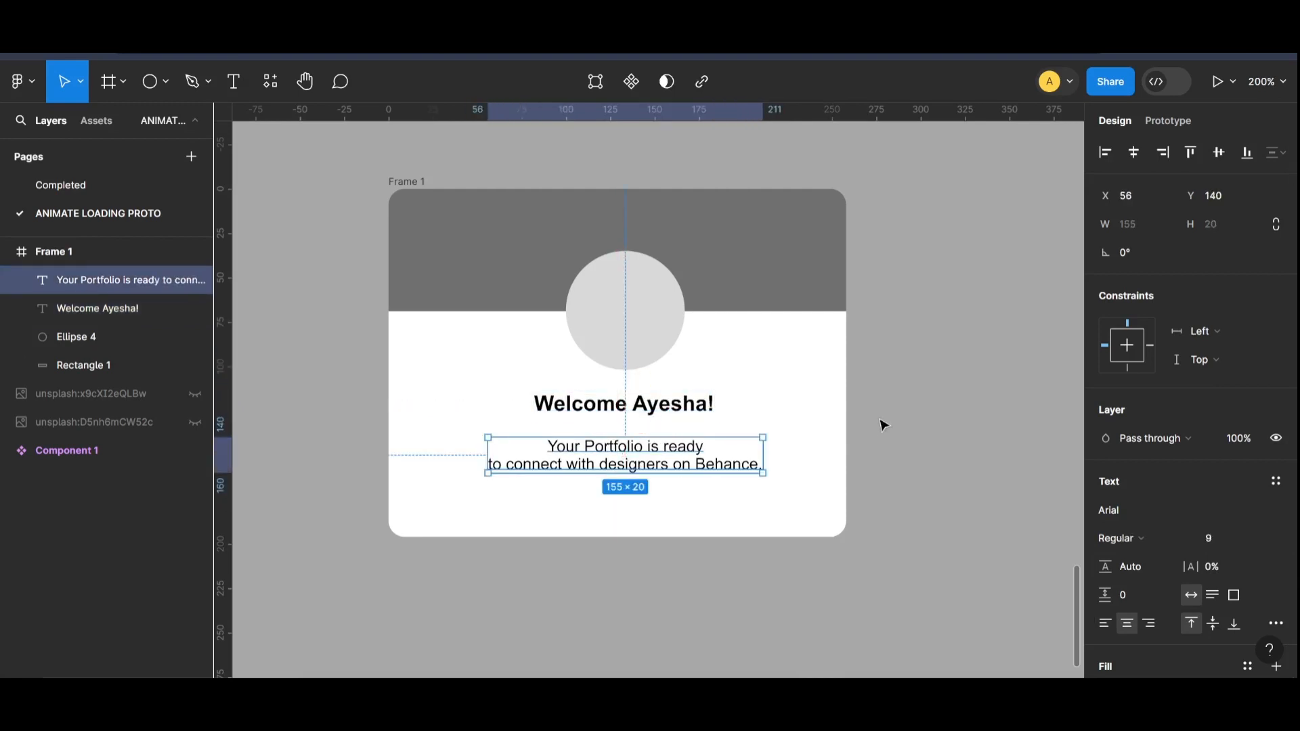
click(883, 427)
click(625, 450)
shift+click(626, 407)
shift+click(630, 325)
click(951, 367)
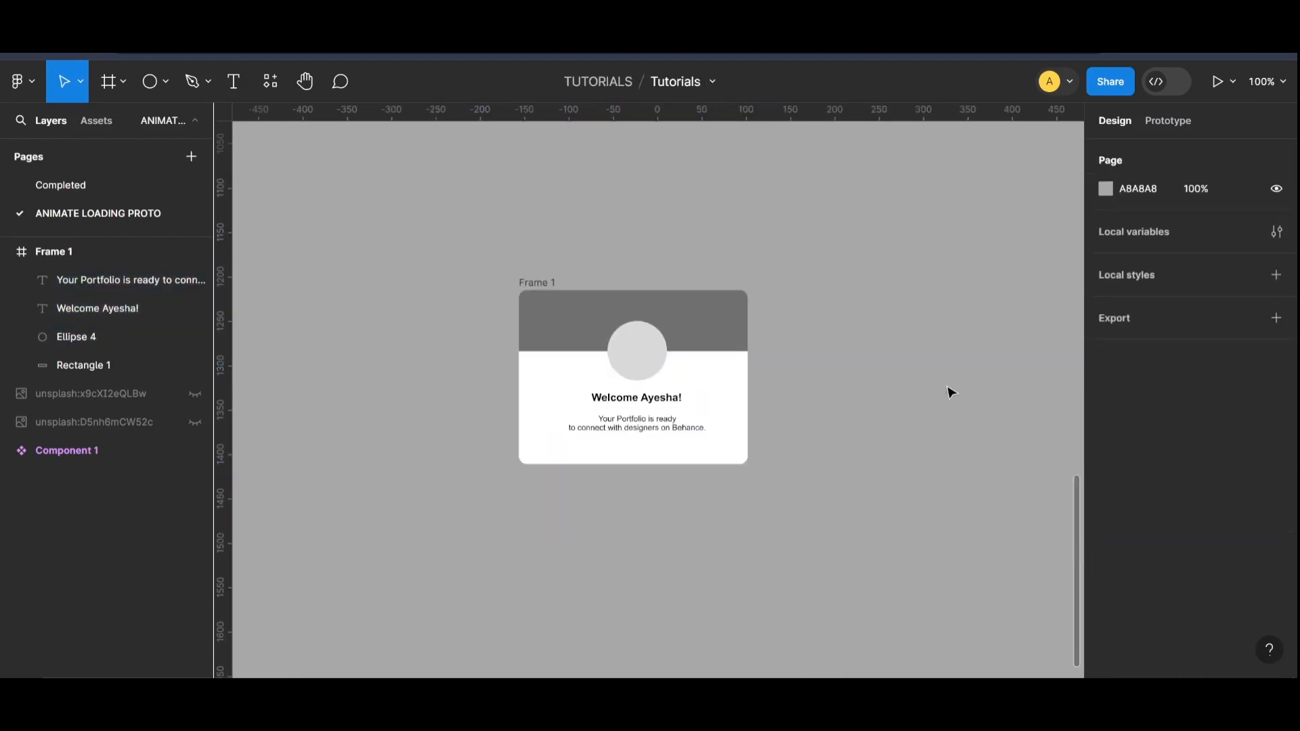
Step: Shorten the card frame from its lower edge to a height of 184
click(493, 328)
drag(673, 537, 674, 513)
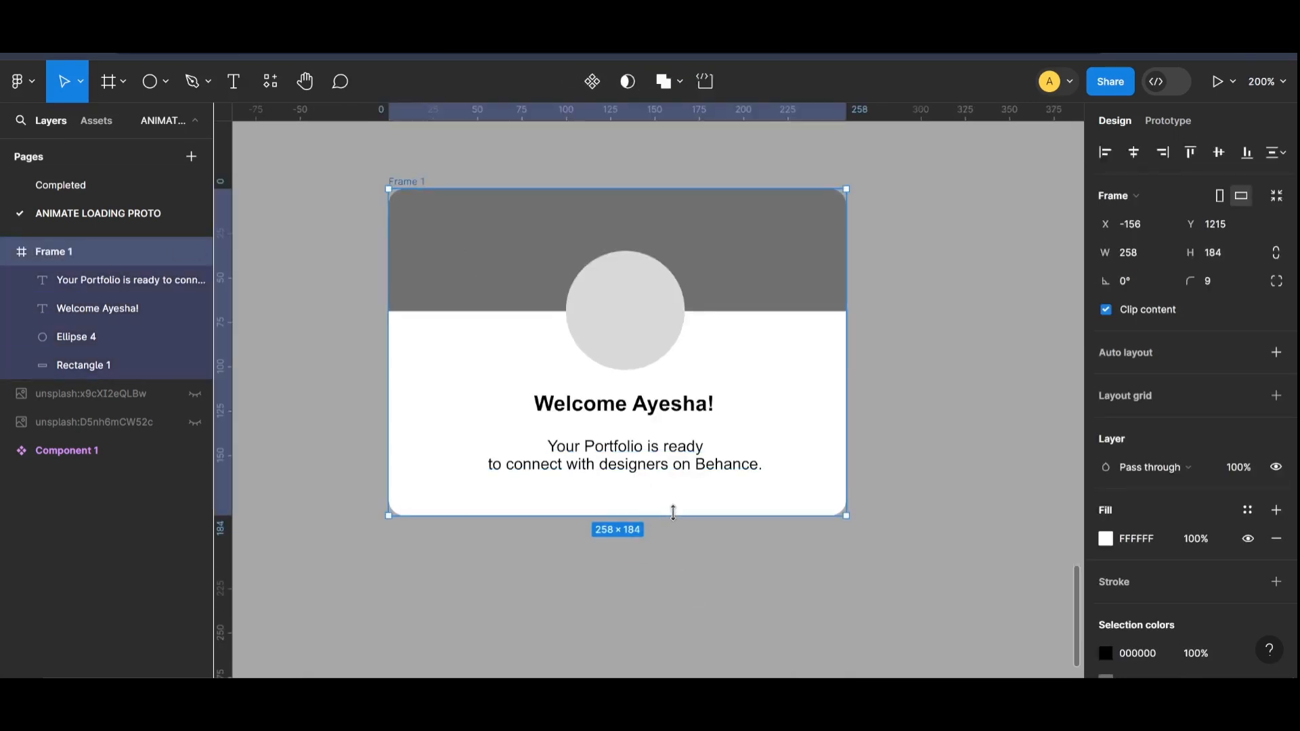
click(754, 603)
click(823, 436)
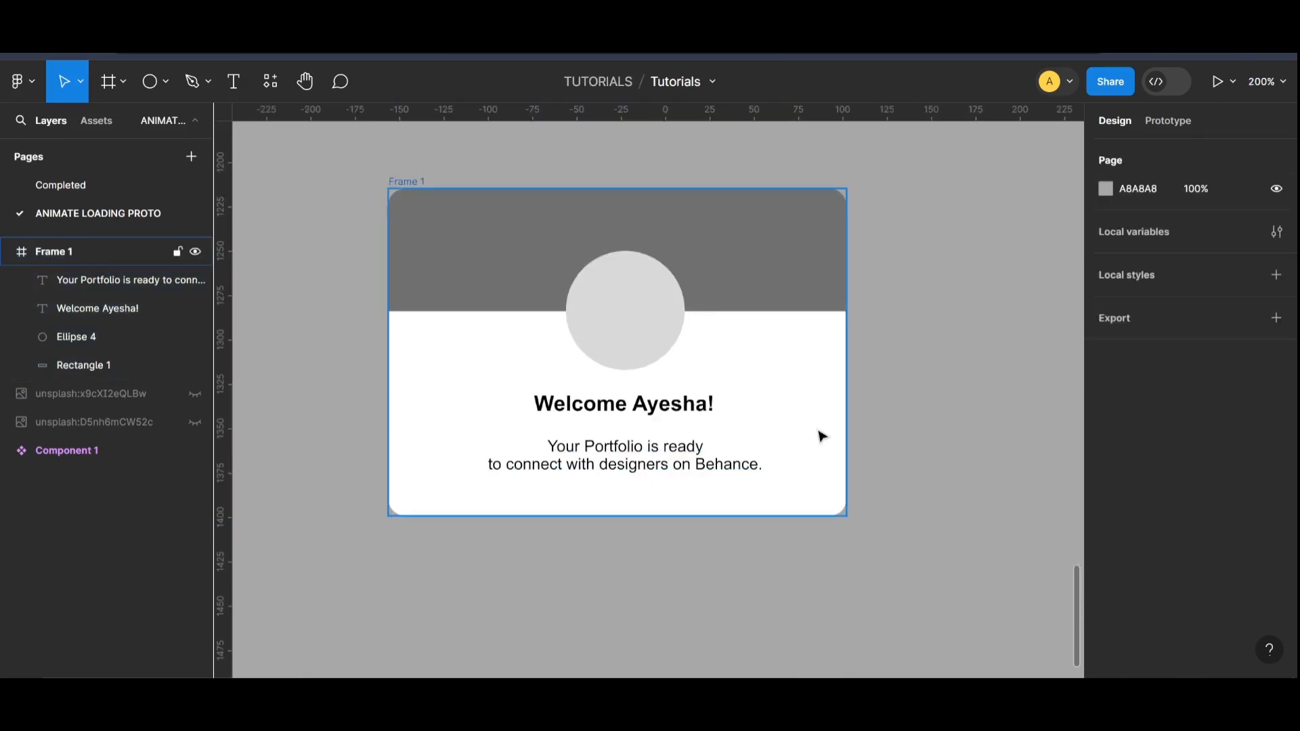
Step: Extend the grey header rectangle slightly downward behind the circle
key(shift+0)
click(733, 343)
drag(737, 313, 739, 325)
Step: Enlarge the circle to 71 × 71 and centre it above the greeting at X 98, Y 31
click(677, 309)
drag(686, 371, 693, 377)
drag(657, 342, 654, 336)
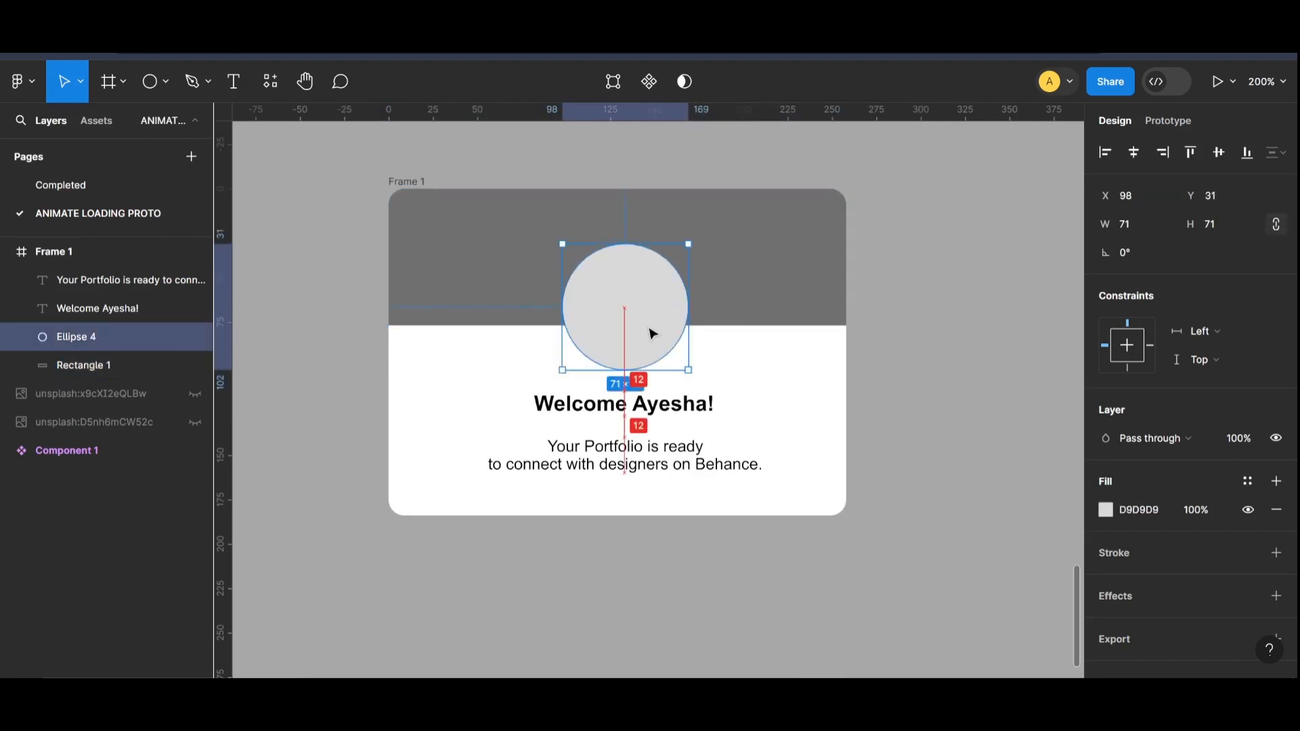
shift+click(653, 410)
shift+click(665, 470)
click(905, 433)
key(ctrl+minus)
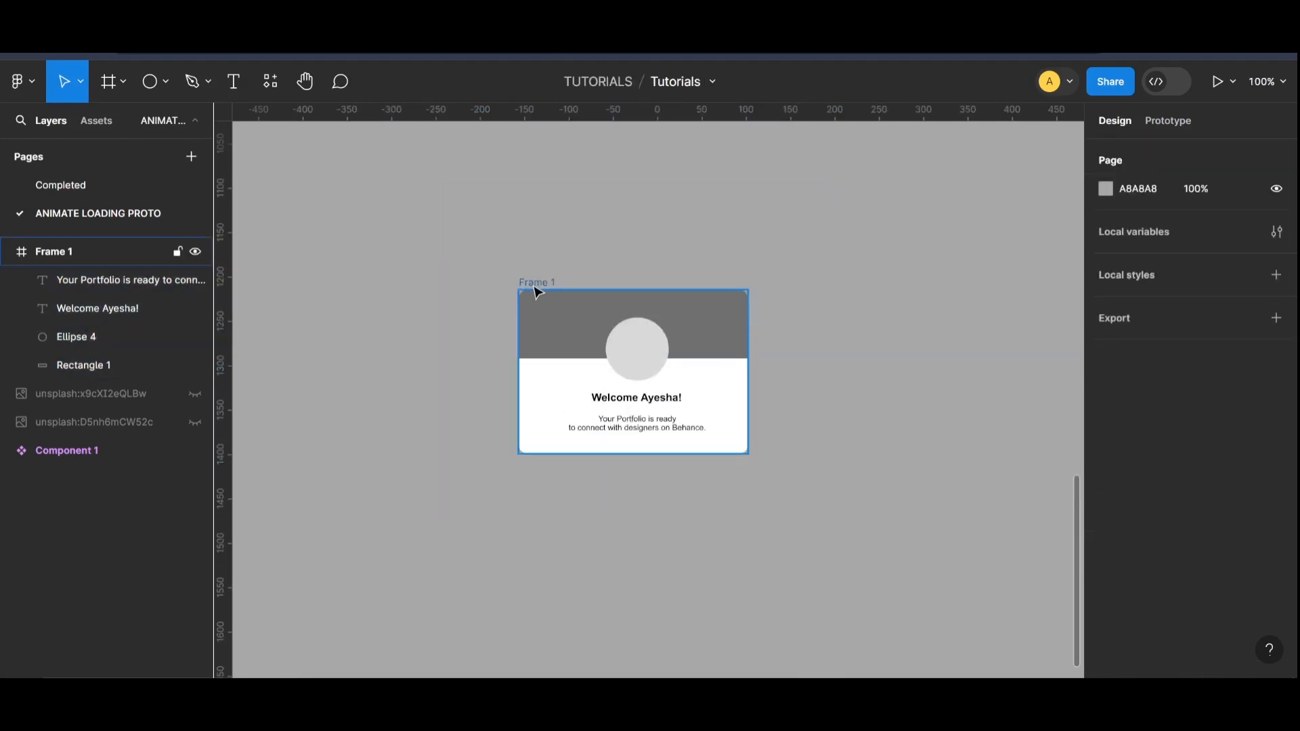
Step: Duplicate the wireframe card Frame 1 into the empty area below and place the copy at X -278, Y 1548
drag(533, 284, 619, 278)
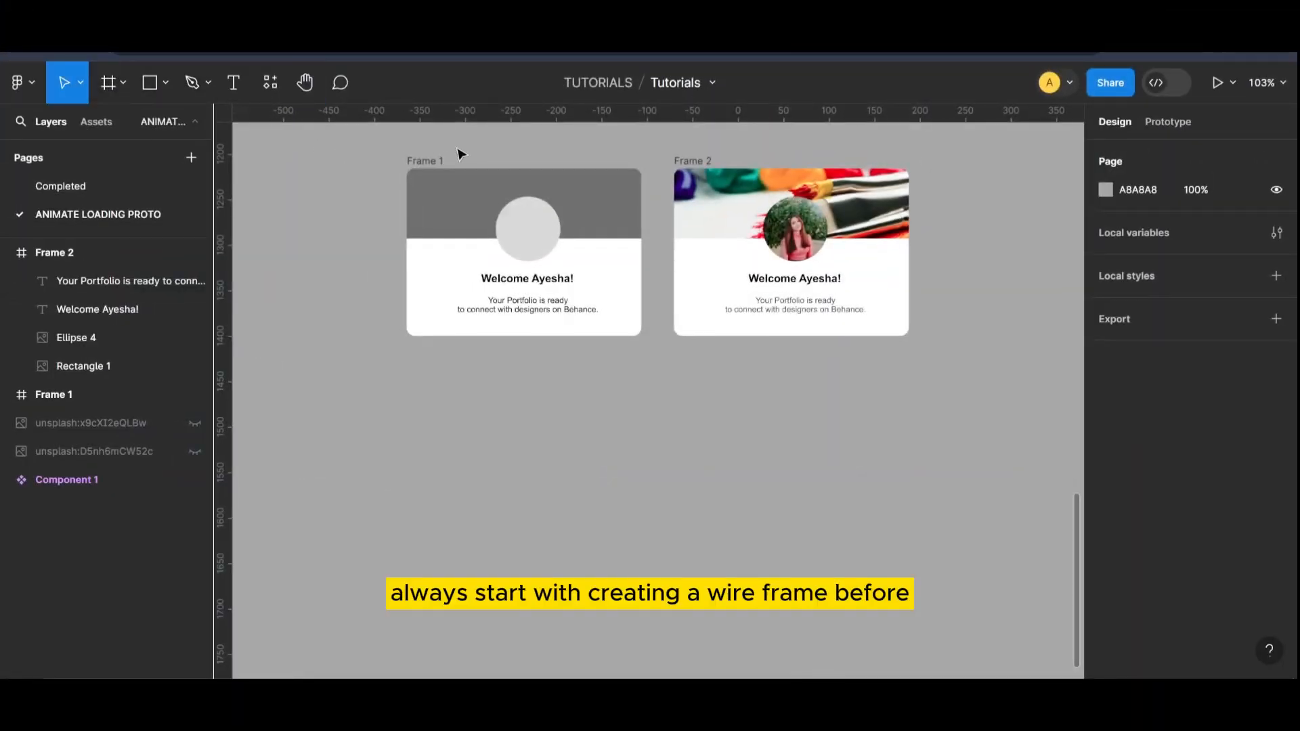
click(428, 163)
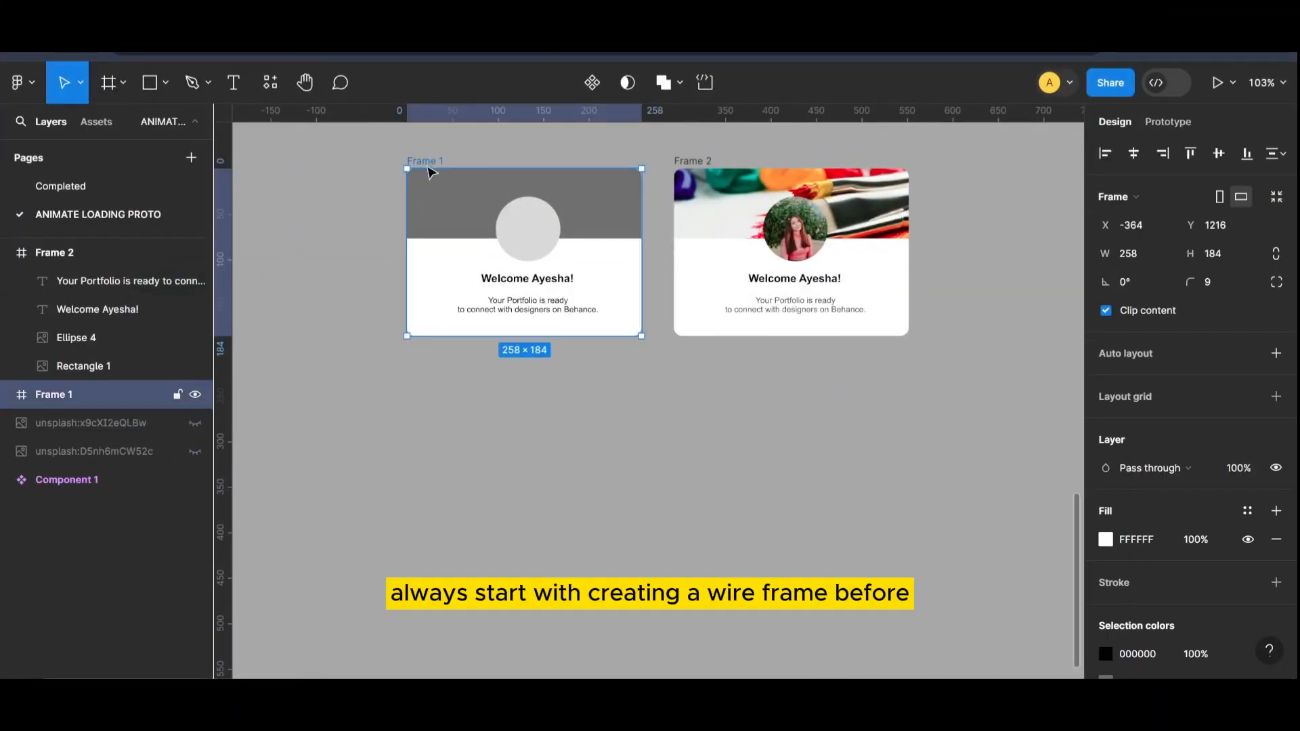
drag(429, 173, 431, 458)
scroll(472, 476, down, 1)
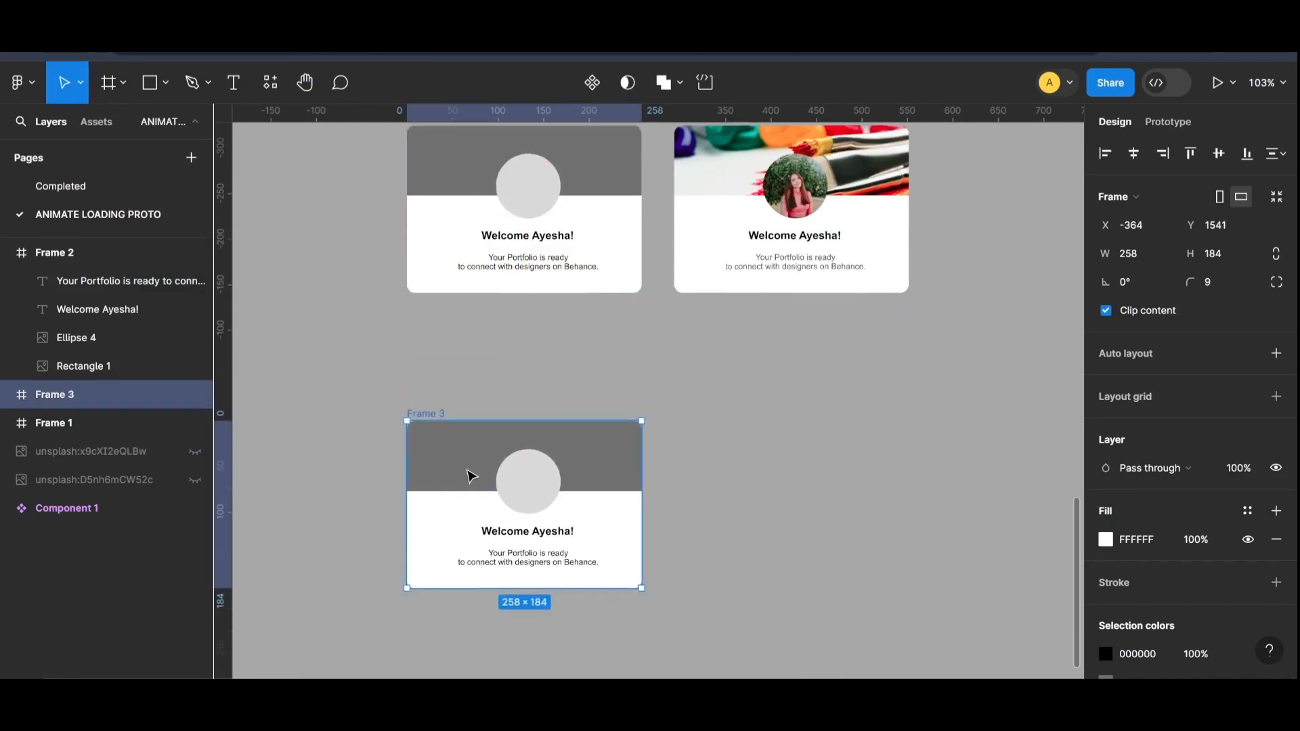
scroll(472, 476, down, 3)
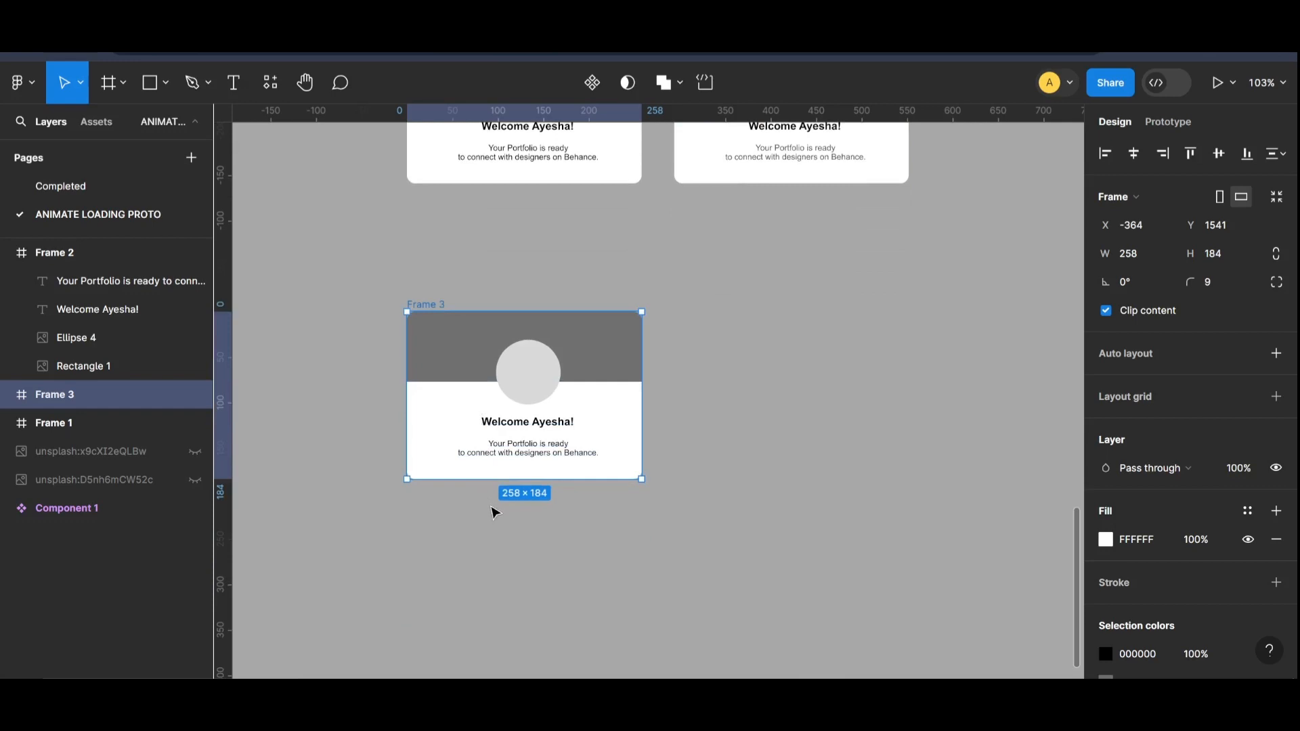
scroll(495, 512, up, 5)
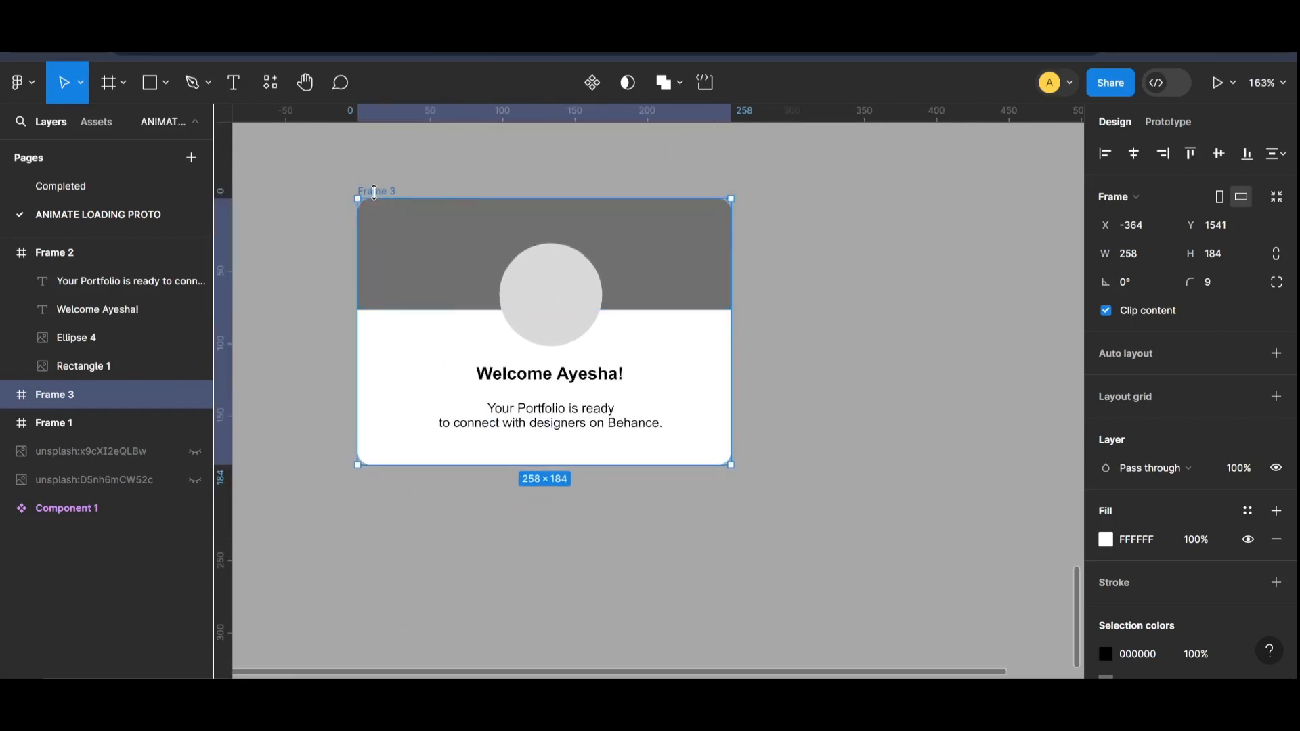
click(372, 197)
drag(372, 197, 505, 210)
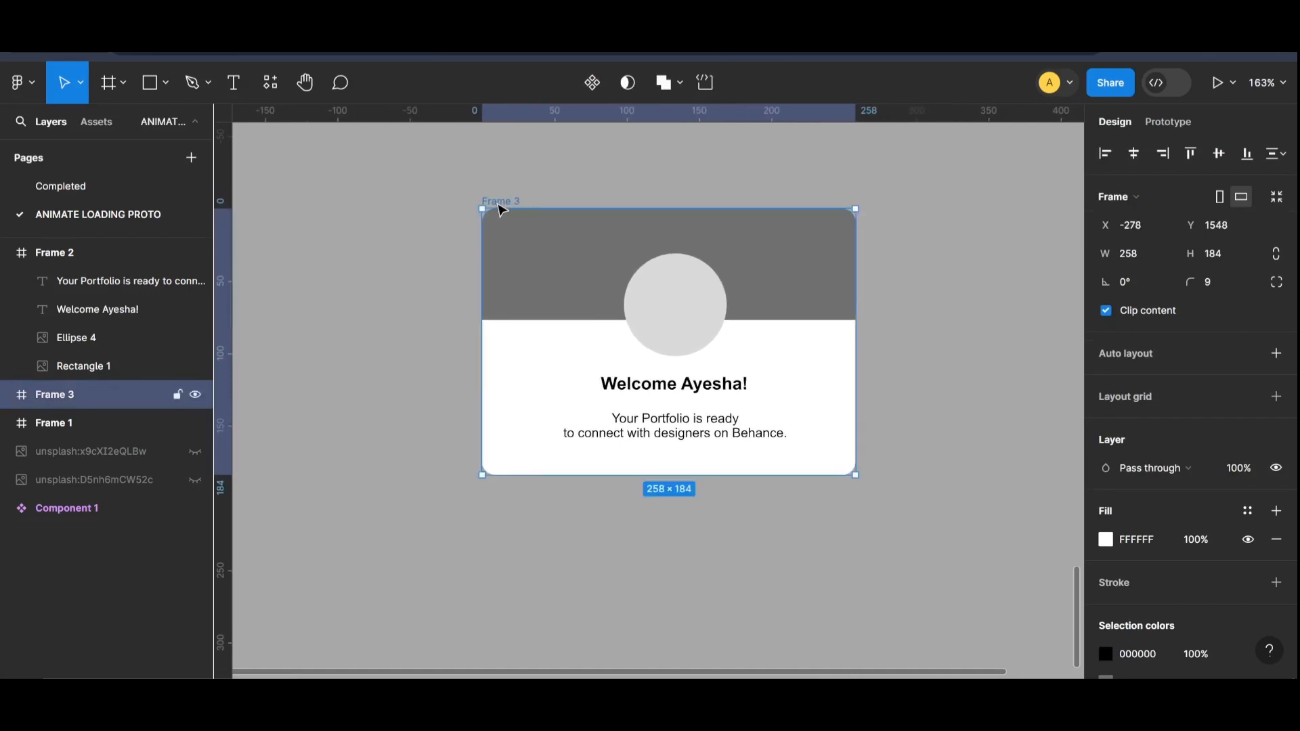
Step: Delete the grey header rectangle and the circle from the duplicated card Frame 3
click(517, 286)
key(Delete)
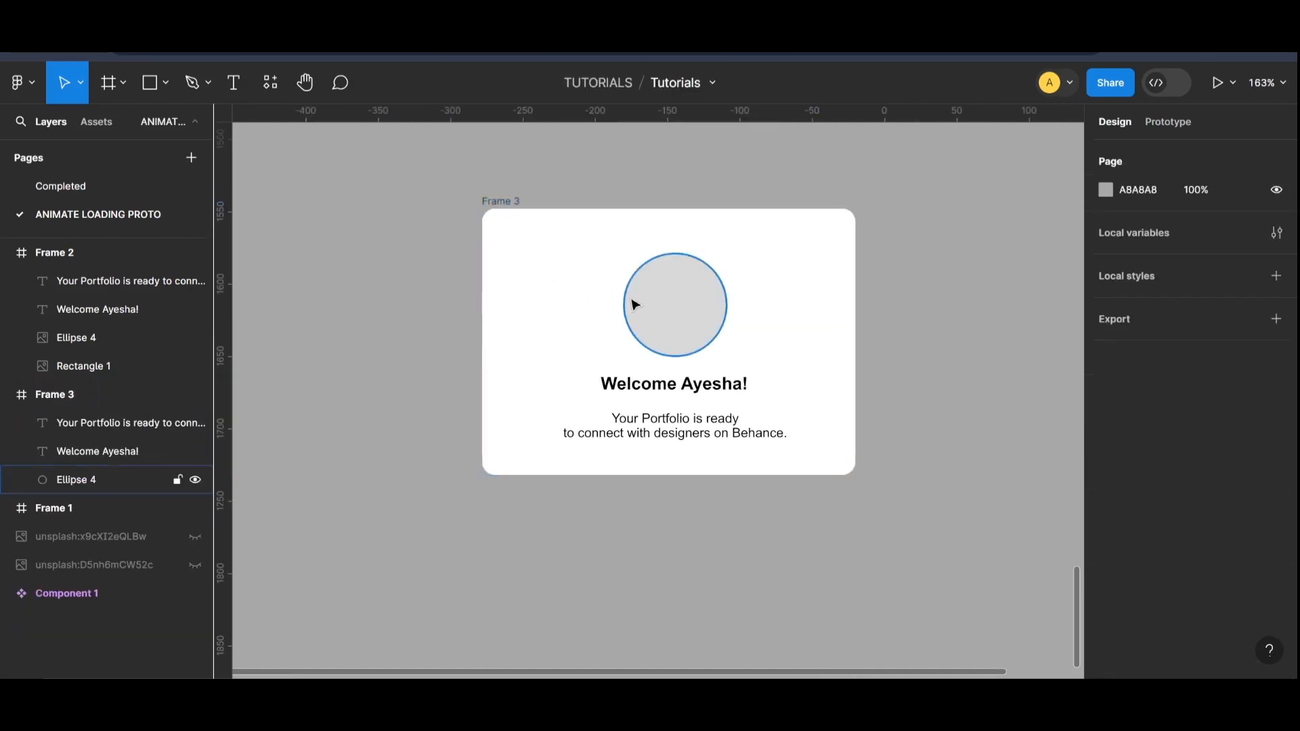
click(633, 303)
key(Delete)
Step: Replace the greeting in Frame 3 with "Set a Secure Password" and move it to the card's upper-left area
click(719, 391)
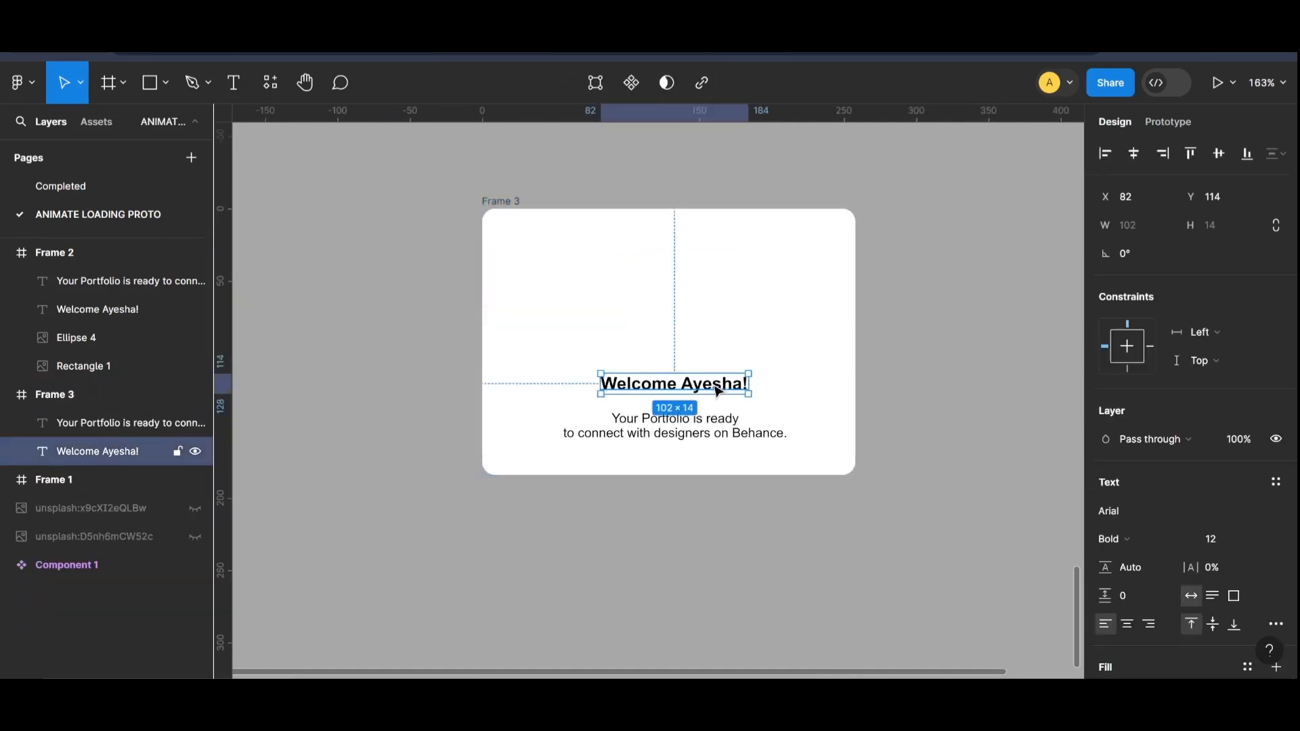
key(Return)
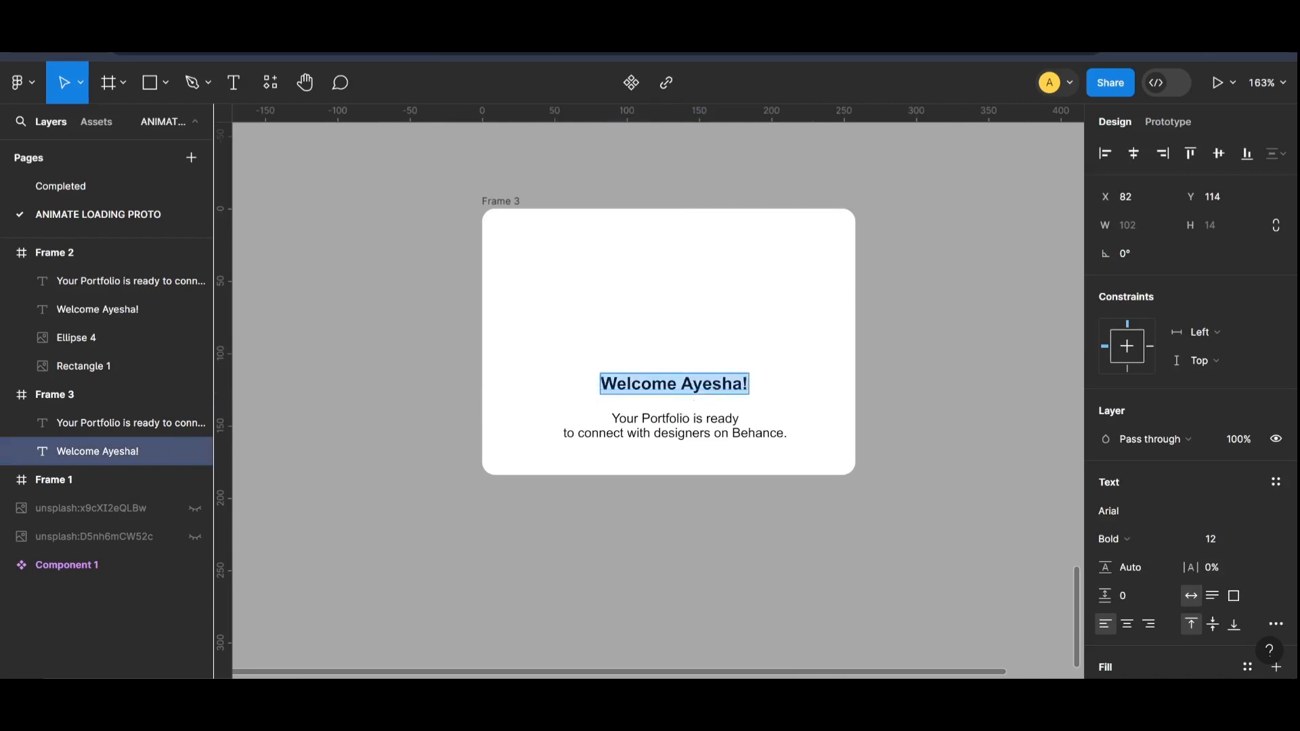
text(S)
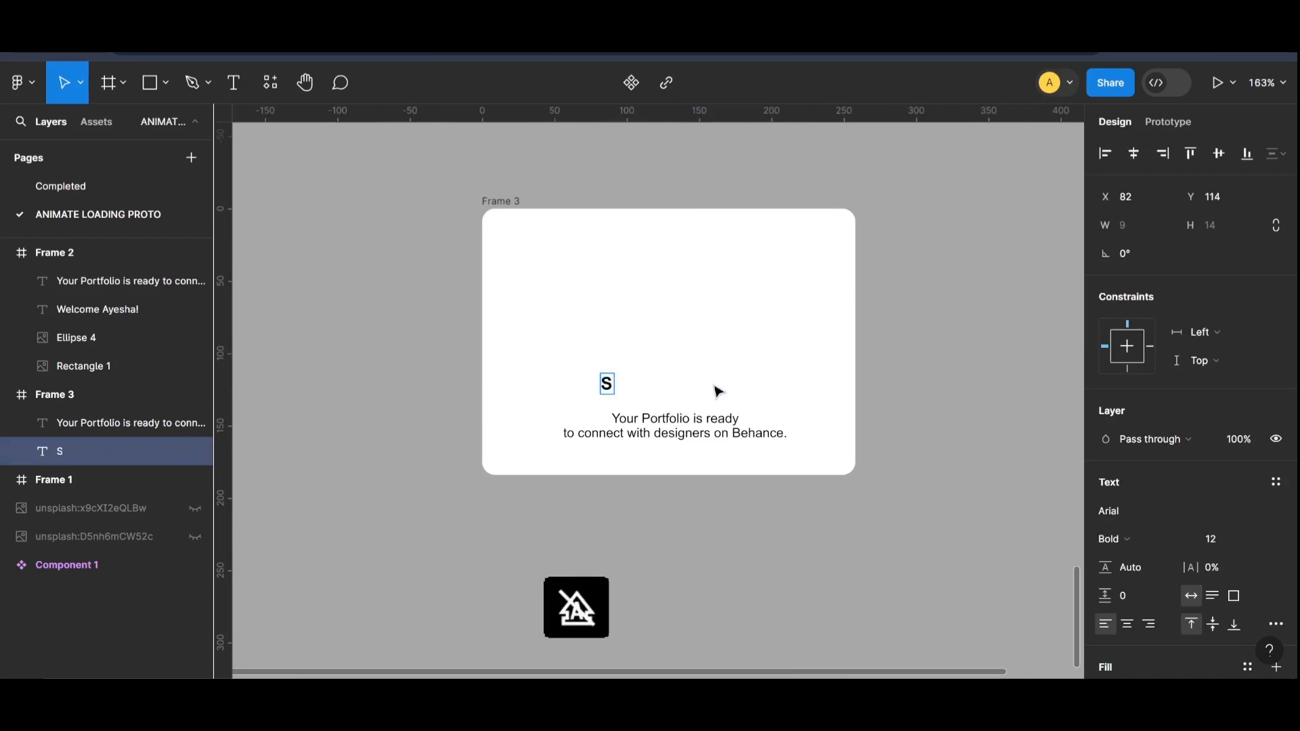
text(ecure a P)
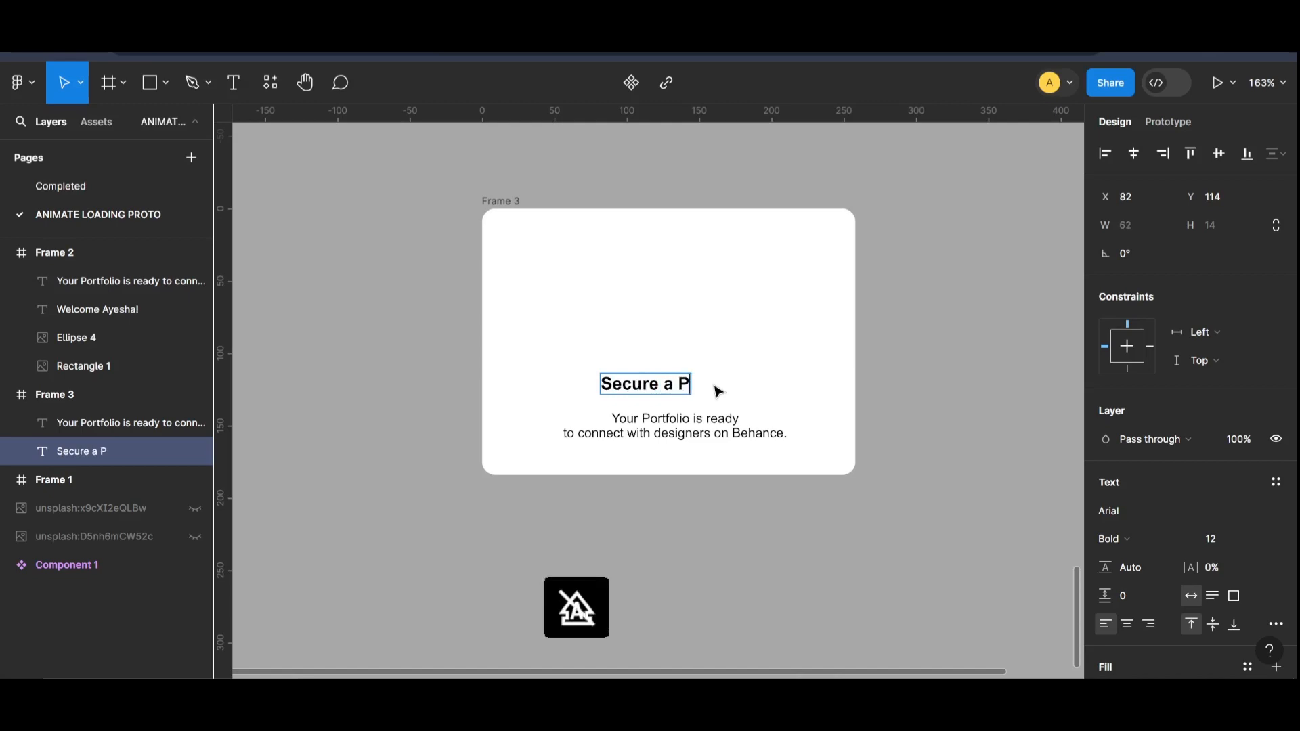
text(assword)
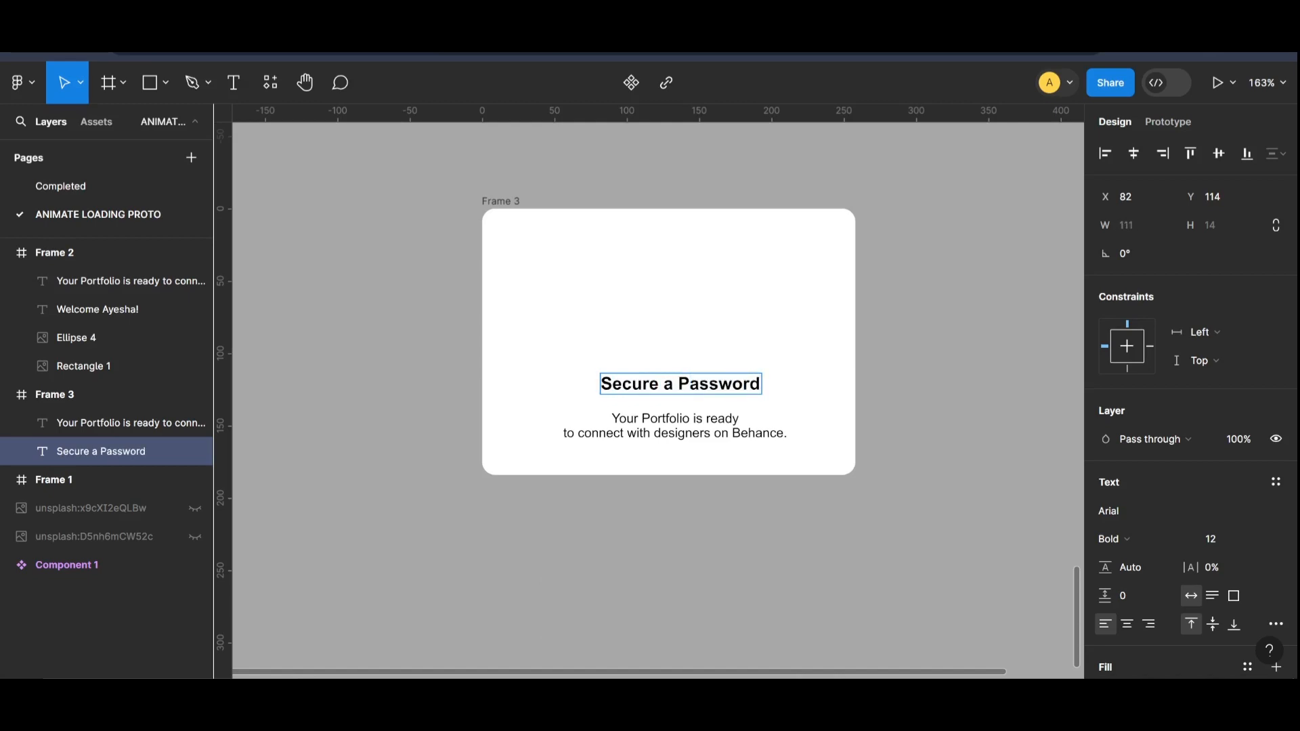
text(S)
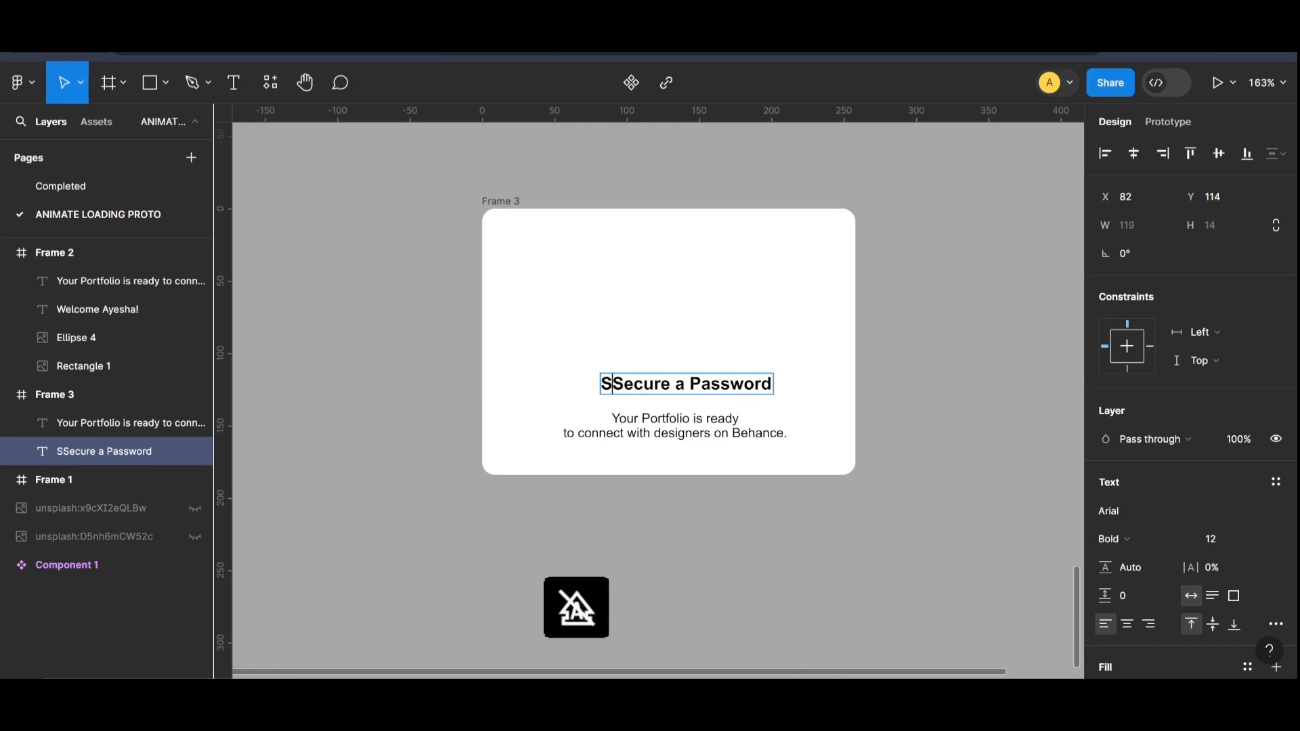
text(et a)
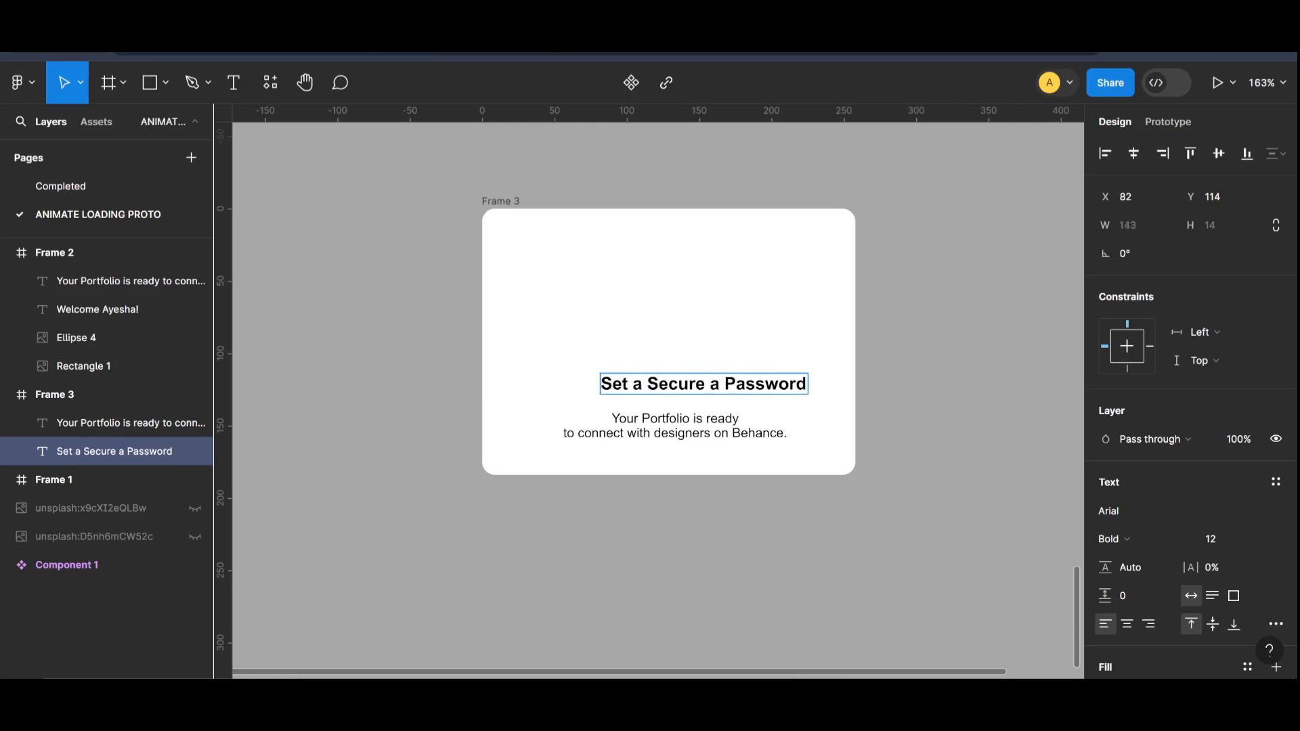
key(BackSpace)
key(BackSpace)
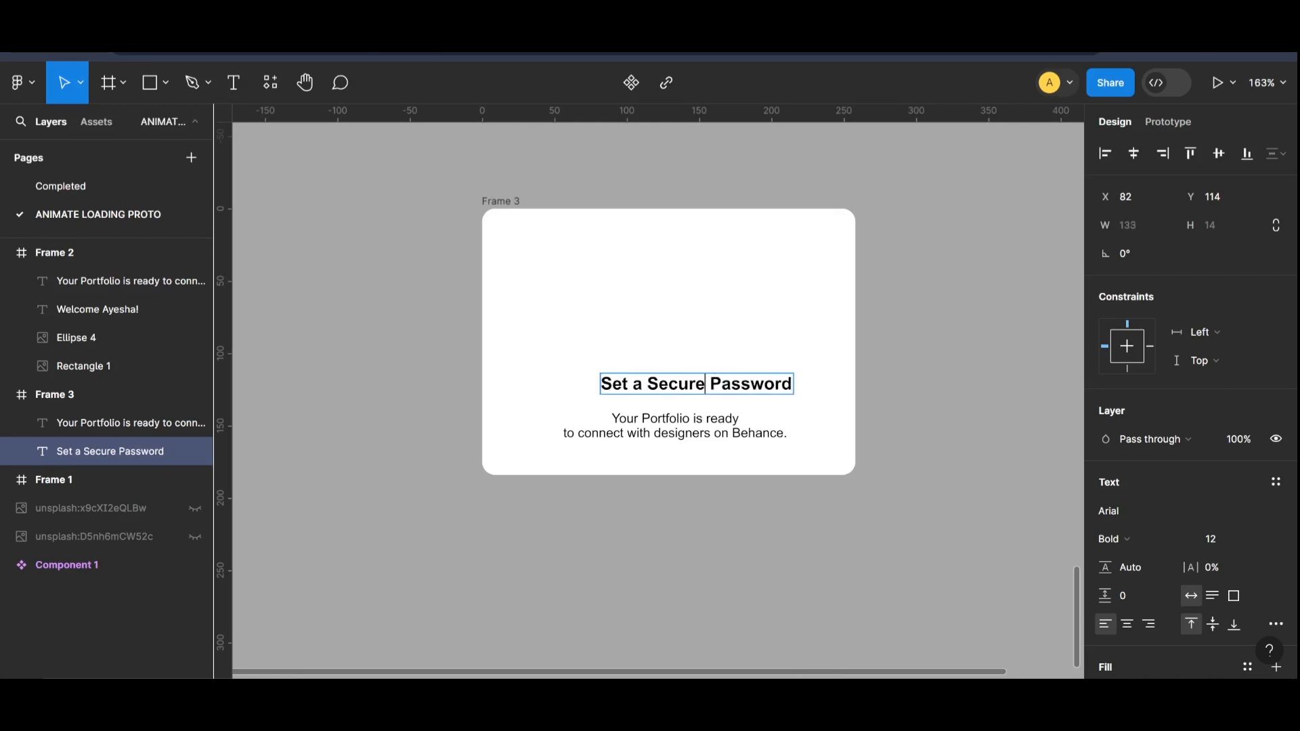
key(Delete)
key(Escape)
drag(778, 390, 695, 271)
click(769, 296)
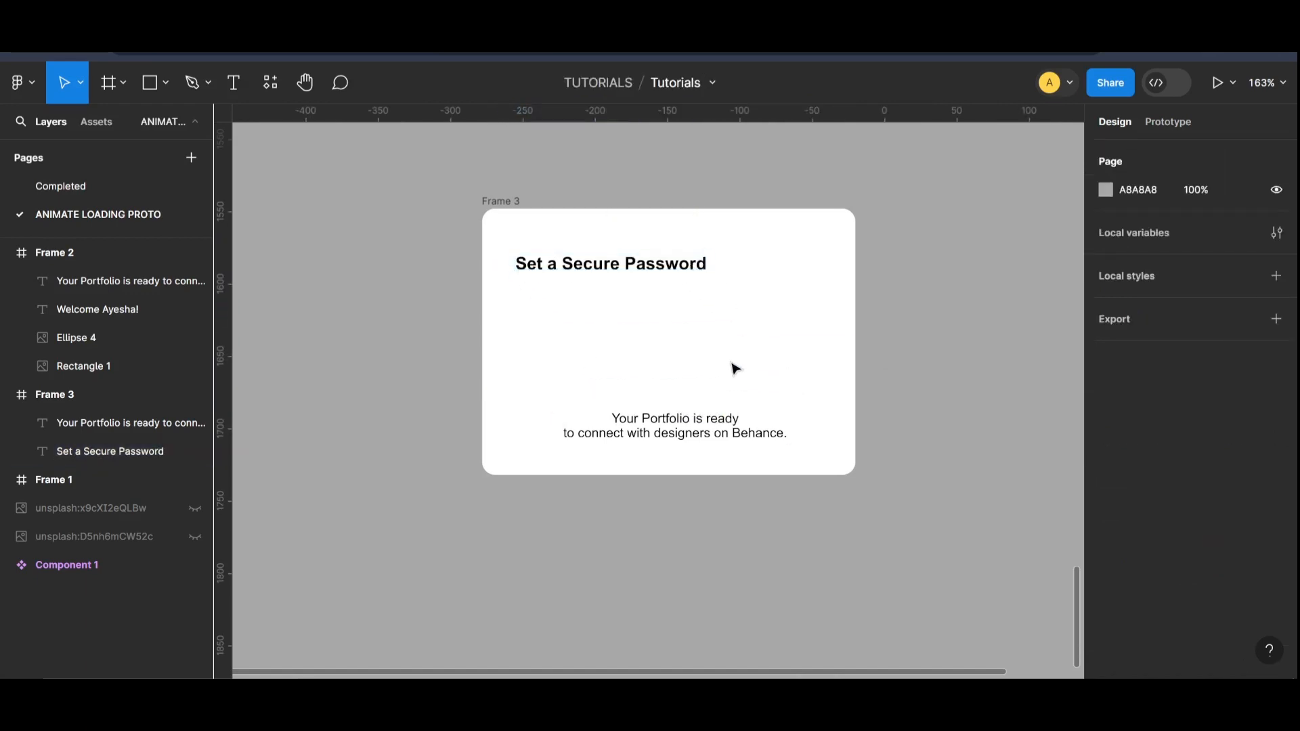
Step: Draw a grey 206 × 23 rectangle beneath the heading at X 23, Y 55 and set its corner radius to 5
click(151, 83)
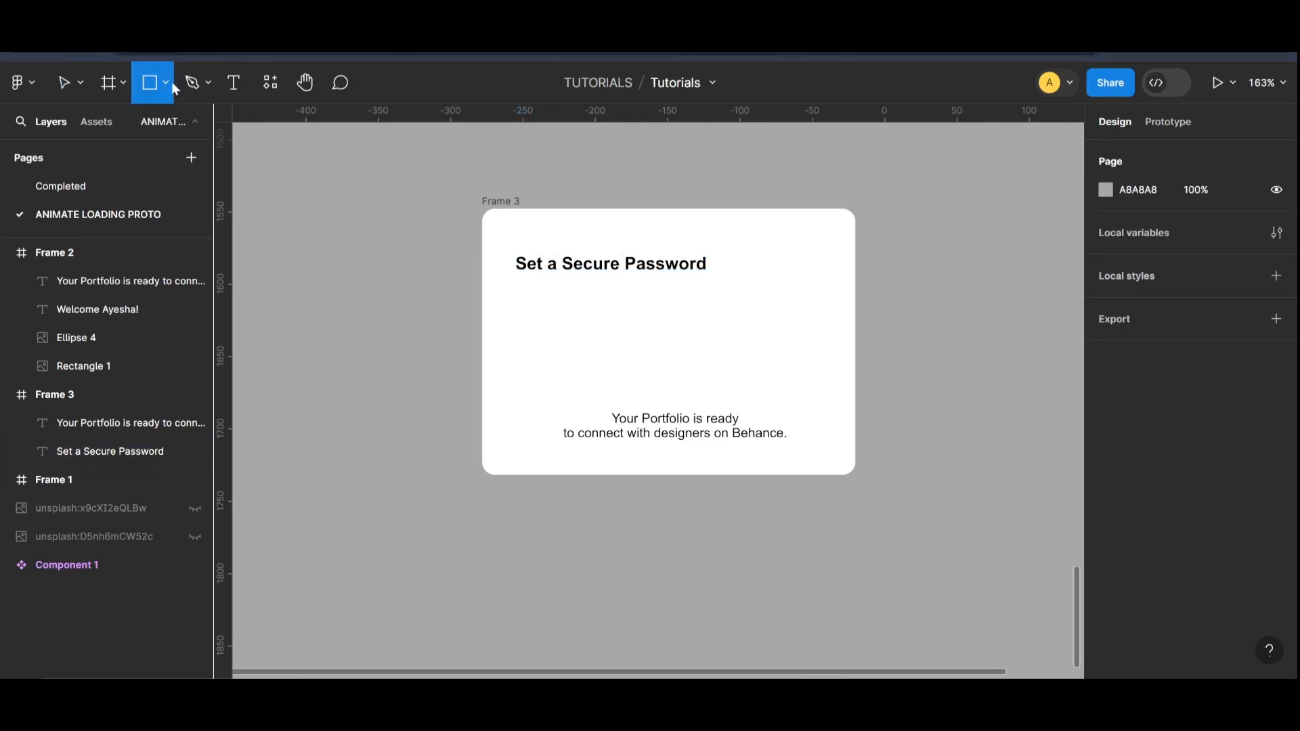
click(166, 83)
click(163, 129)
drag(519, 299, 812, 304)
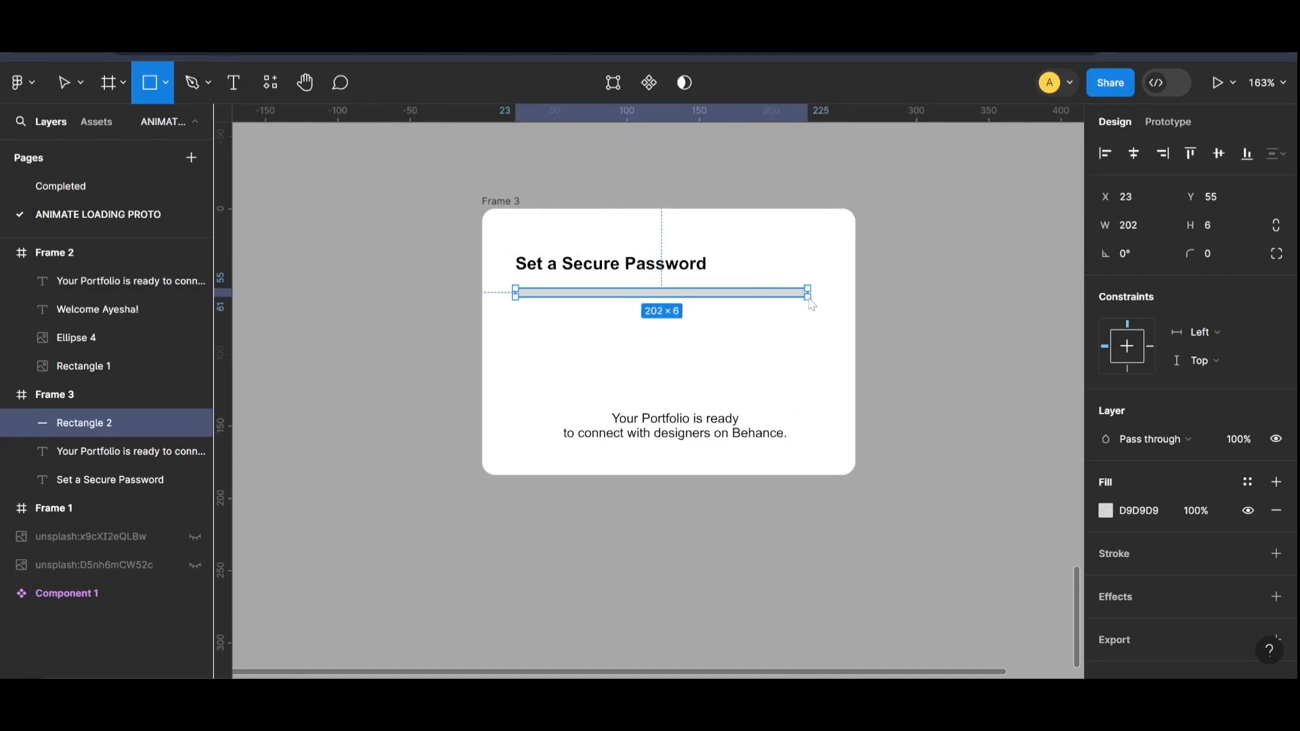
drag(812, 305, 817, 330)
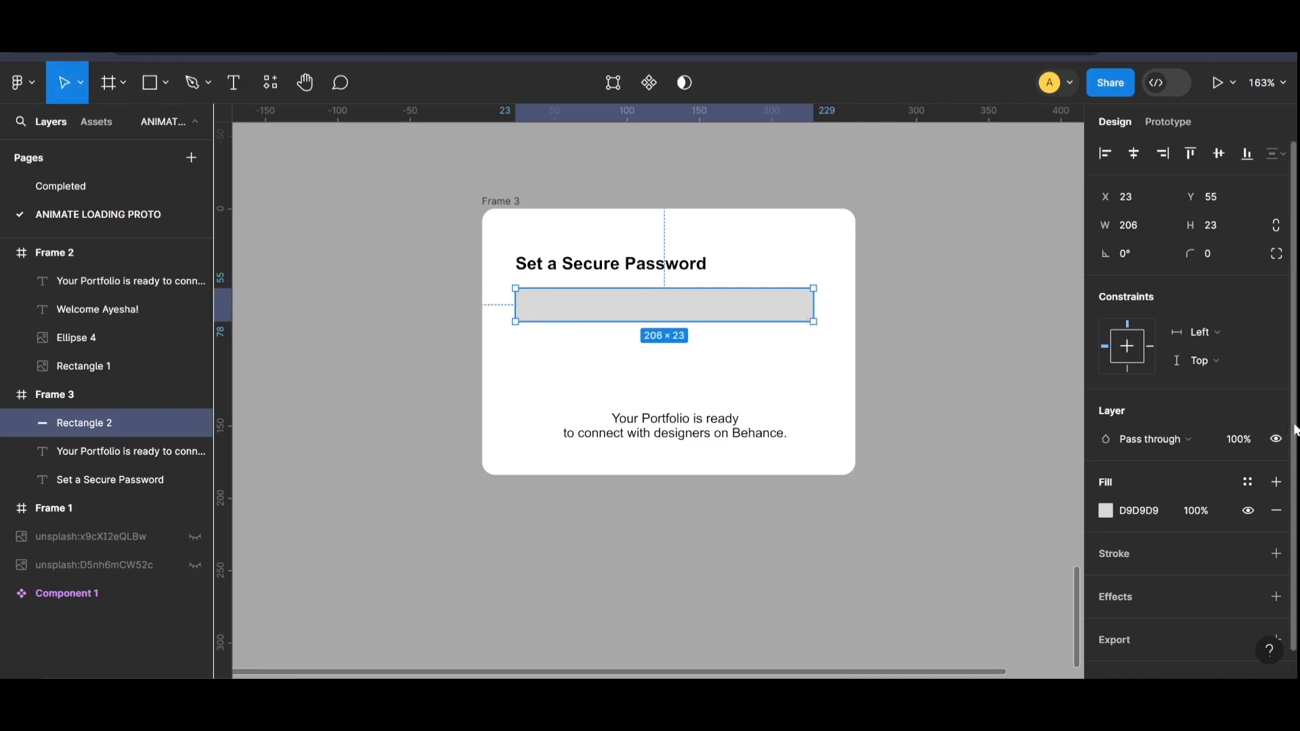
text(5)
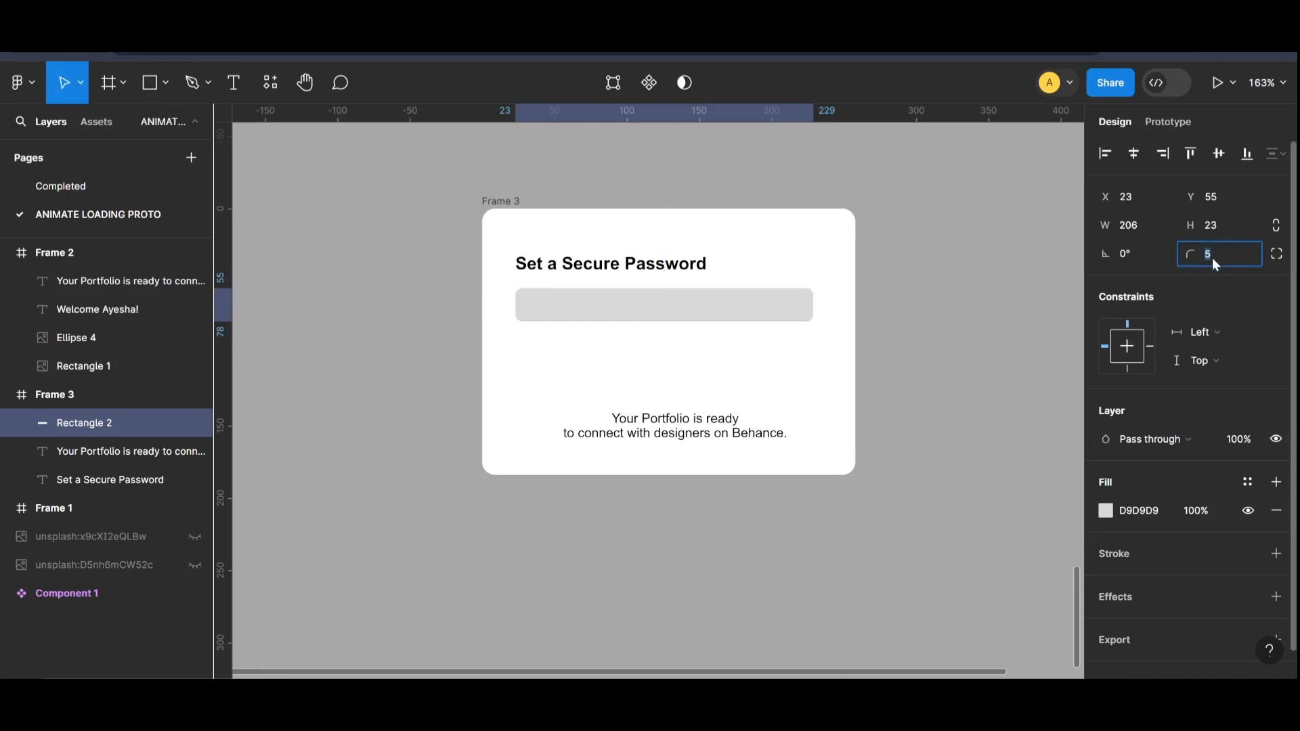
Step: Stack the rounded bar and a duplicate of it in the card's lower half, and move the portfolio text under the heading
click(754, 318)
drag(754, 319, 757, 377)
drag(713, 434, 684, 313)
drag(691, 377, 712, 435)
click(951, 401)
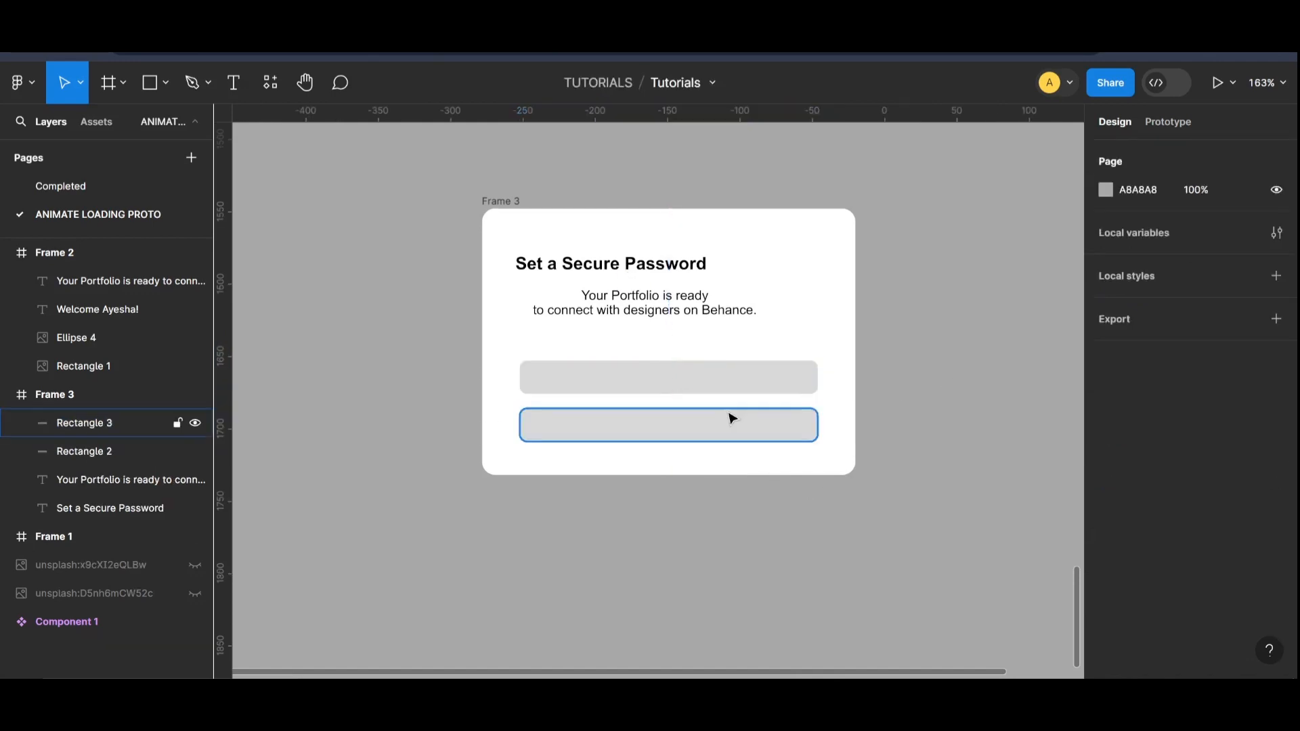
Step: Change the text under the heading to "Secure your Portfolio and get ready to connect with designers on Behance." and align it left with the heading
double_click(674, 313)
click(674, 311)
triple_click(674, 312)
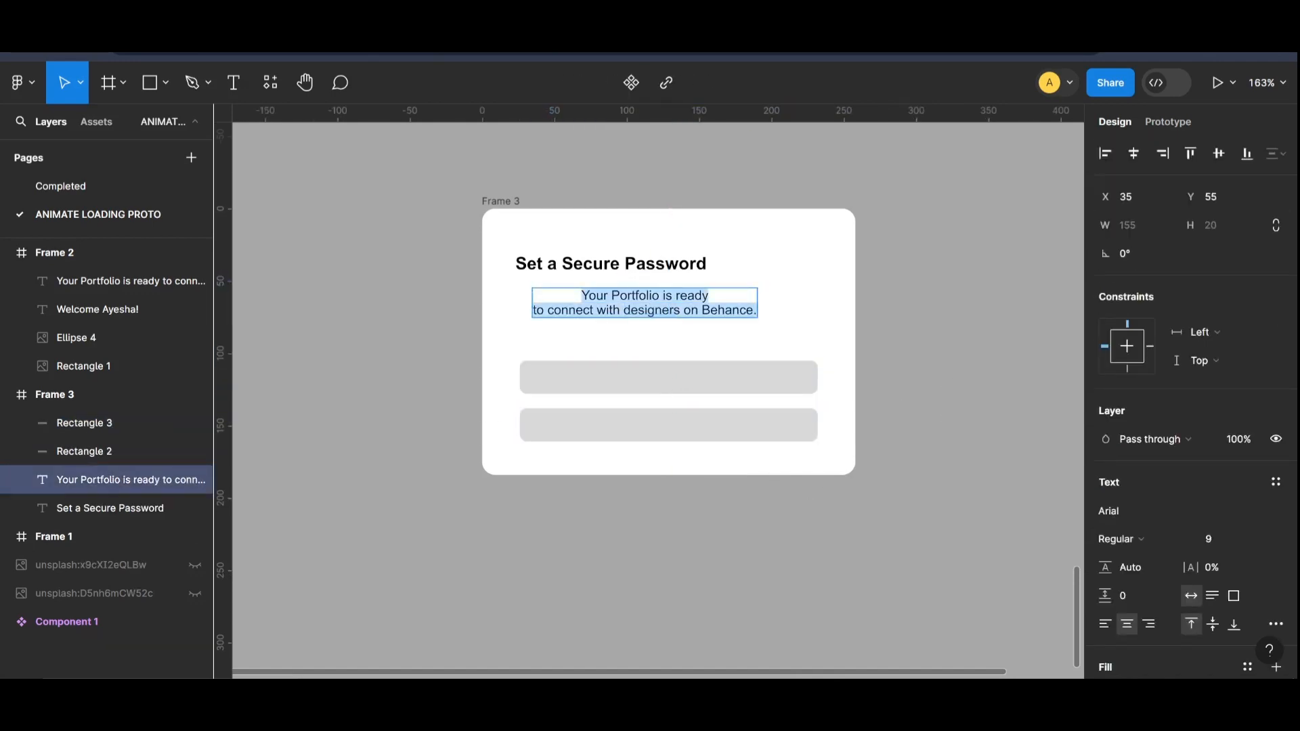
double_click(674, 312)
drag(757, 311, 535, 297)
Step: Find the Iconify plugin and run it
click(270, 83)
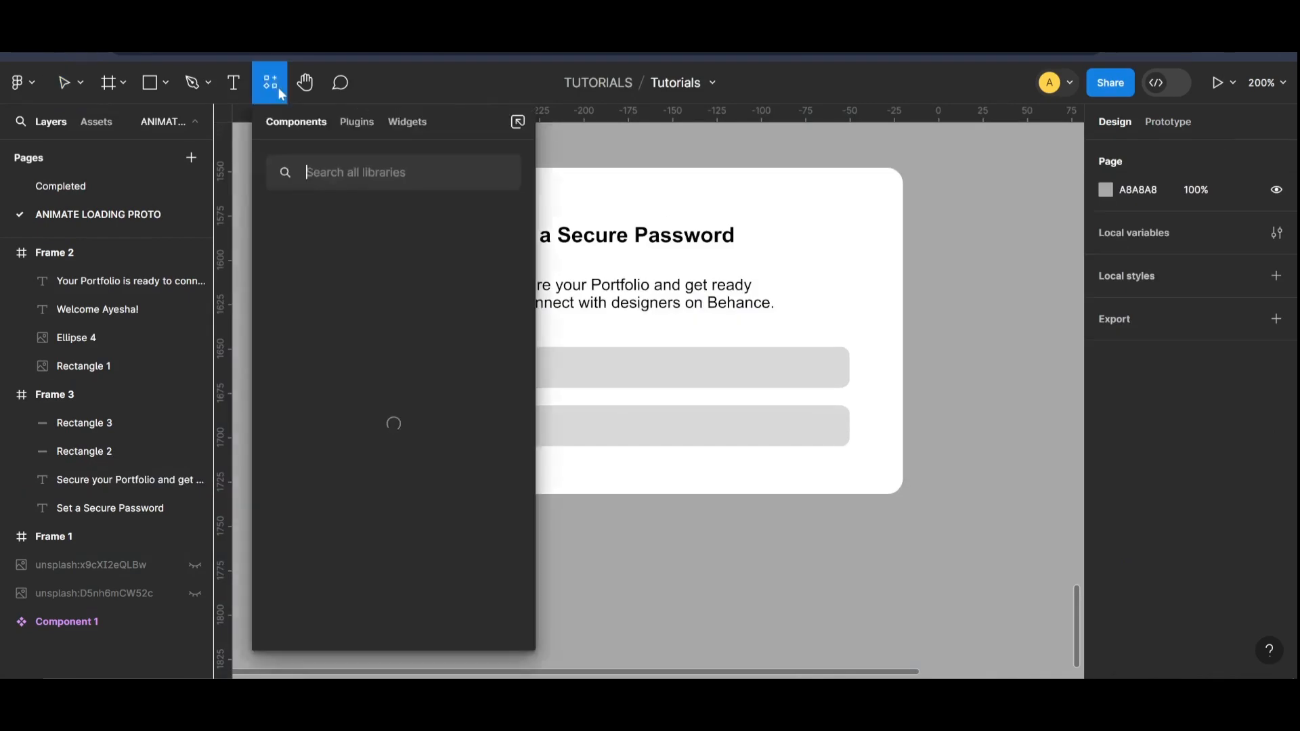
click(349, 123)
scroll(383, 352, down, 2)
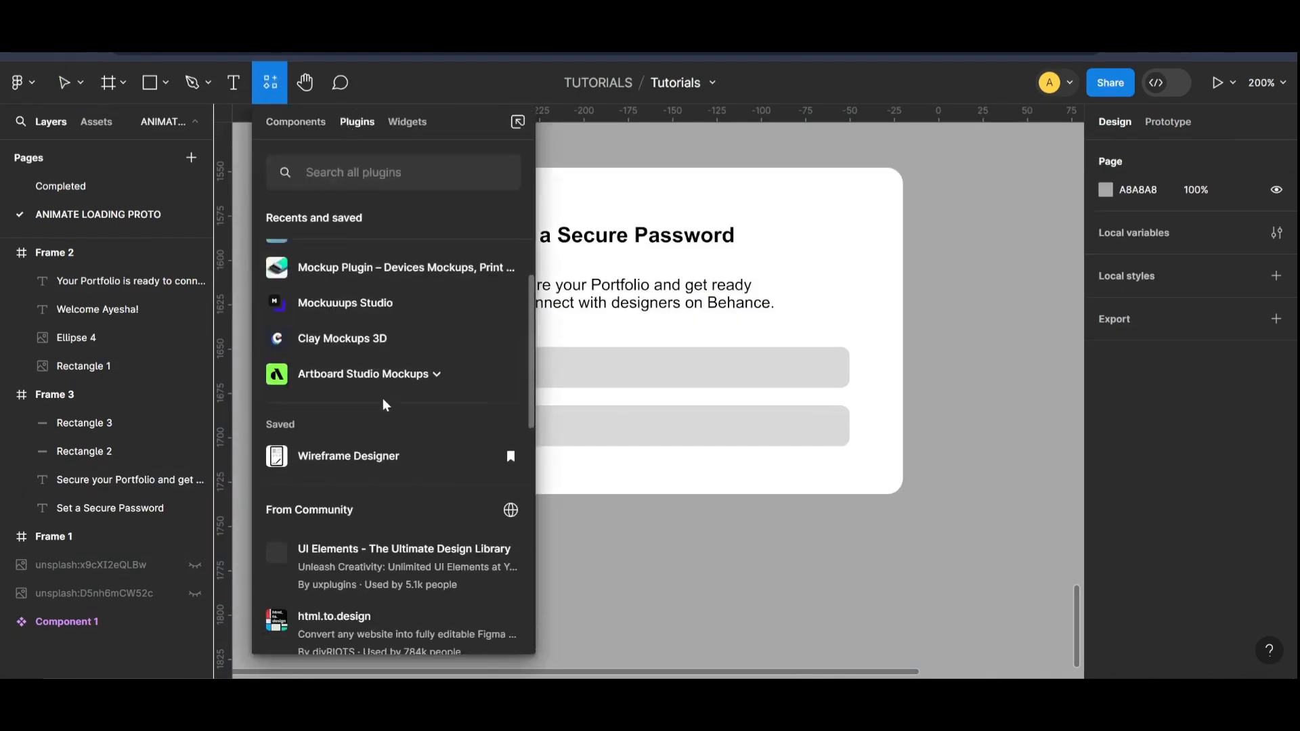
scroll(365, 311, up, 2)
text(ic)
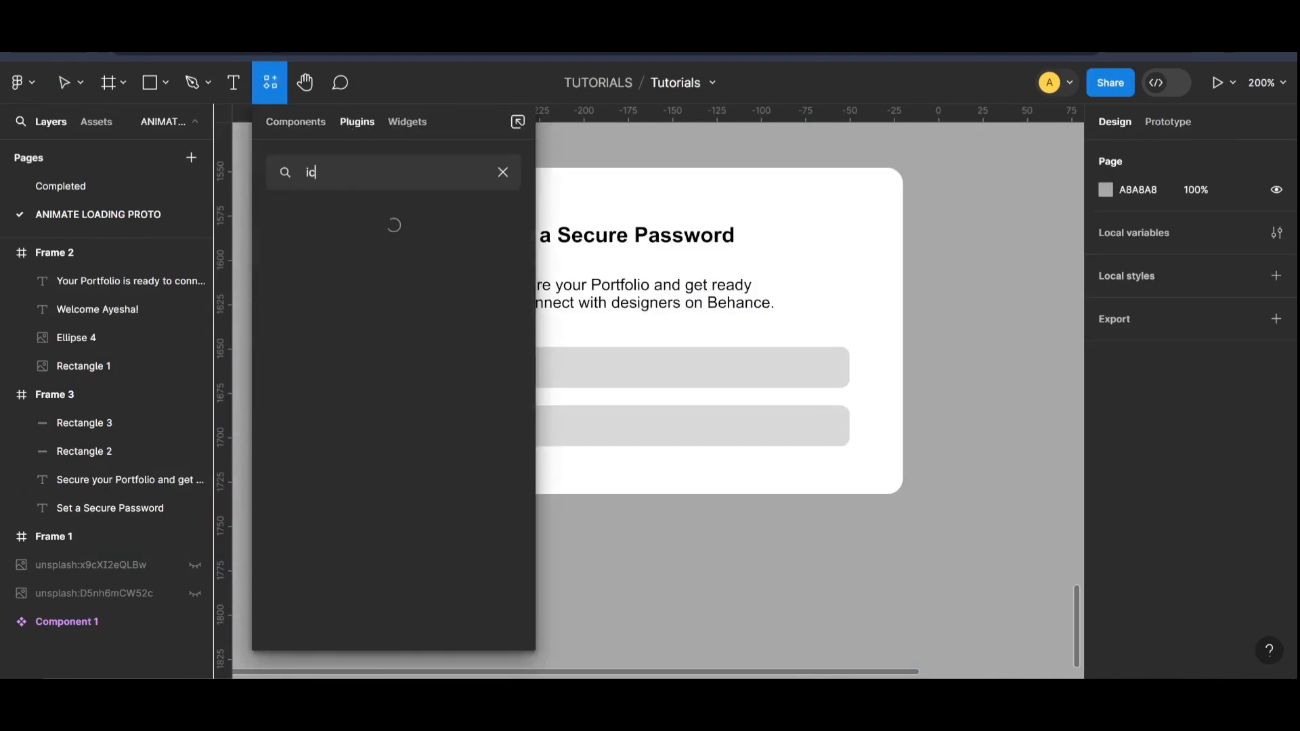
click(380, 284)
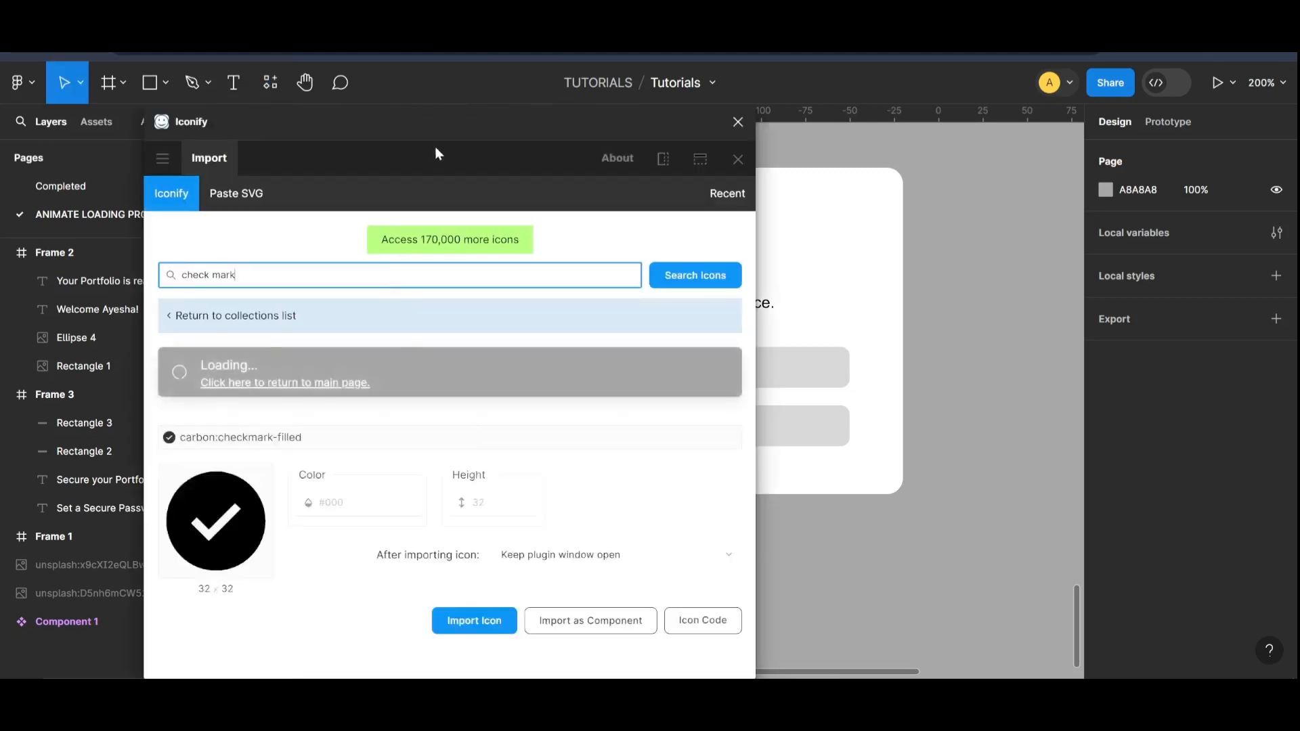
Step: Look through the check mark icons, search the icon library for "password" and examine those icons
scroll(285, 339, down, 6)
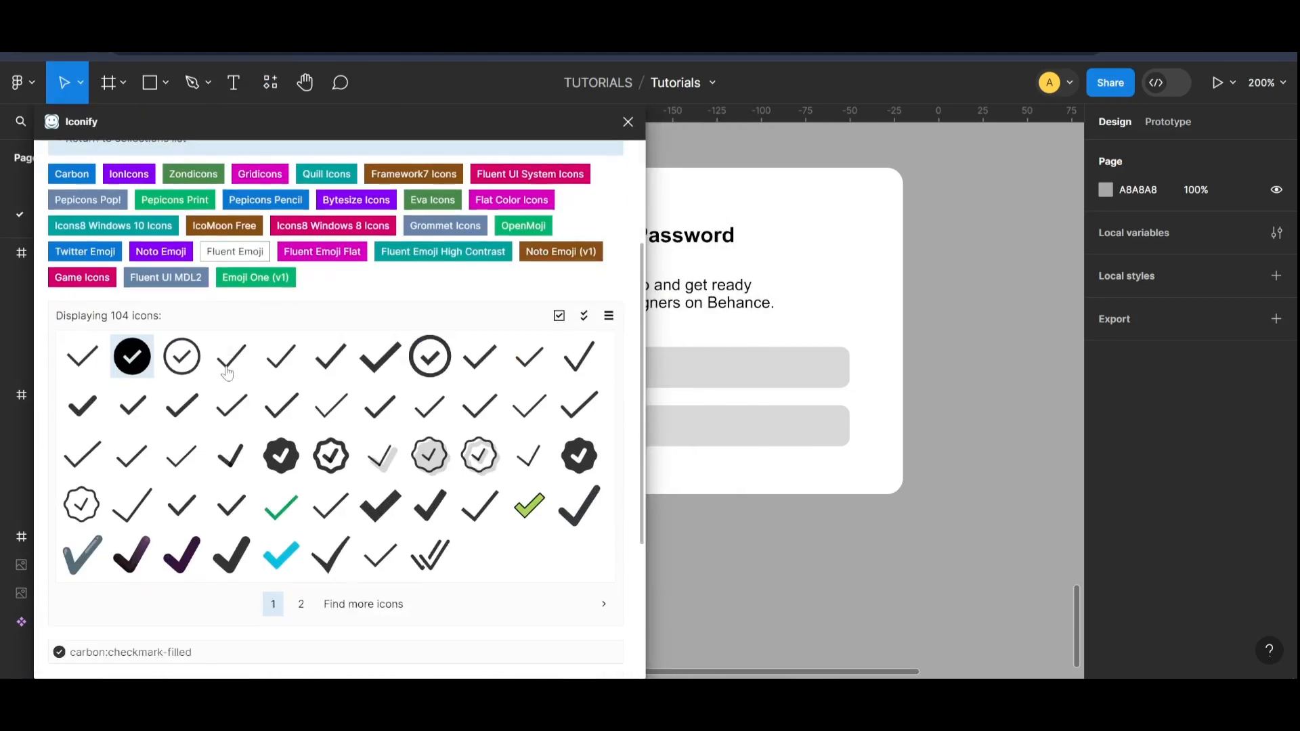
scroll(318, 320, up, 6)
drag(152, 276, 2, 288)
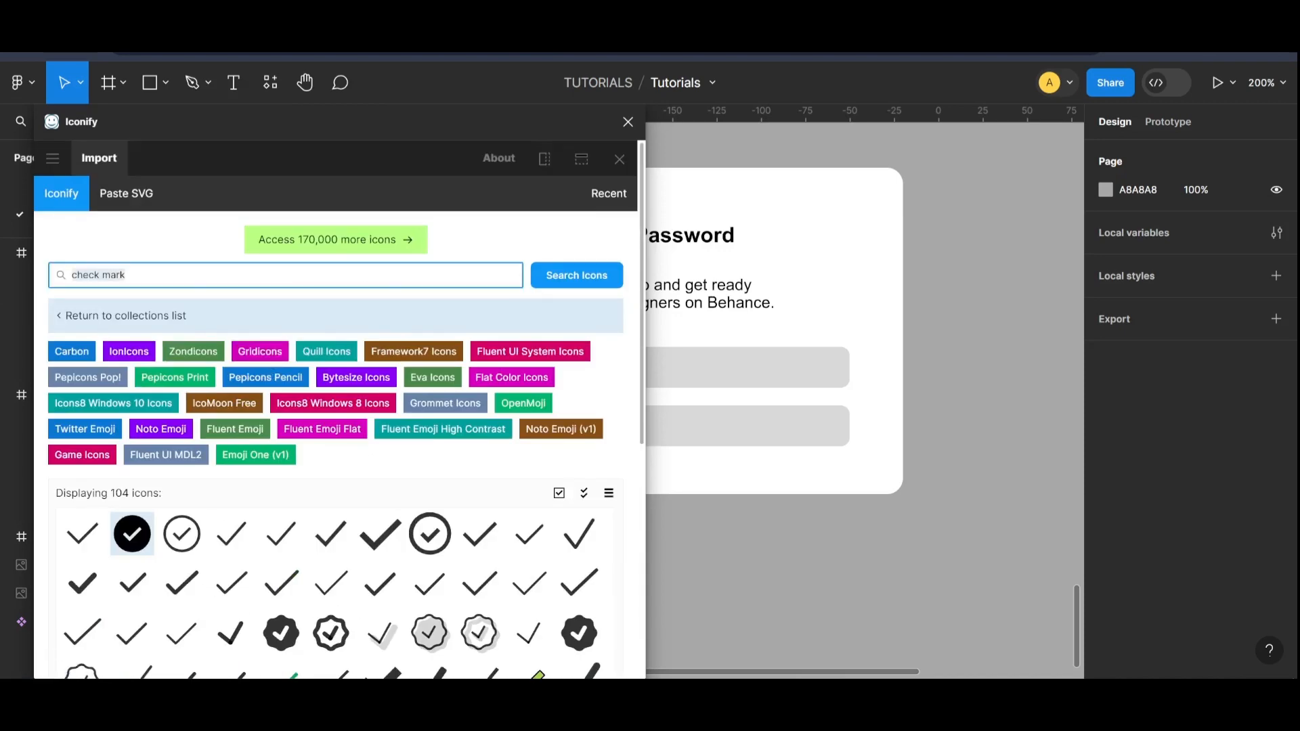
text(password)
key(Return)
scroll(361, 310, down, 5)
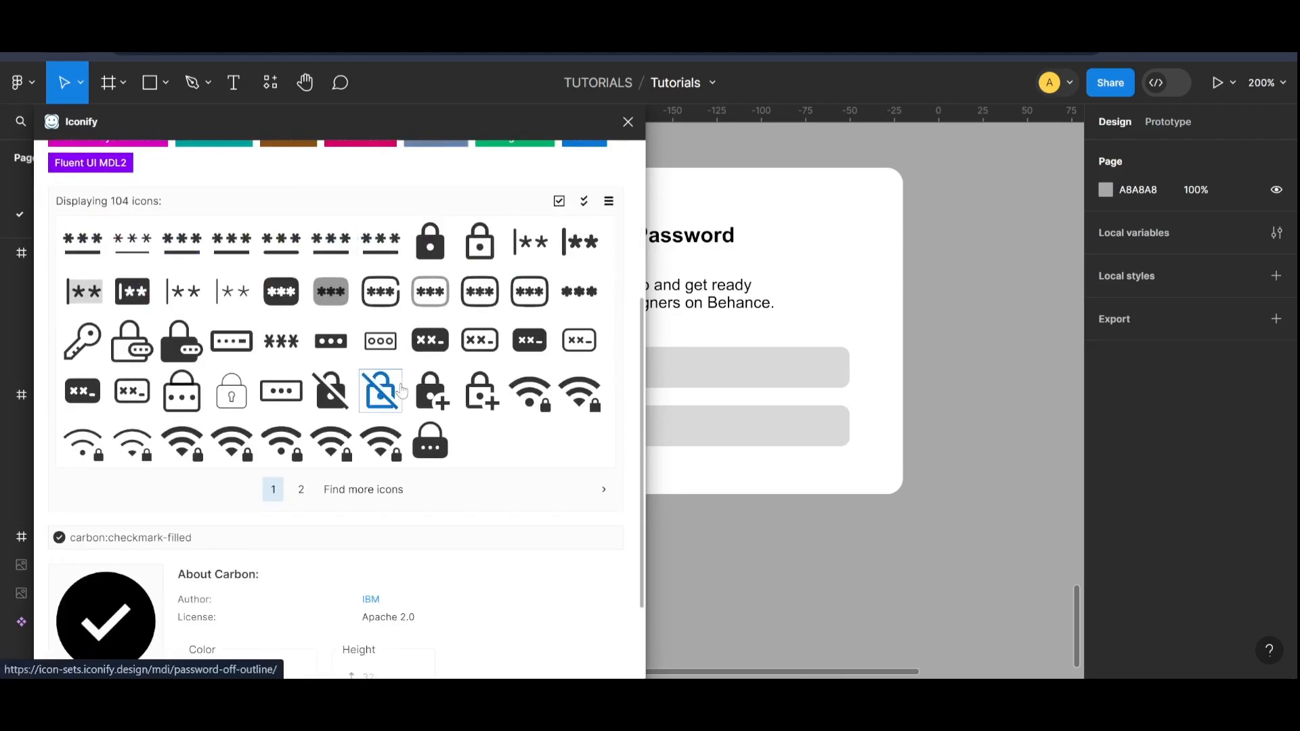
scroll(361, 311, up, 5)
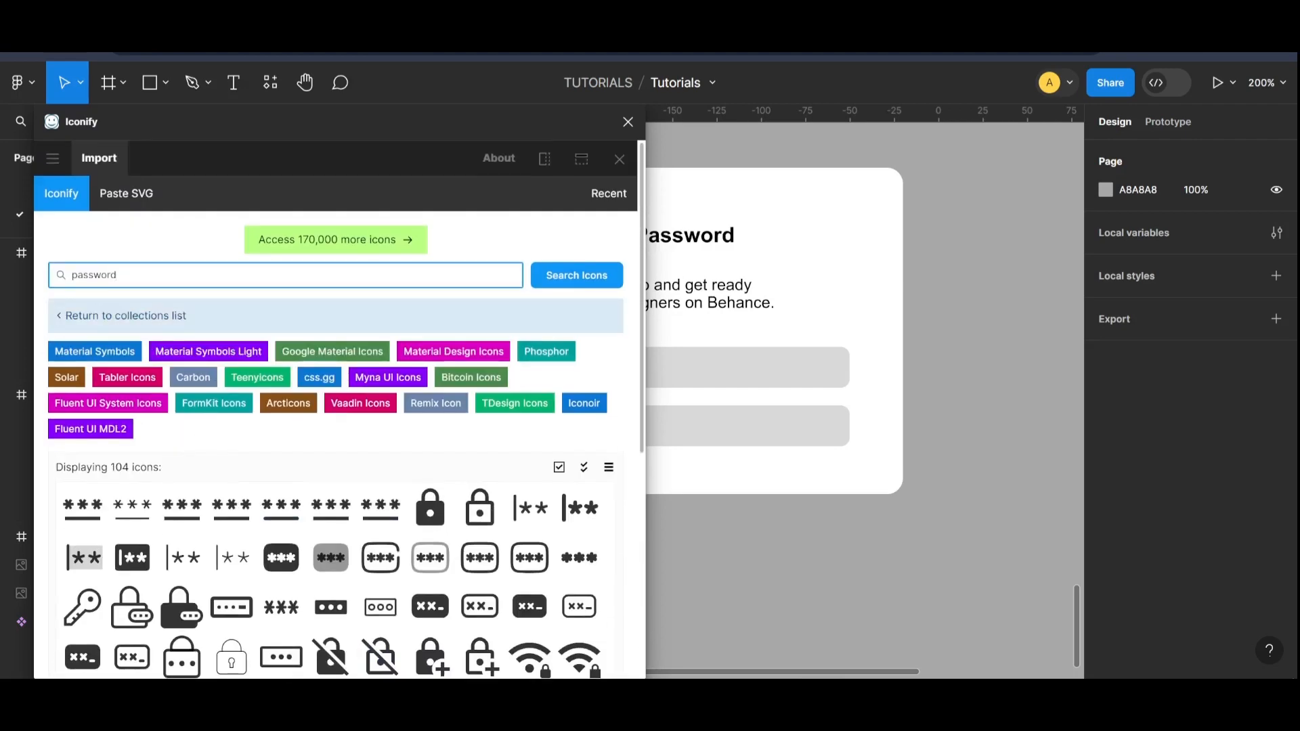
Step: Search the icon library for "eye" and examine the available icons
text(eye)
click(572, 270)
scroll(474, 351, down, 5)
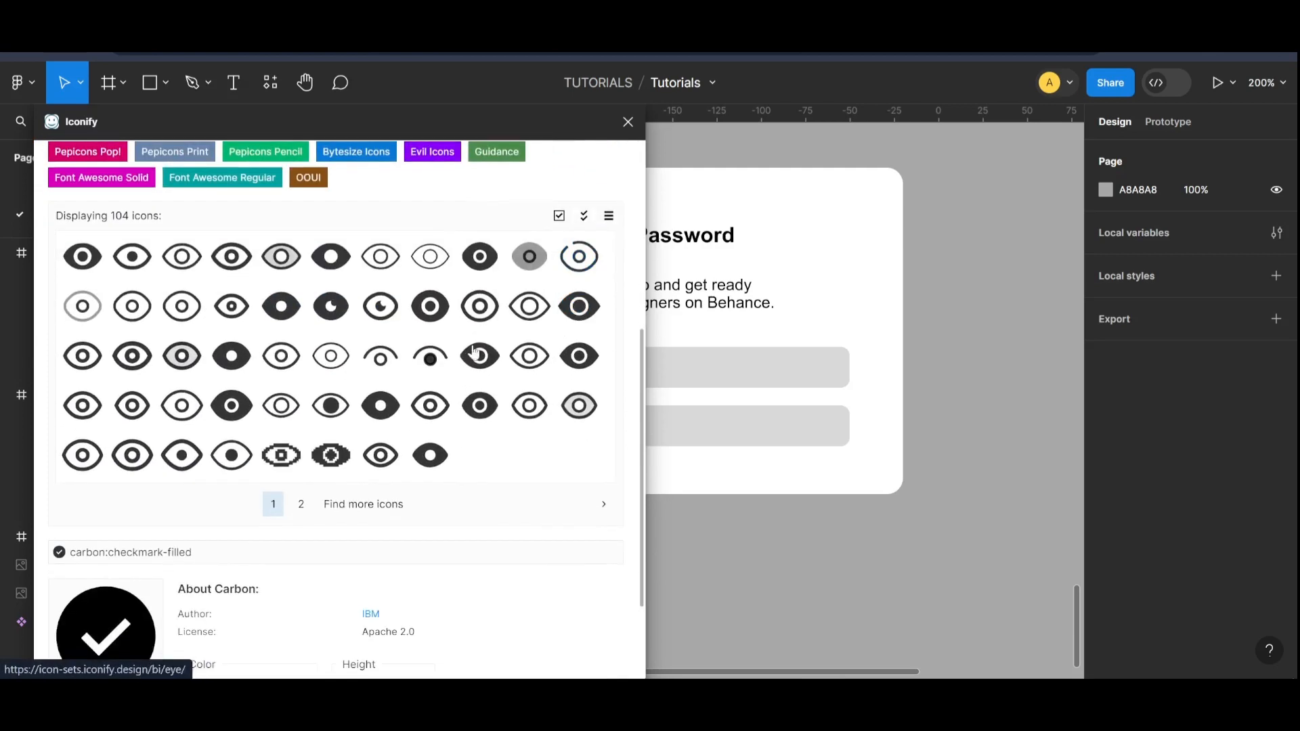
Step: Search for "closed eye", import the basil:eye-closed-outline icon at 24 × 24, and close the plugin
text(closed eye)
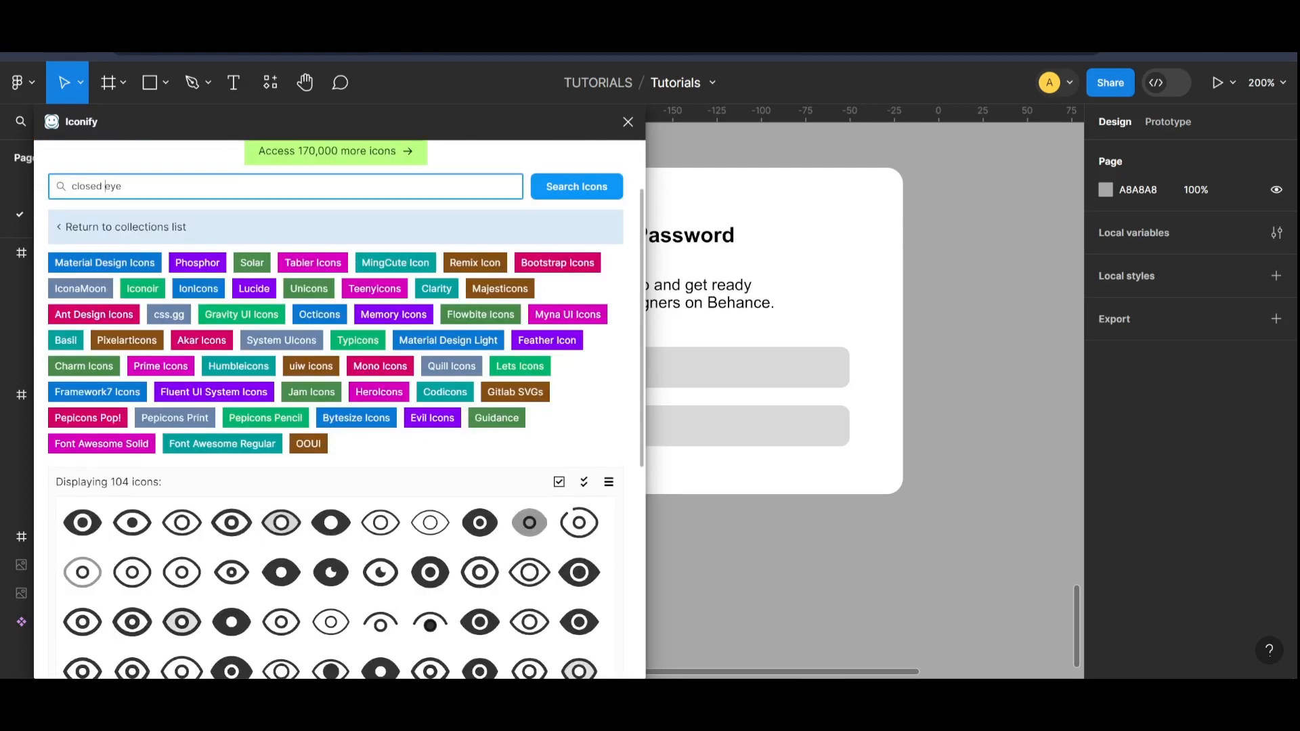
key(Return)
scroll(594, 409, down, 3)
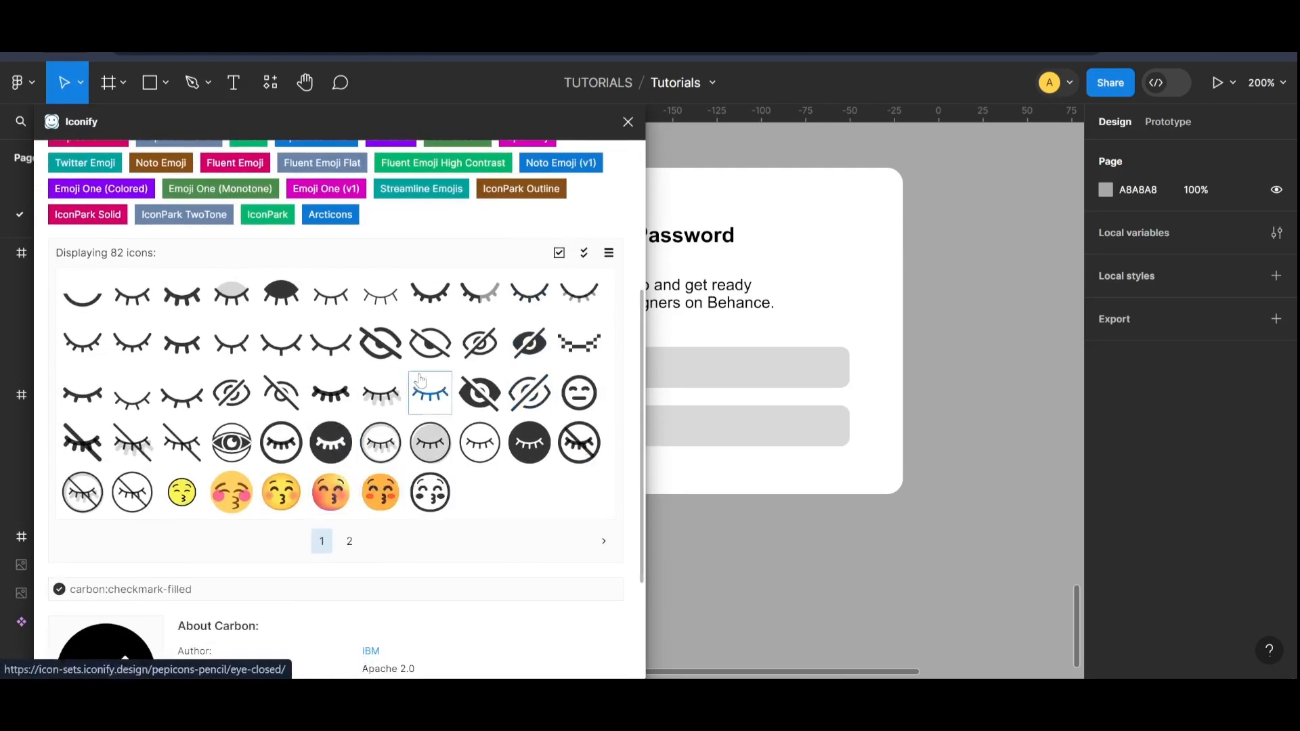
click(488, 358)
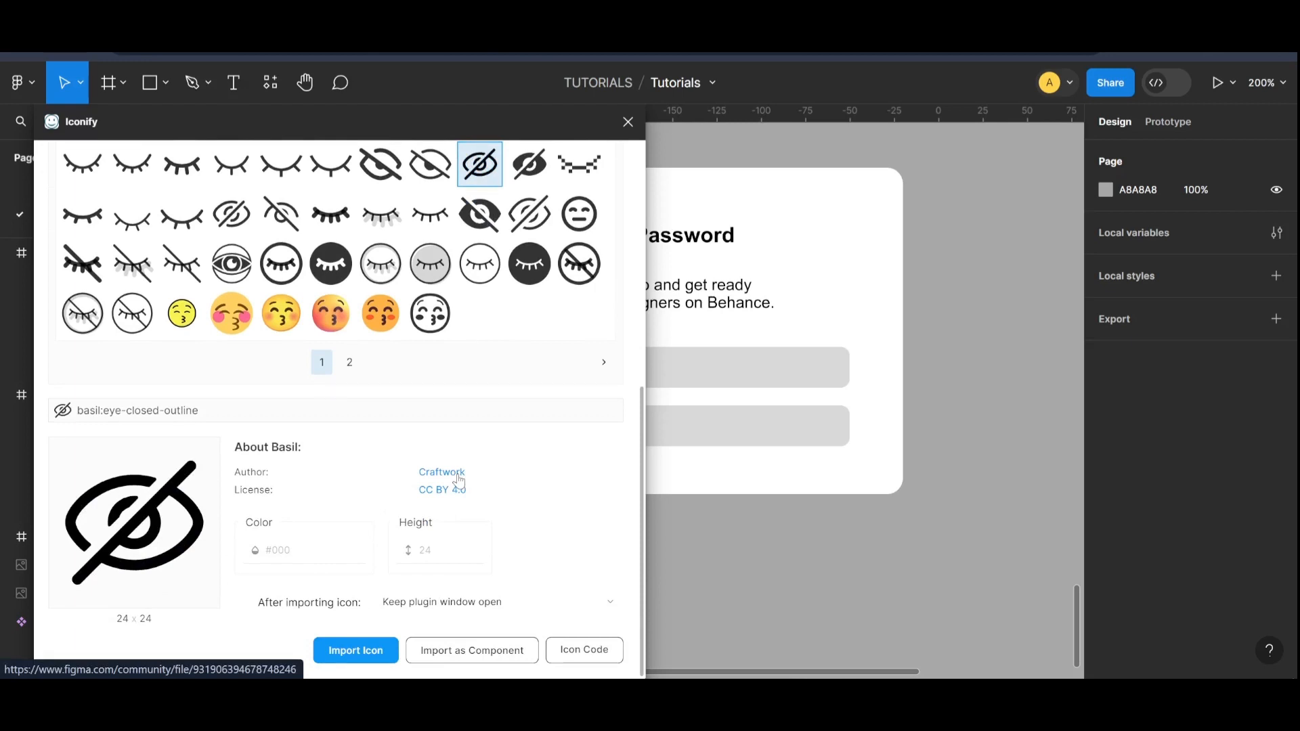
click(366, 654)
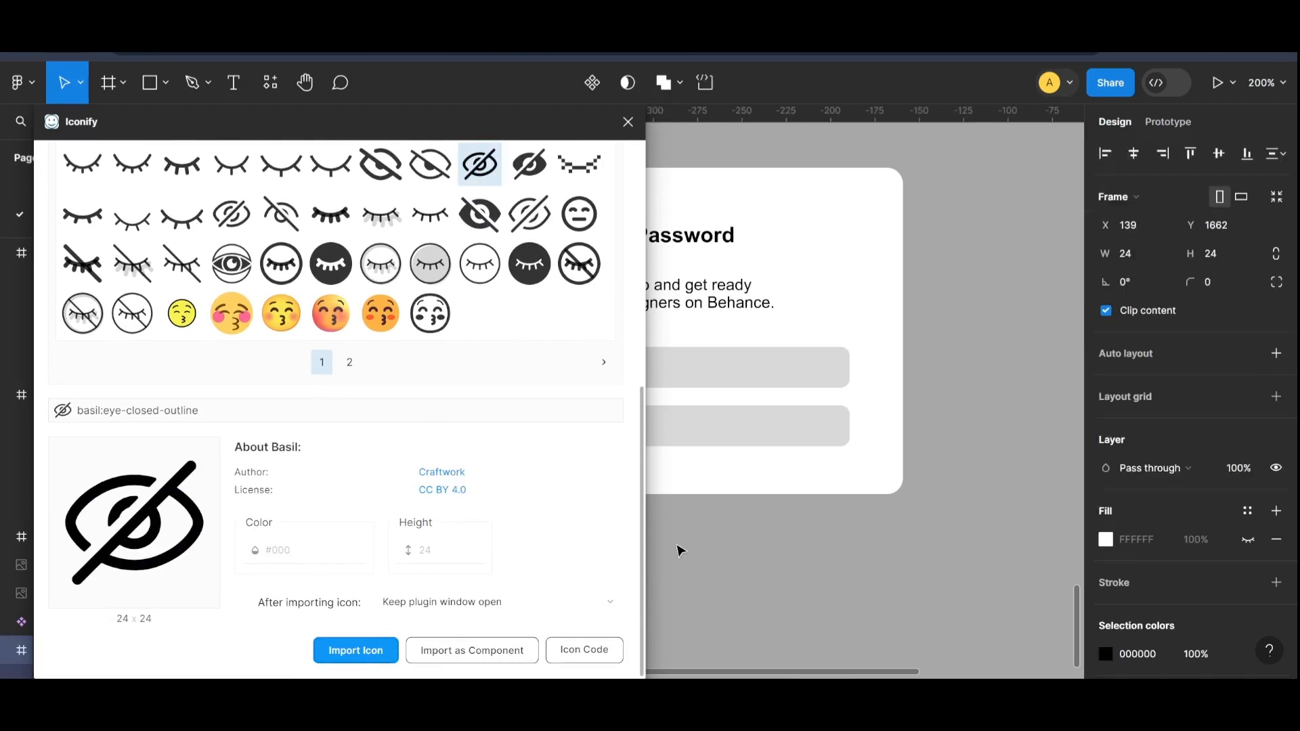
click(628, 122)
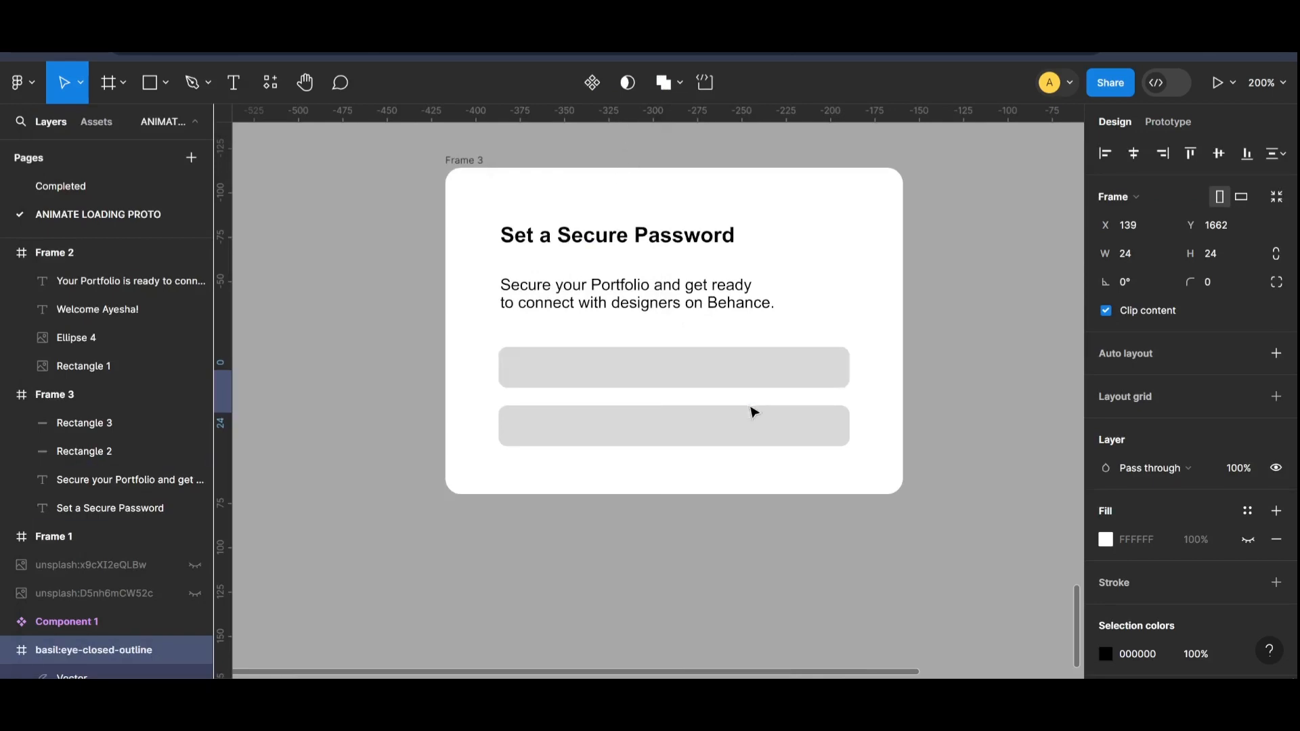
Step: Group the three vectors inside the imported closed-eye icon frame
key(shift+0)
double_click(935, 397)
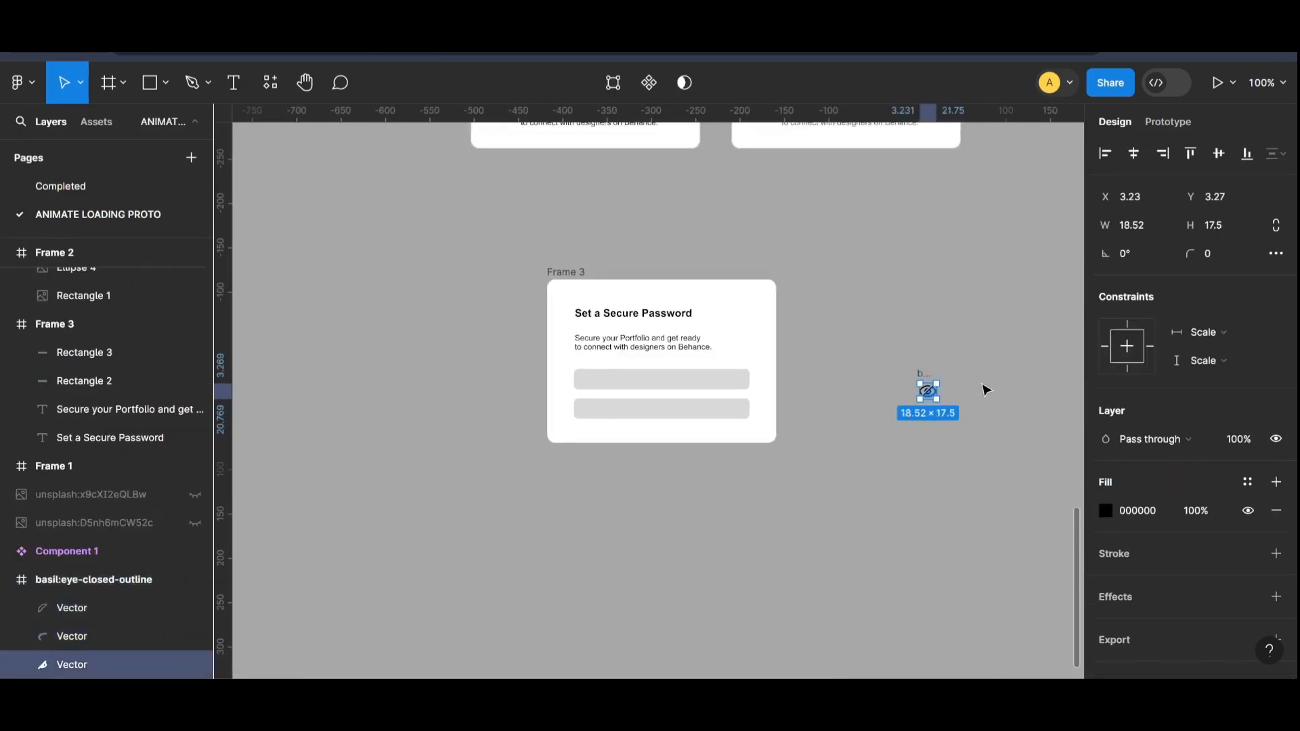
click(985, 386)
click(928, 386)
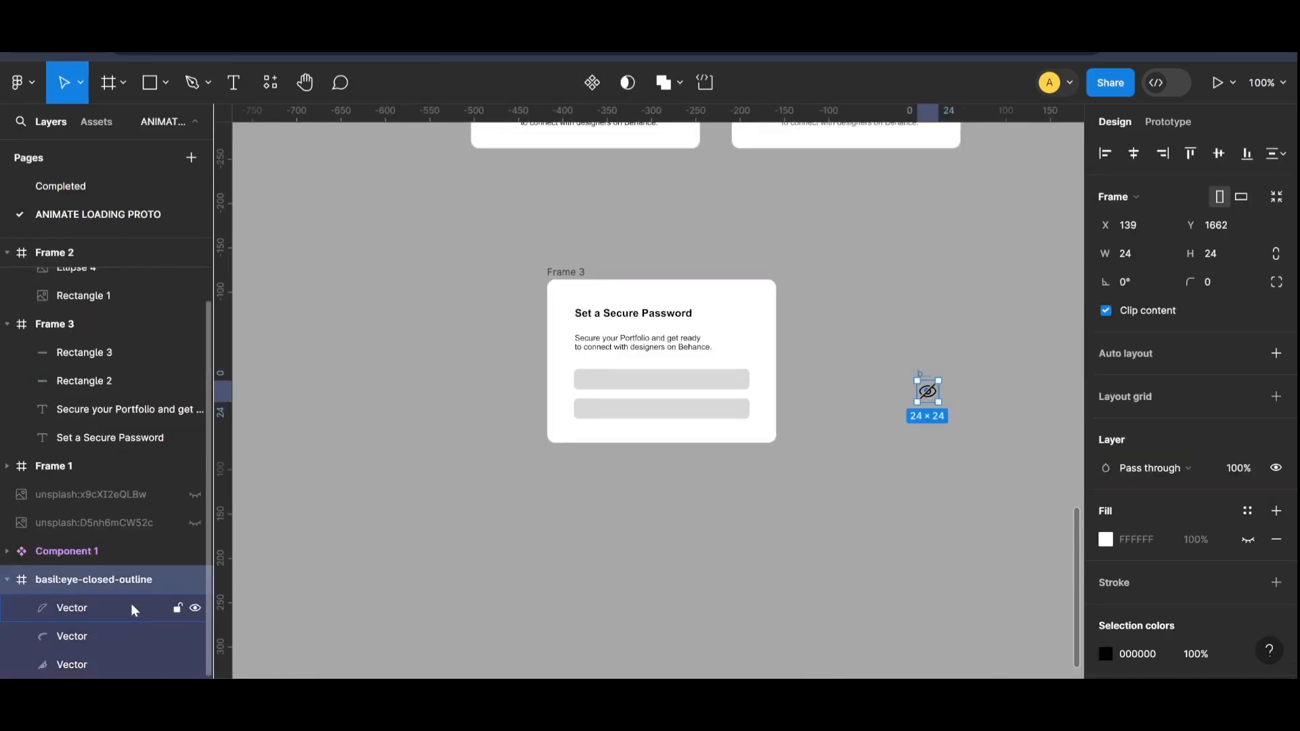
click(104, 604)
shift+click(103, 631)
click(111, 661)
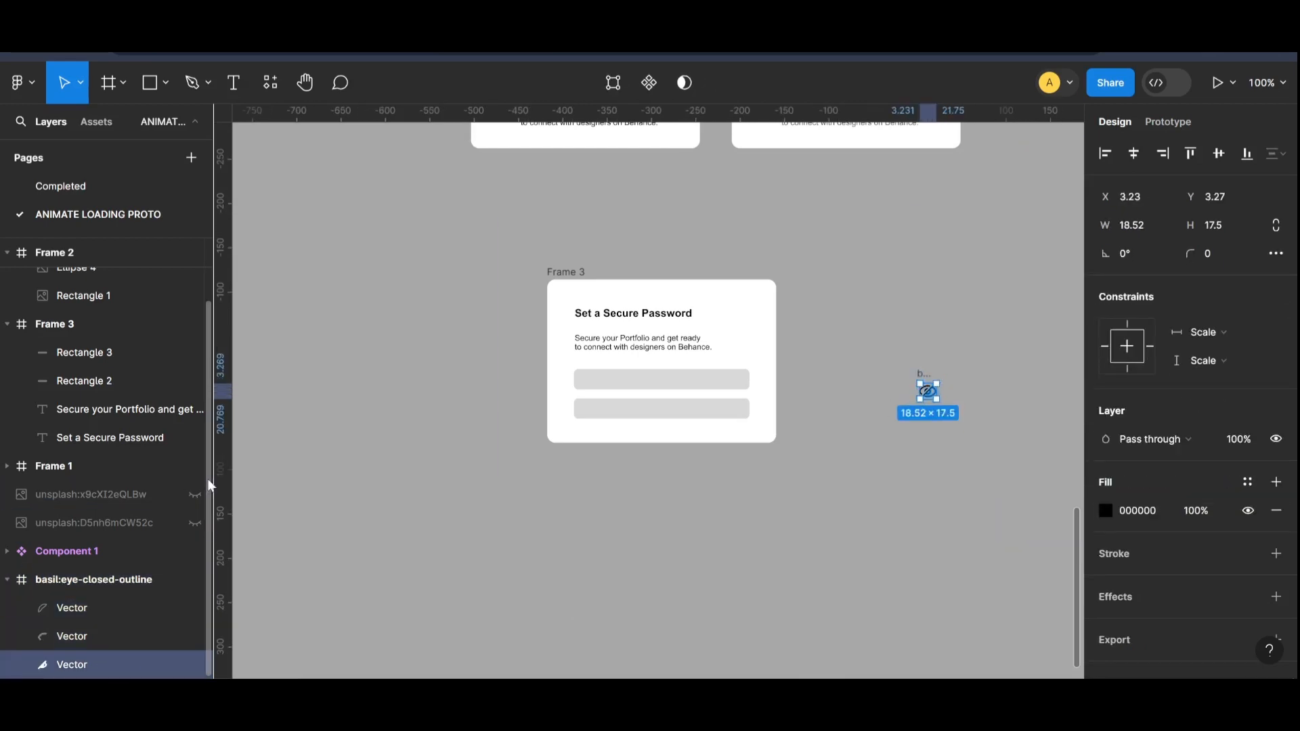
shift+click(87, 637)
shift+click(89, 615)
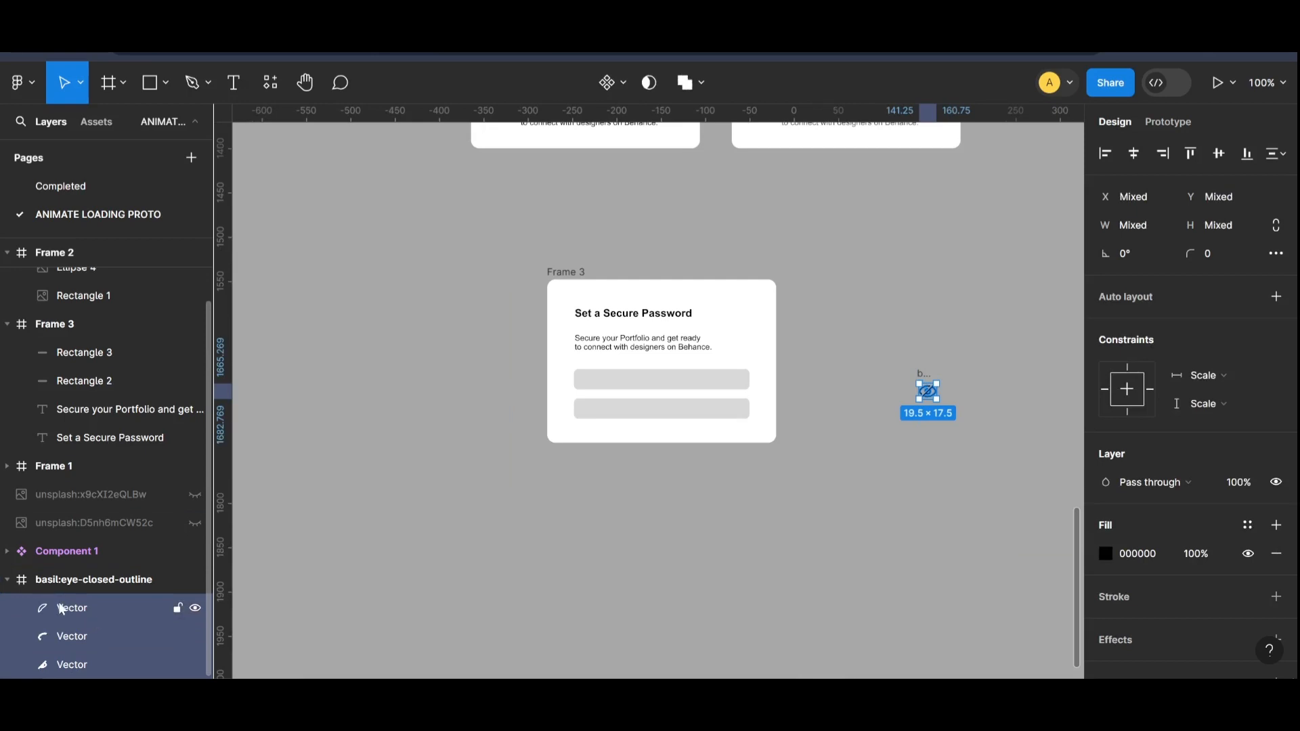
key(ctrl+g)
Step: Move the grouped eye icon out of its frame towards the password card and delete the empty basil:eye-closed-outline frame
drag(932, 394, 874, 444)
click(915, 377)
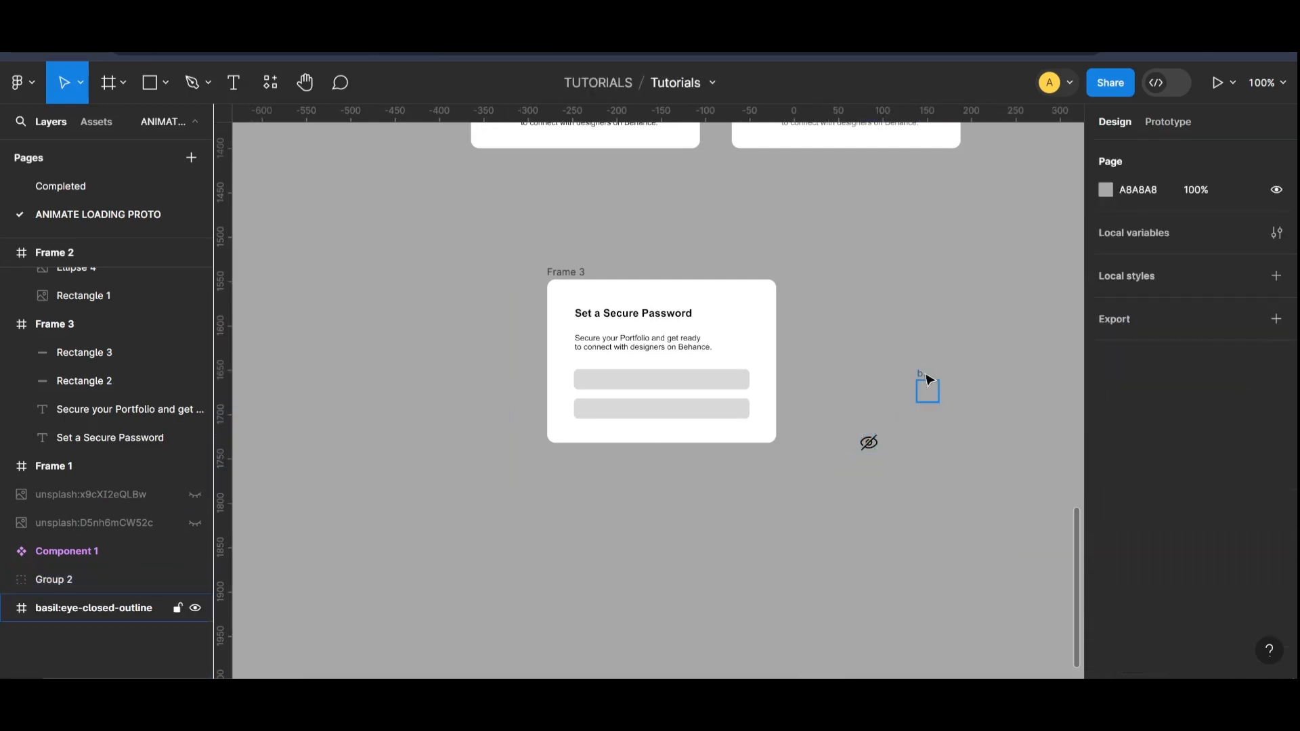
click(926, 378)
key(Delete)
key(ctrl+plus)
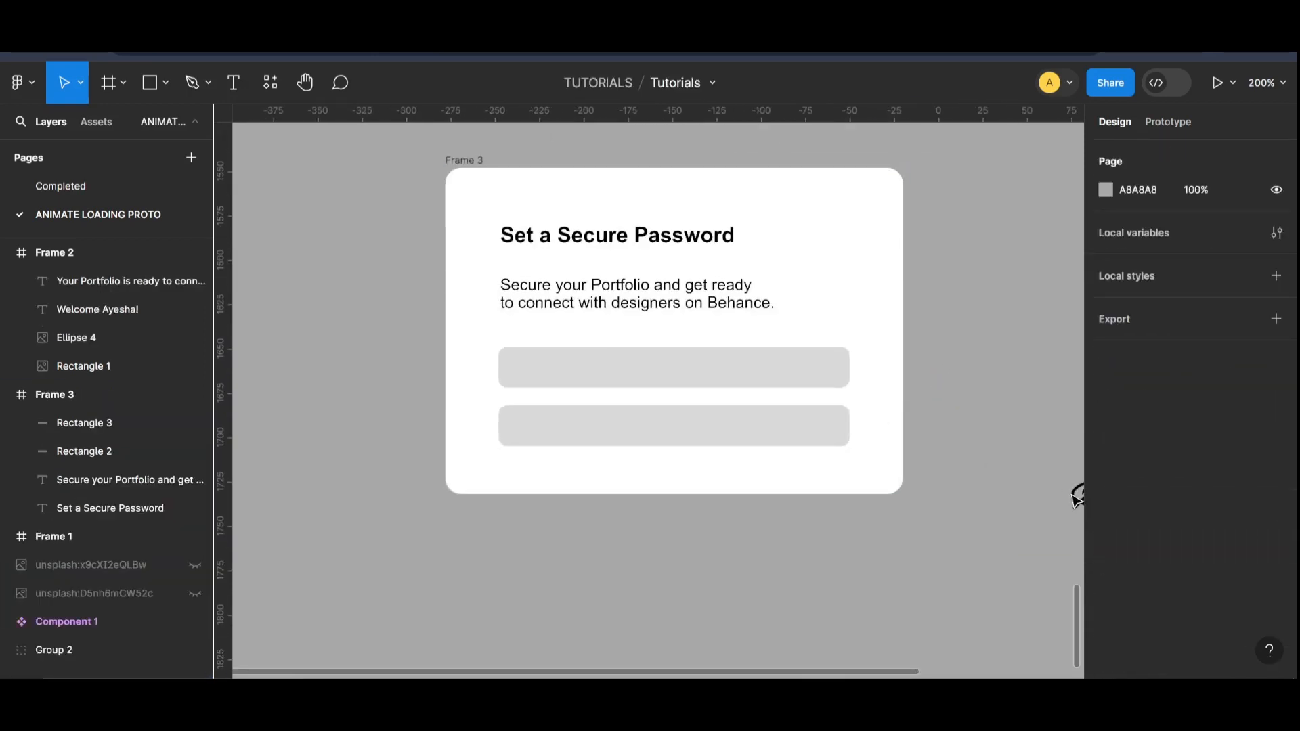
Step: Move the closed-eye icon into the far end of the upper field on the password card and scale it to about 14 × 12.6
mouse_move(1077, 498)
mouse_down()
mouse_move(973, 499)
mouse_move(1074, 497)
mouse_up()
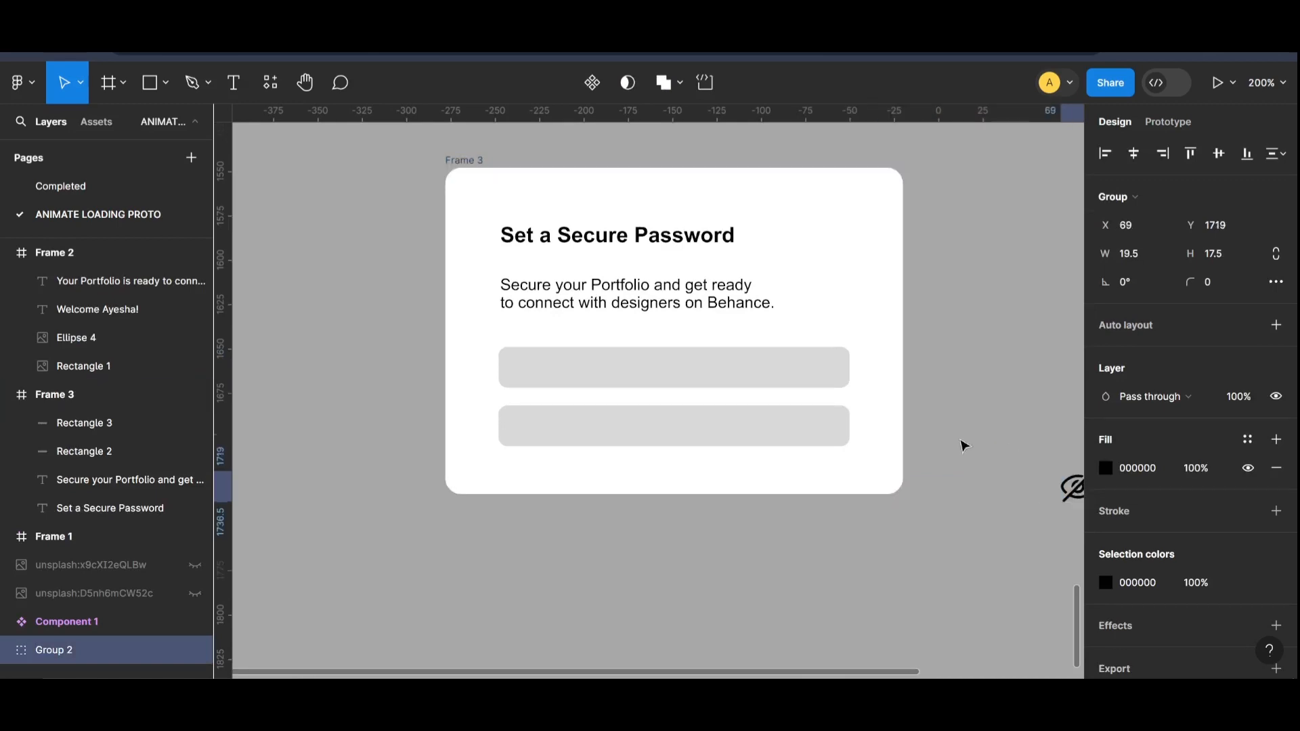
drag(964, 447, 820, 370)
click(880, 362)
click(853, 386)
click(818, 368)
scroll(1022, 447, down, 5)
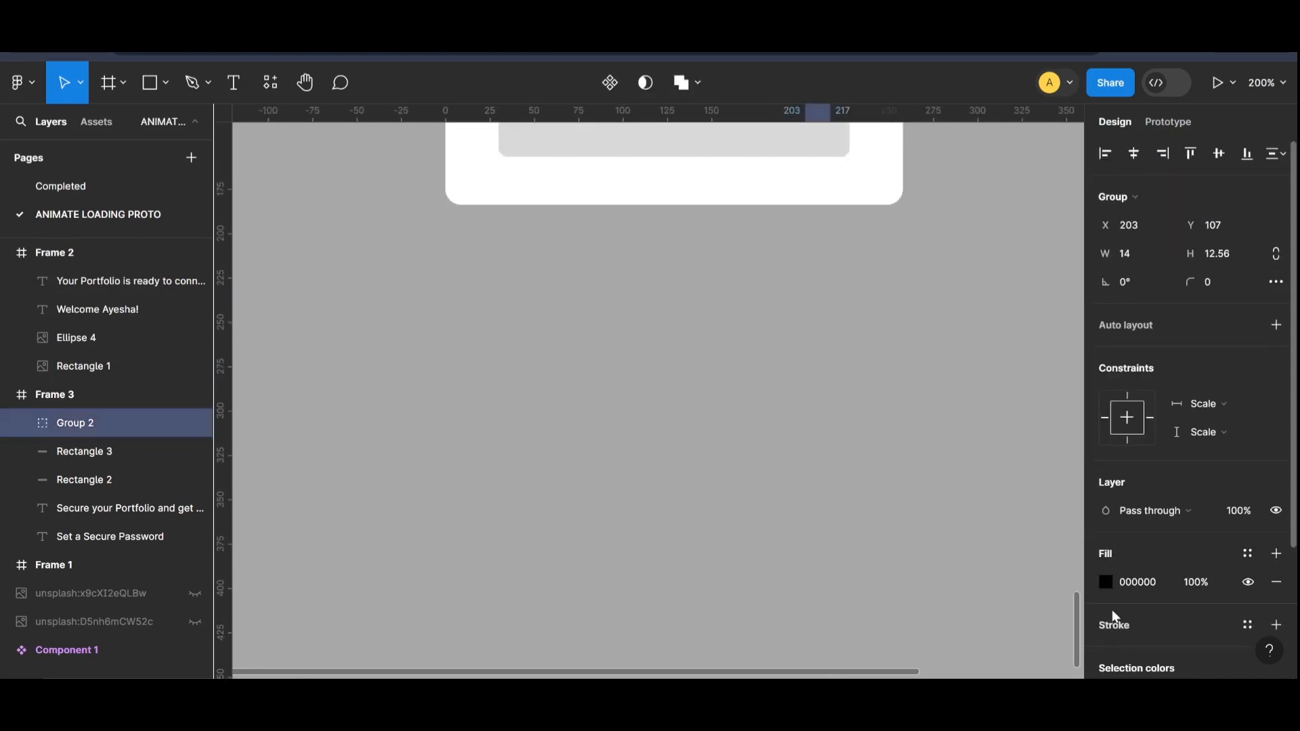
scroll(1045, 473, up, 5)
scroll(989, 485, up, 2)
click(998, 488)
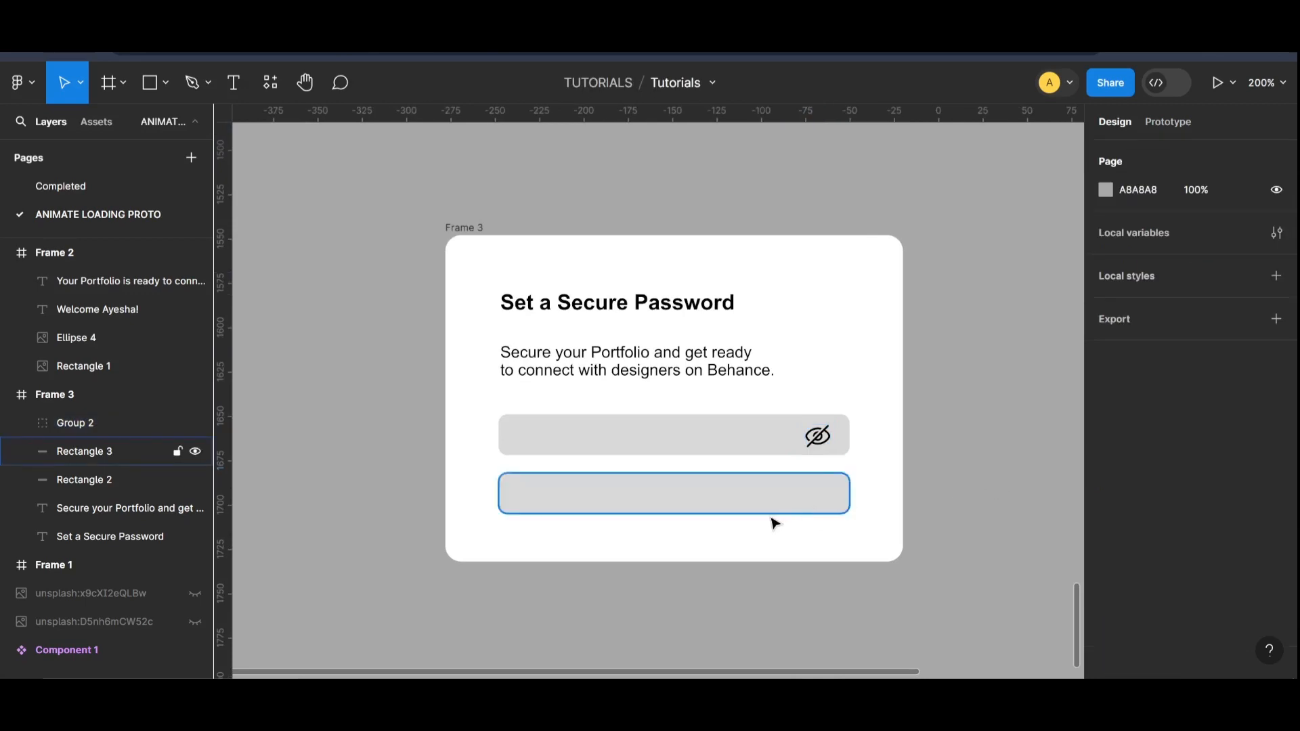
Step: Add a text layer with a row of asterisks over the password card's upper field
click(623, 436)
key(t)
click(531, 437)
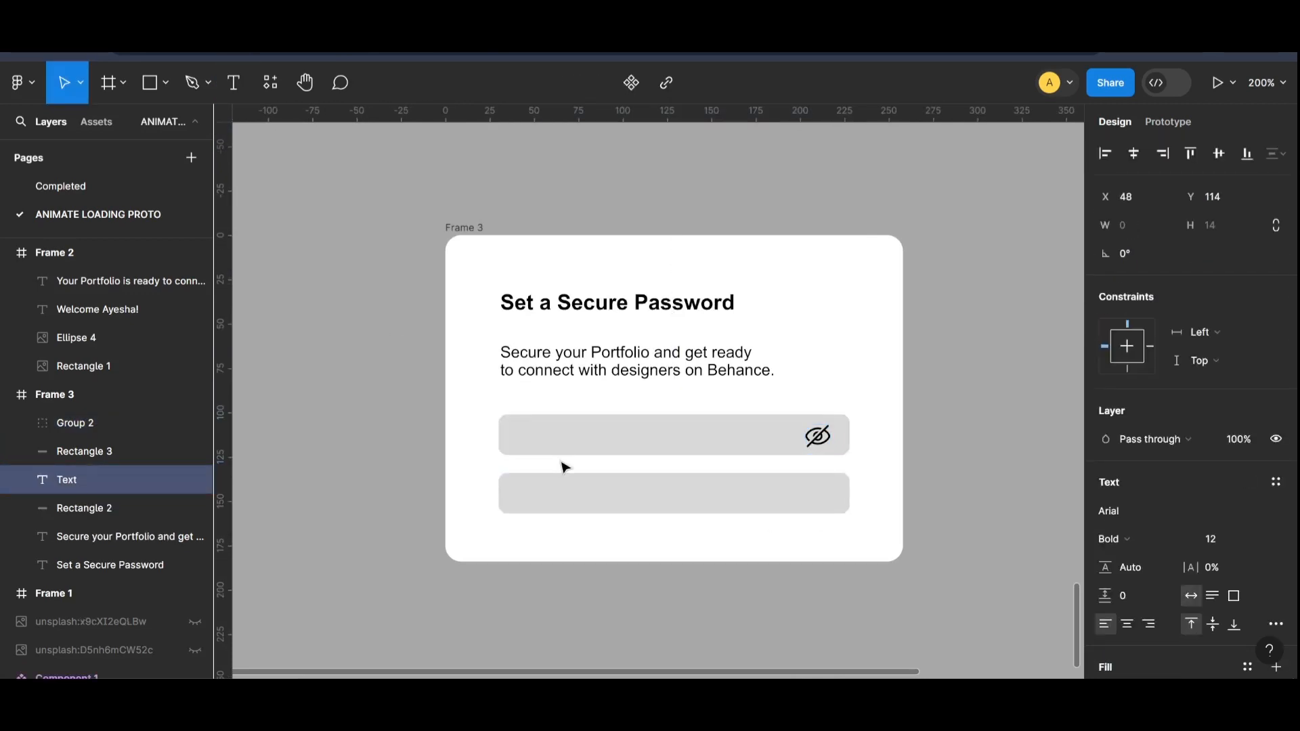
text(*******************)
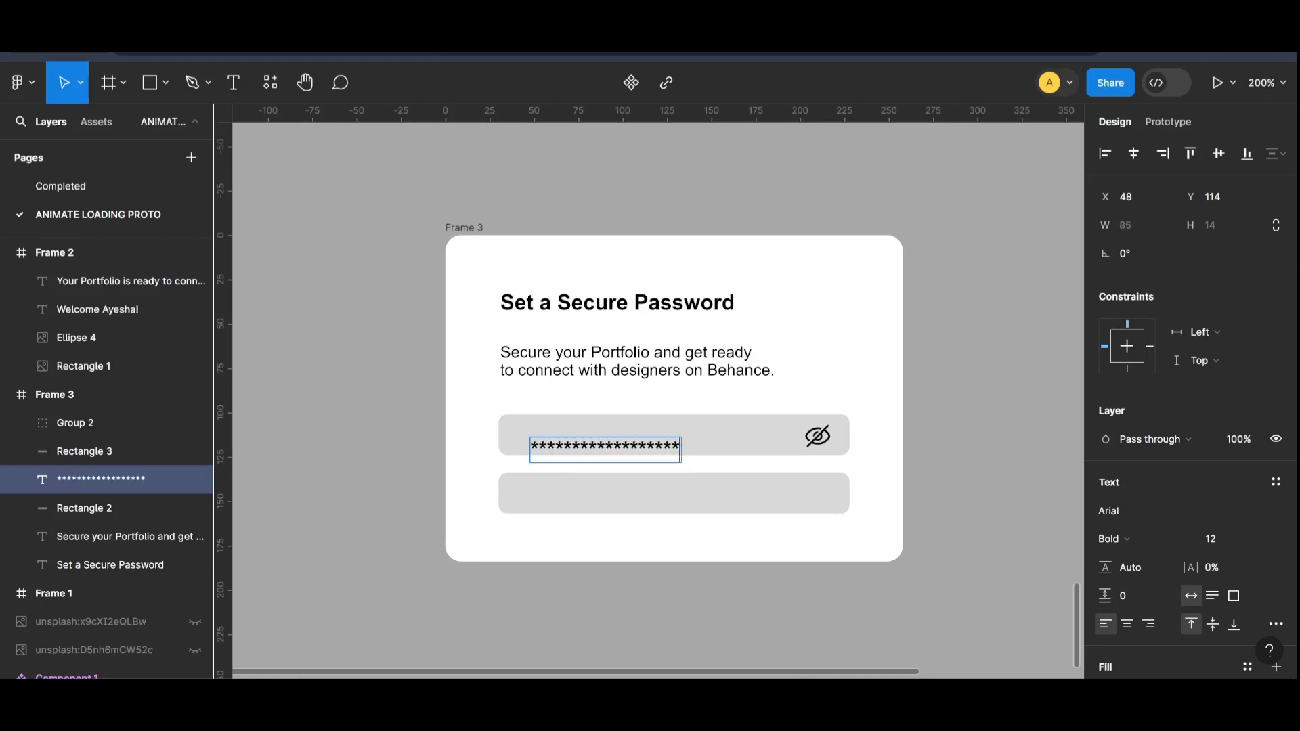
Step: Set the asterisk text to Arial Regular, size 11, and position it inside the upper field at X 42, Y 109
key(ctrl+a)
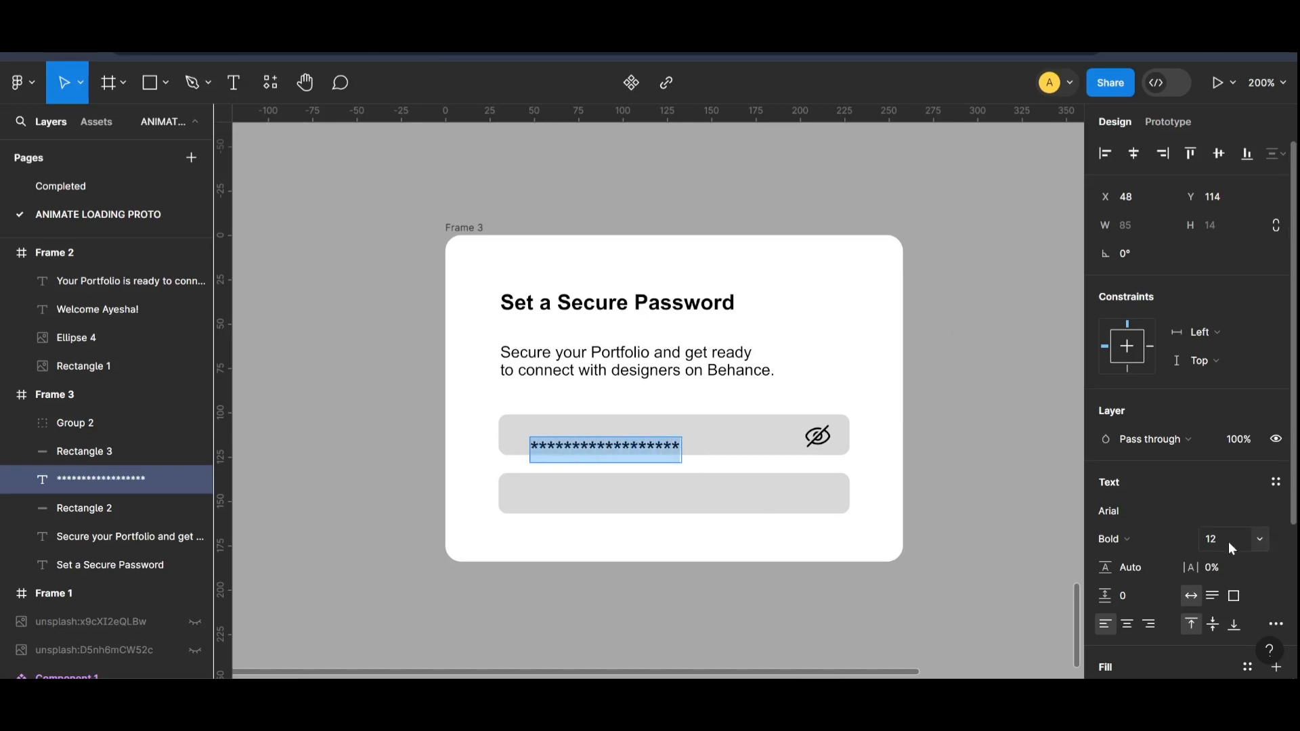
key(Down)
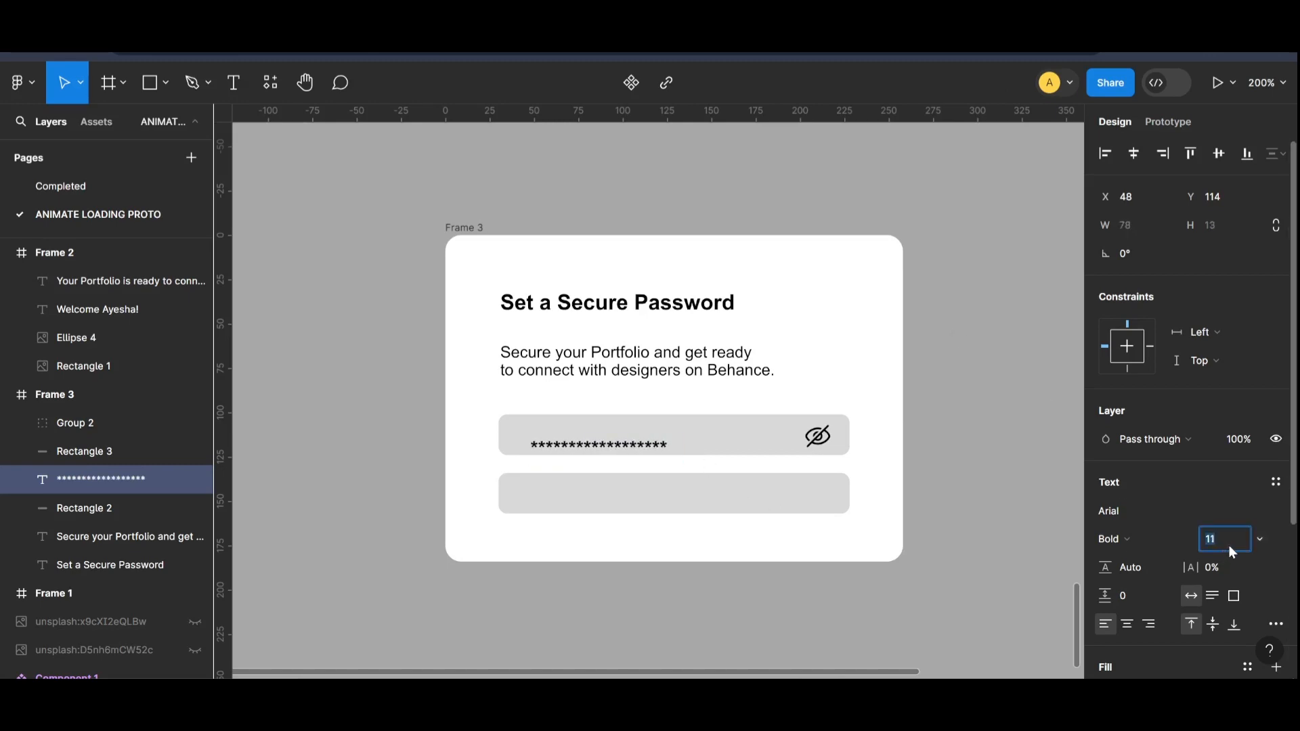
click(1151, 540)
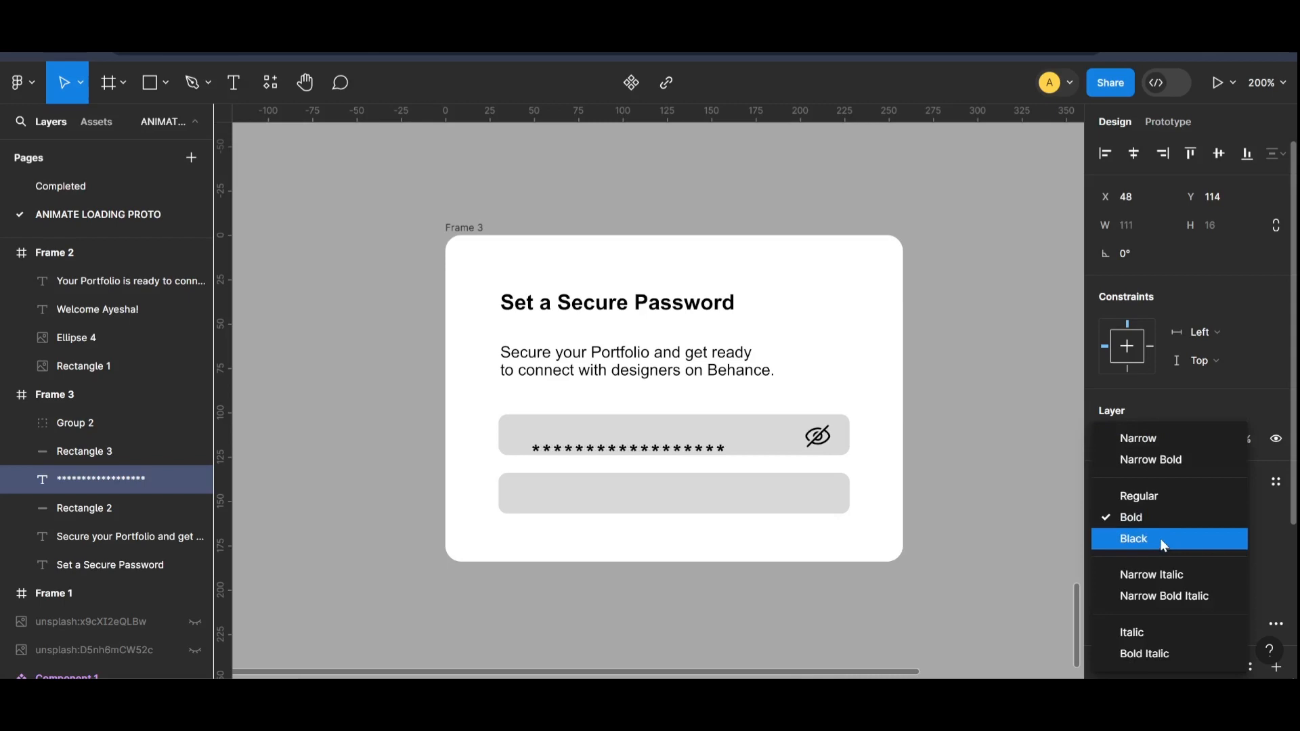
click(1155, 496)
drag(633, 448, 622, 439)
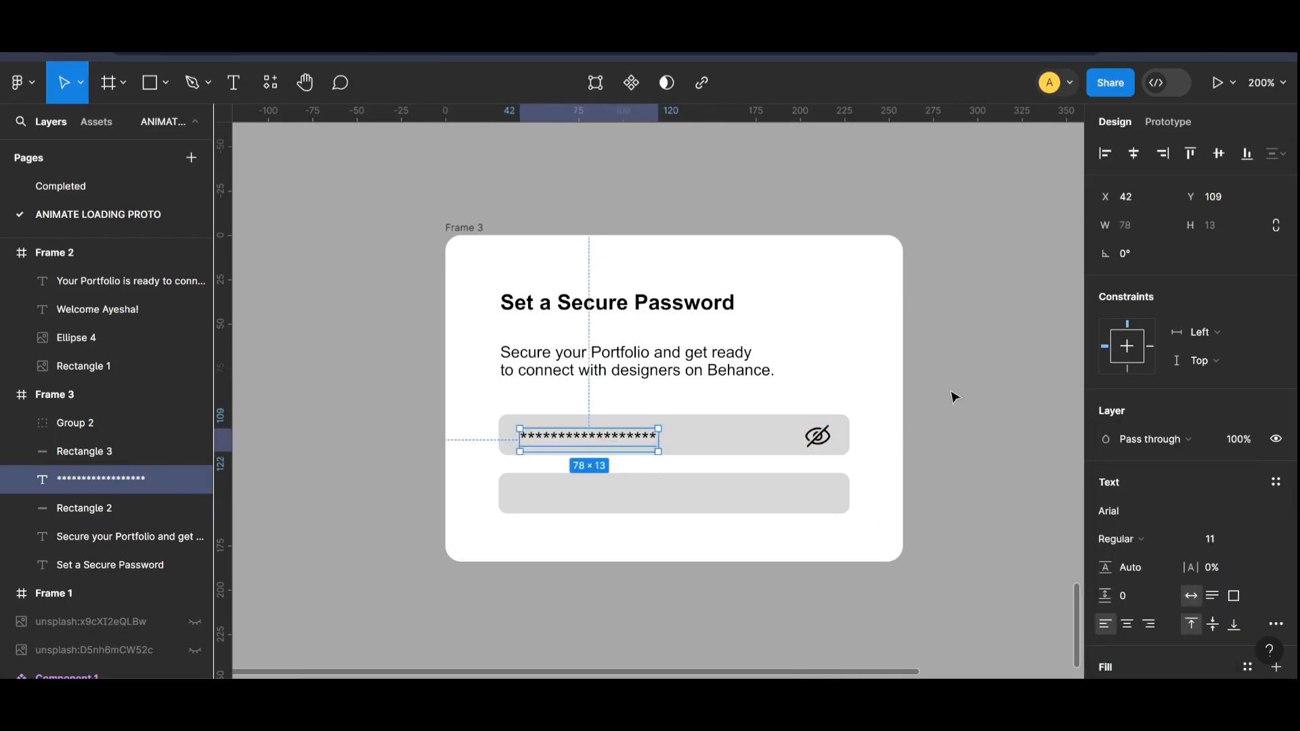
click(961, 396)
key(ctrl+minus)
key(ctrl+equal)
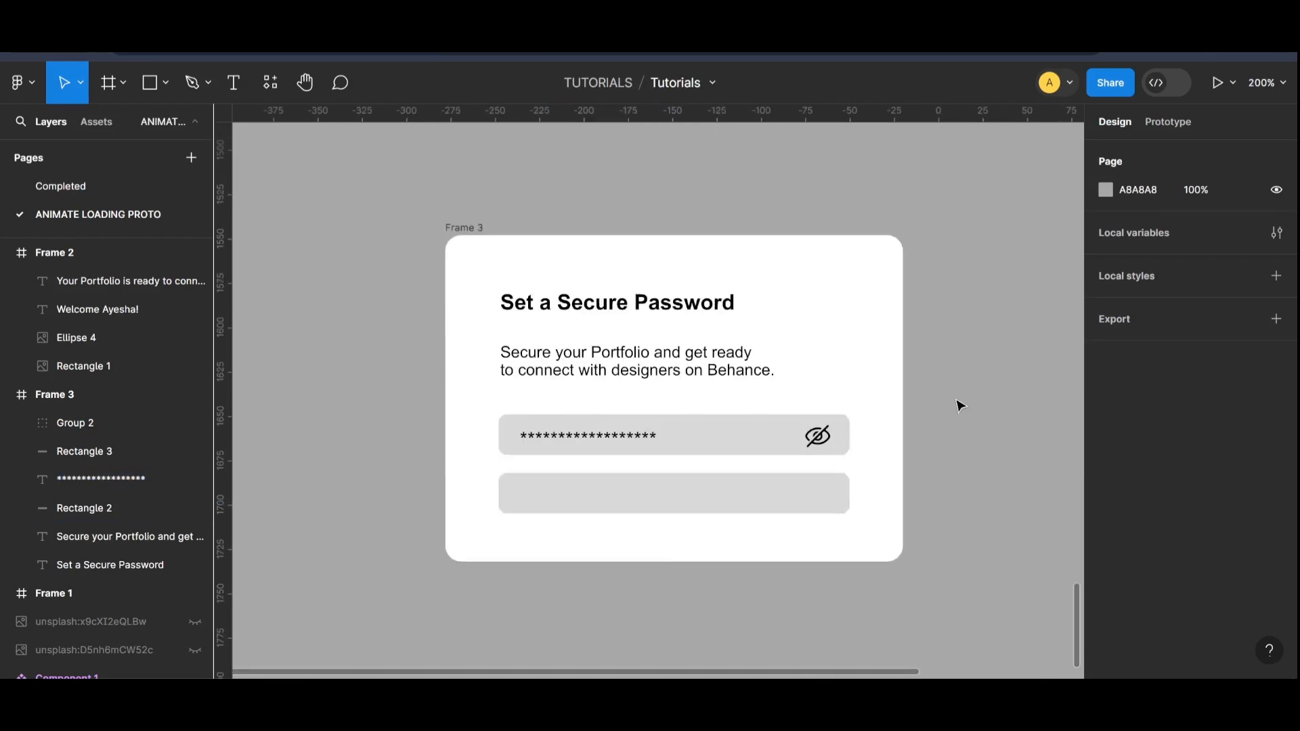
Step: Scale the closed-eye icon down to about 11.8 × 10.6 and line it up with the asterisk text in the upper field
click(828, 440)
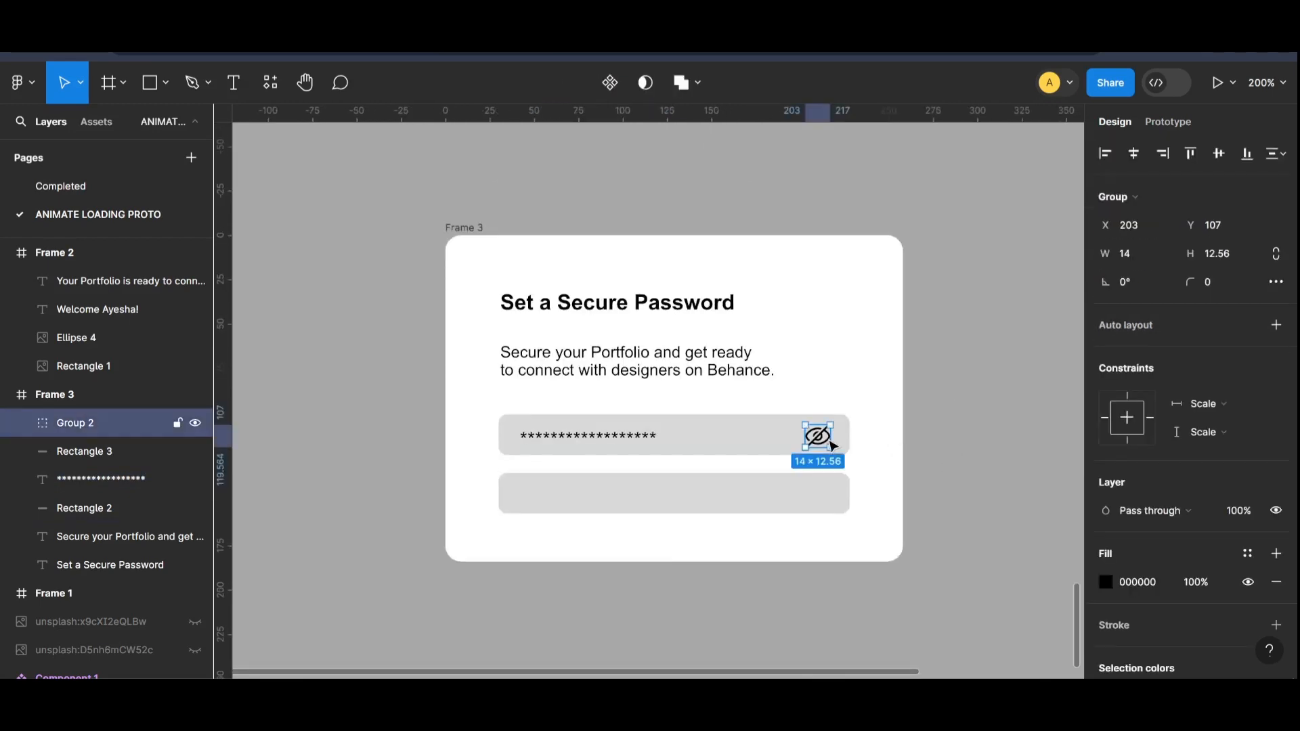
drag(831, 426, 816, 438)
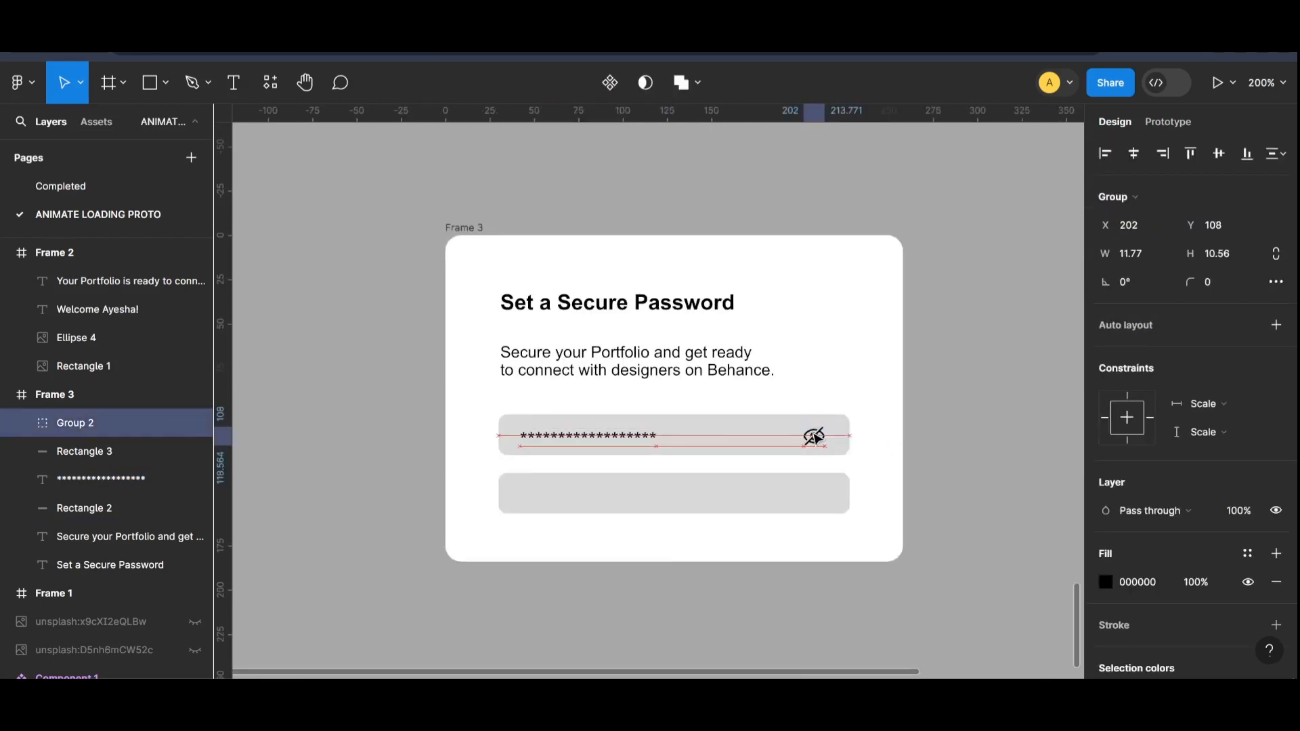
shift+click(740, 443)
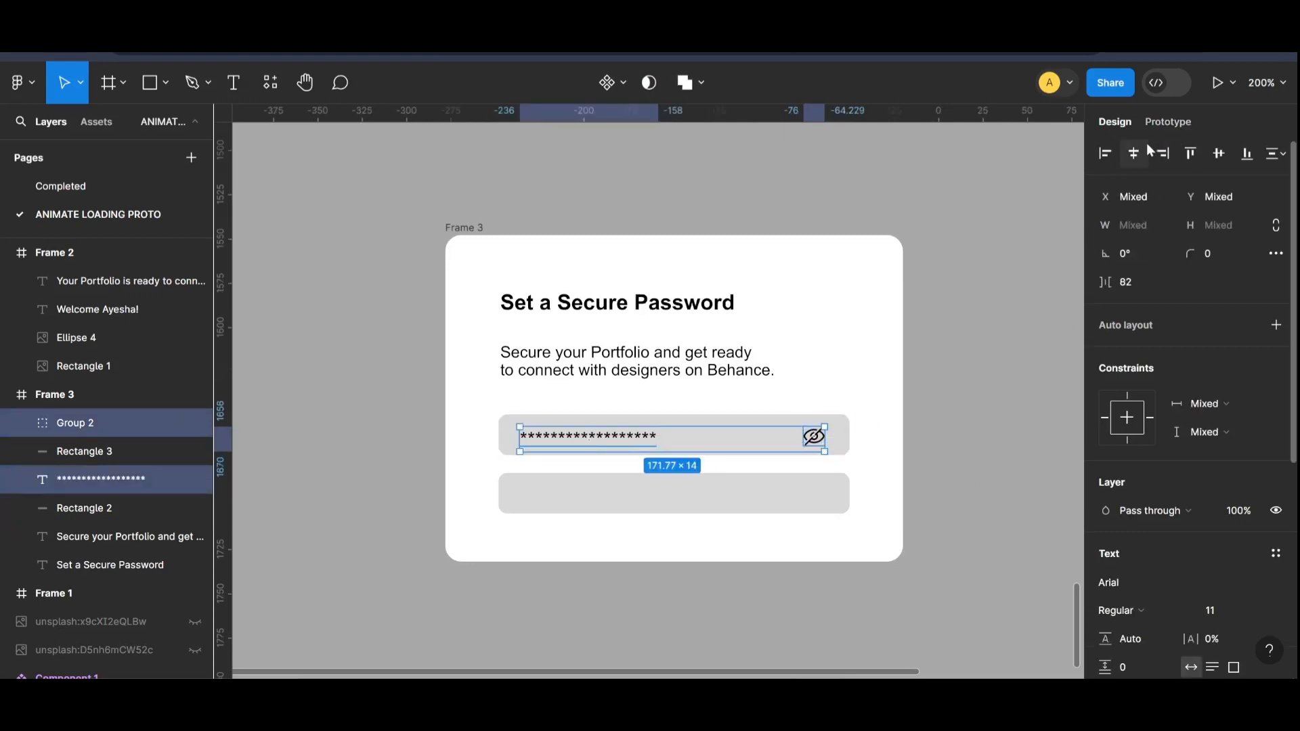
click(973, 267)
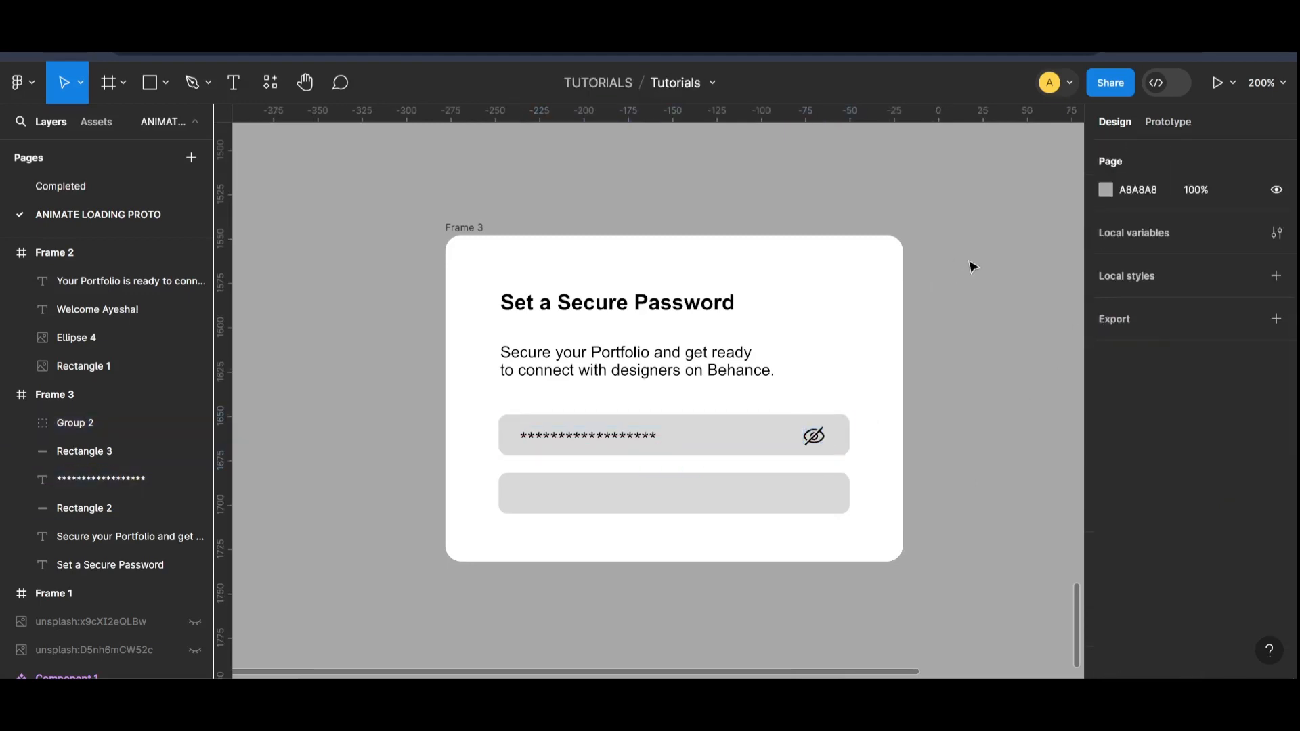
Step: Duplicate the Frame 3 password card and place the copy beside it, below the Frame 2 welcome card
key(shift+0)
drag(586, 313, 763, 279)
click(818, 525)
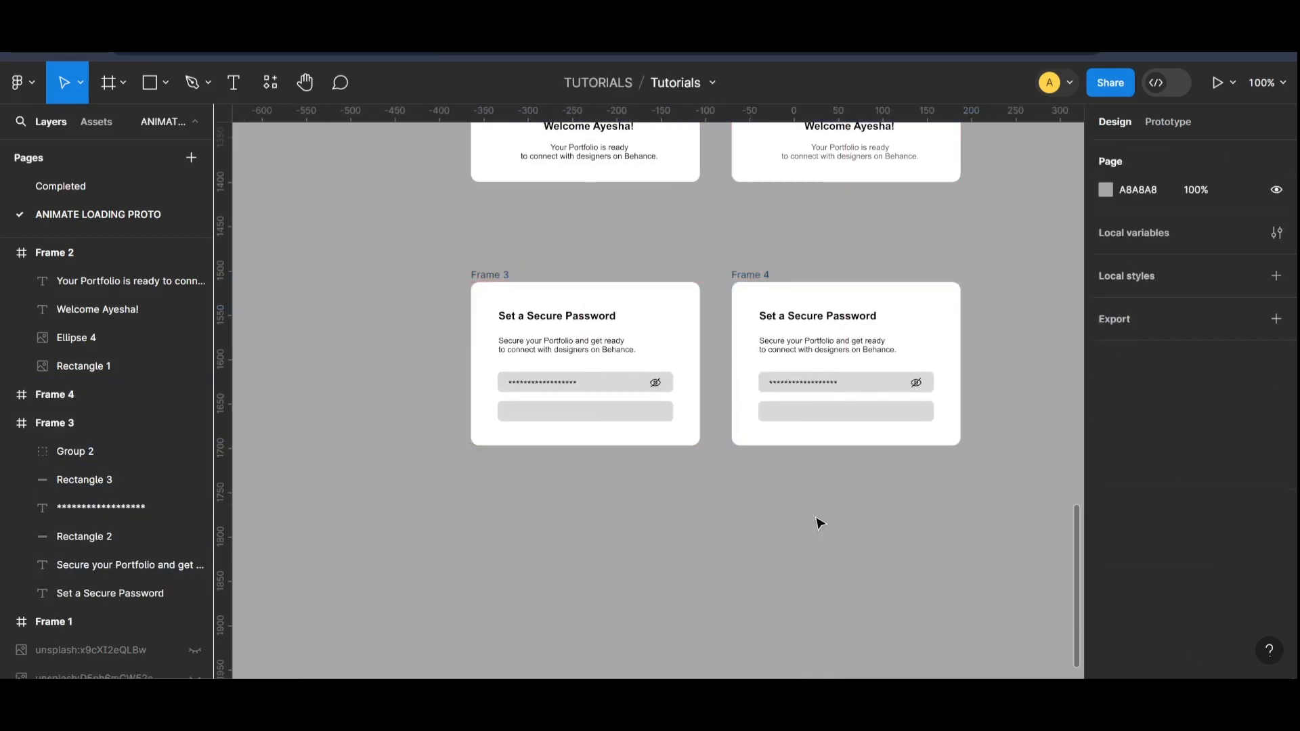
Step: Fill the lower rectangle of the duplicated password card with green 178D29
scroll(799, 531, up, 3)
scroll(800, 532, right, 3)
click(776, 521)
scroll(880, 525, down, 1)
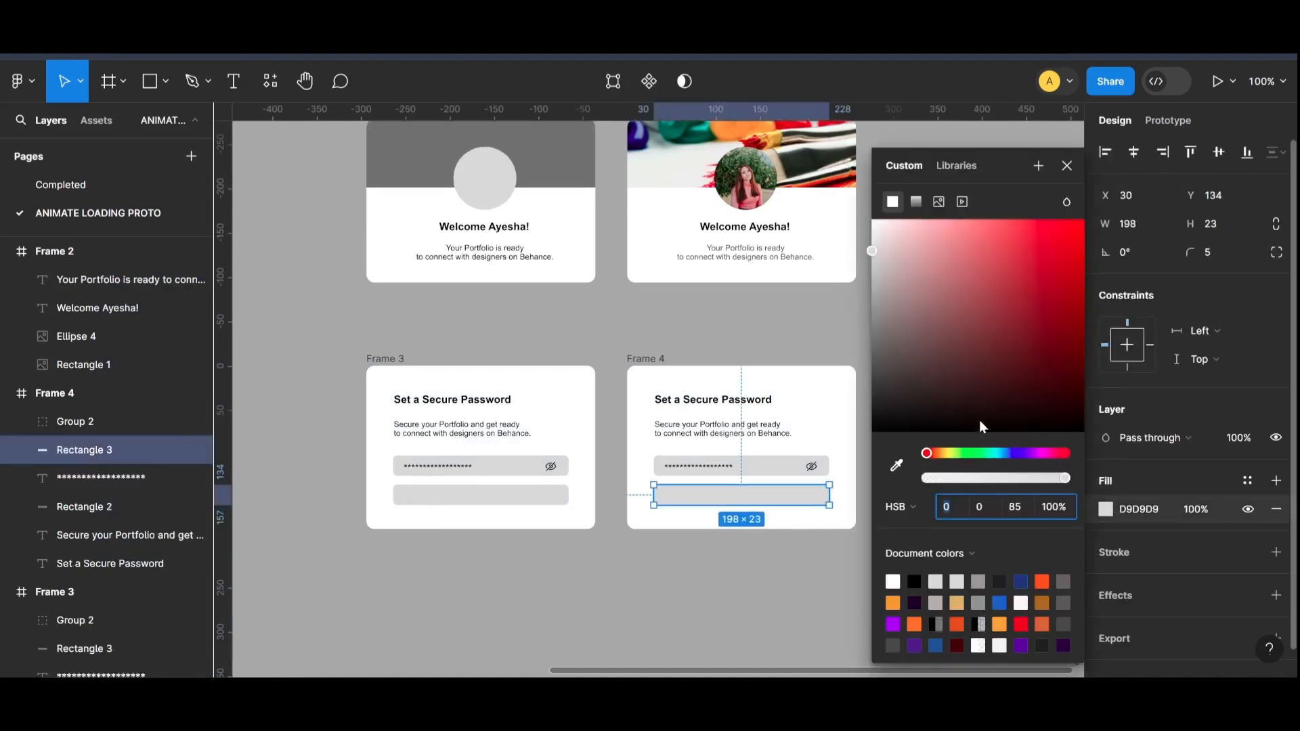
click(977, 453)
drag(989, 381, 1051, 320)
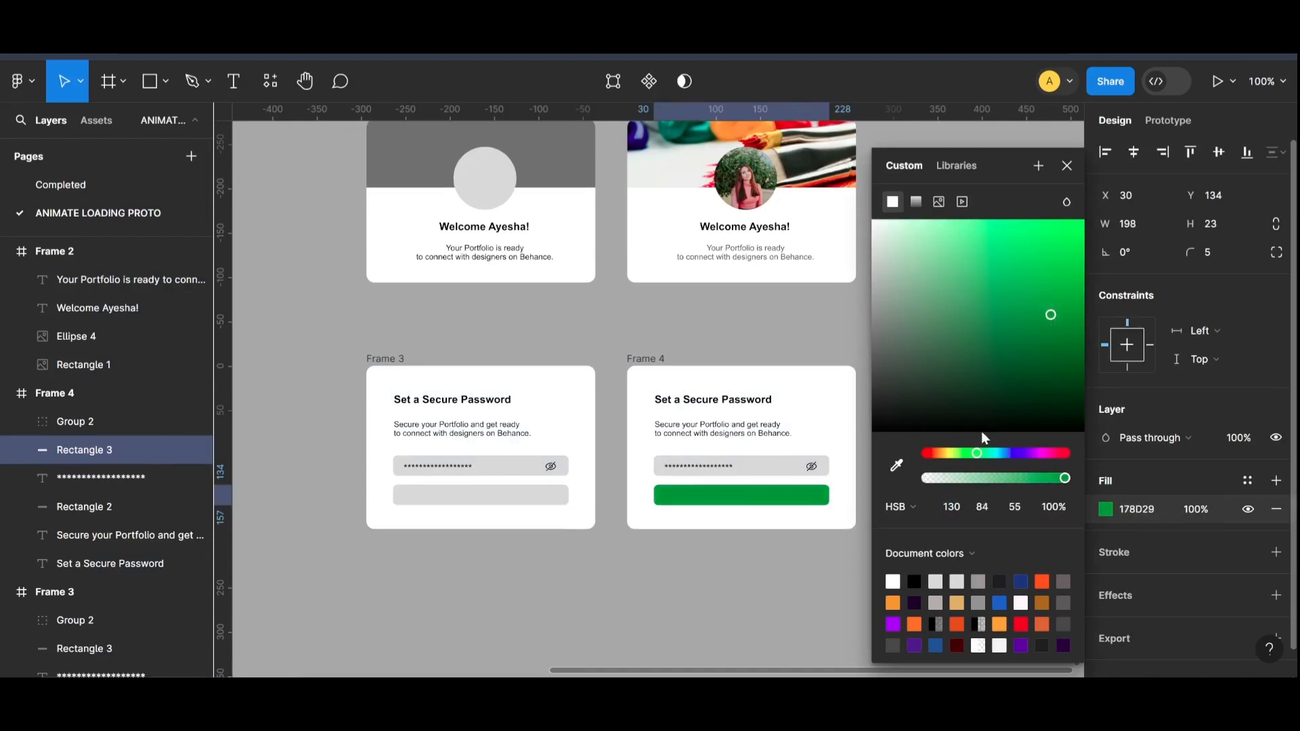
click(712, 586)
Step: Place an instance of the three-dot Component 1 on the green button and scale it to 0.5x
click(96, 121)
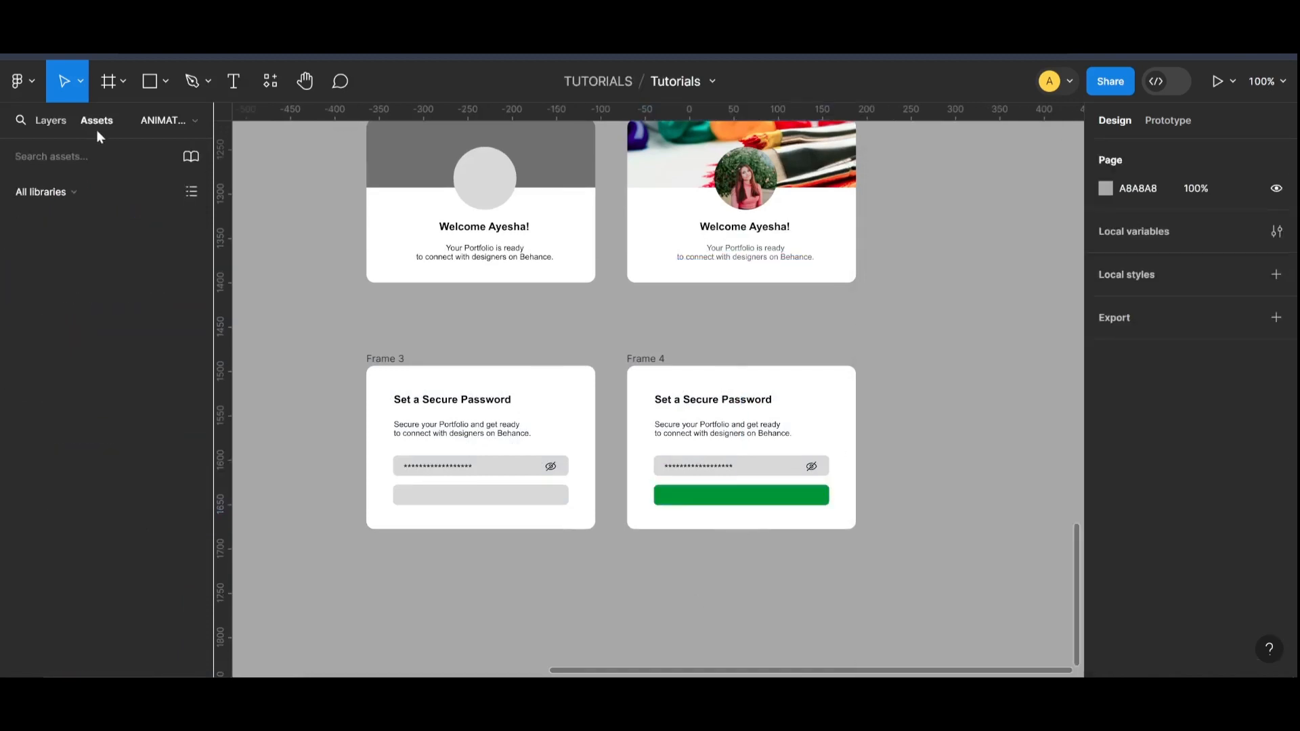
drag(68, 311, 765, 501)
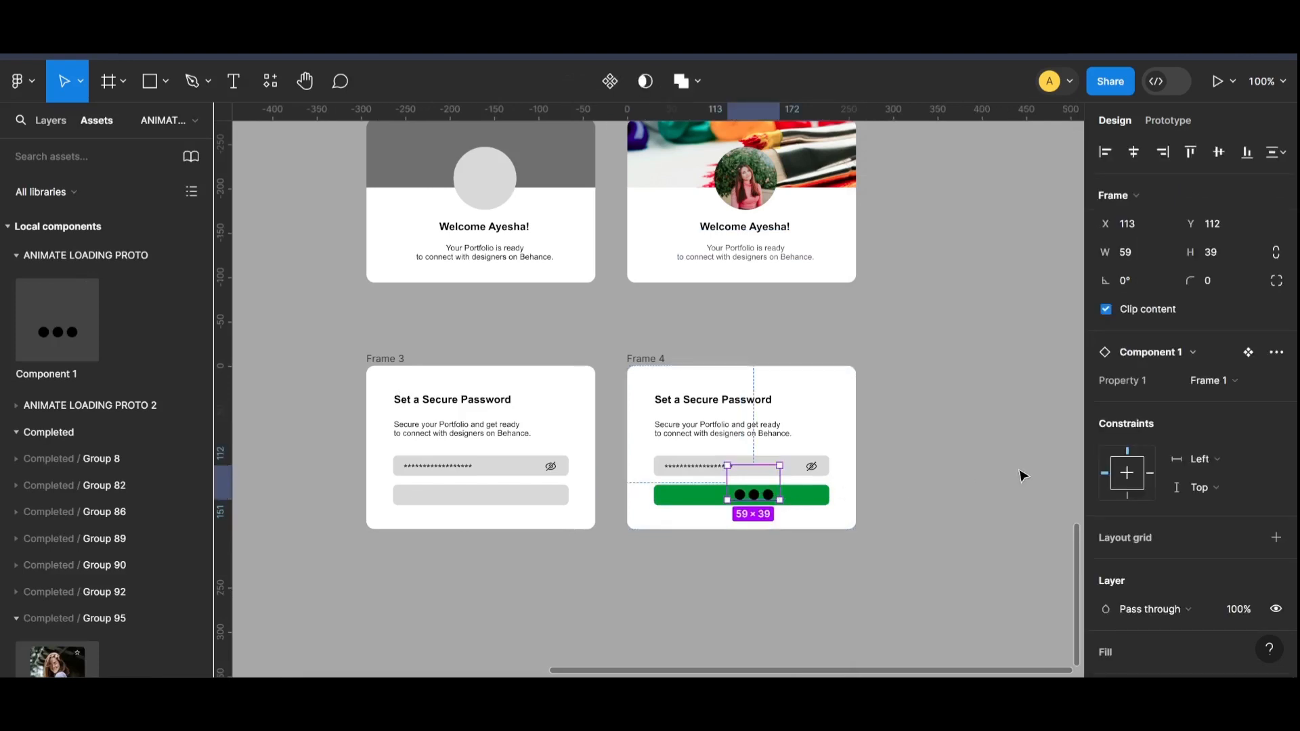
key(k)
key(Down)
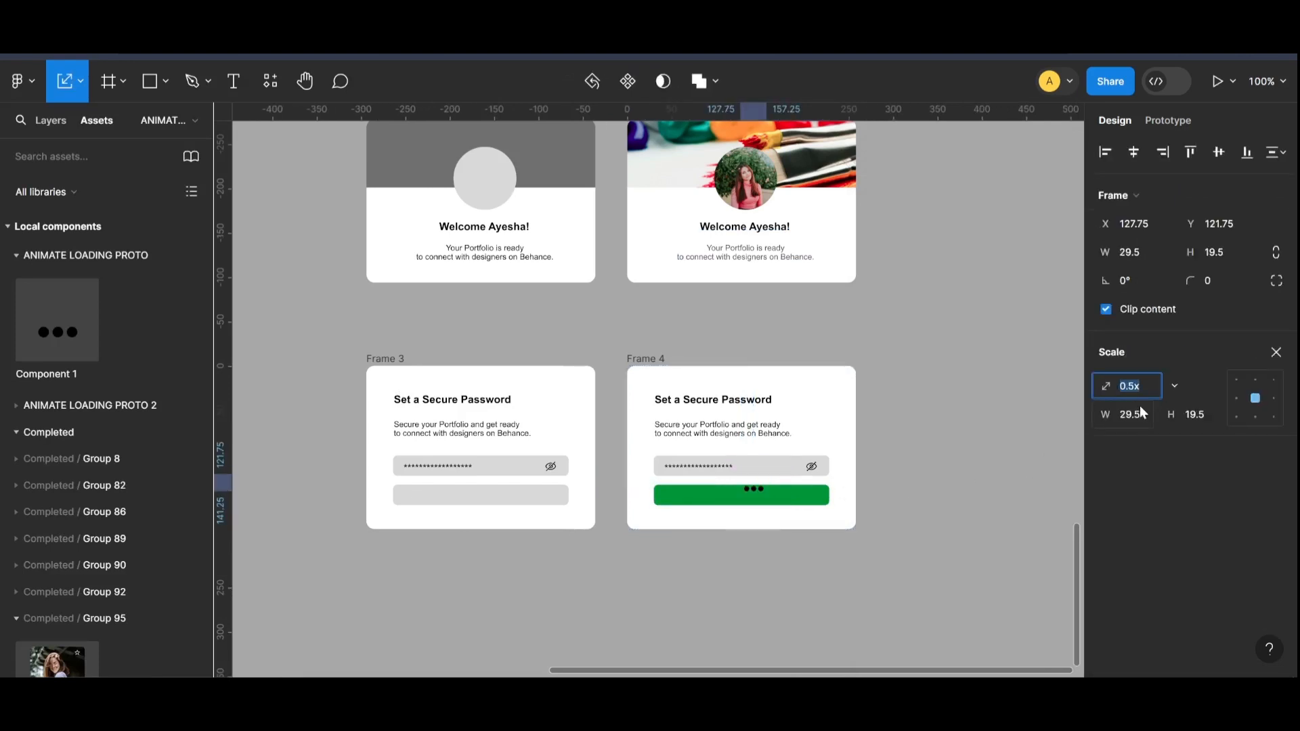
click(923, 522)
Step: Move the scaled three-dot loader to the center of the green button
key(ctrl+equal)
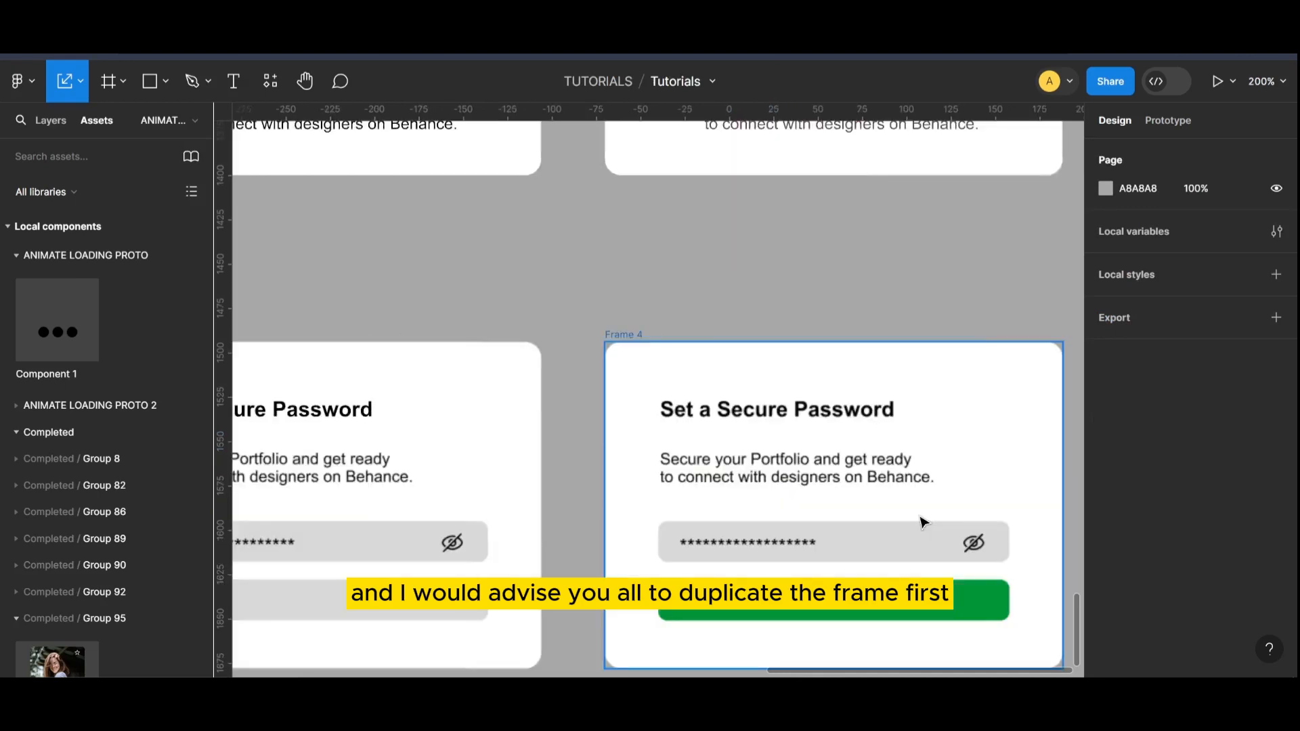
scroll(923, 525, down, 2)
click(855, 515)
drag(855, 533, 838, 530)
click(827, 588)
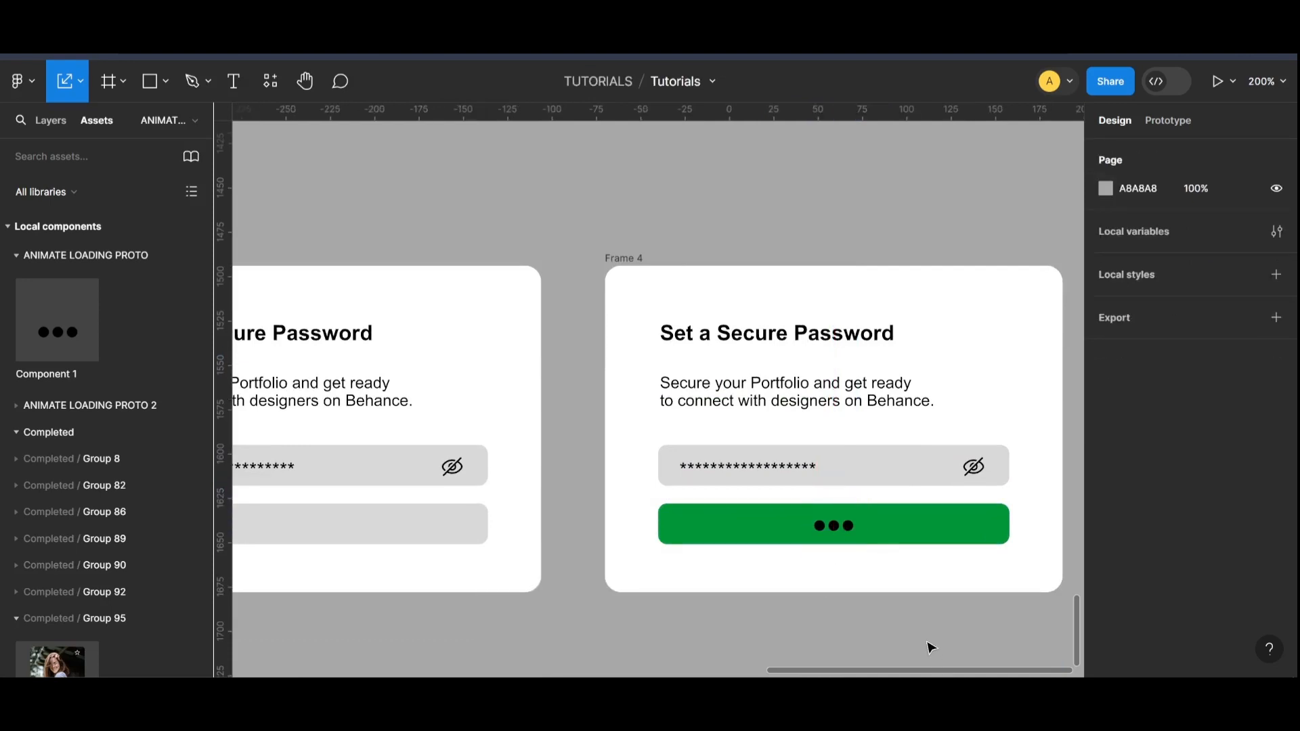
Step: Arrange the Frame 4 password card directly above the Frame 2 welcome card
key(ctrl+minus)
scroll(720, 567, down, 1)
scroll(721, 569, up, 1)
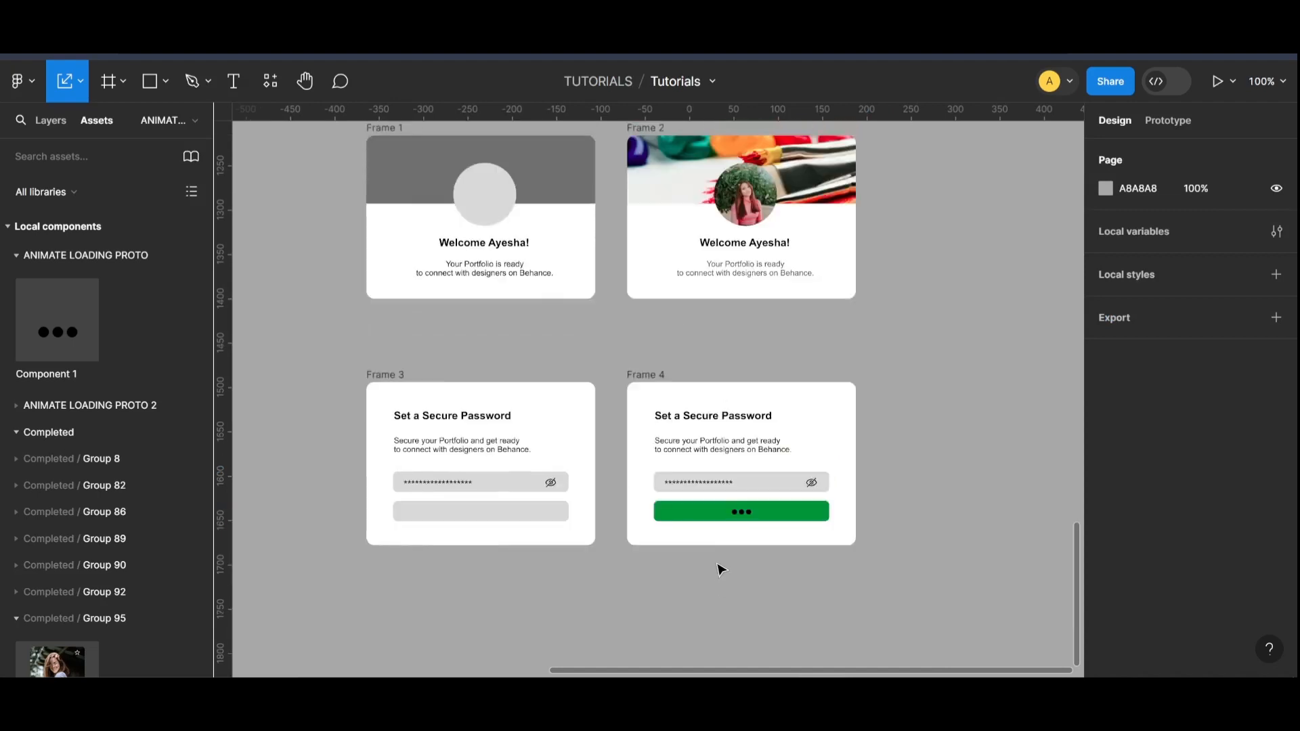
key(ctrl+minus)
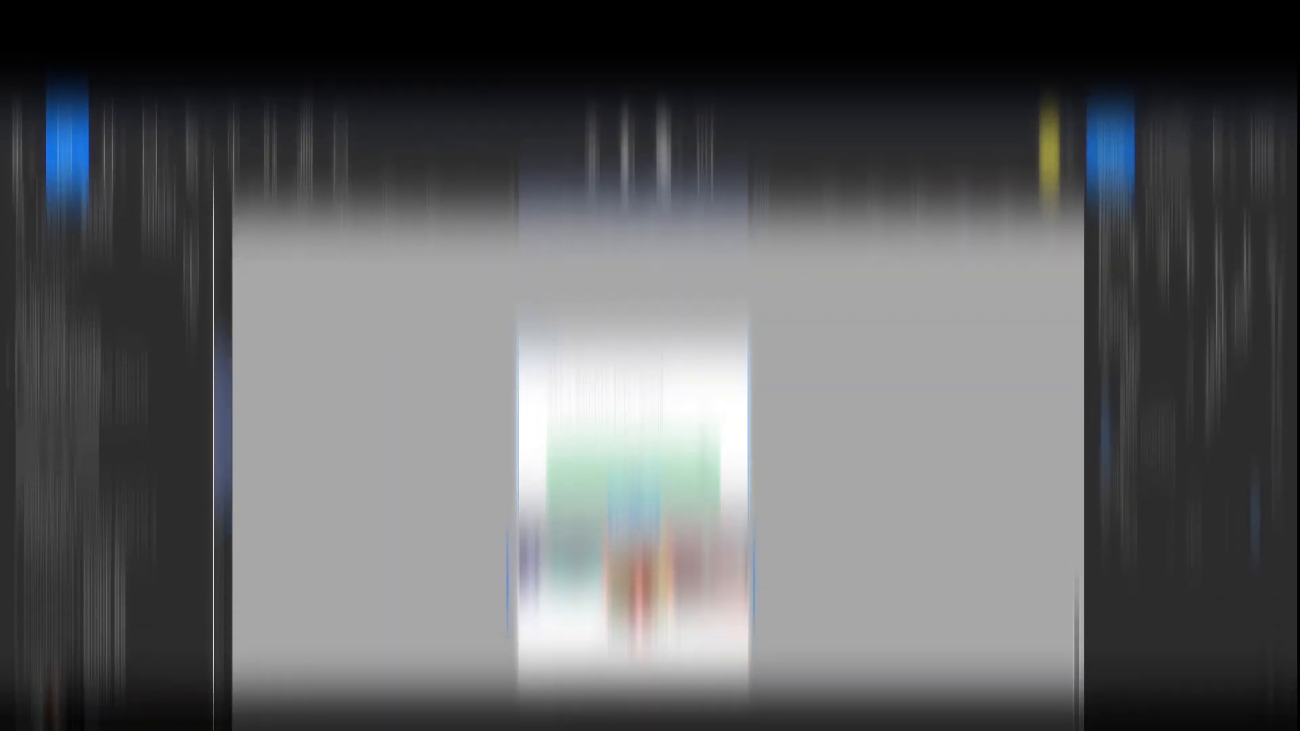
scroll(747, 479, down, 1)
scroll(747, 478, up, 1)
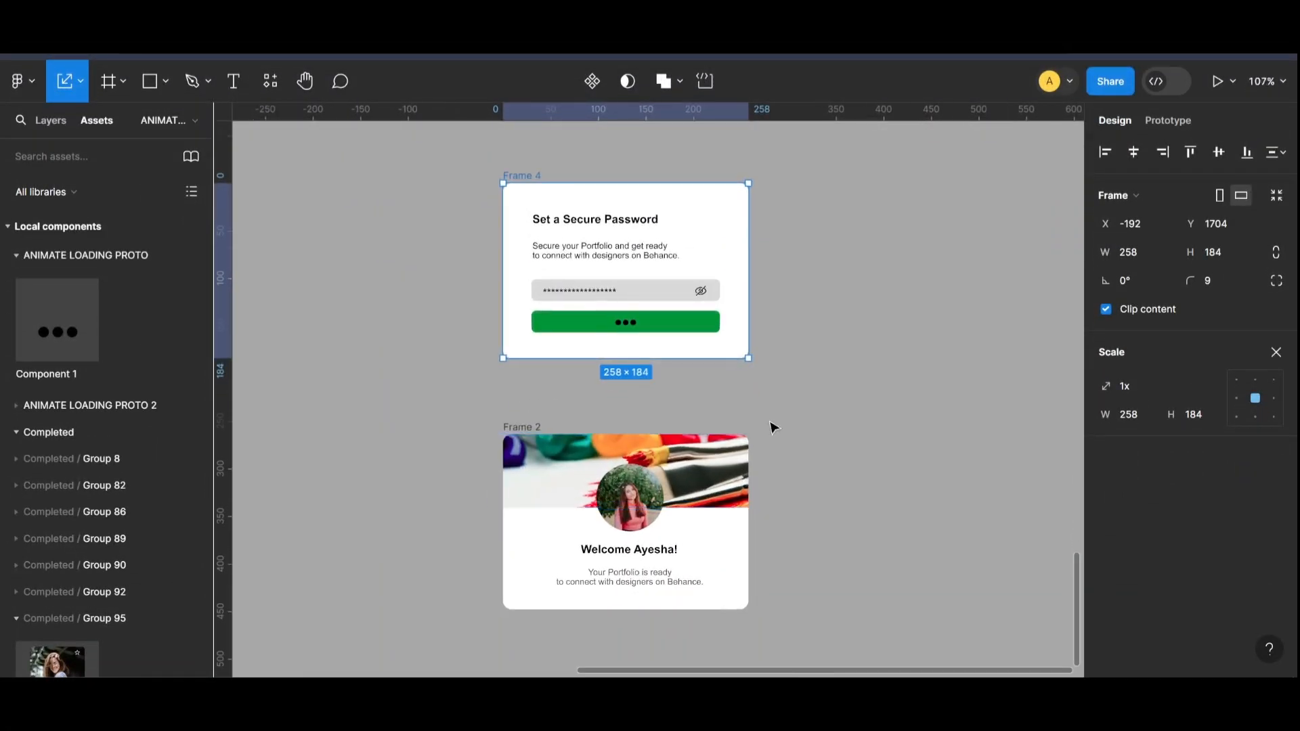
scroll(772, 427, up, 1)
drag(721, 672, 702, 673)
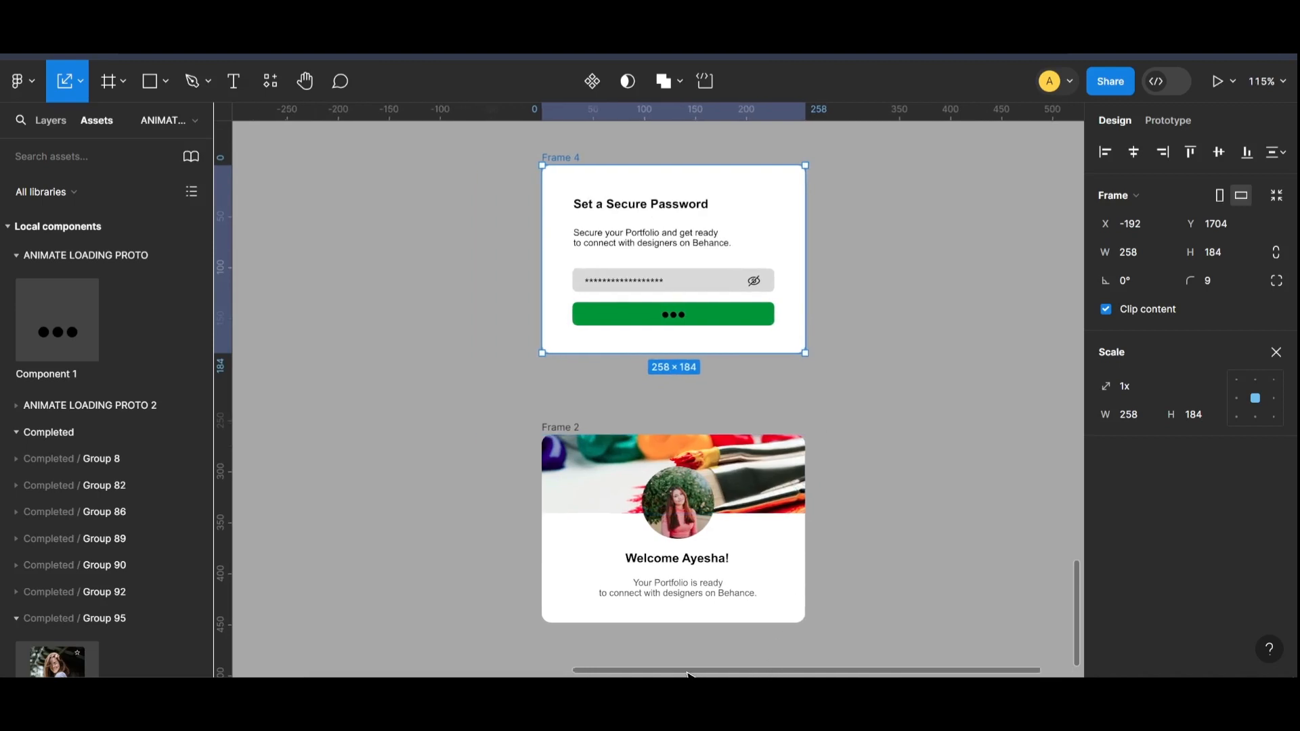
Step: Add a prototype connection from the Frame 4 password card to the Frame 2 welcome card
click(1168, 121)
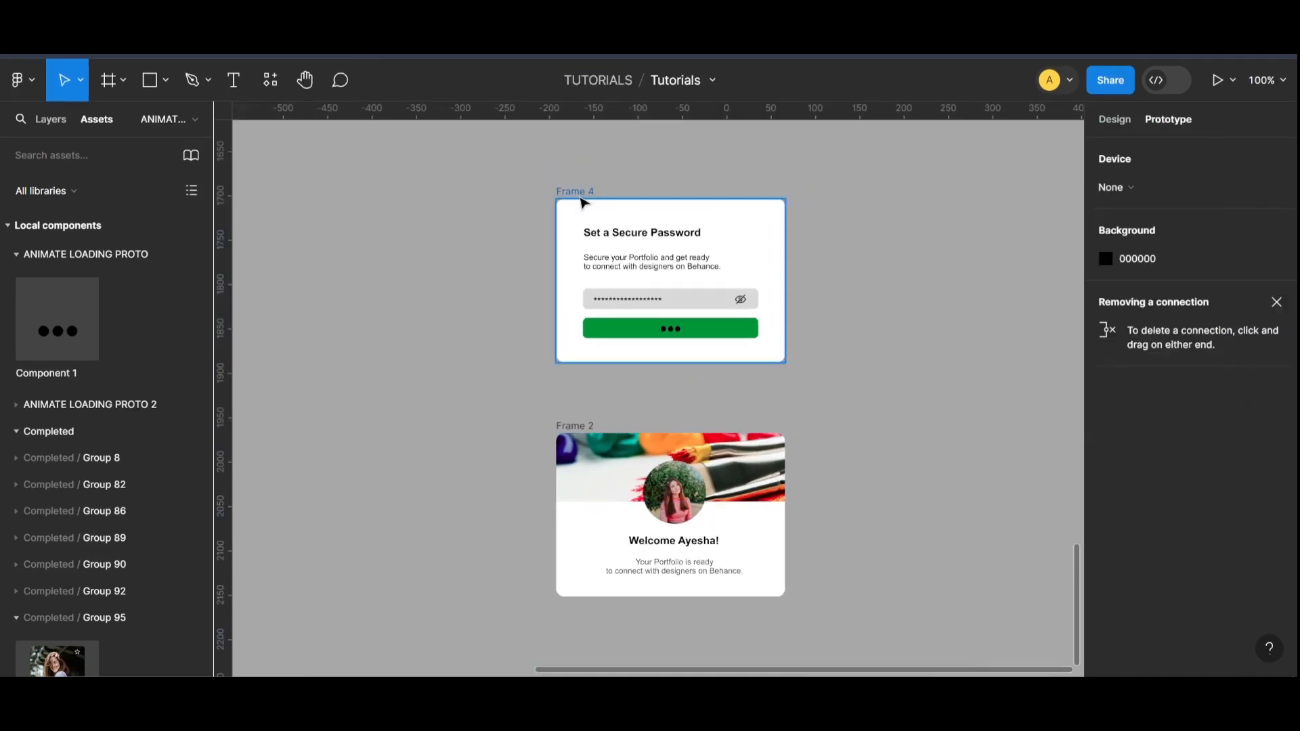
click(582, 195)
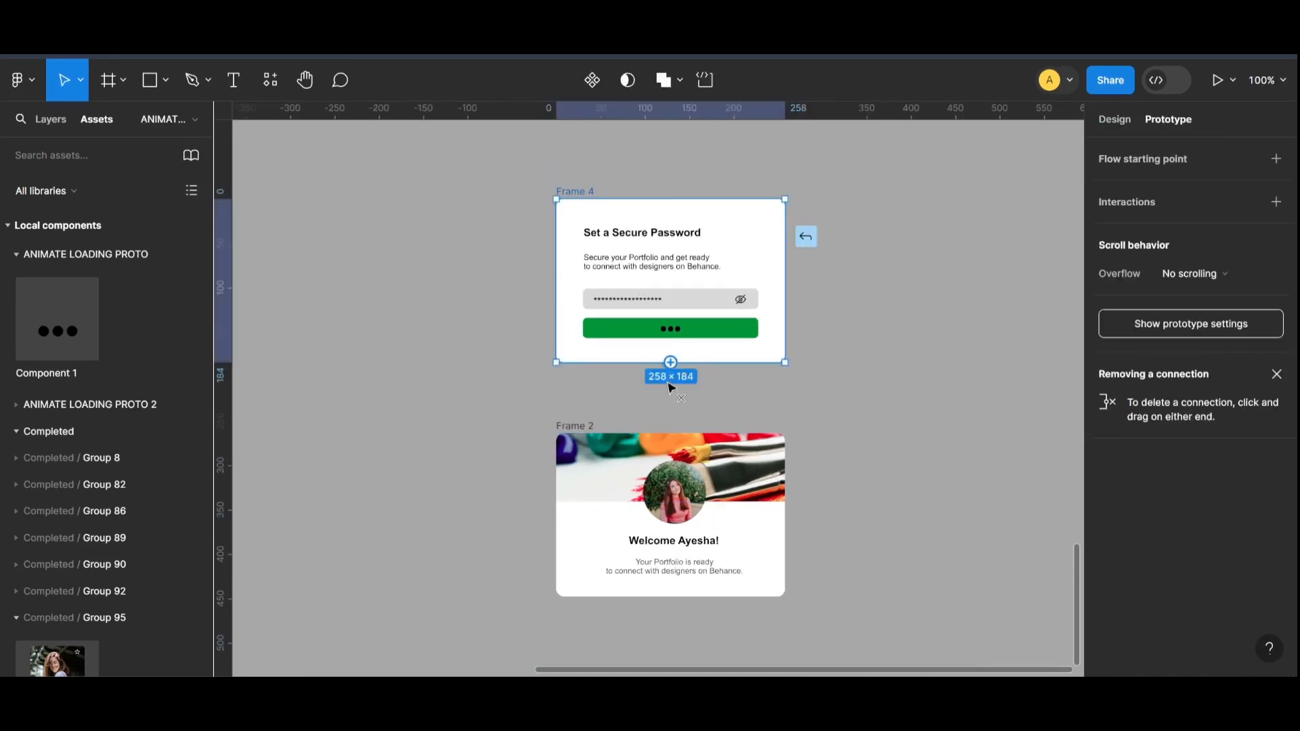
drag(671, 364, 672, 455)
drag(677, 500, 878, 191)
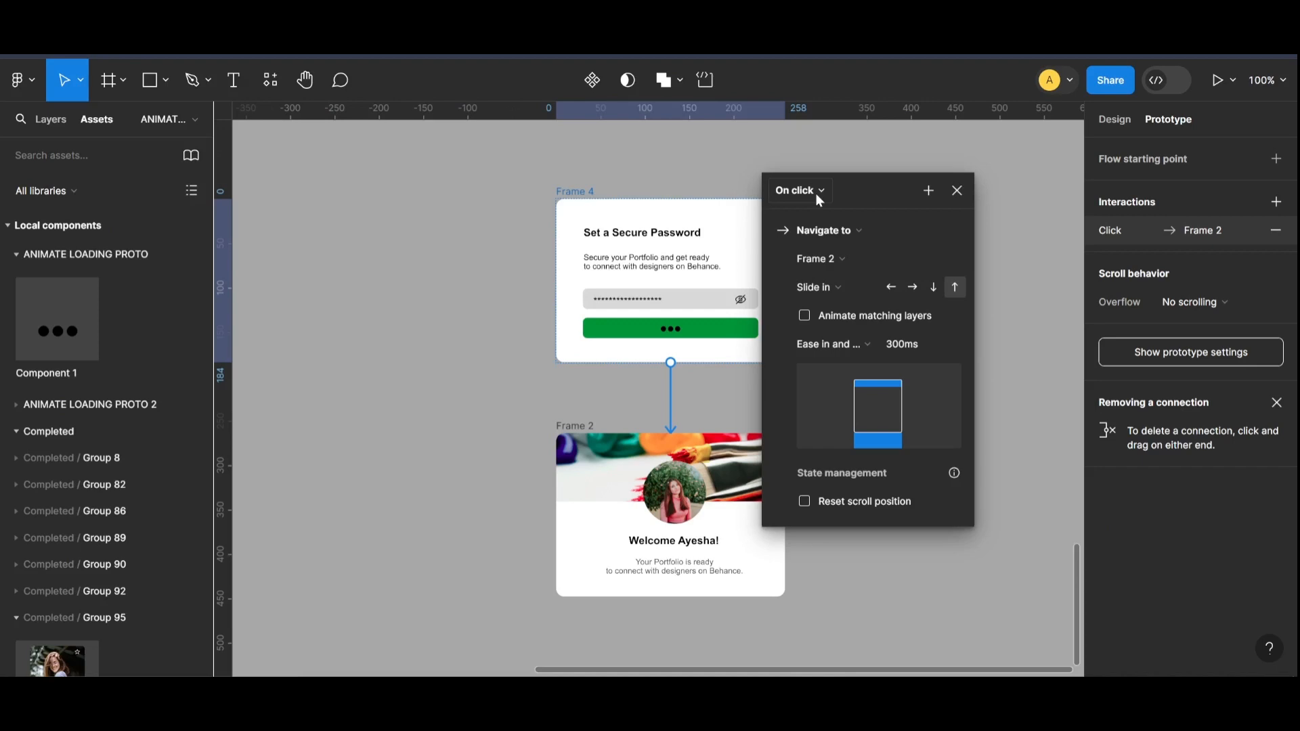
Step: Set the Frame 4 connection to trigger after a delay of 5000 ms
click(825, 192)
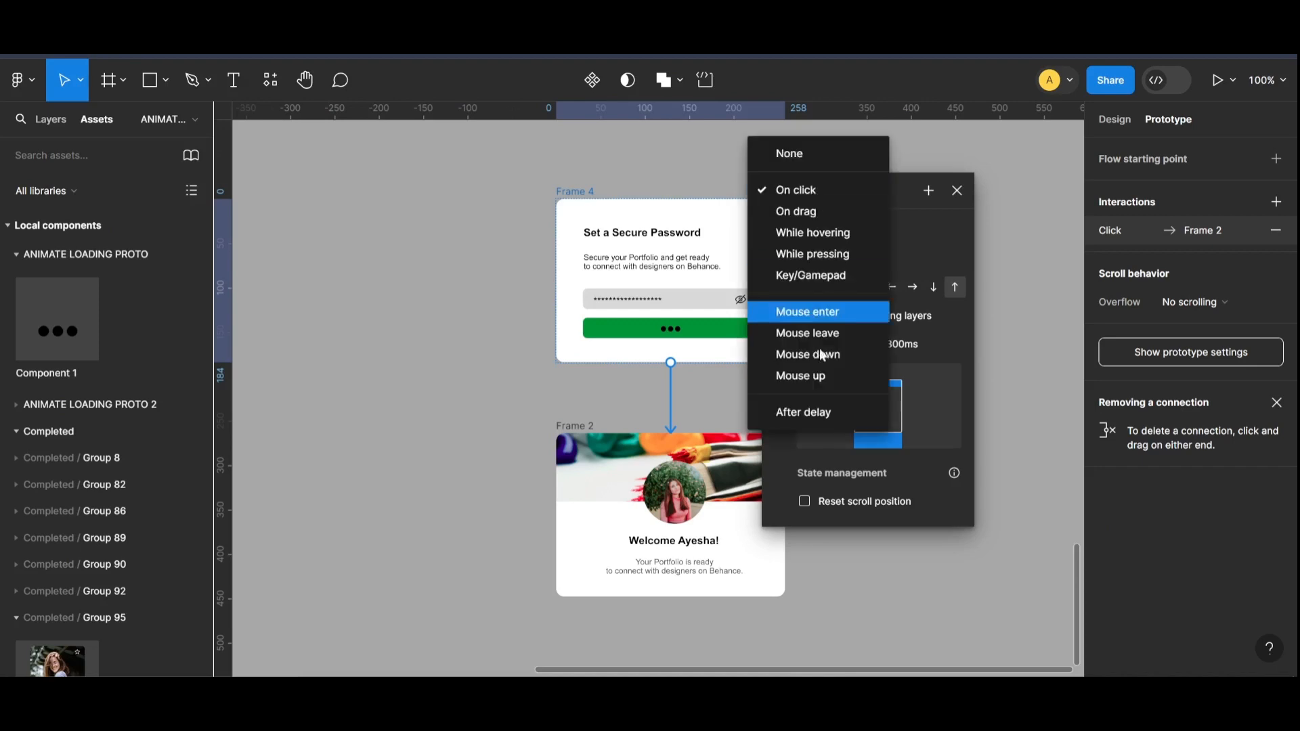
click(822, 409)
click(805, 222)
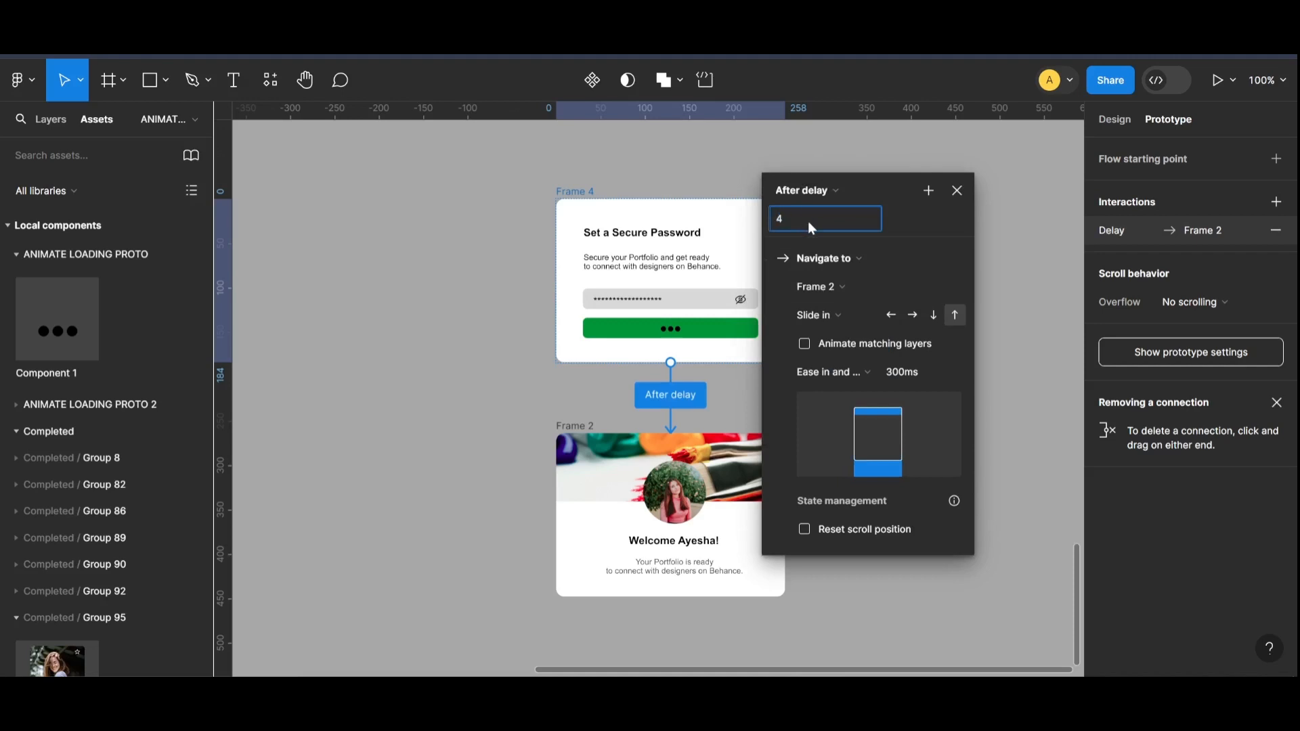
text(5000)
Step: Set the connection's slide-in easing to Gentle and close the interaction settings
click(859, 369)
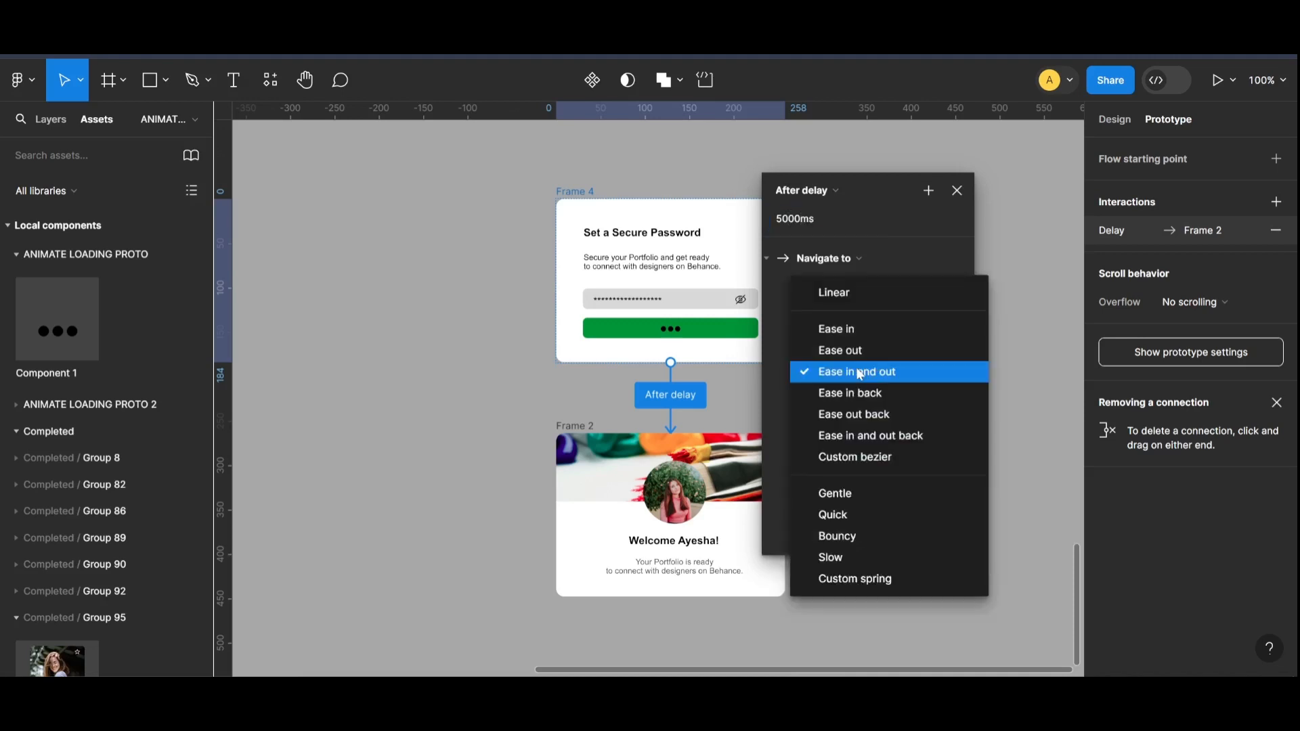
click(855, 501)
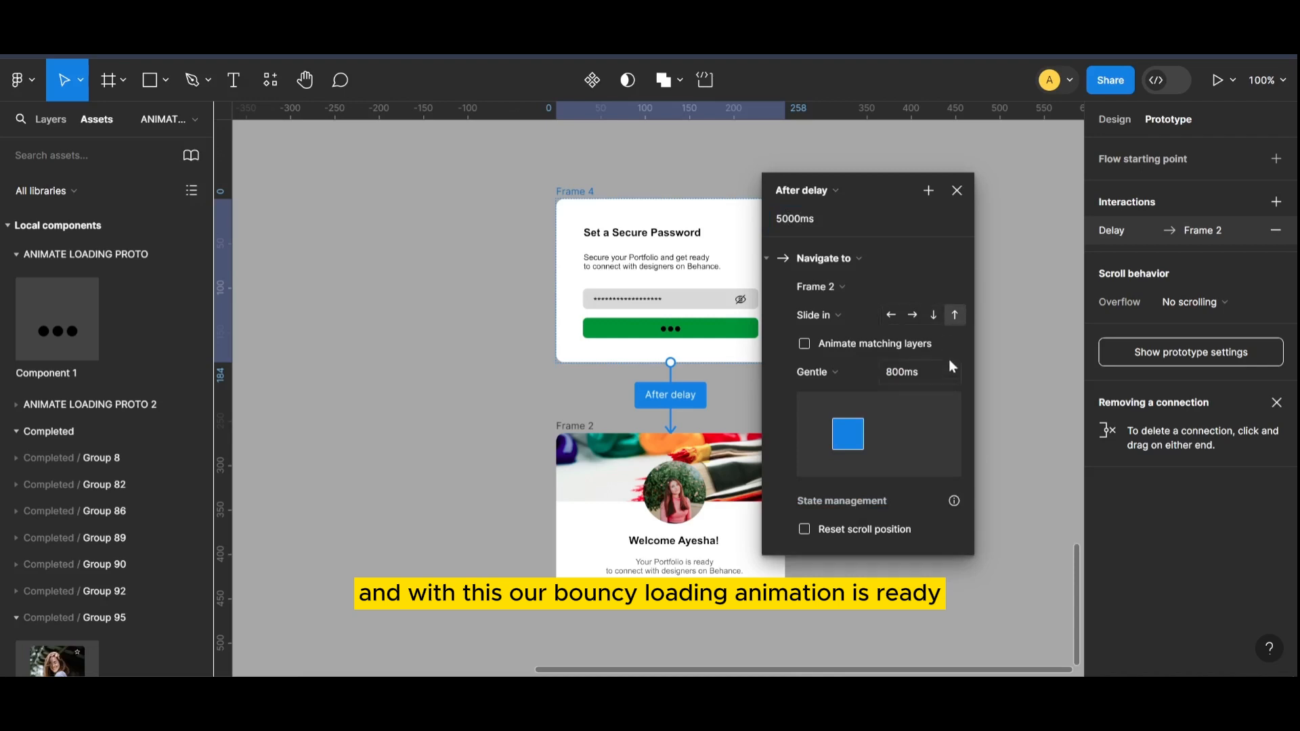
click(957, 191)
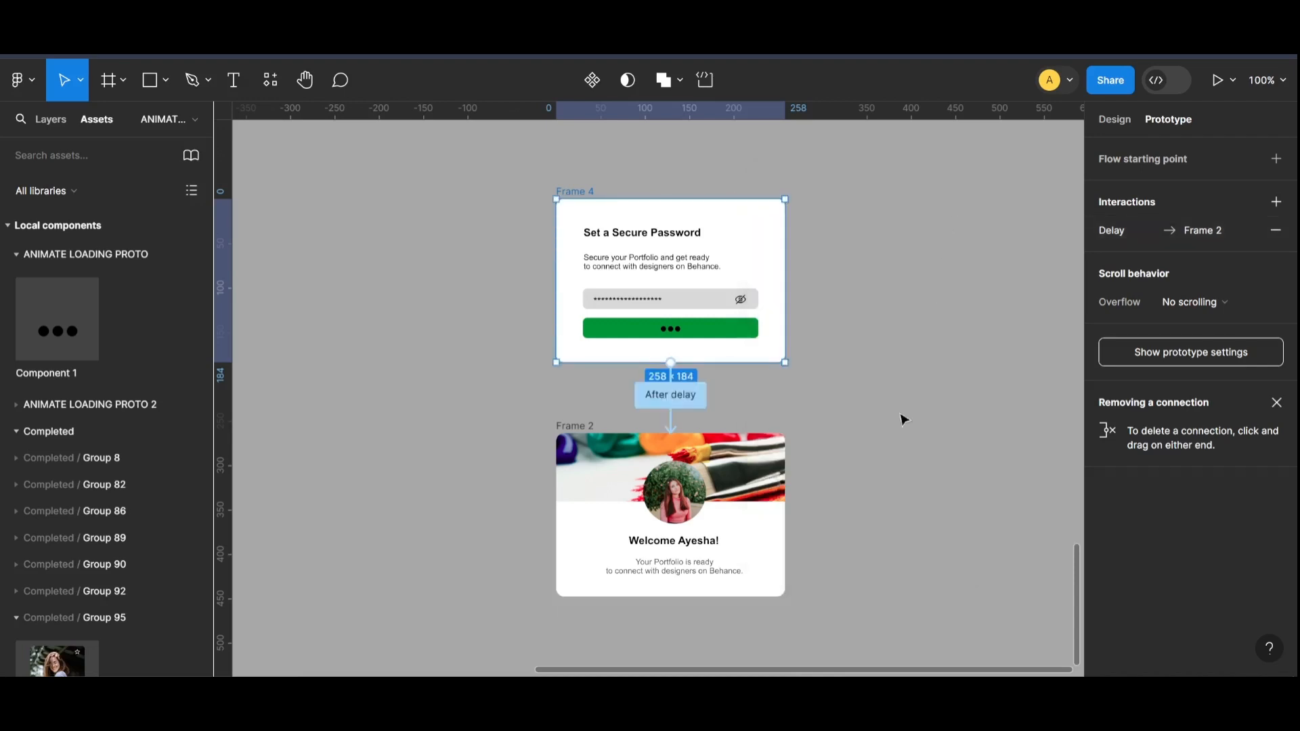